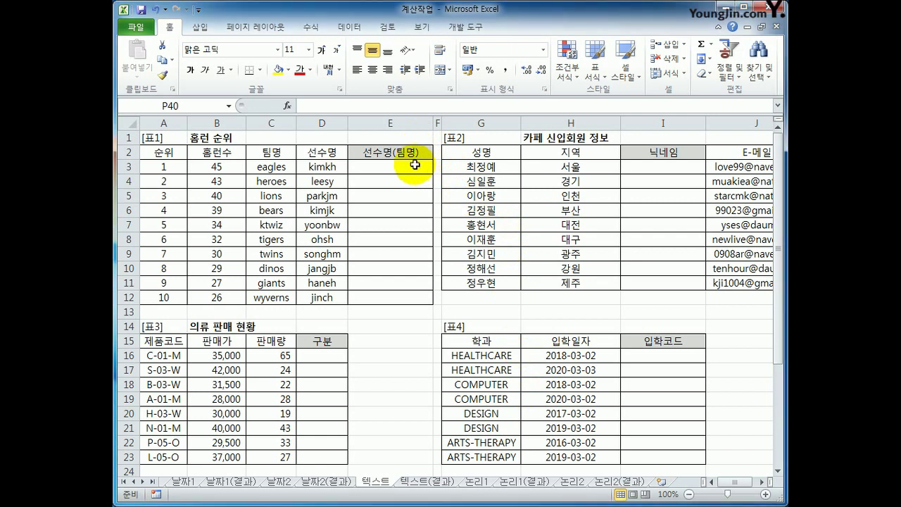
Step: Begin the 선수명(팀명) formula in cell E3 with =PROPER(D3) to capitalize the player name
left_click(420, 167)
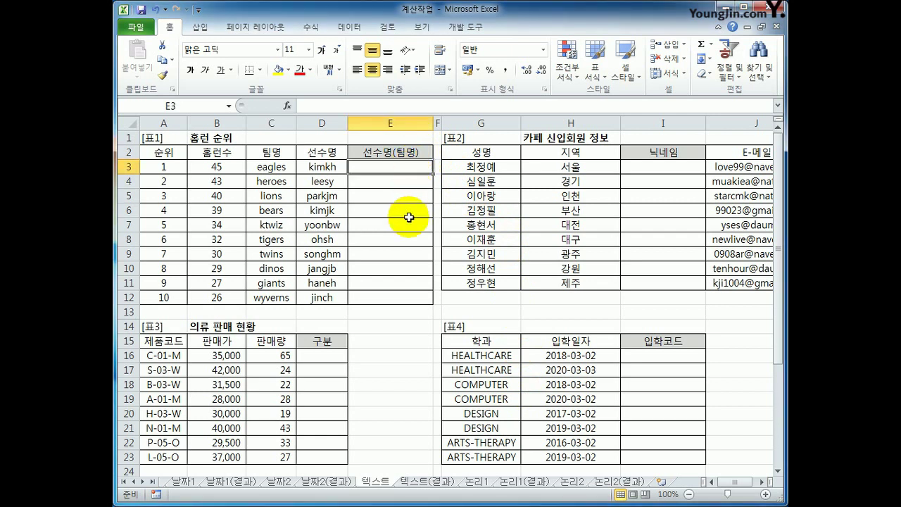
left_click_drag(332, 169, 331, 300)
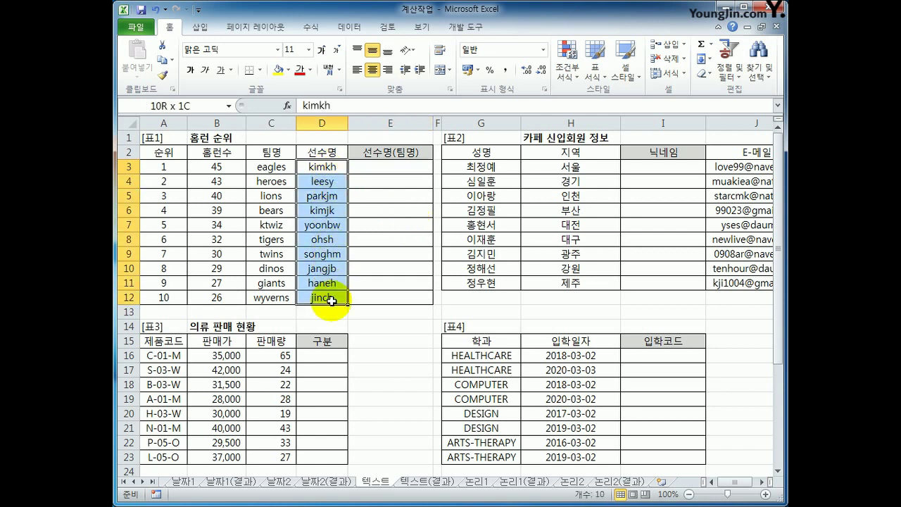
left_click_drag(270, 167, 278, 297)
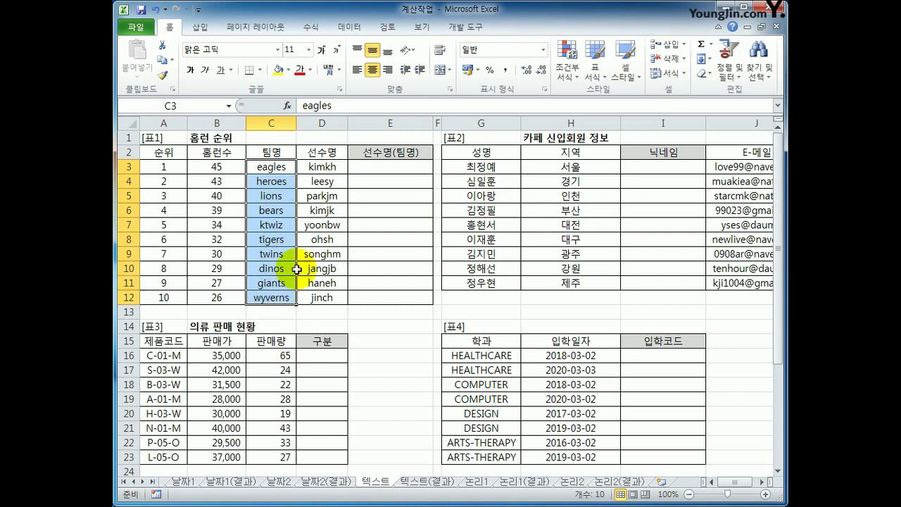
left_click(374, 169)
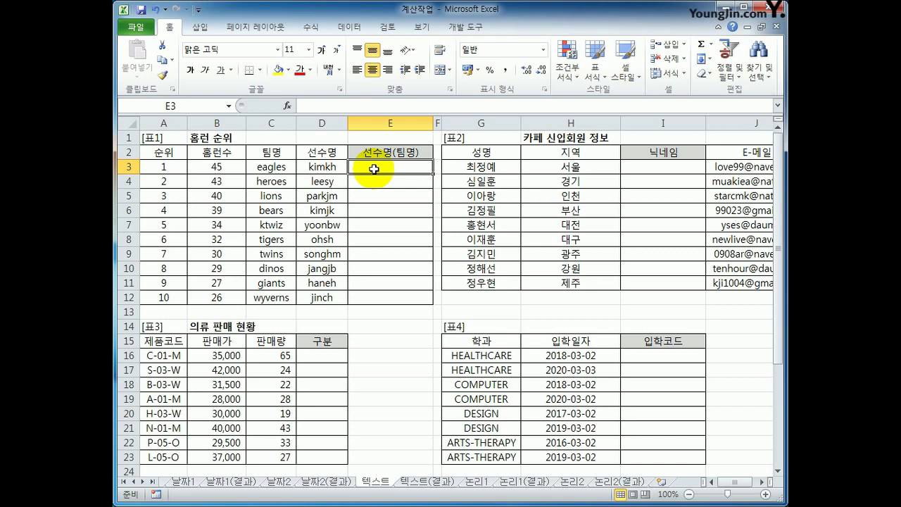
type("=")
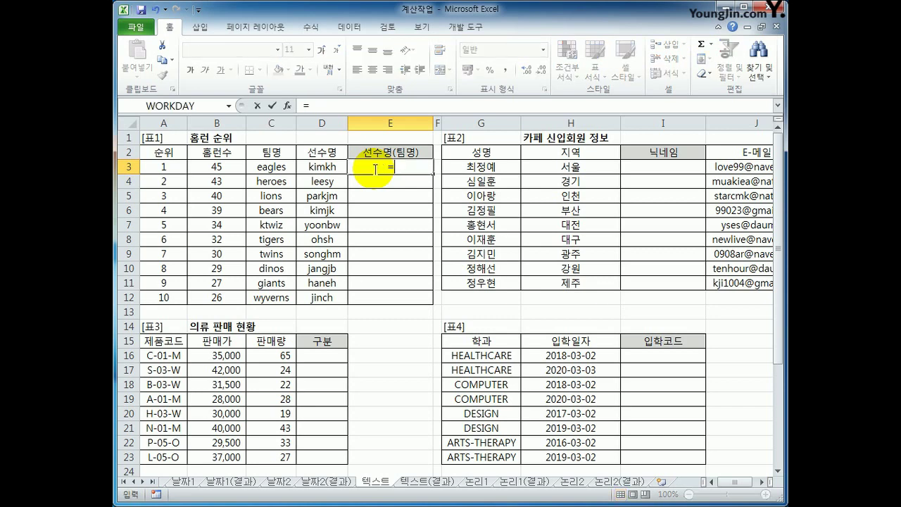
type("PR")
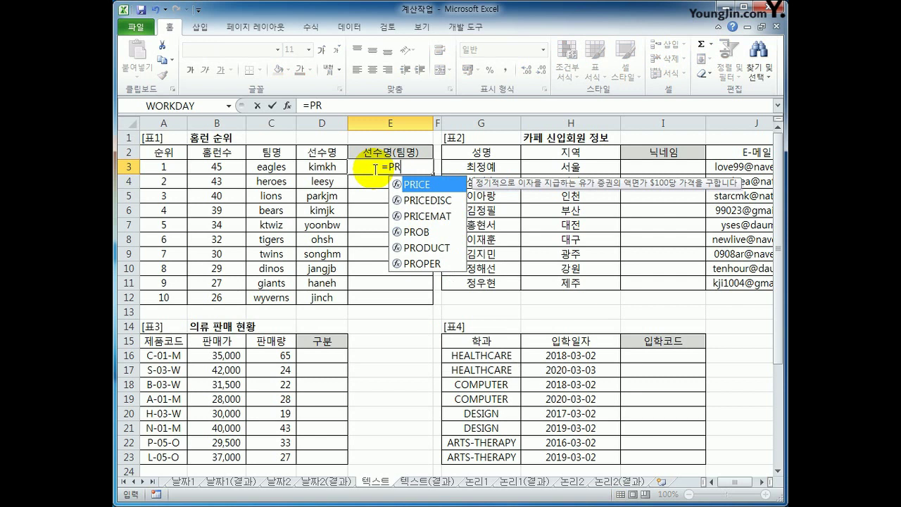
left_click(412, 265)
key("Tab")
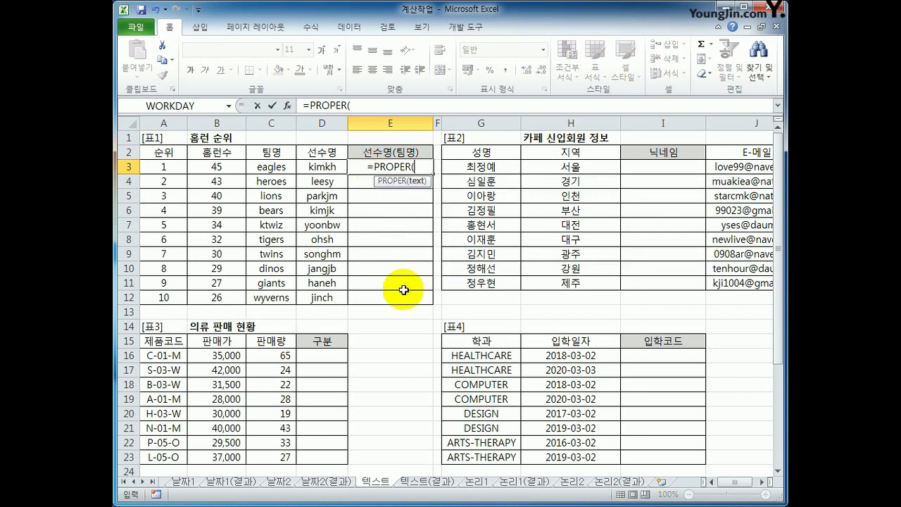
left_click(323, 167)
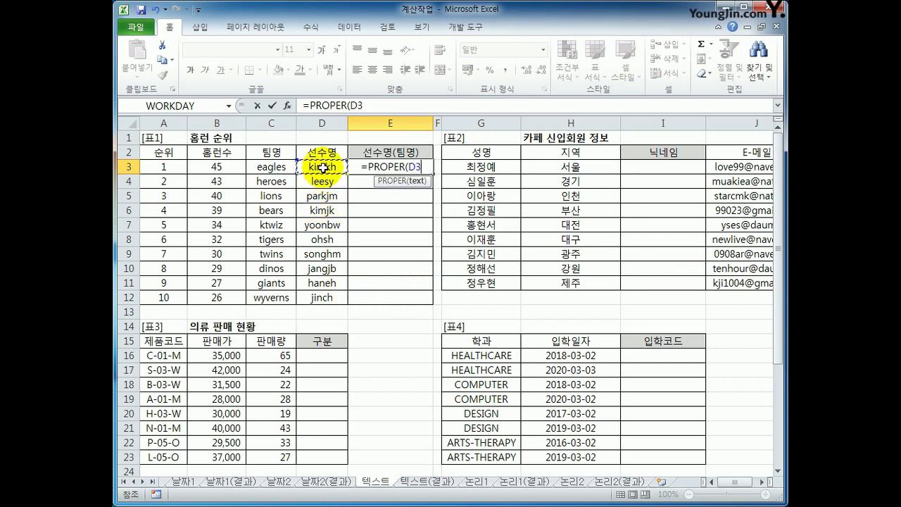
type(")")
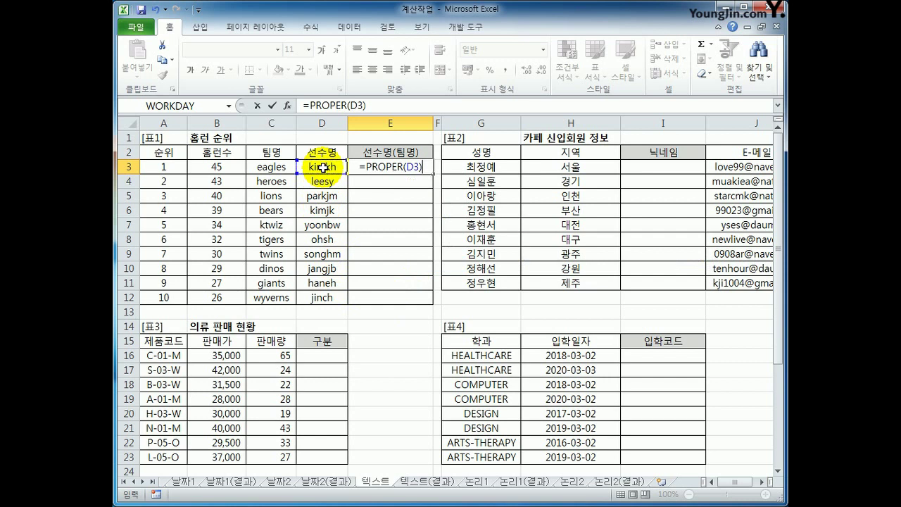
Step: Append &"("&UPPER(C3)&")" to the E3 formula to add the uppercase team name in parentheses, and enter it
type("&")
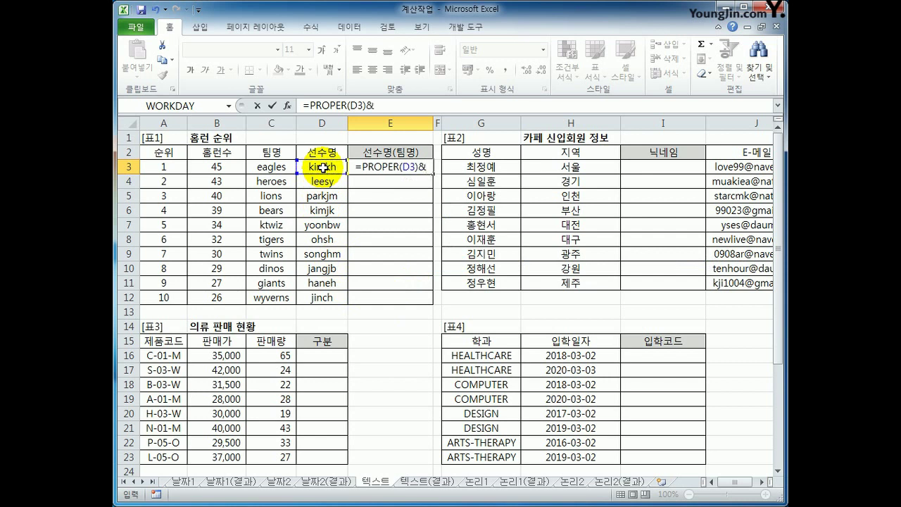
type("\"(")
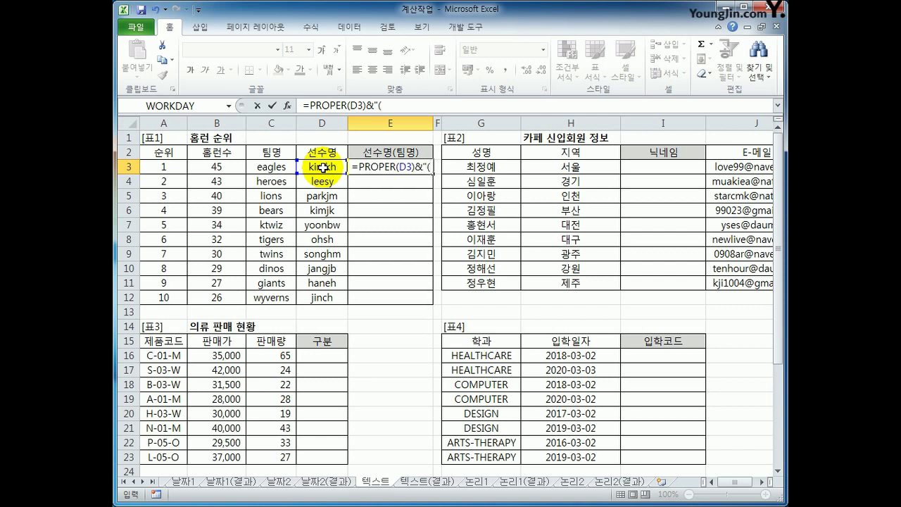
type("\"")
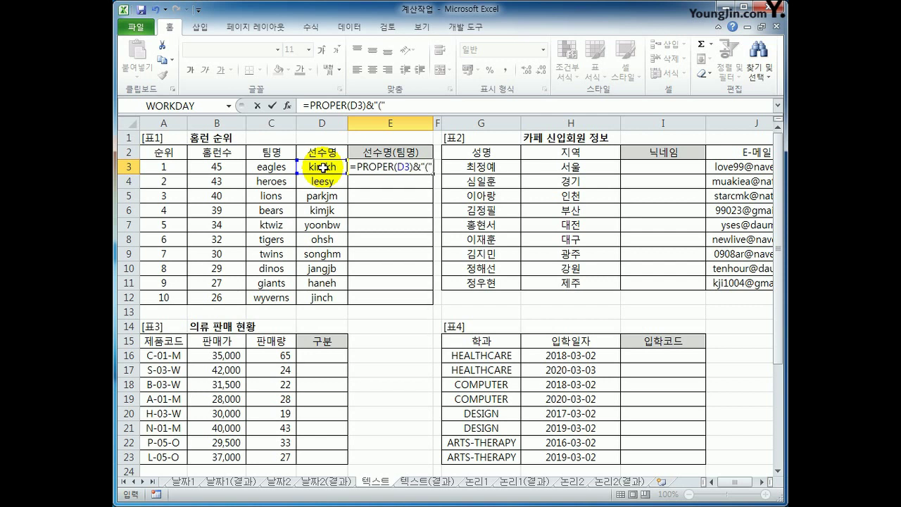
type("&")
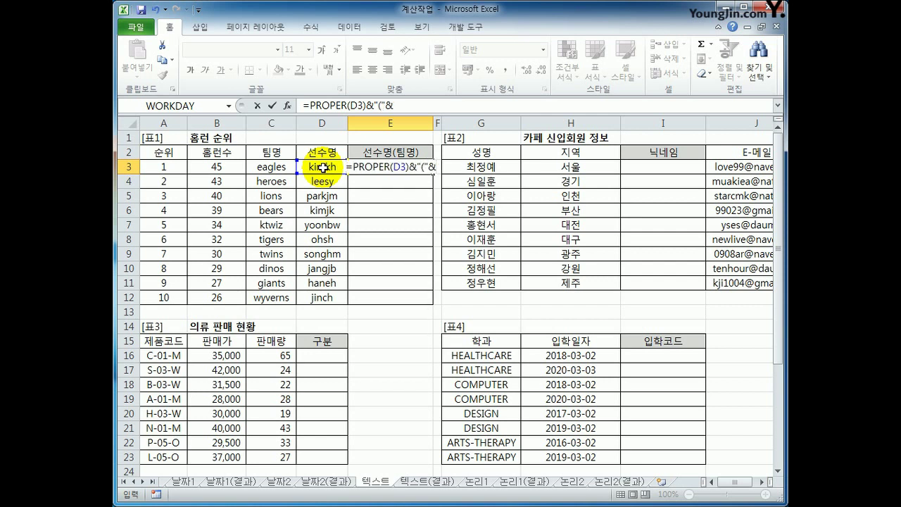
type("UPPER(")
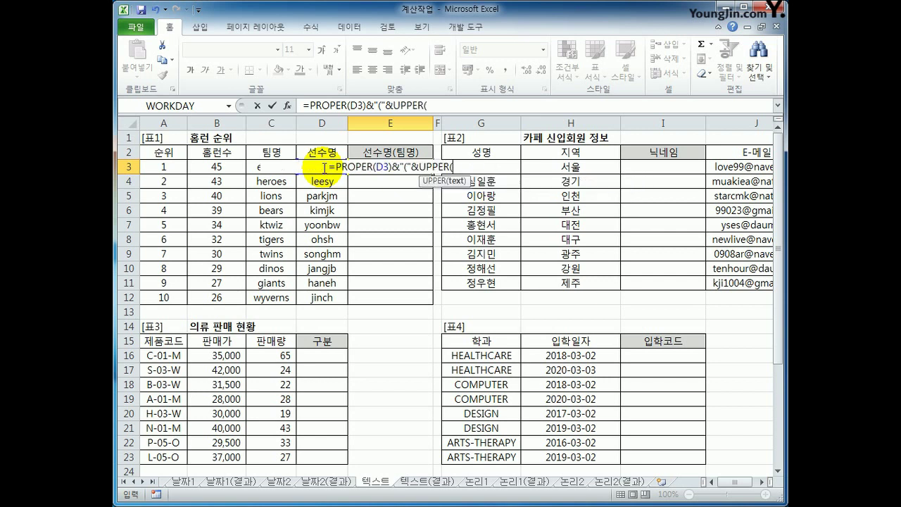
left_click(251, 167)
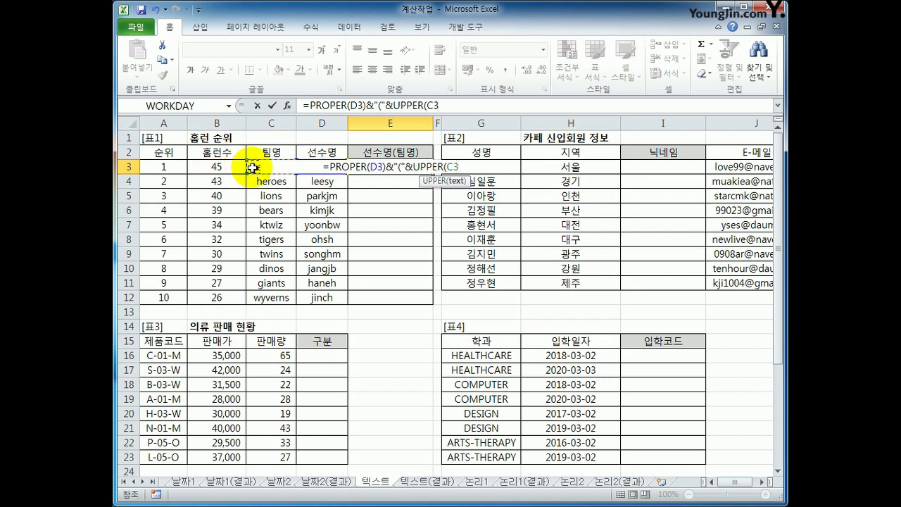
type(")")
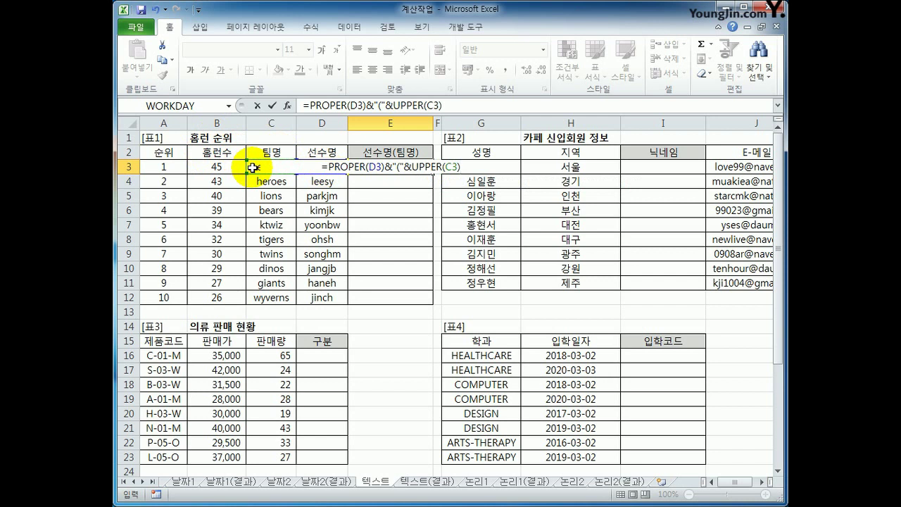
type("&")
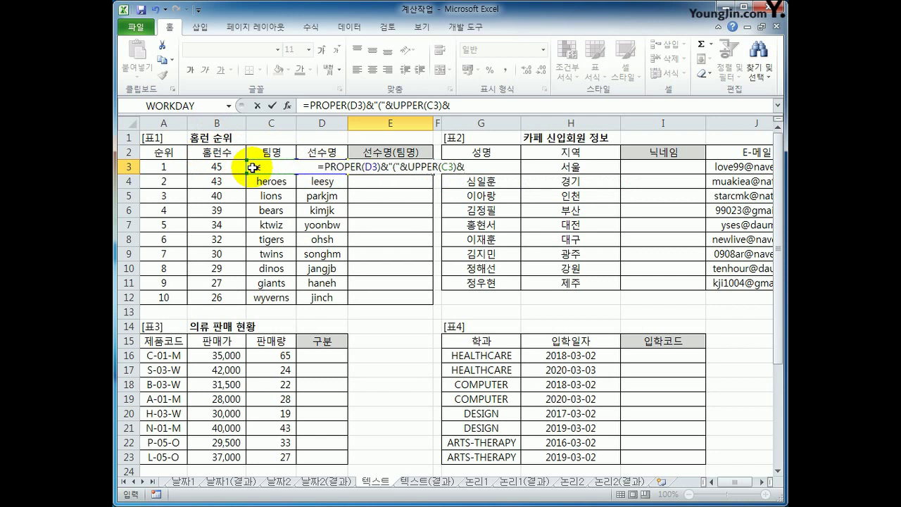
type("\")")
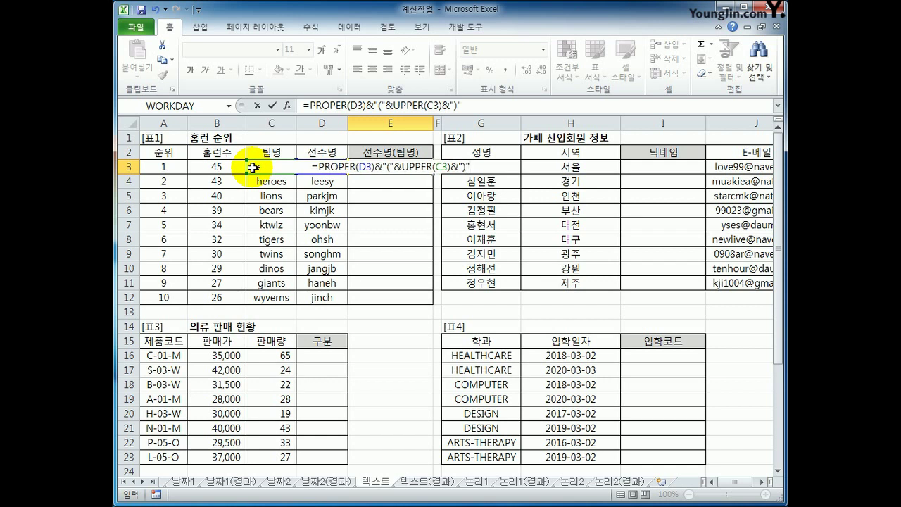
key("Return")
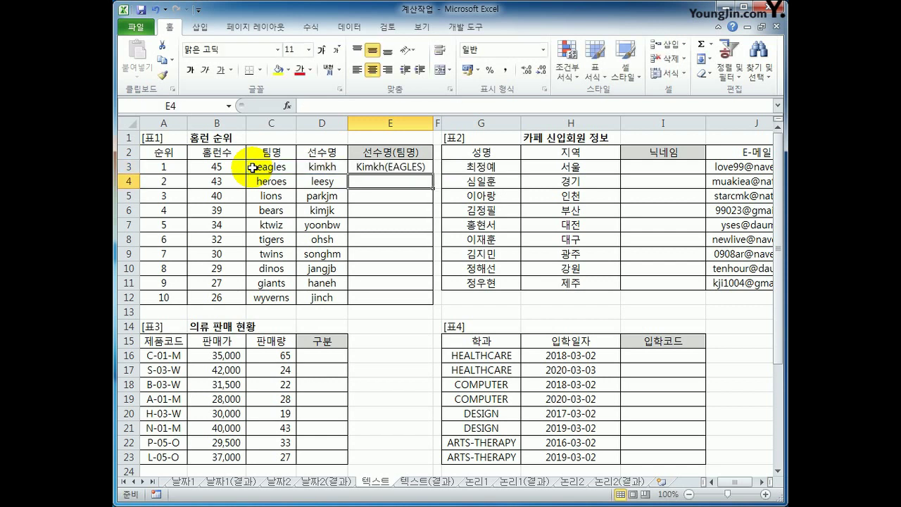
Step: Fill the E3 formula down through E12 for all players in 표1
left_click(404, 168)
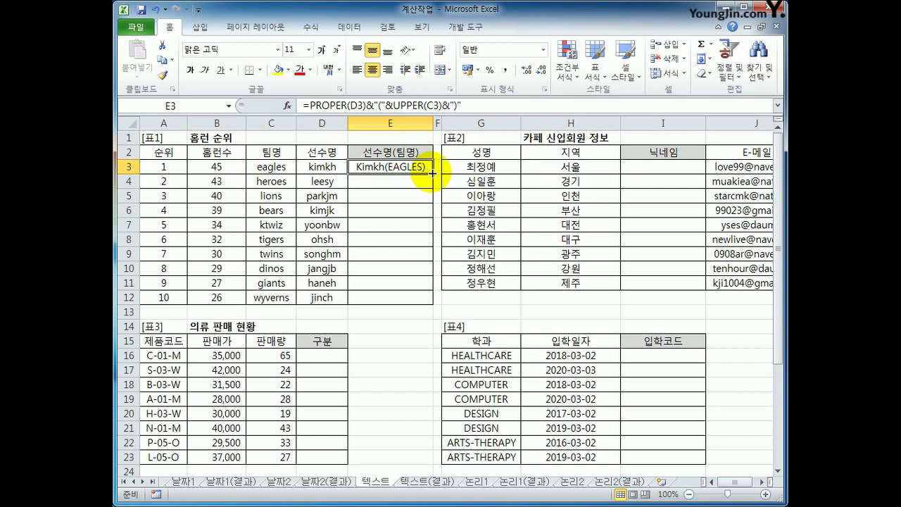
left_click_drag(425, 173, 424, 305)
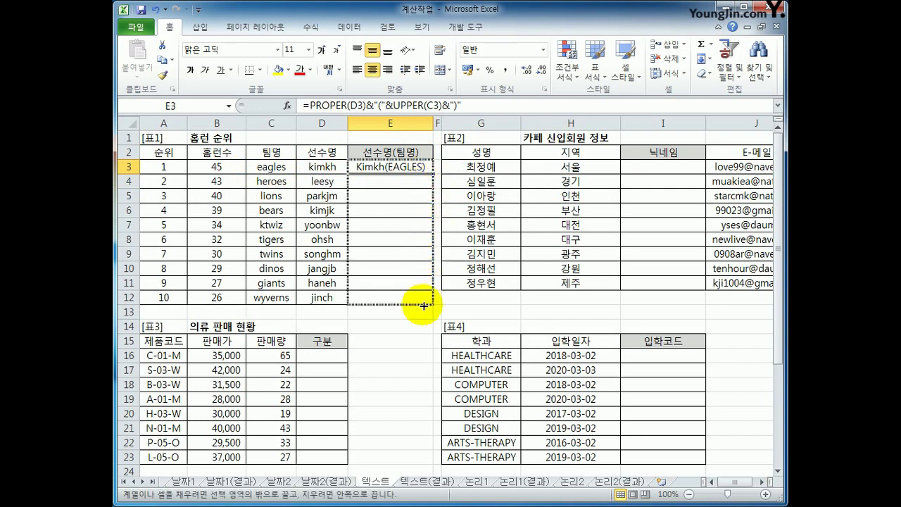
left_click_drag(424, 306, 424, 305)
left_click(405, 294)
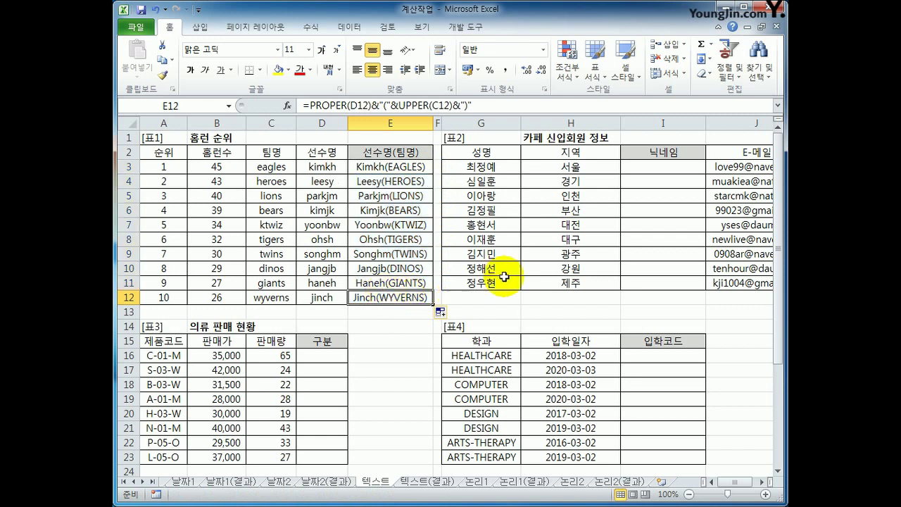
Step: Begin a SEARCH formula in the first 닉네임 cell, I3, with "@" as the text to find
left_click(653, 167)
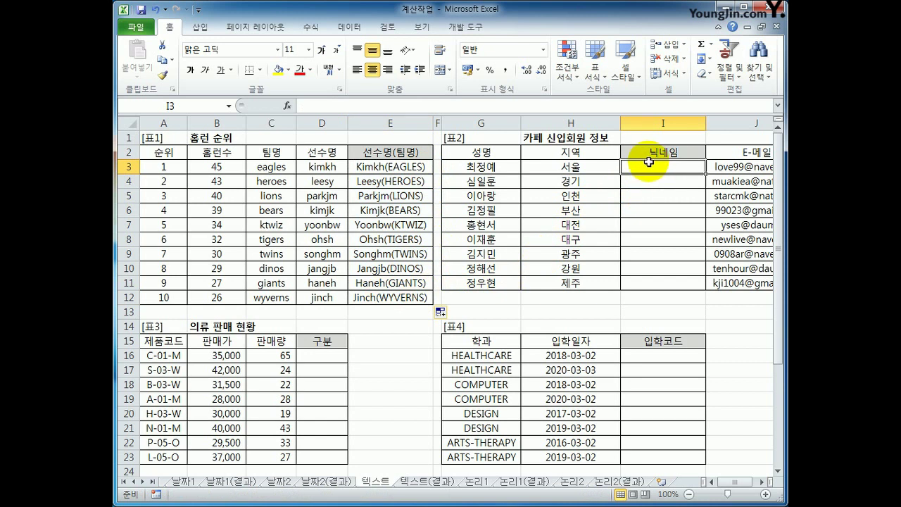
left_click_drag(738, 483, 751, 486)
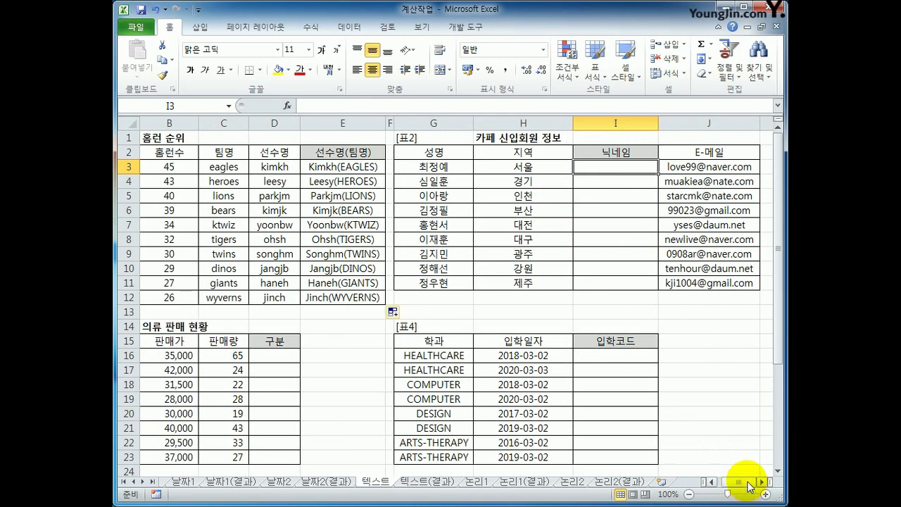
left_click(696, 166)
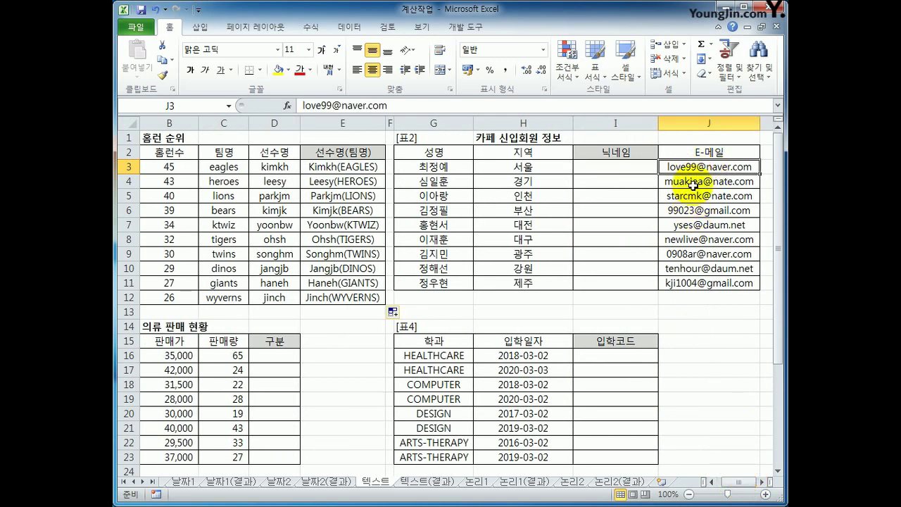
left_click(616, 167)
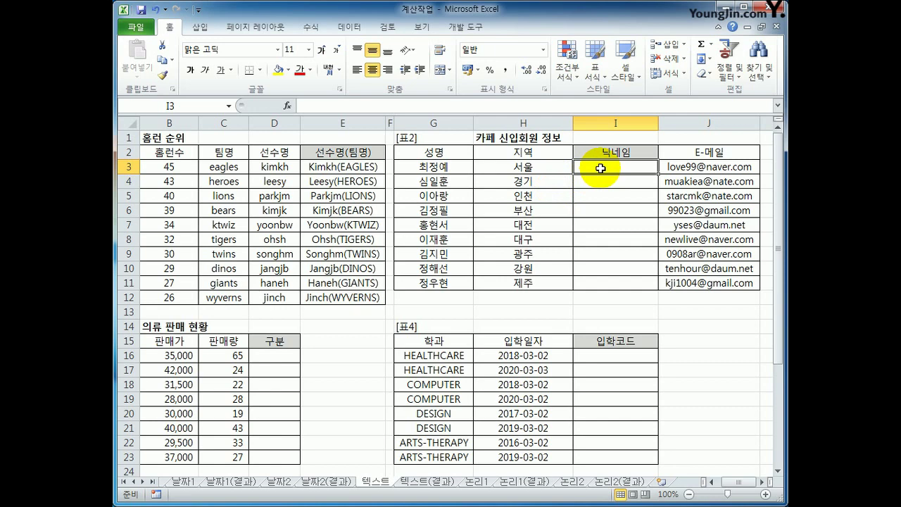
type("=S")
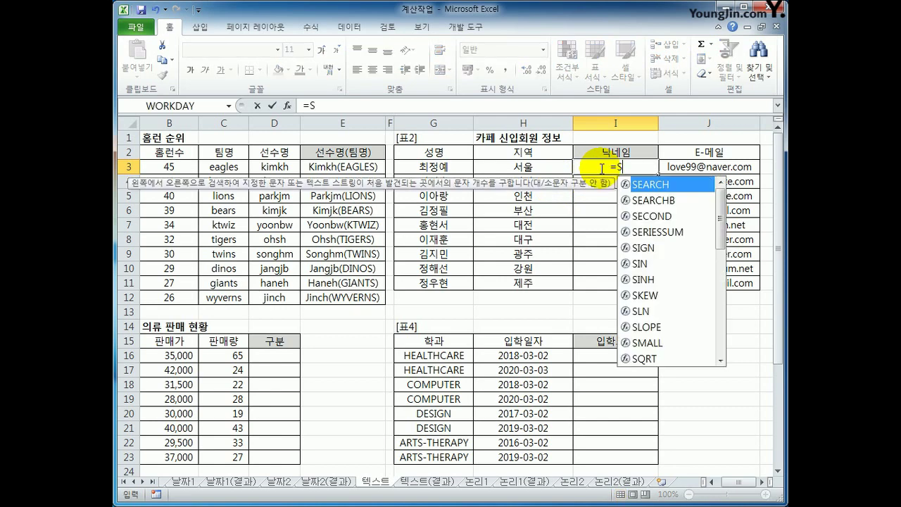
type("E")
key("Tab")
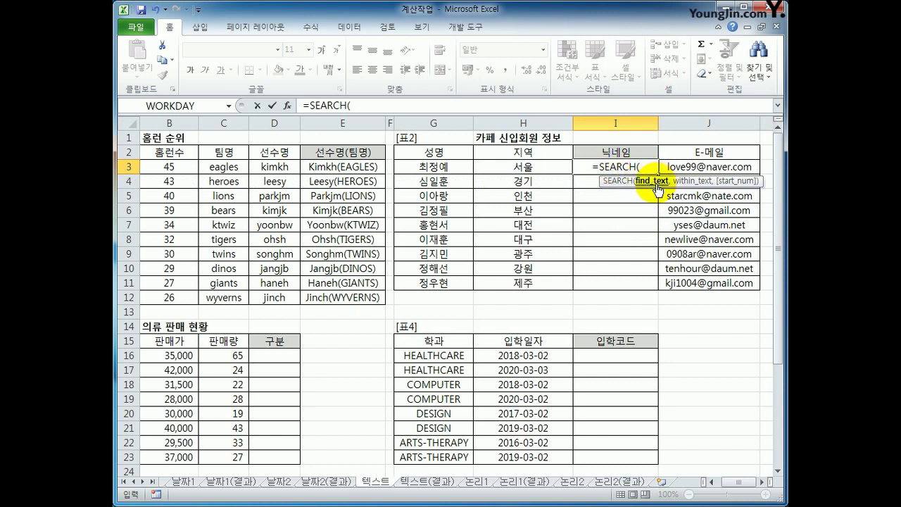
type("\"@")
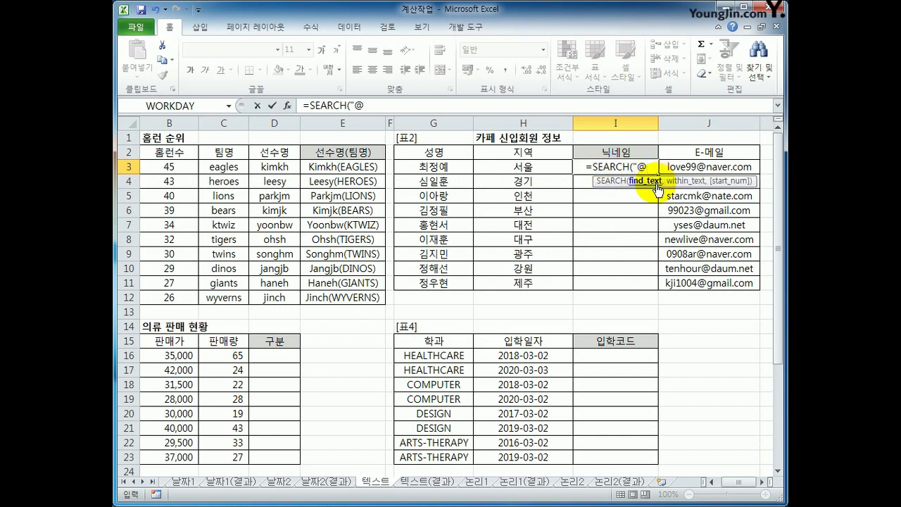
type("\",")
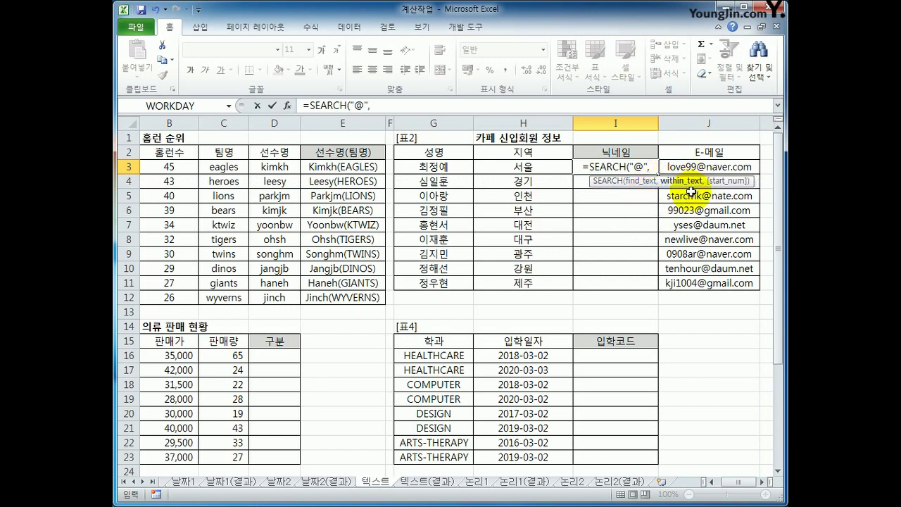
Step: Complete the I3 SEARCH formula with J3 as the text to search and 1 as the start position, and enter it
left_click(702, 167)
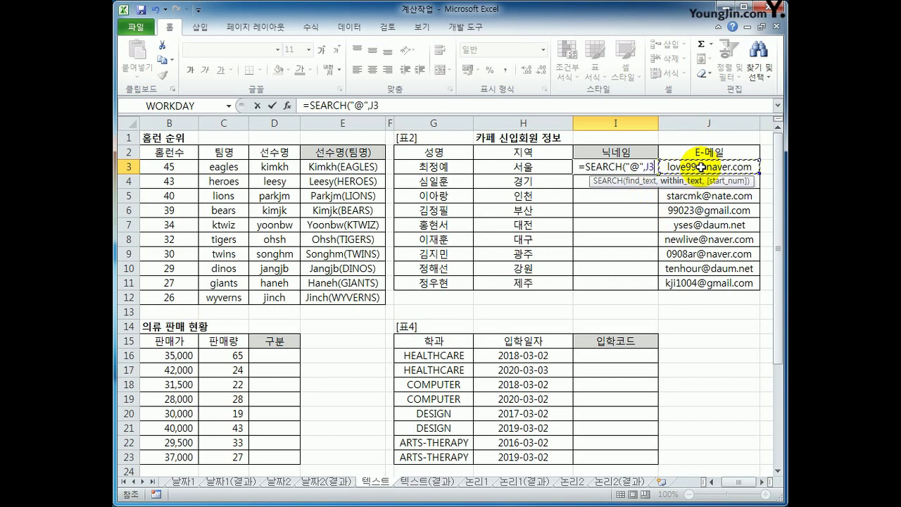
type(",")
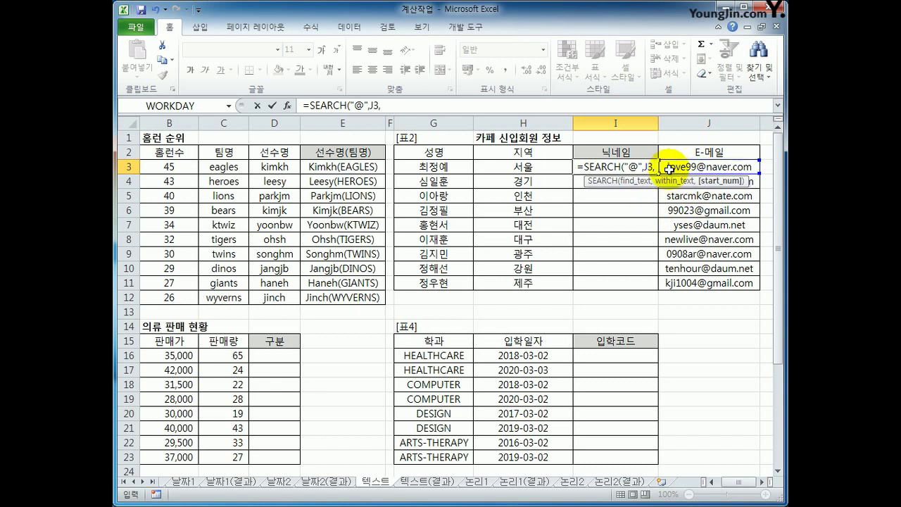
type("1")
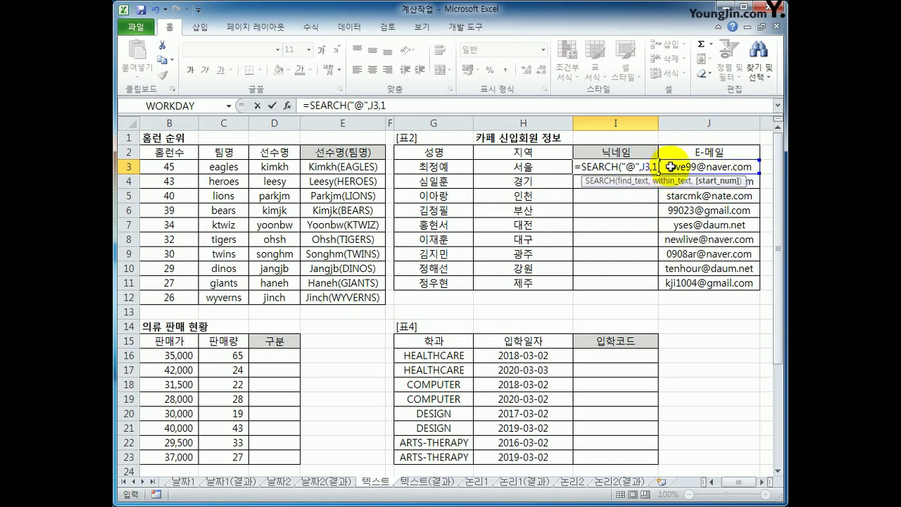
type(")")
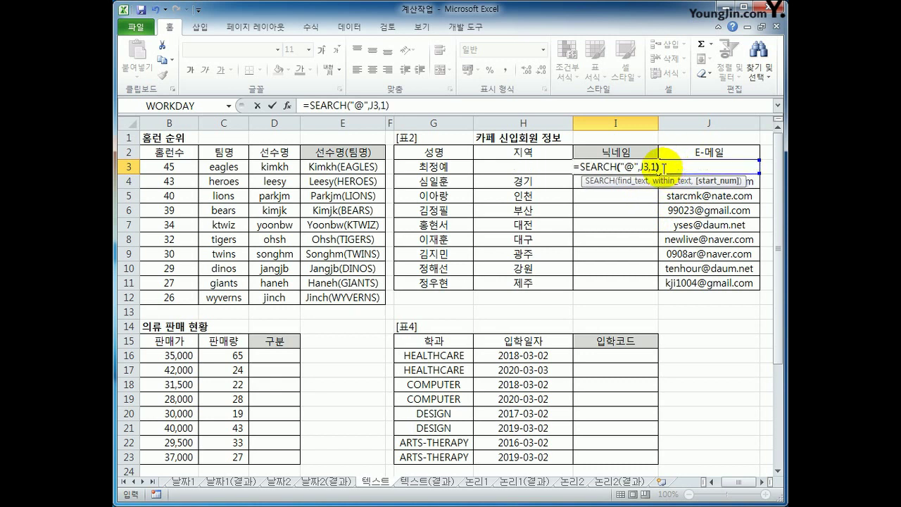
key("Return")
left_click(634, 168)
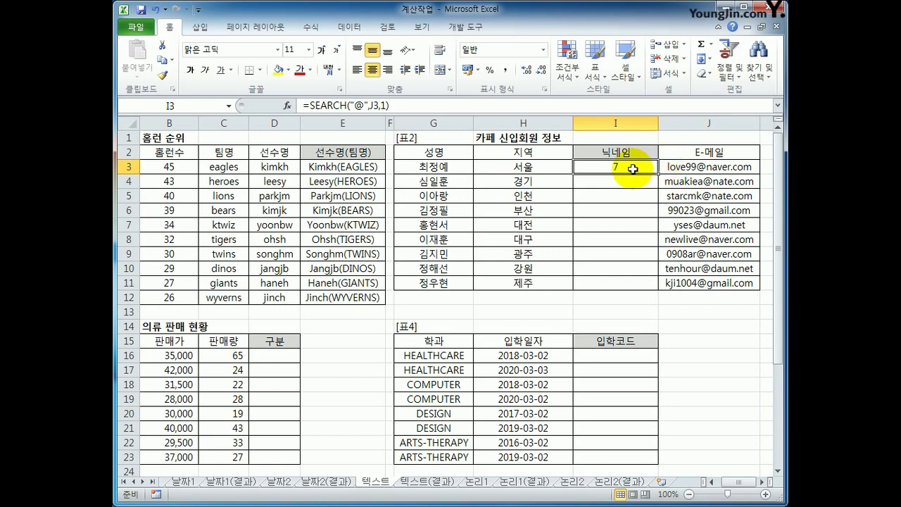
Step: Wrap the I3 SEARCH formula in MID, with J3 as the text and 1 as the start number
left_click(307, 105)
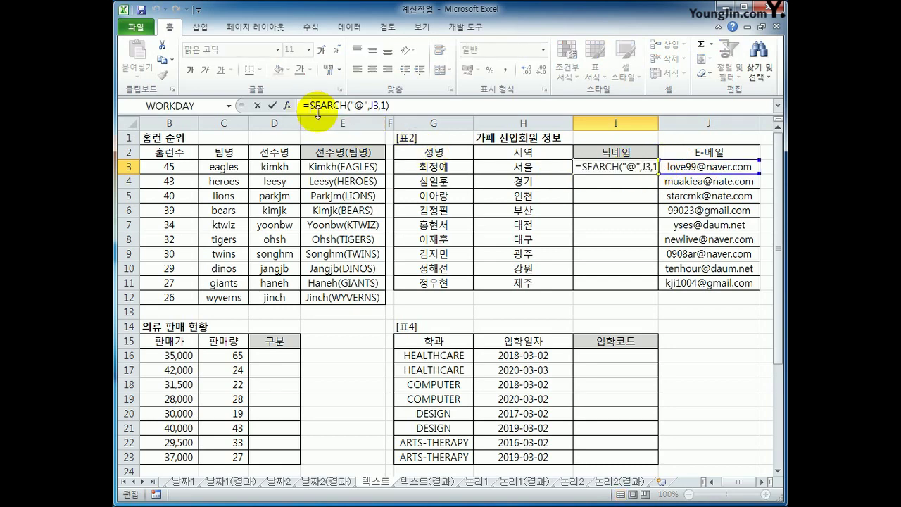
type("MID(")
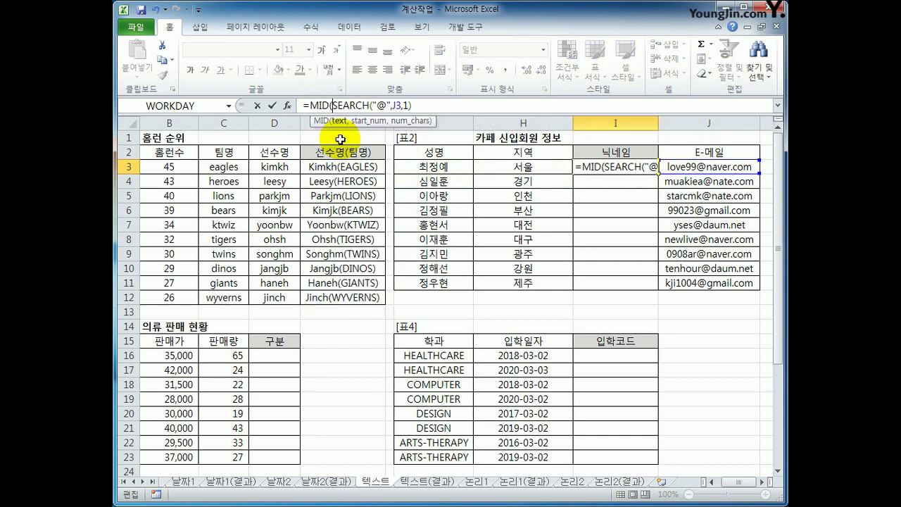
left_click(710, 167)
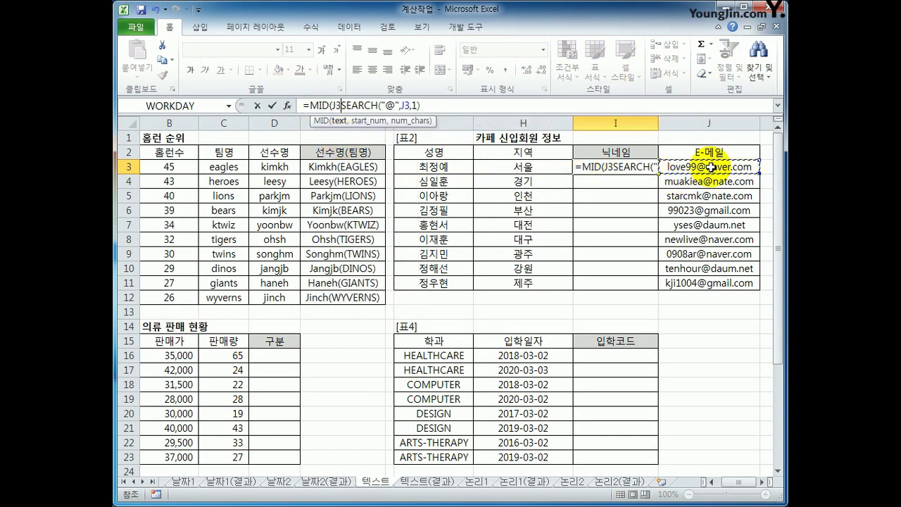
type(",")
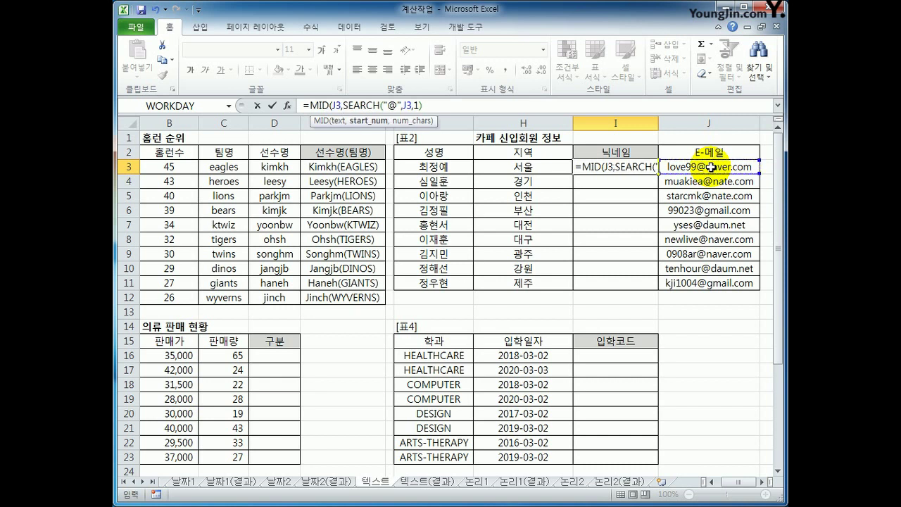
type("1")
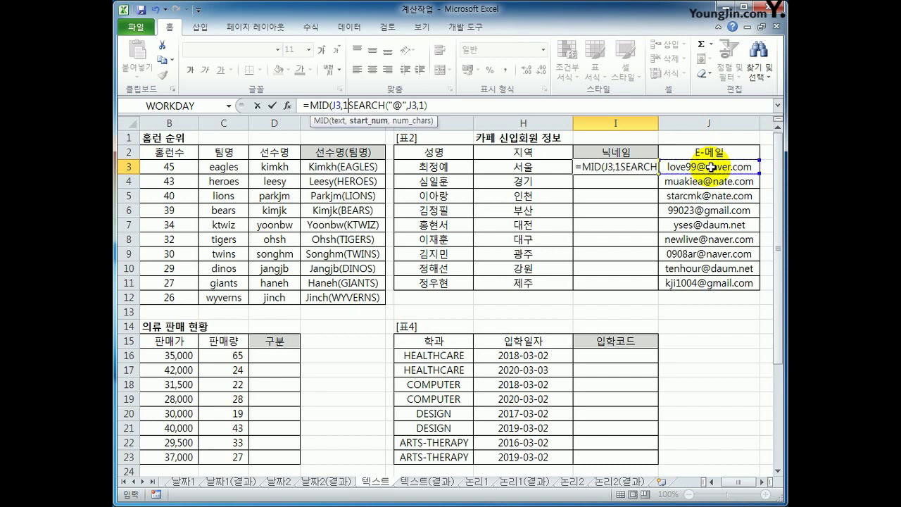
type(",")
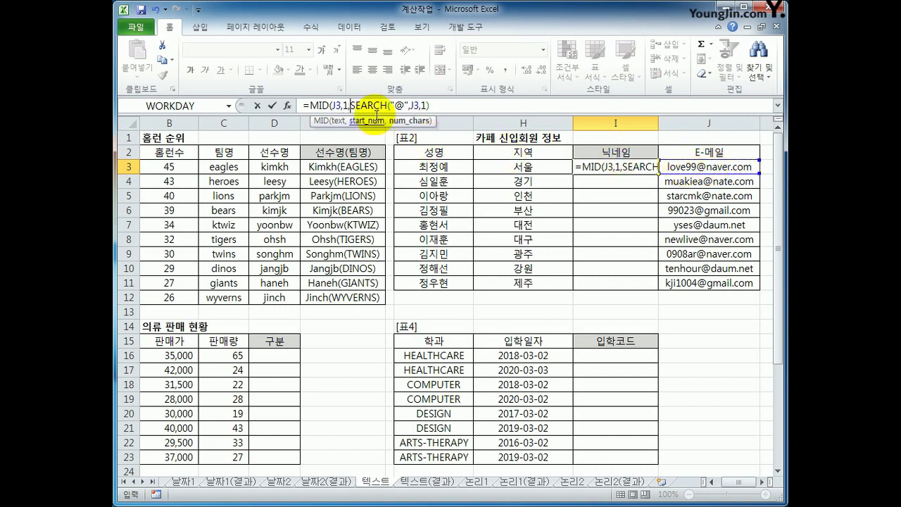
Step: Subtract 1 from the SEARCH result, close the MID function in I3, and enter the formula
left_click(449, 106)
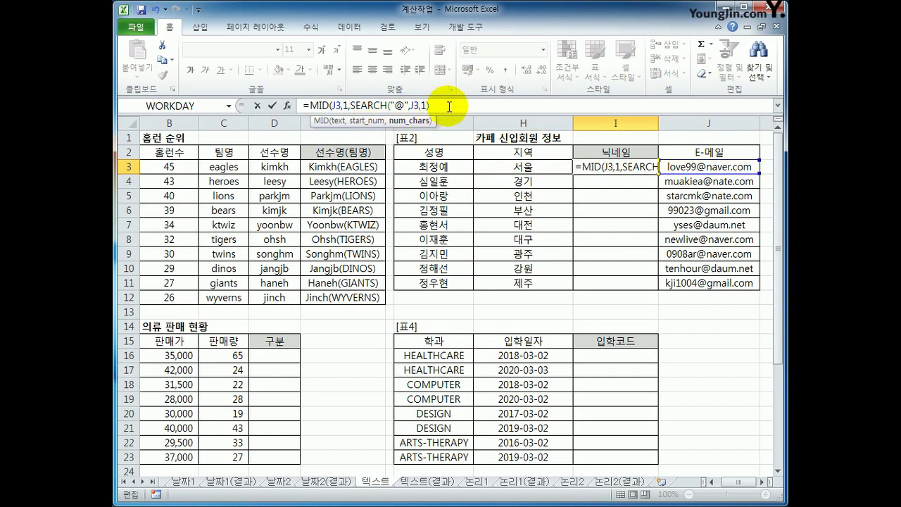
type("-1")
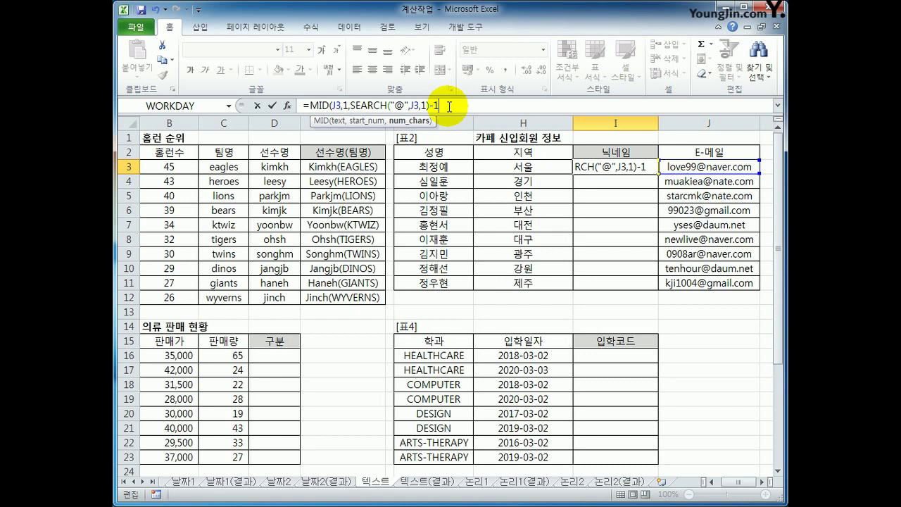
type(")")
key("Return")
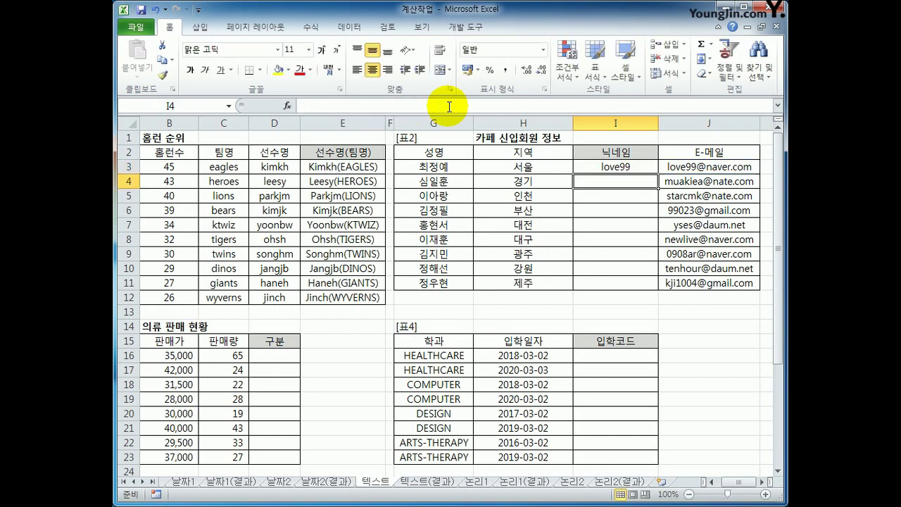
Step: Fill the I3 nickname formula down through I11 for all members in 표2
left_click(598, 170)
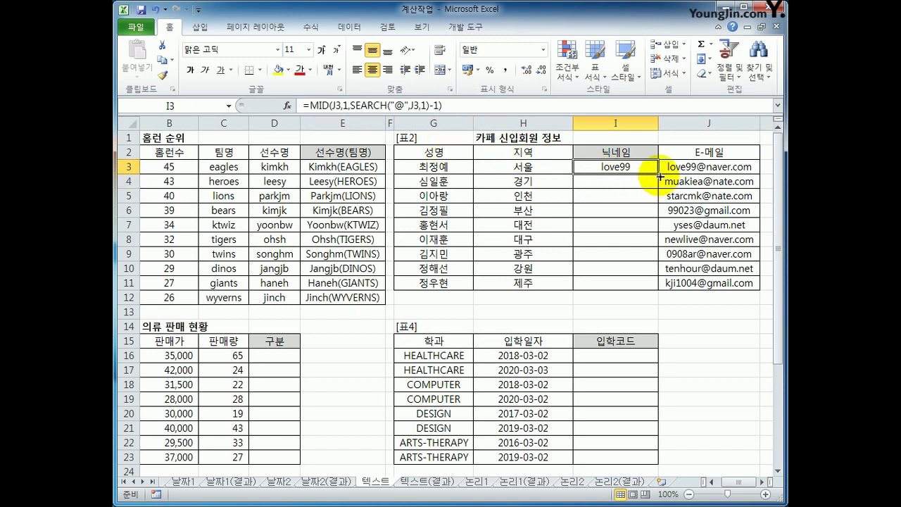
left_click_drag(659, 176, 636, 283)
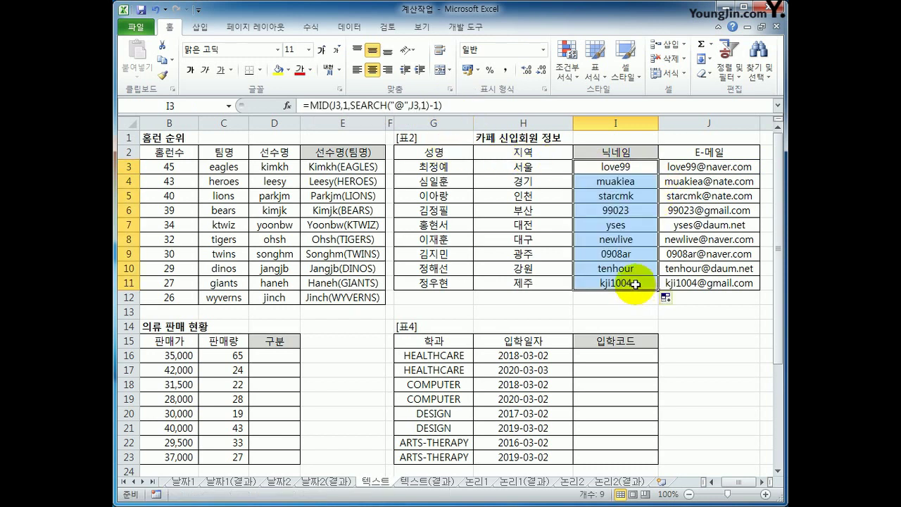
left_click(636, 284)
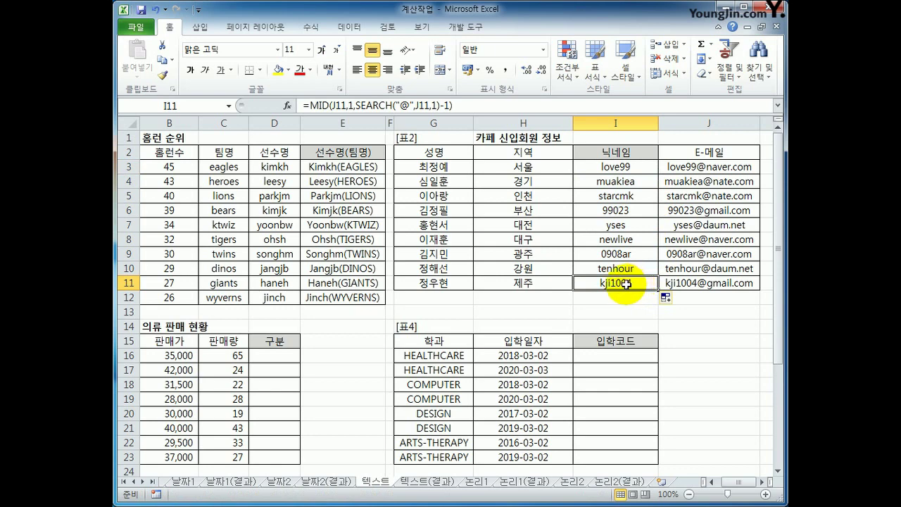
Step: Bring column A into view and examine how the 제품코드 values in 표3 end, for use in the 구분 column
left_click(290, 357)
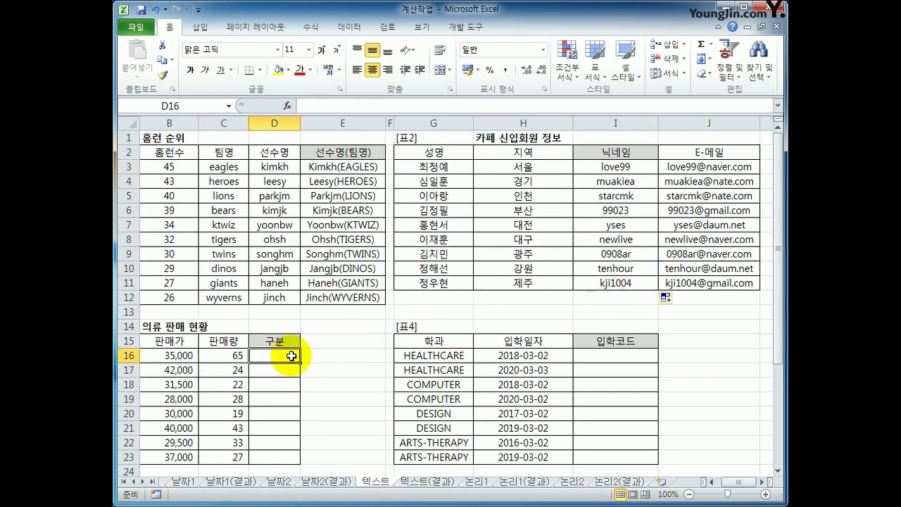
left_click(711, 481)
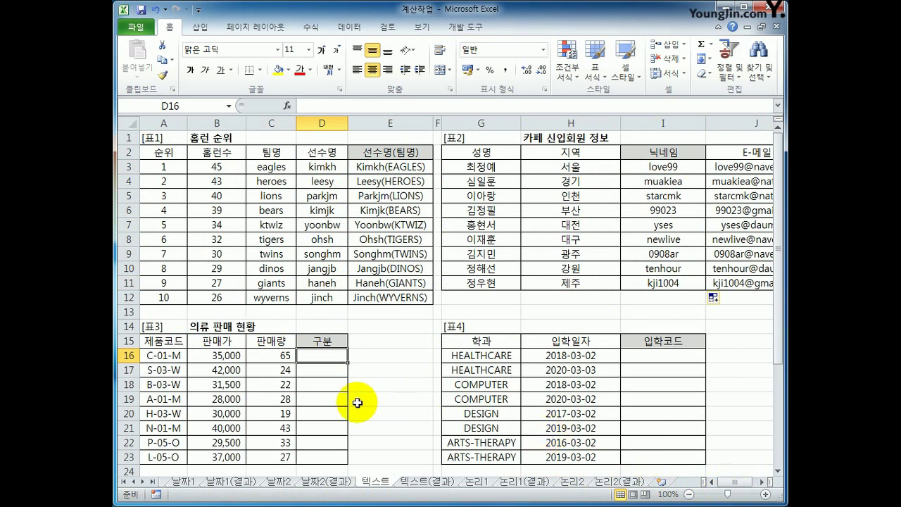
left_click(163, 355)
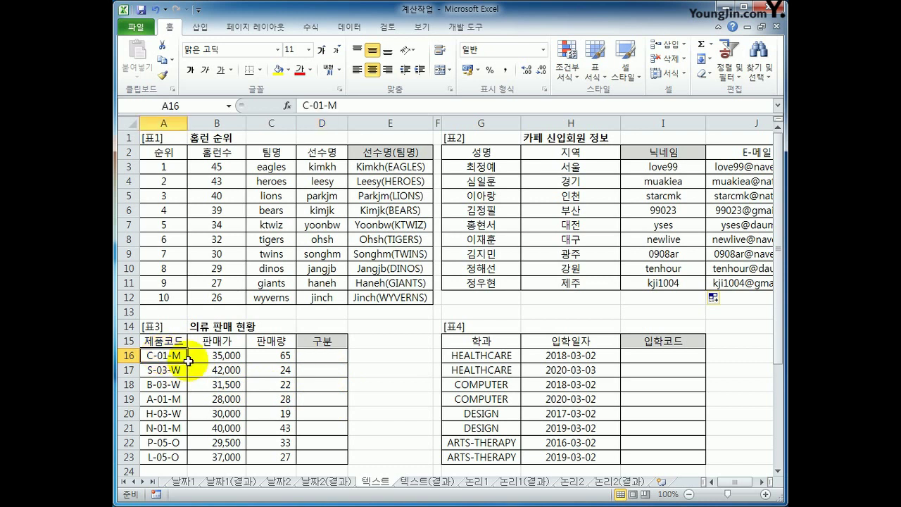
left_click(329, 356)
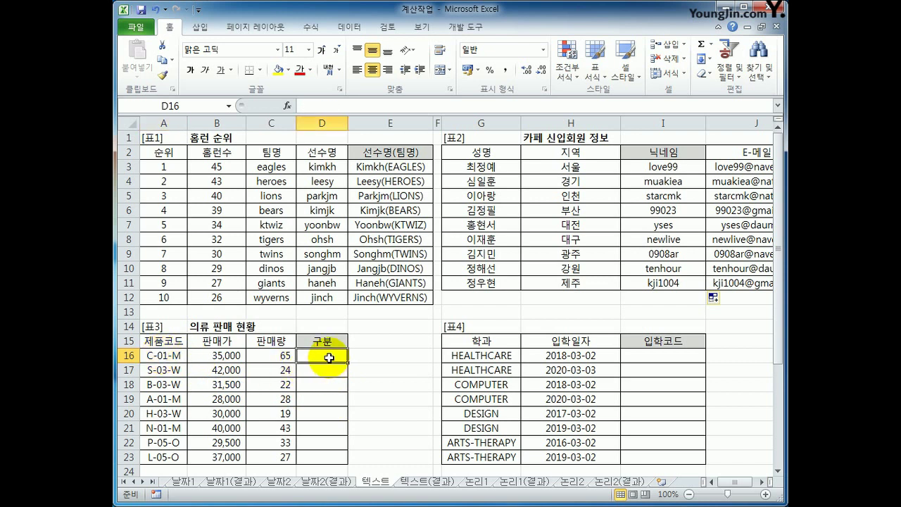
left_click(176, 371)
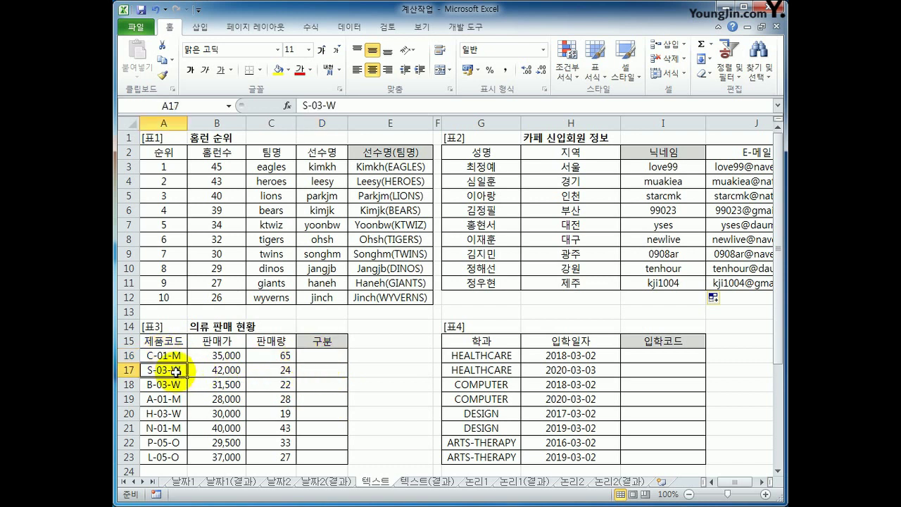
left_click(173, 442)
Step: Enter =RIGHT(A16,1) in D16 to extract the product code's last letter, and fill it down through D23
left_click(315, 360)
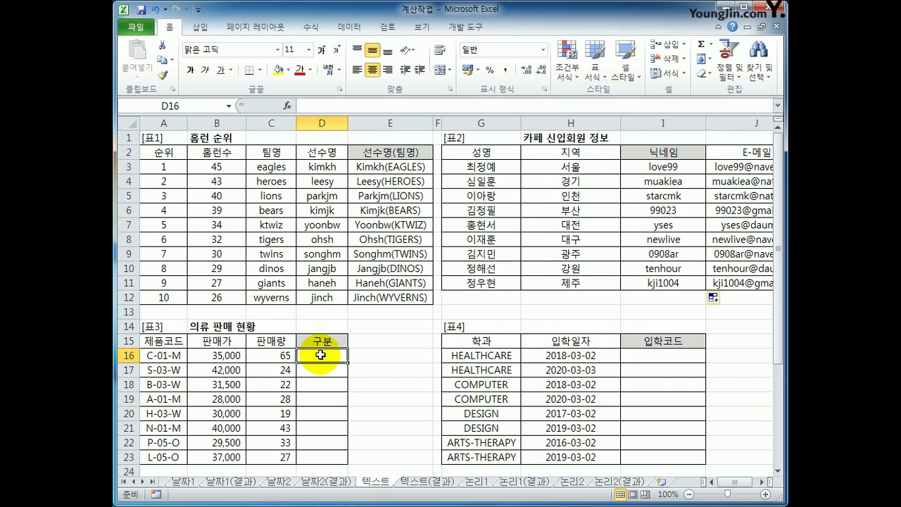
type("=RIGHT(")
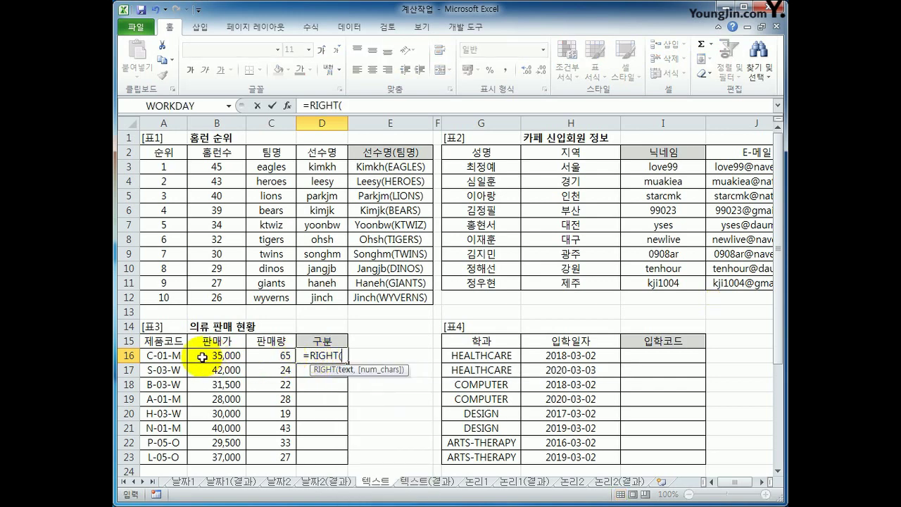
left_click(174, 356)
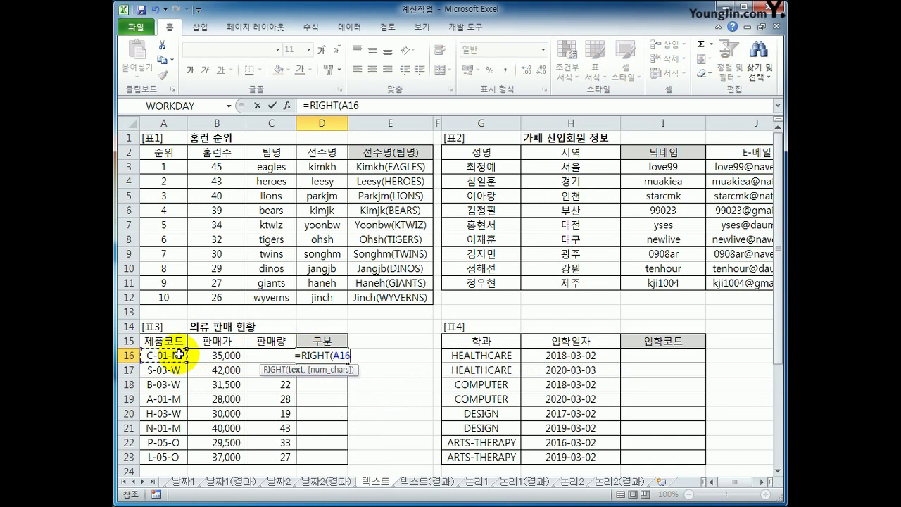
type(",1")
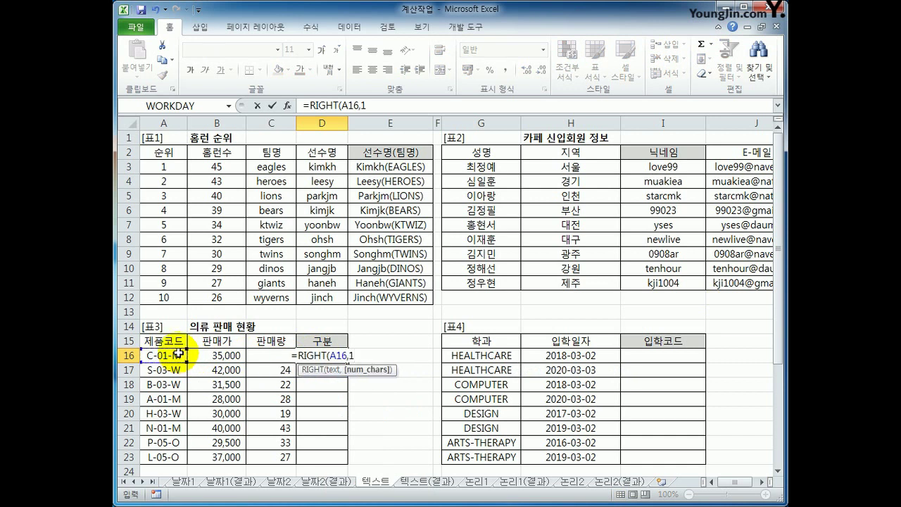
type(")")
key("Return")
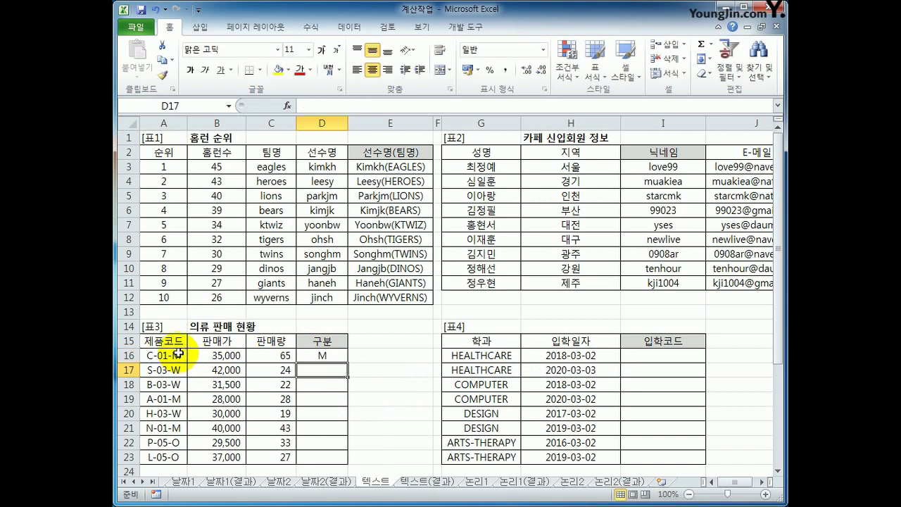
left_click(331, 354)
left_click_drag(347, 362, 337, 457)
Step: Wrap the D16 formula in an IF that tests RIGHT(A16,1)="M" and gives "남성용" when true
left_click(329, 351)
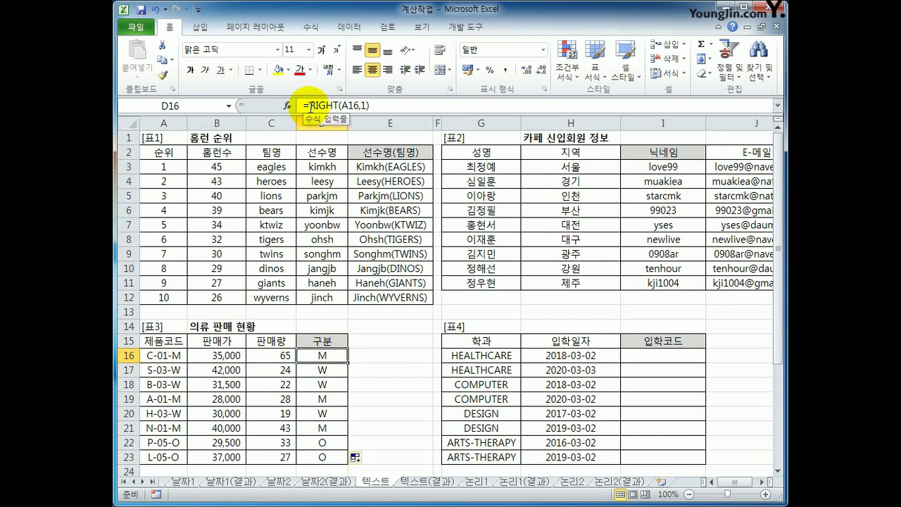
left_click(310, 105)
type("IF(")
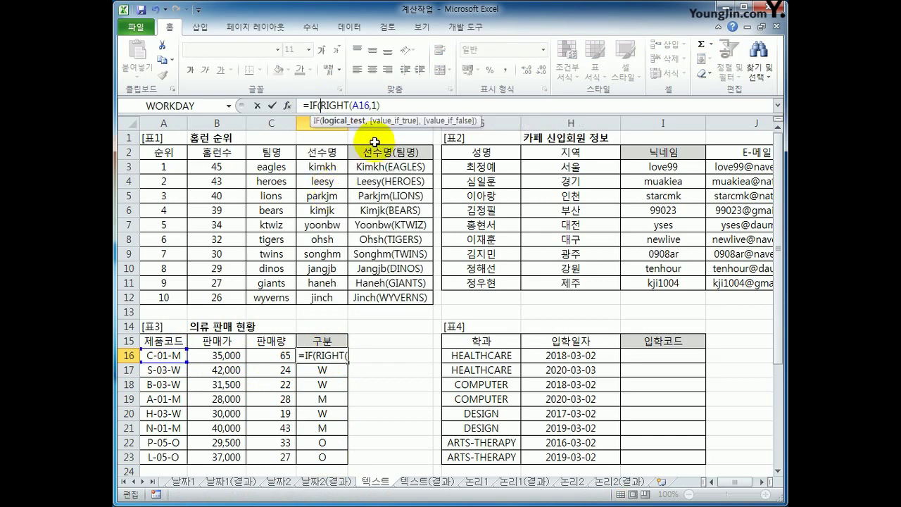
left_click(381, 106)
type("=")
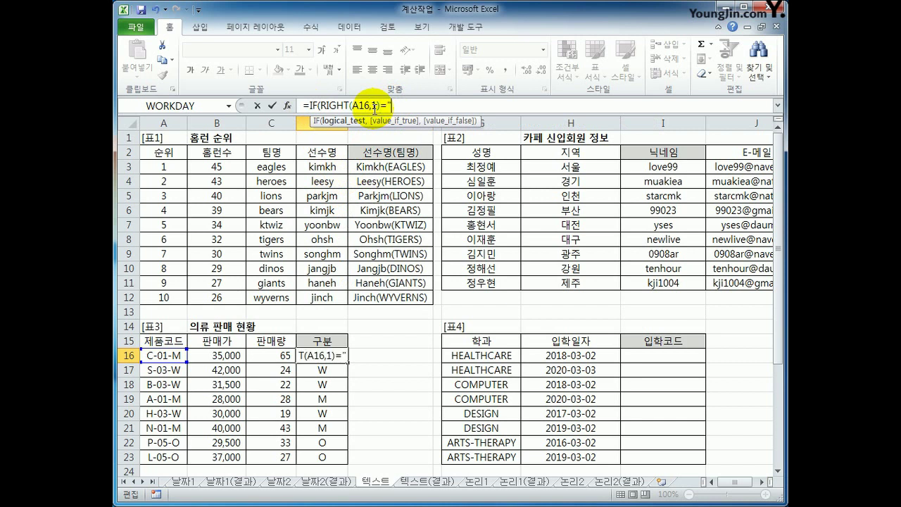
type("\"m")
key("BackSpace")
type("M\"")
type(",\"남ㅅ")
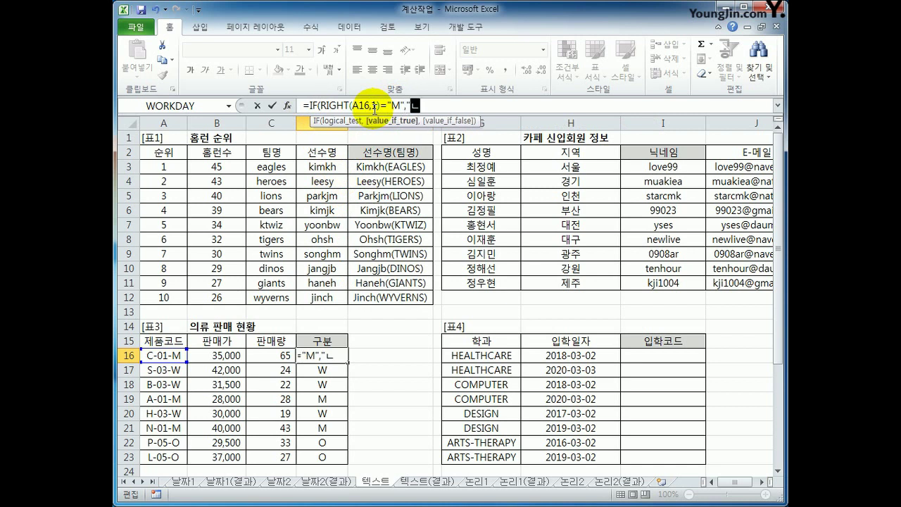
type("성용\",")
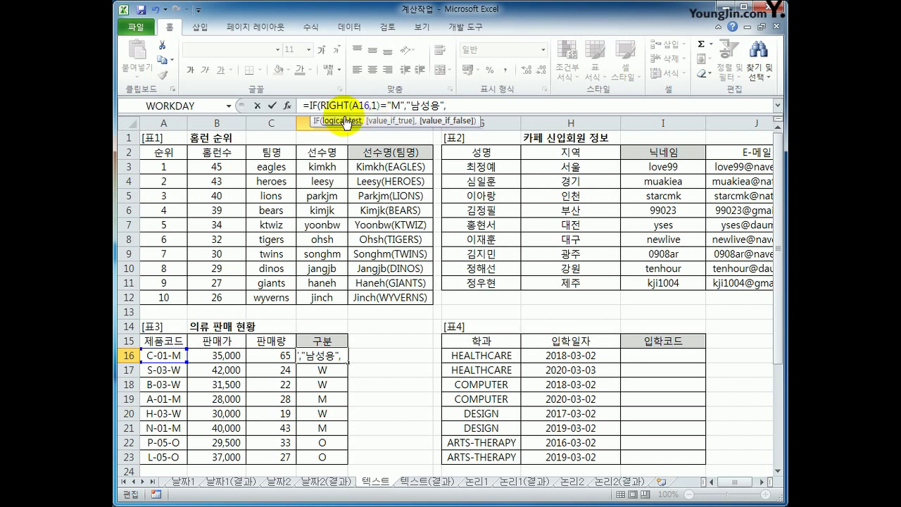
Step: Copy the IF(RIGHT(A16,1)="M","남성용", portion of the D16 formula into its own value-if-false argument
left_click_drag(308, 105, 452, 107)
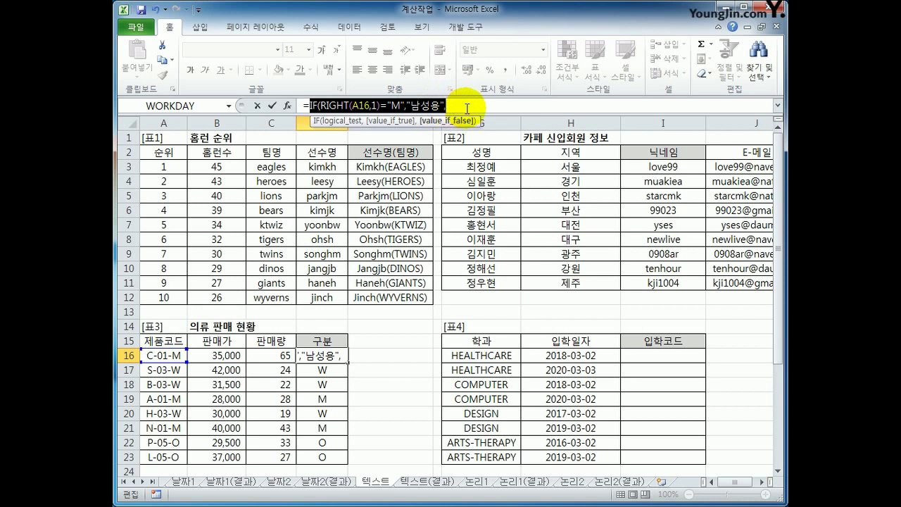
key("ctrl+c")
left_click(466, 107)
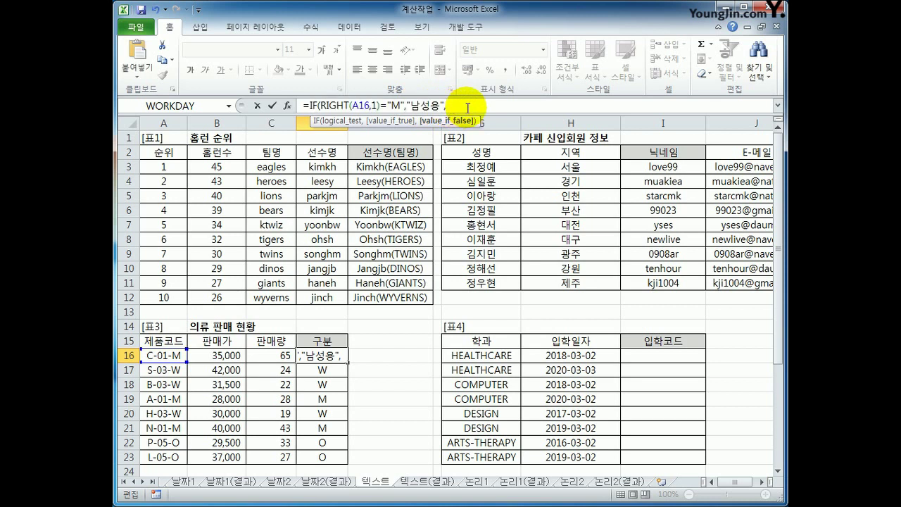
key("ctrl+v")
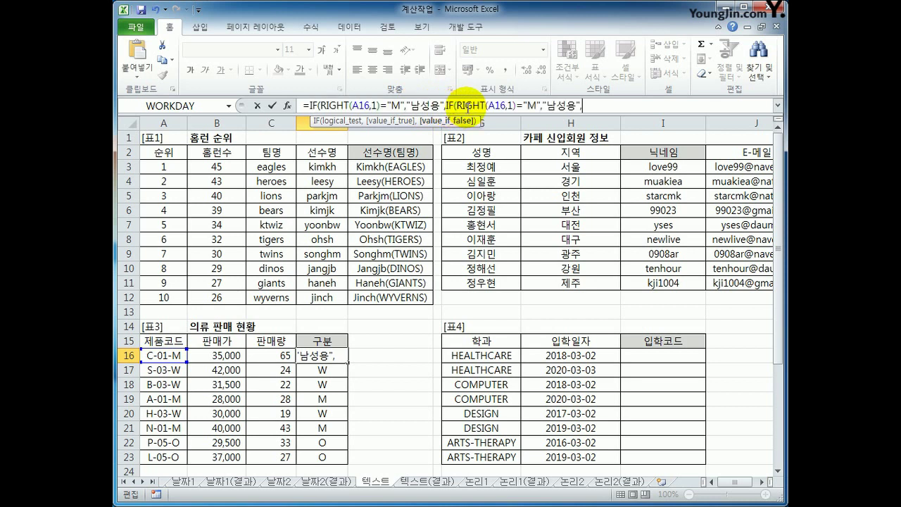
Step: Change the nested IF in D16 to test for "W" and give "여성용" when true
double_click(533, 106)
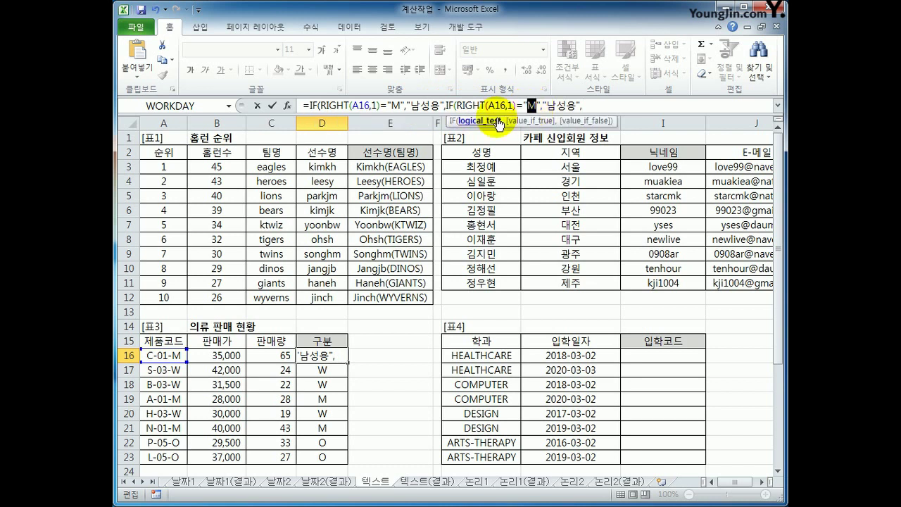
type("W")
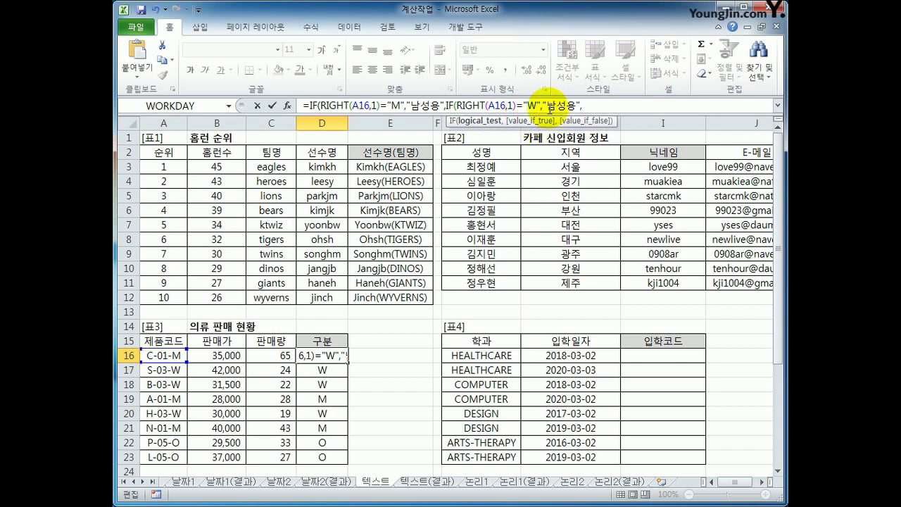
left_click_drag(547, 105, 557, 106)
type("여")
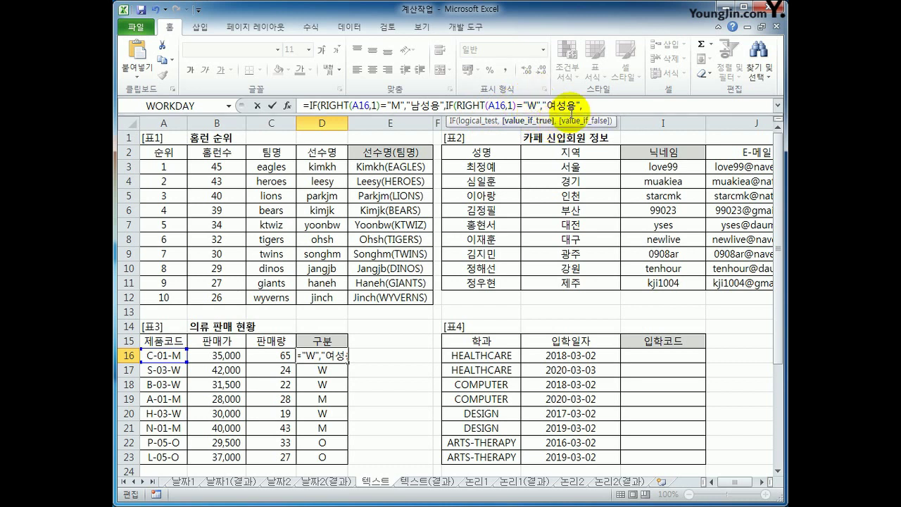
Step: Complete the nested IF formula in D16 with "아웃도어" as the final value-if-false and close both functions
left_click(591, 107)
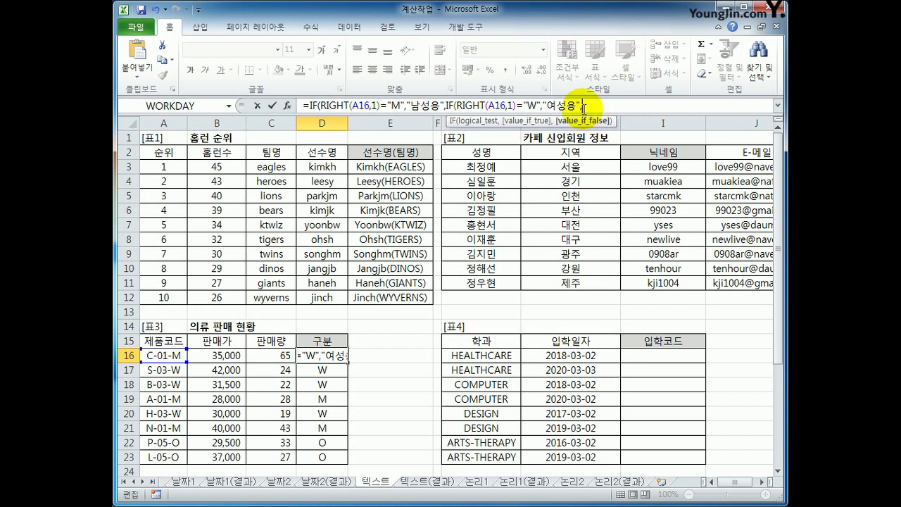
type("\"")
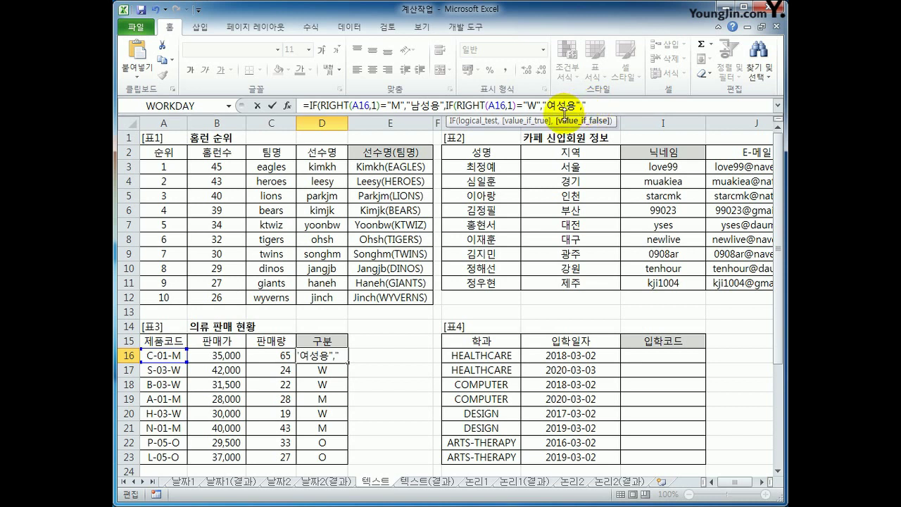
type("아웃도어\"")
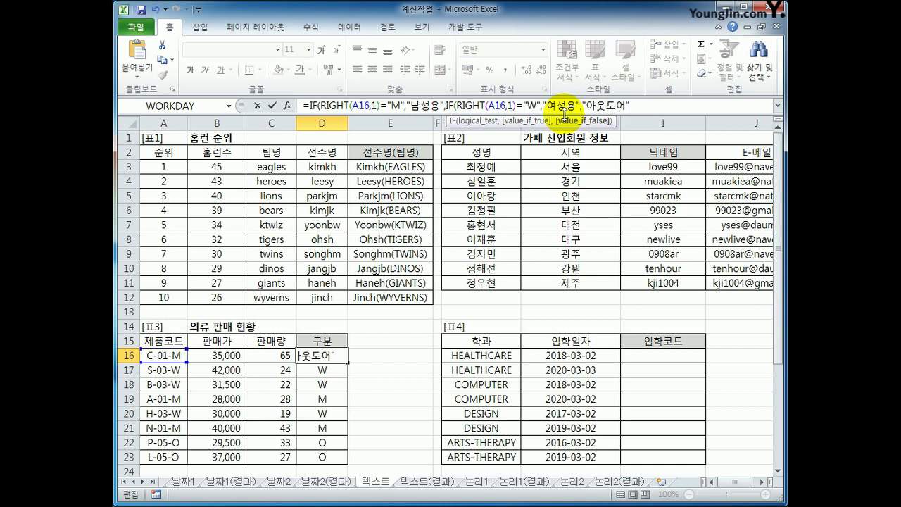
type("))")
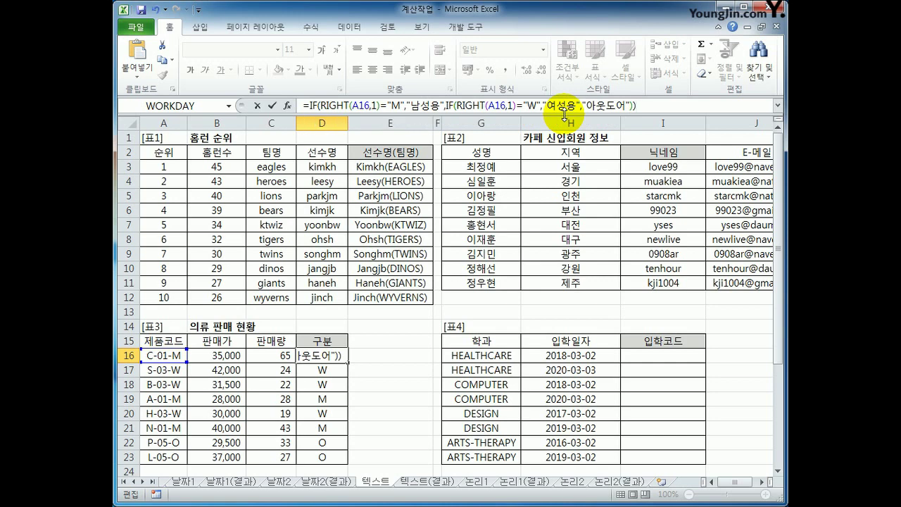
key("Return")
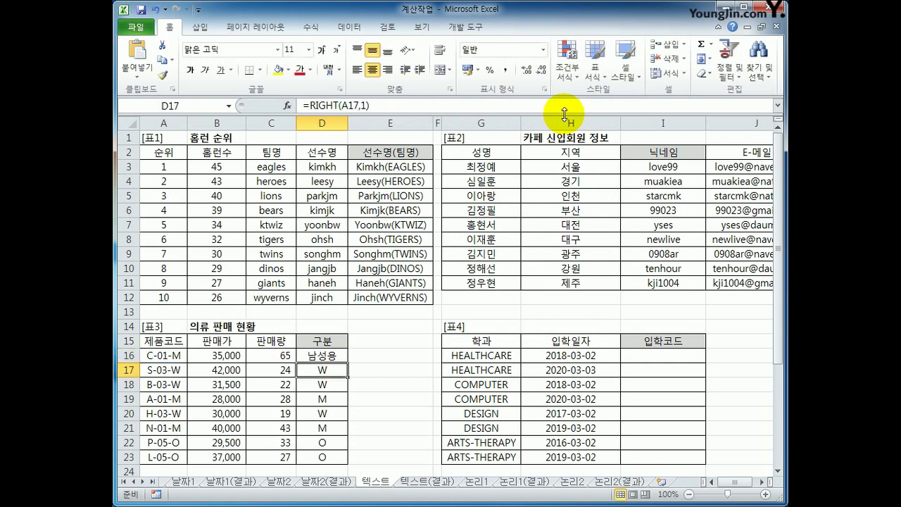
Step: Fill the D16 category formula down through D23 and check the last two rows' formulas
left_click(321, 359)
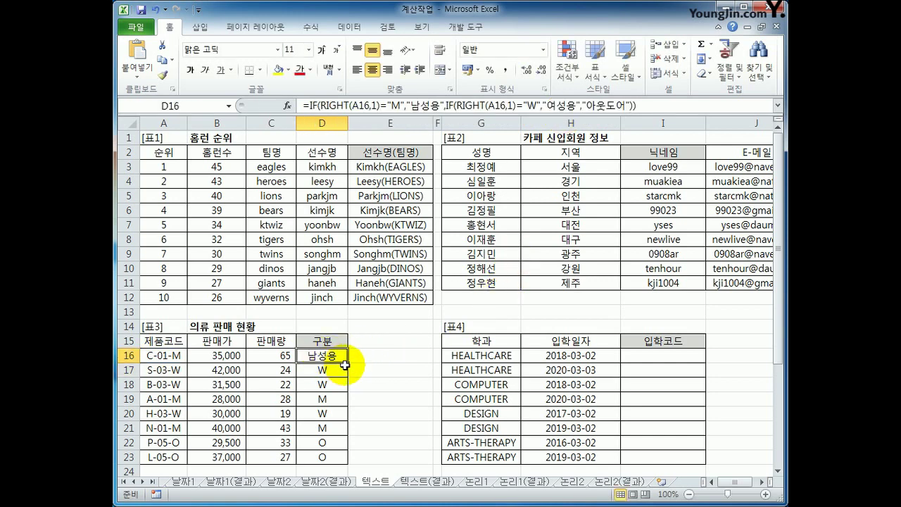
left_click_drag(349, 361, 339, 459)
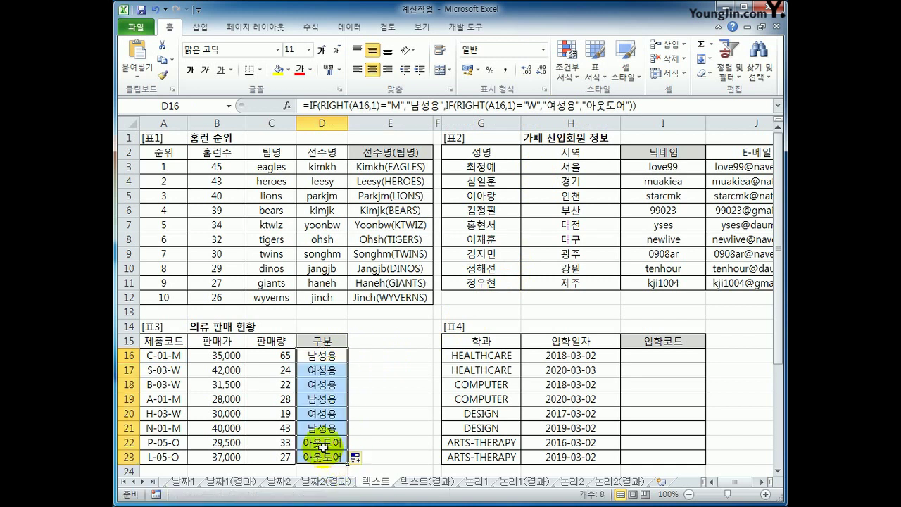
left_click(323, 447)
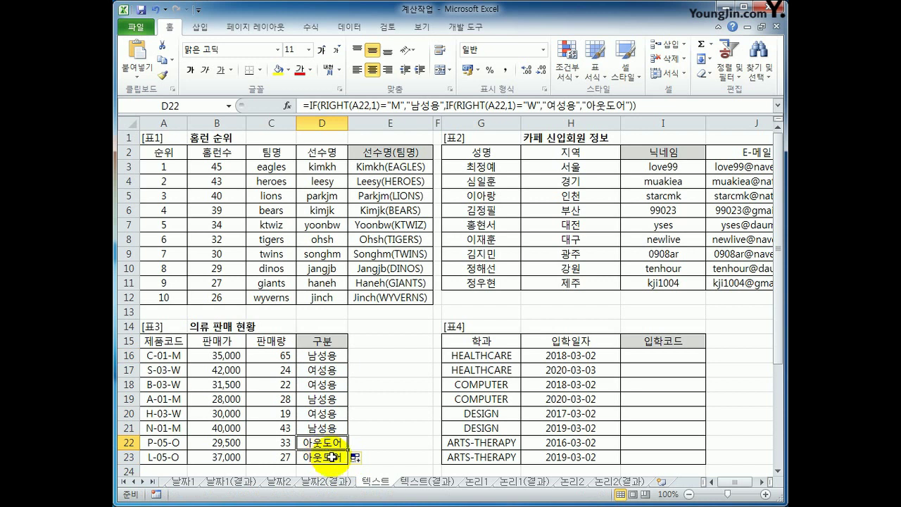
left_click(328, 459)
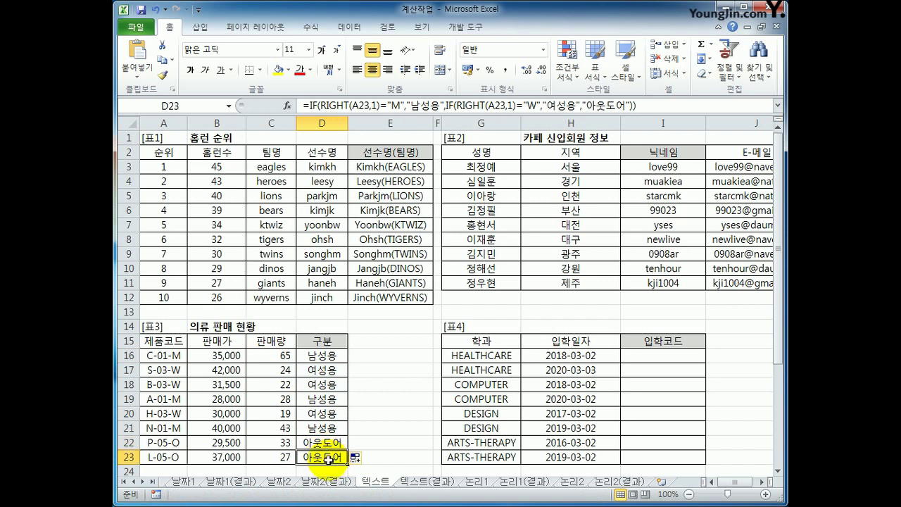
left_click(649, 356)
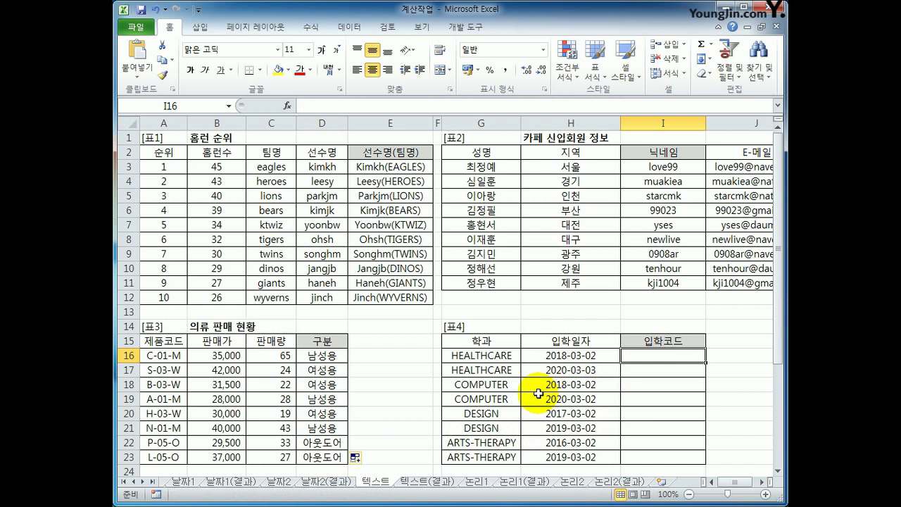
left_click_drag(481, 355, 486, 456)
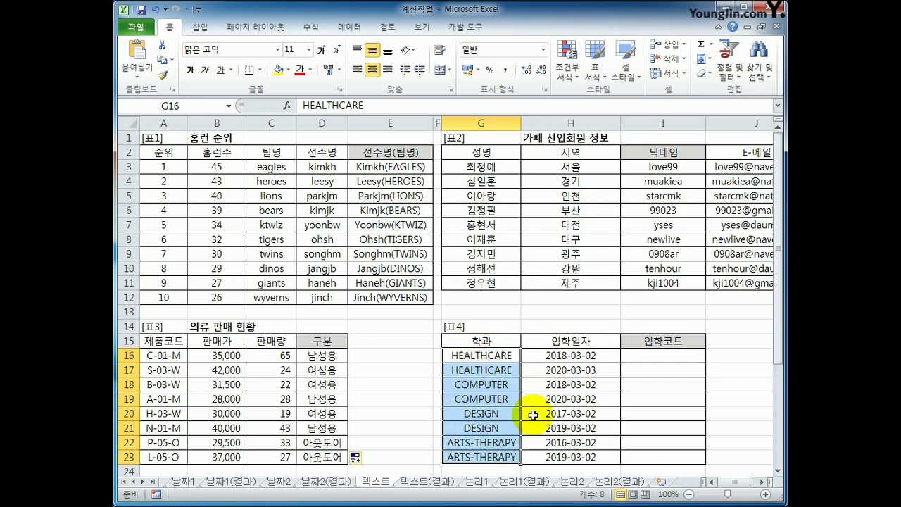
left_click_drag(587, 359, 587, 457)
left_click(656, 355)
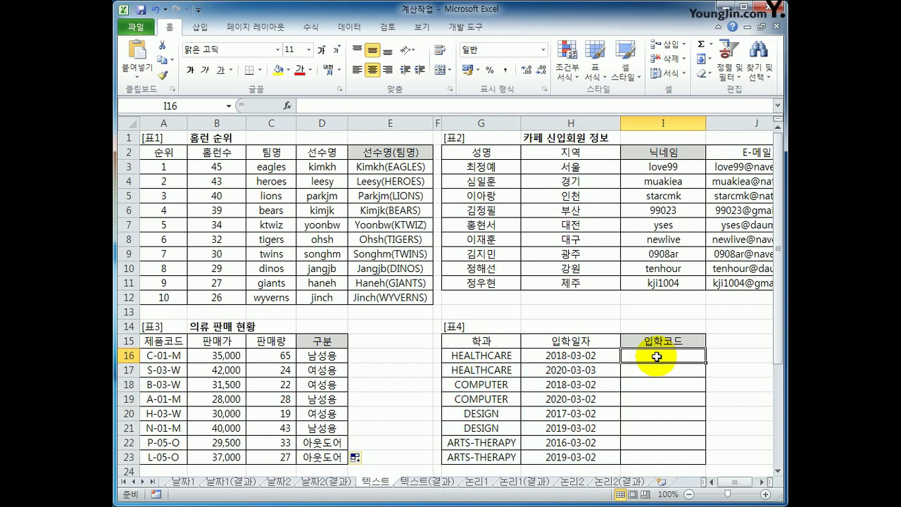
left_click_drag(491, 356, 493, 457)
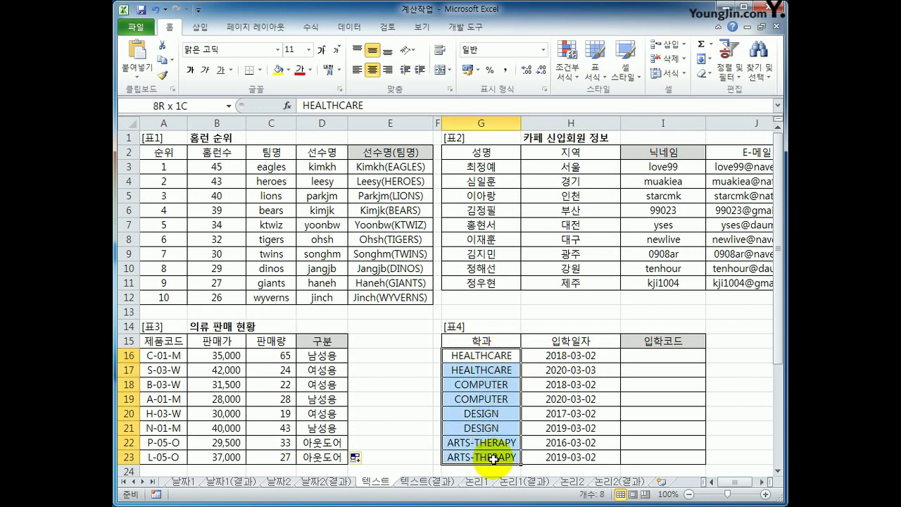
Step: Enter =LEFT(G16,3) in I16 to extract the department's first three letters, and fill it down through I23
left_click(646, 357)
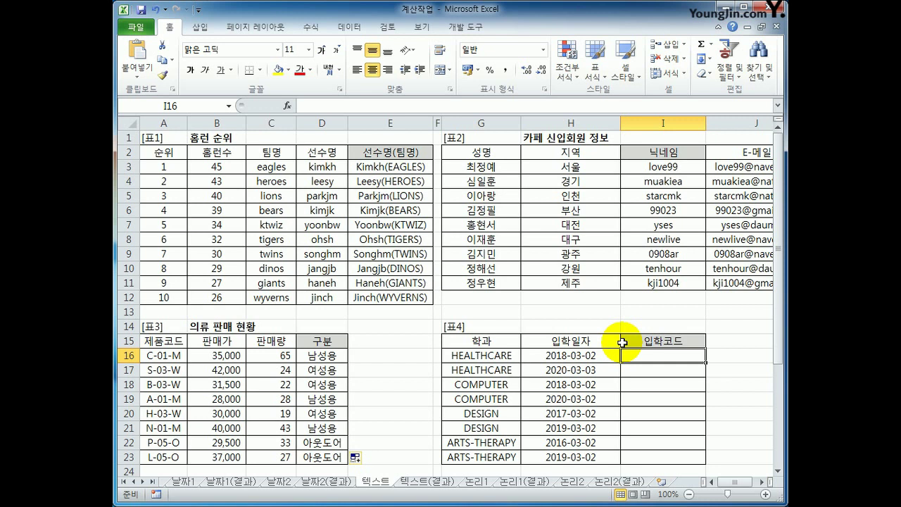
type("=")
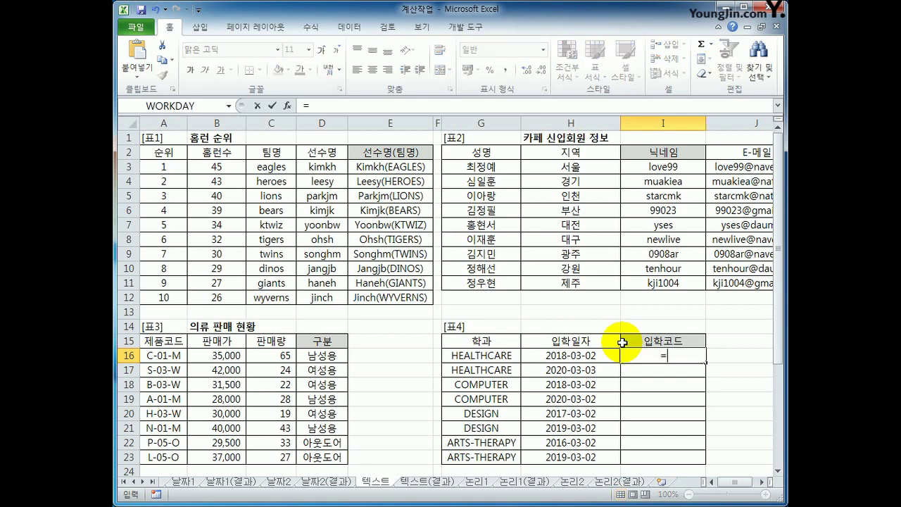
type("ㅣ")
key("BackSpace")
type("LEFT(")
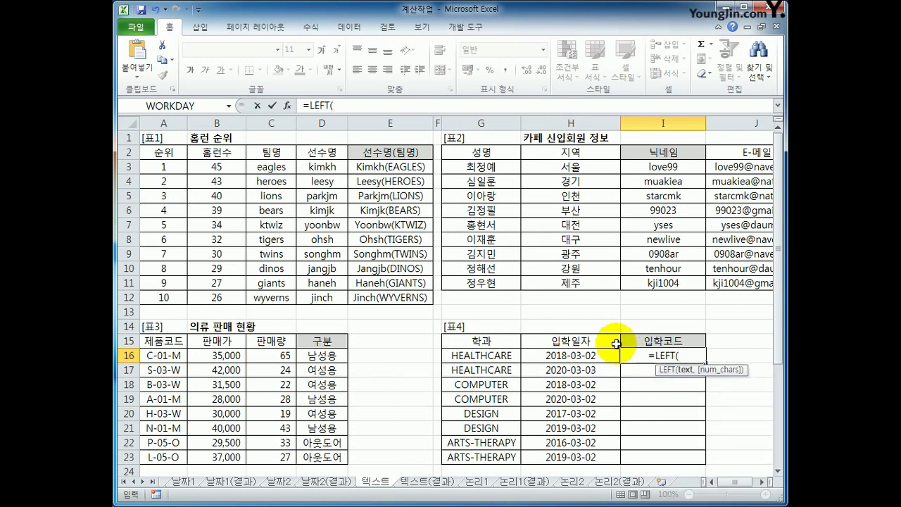
left_click(467, 358)
type(",")
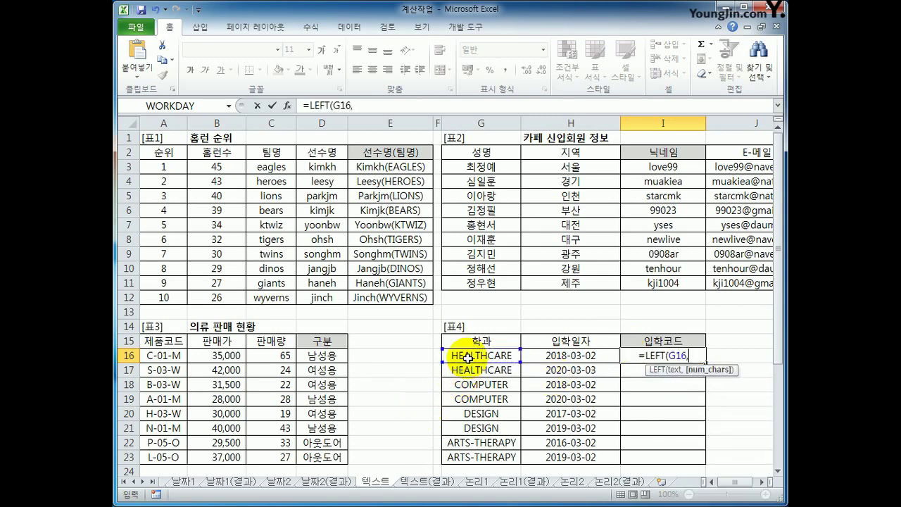
type("3)")
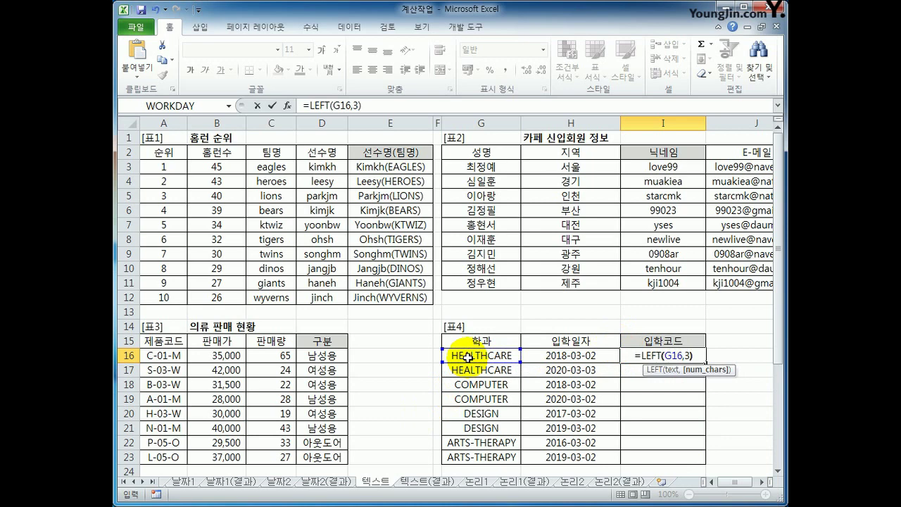
key("Return")
left_click(658, 356)
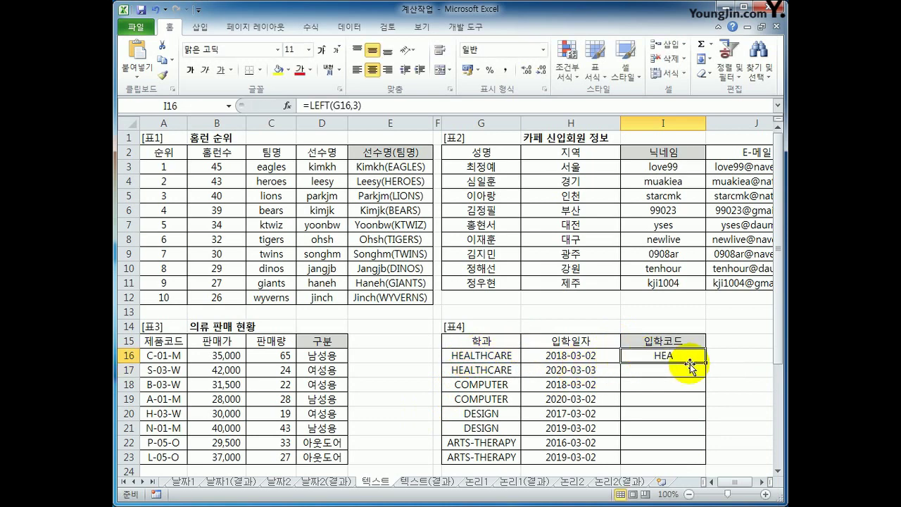
left_click_drag(704, 361, 694, 461)
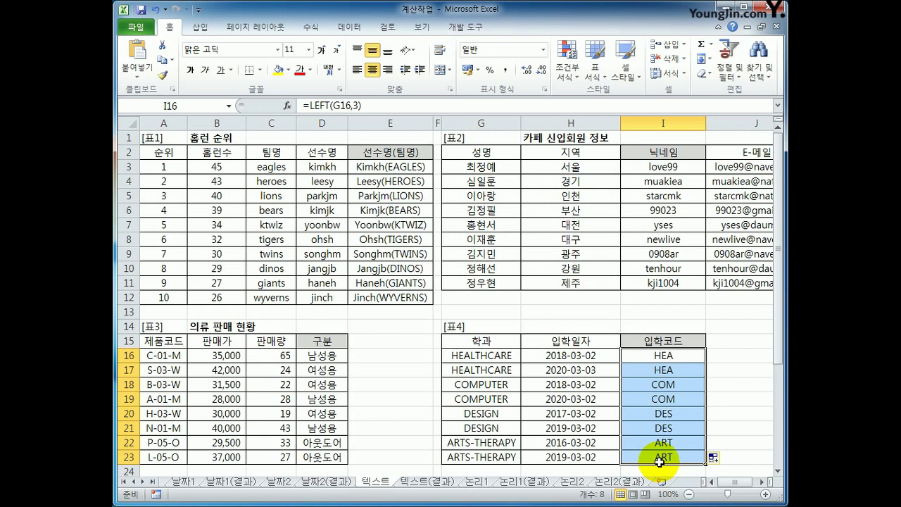
Step: Wrap the I16 formula in LOWER, making it =LOWER(LEFT(G16,3)), and fill it down through I23
left_click(687, 360)
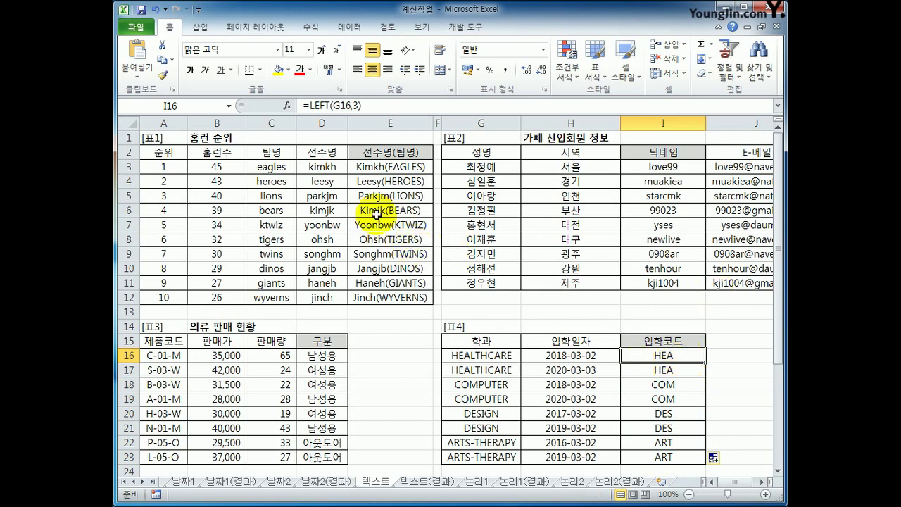
left_click(307, 106)
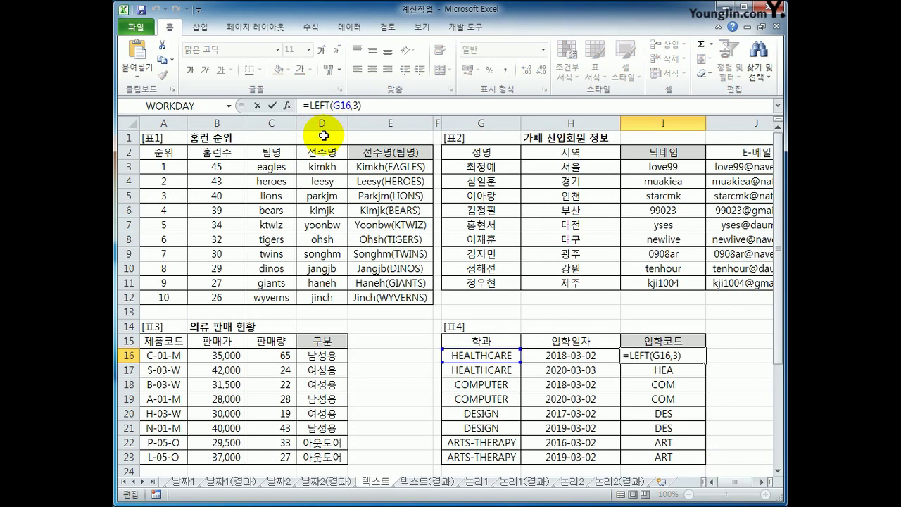
type("LO")
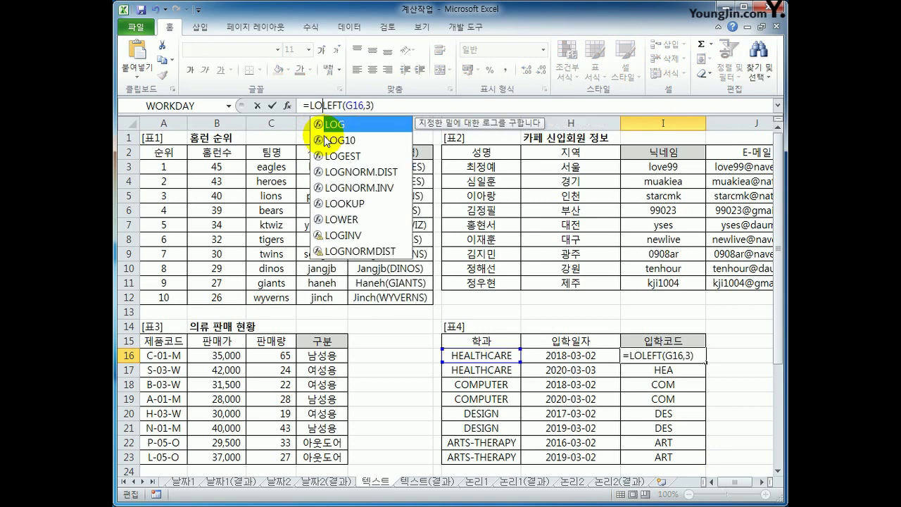
type("WER(")
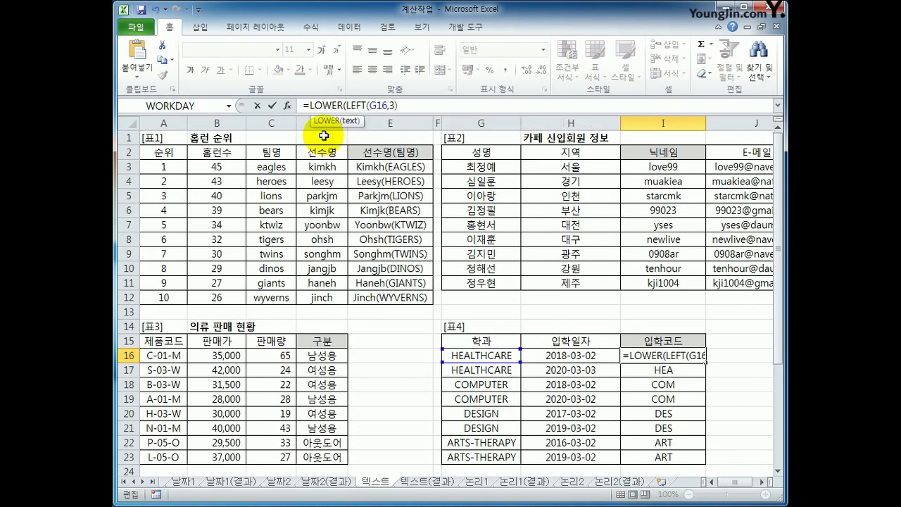
left_click(411, 104)
type(")")
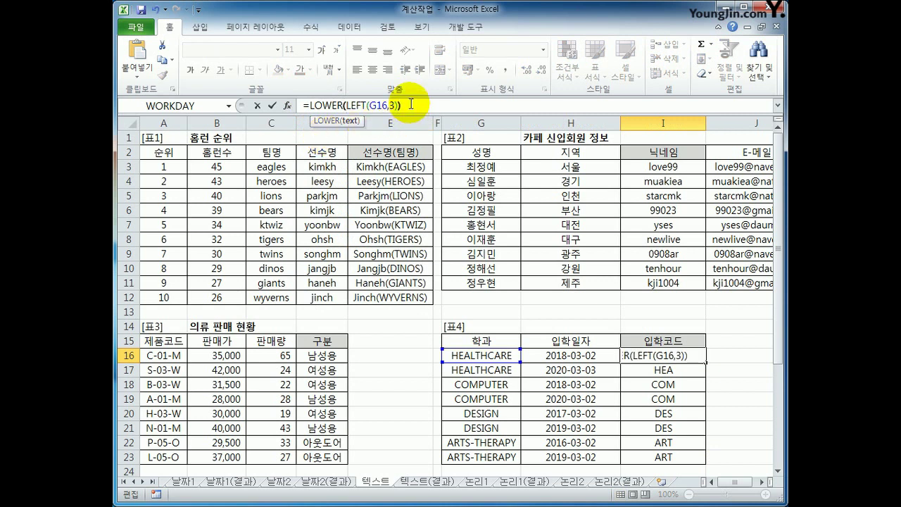
key("Return")
key("Up")
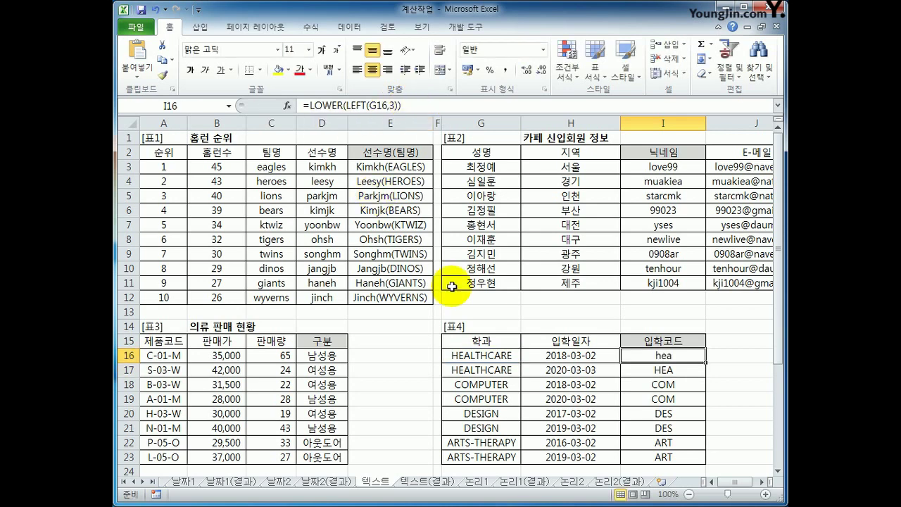
left_click_drag(705, 362, 694, 464)
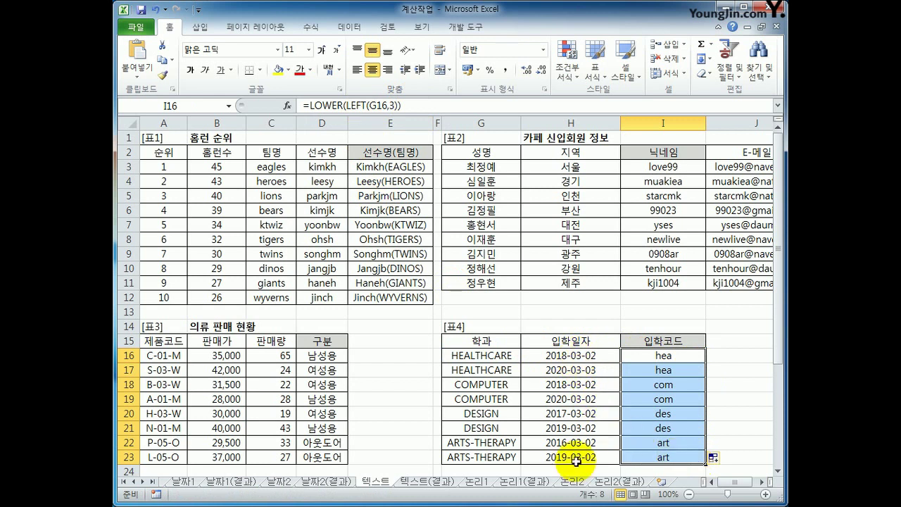
Step: Append &YEAR(H16) to the I16 formula so the admission code also includes the admission year
left_click(575, 359)
left_click(572, 369)
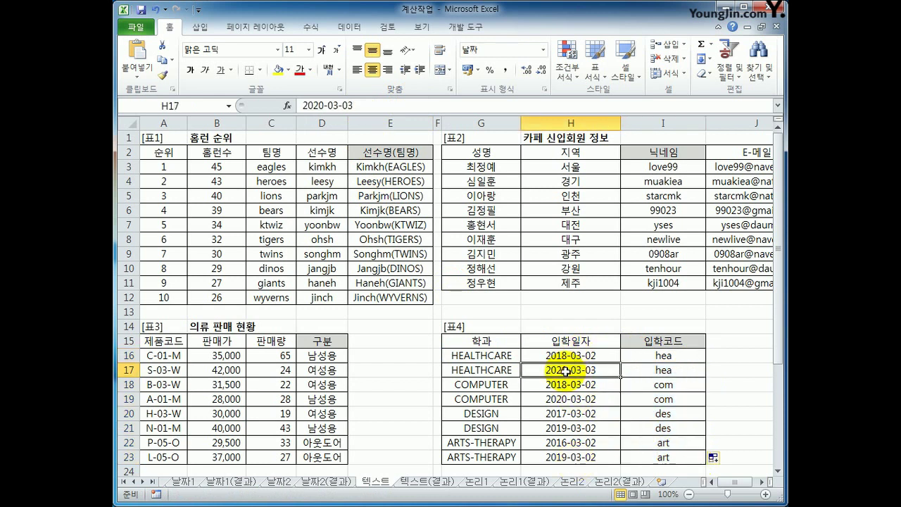
left_click(644, 358)
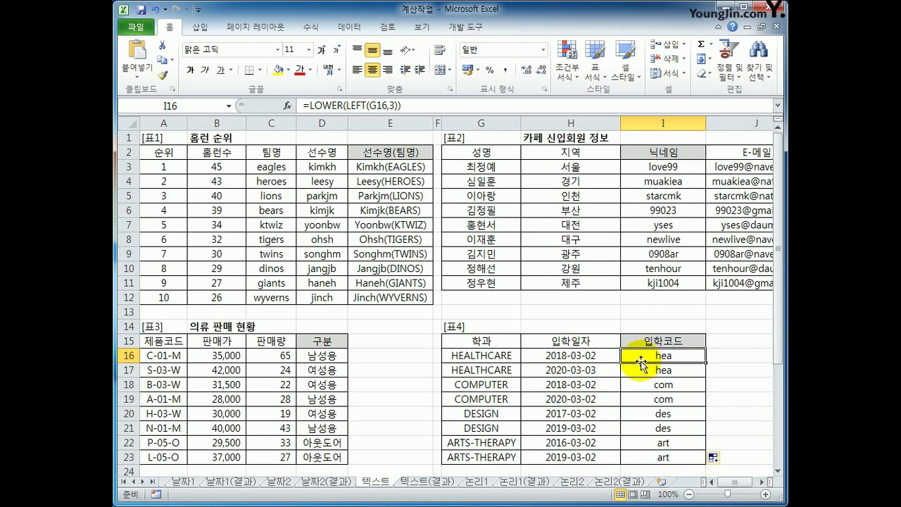
left_click(405, 106)
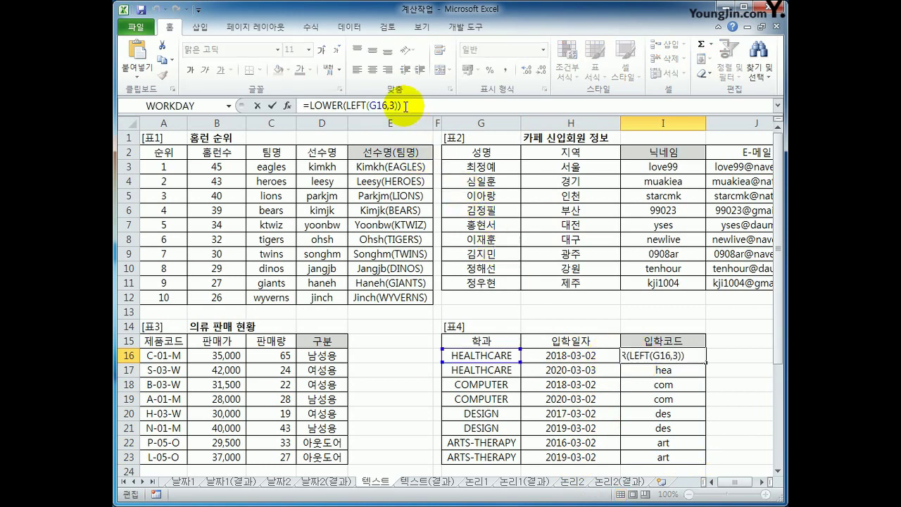
type("&YEA")
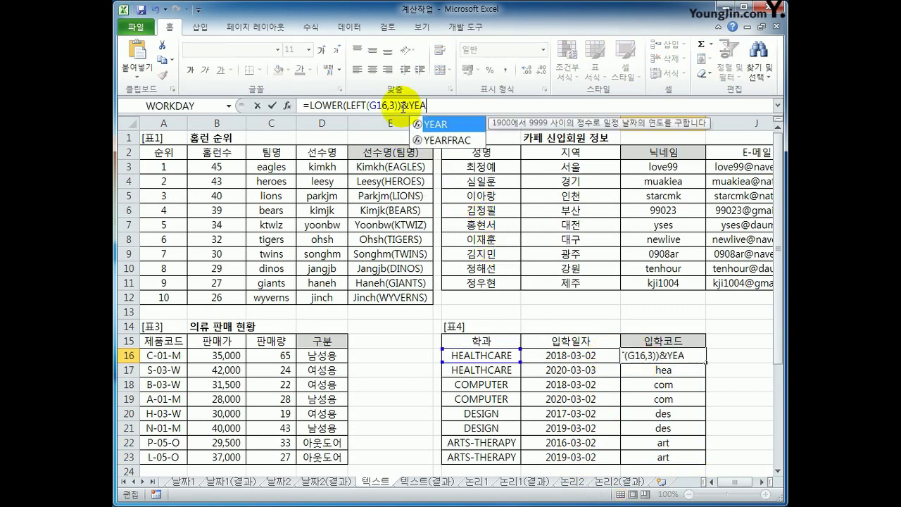
type("R(")
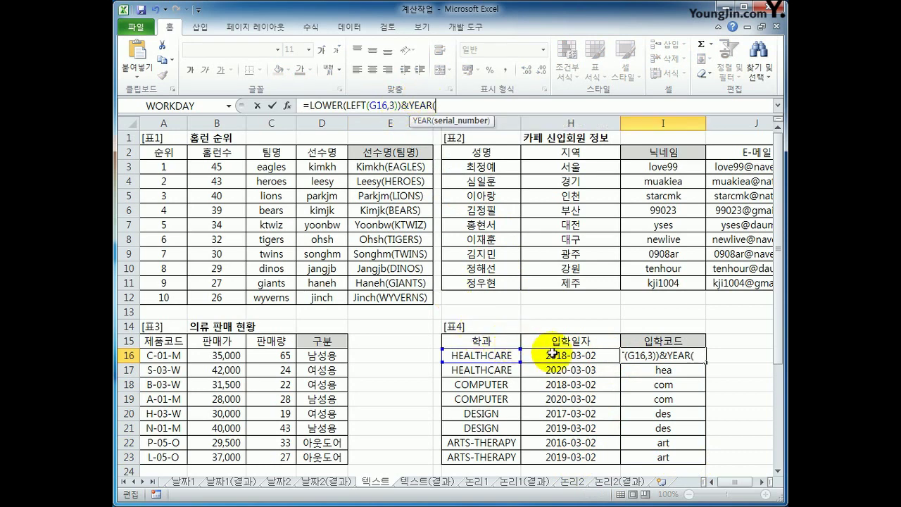
left_click(554, 353)
type(")")
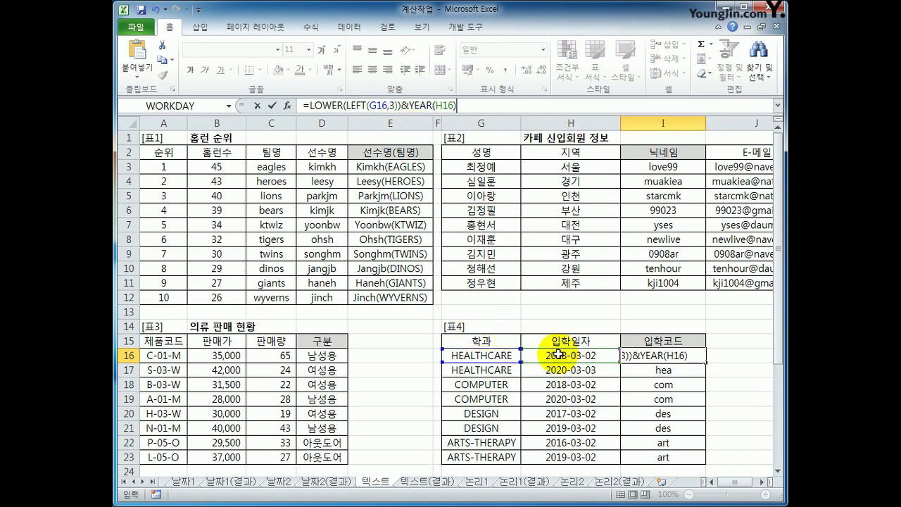
key("Return")
key("Up")
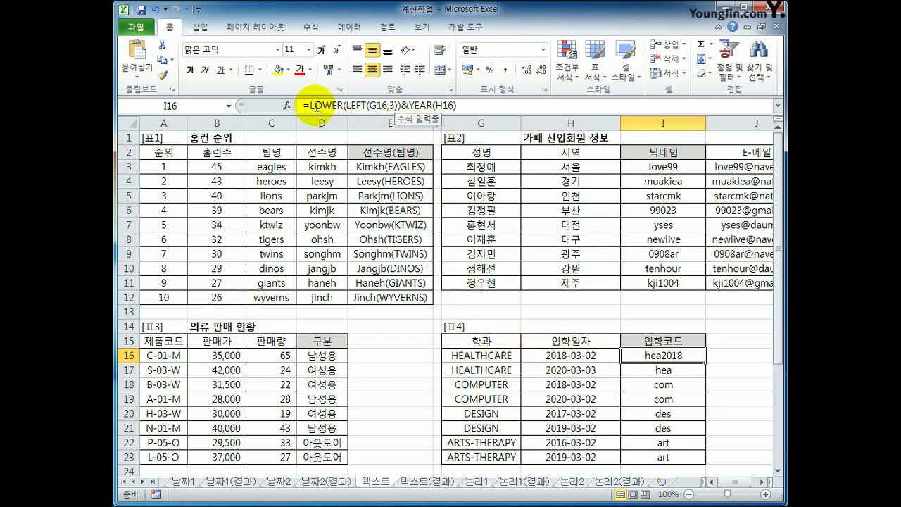
left_click_drag(311, 106, 344, 107)
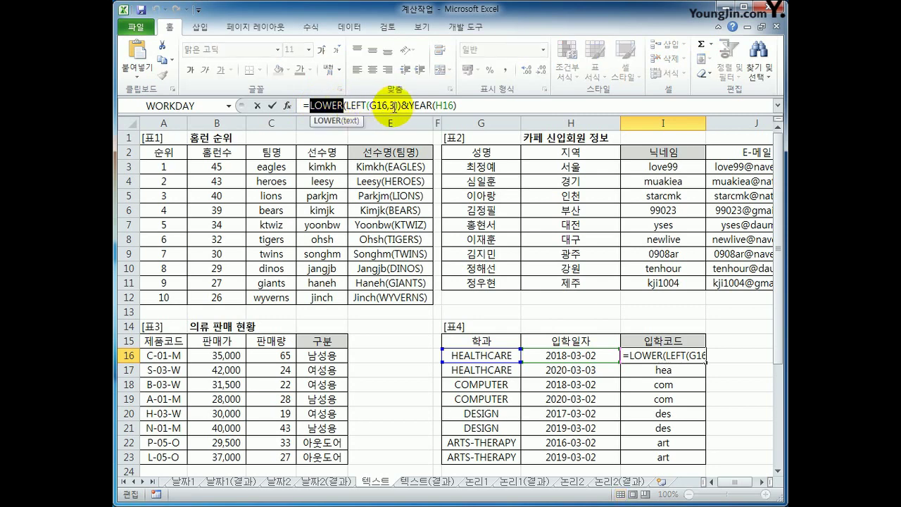
Step: Restructure the I16 formula so LOWER encloses both parts, making it =LOWER(LEFT(G16,3)&YEAR(H16))
left_click_drag(401, 105, 468, 106)
key("Delete")
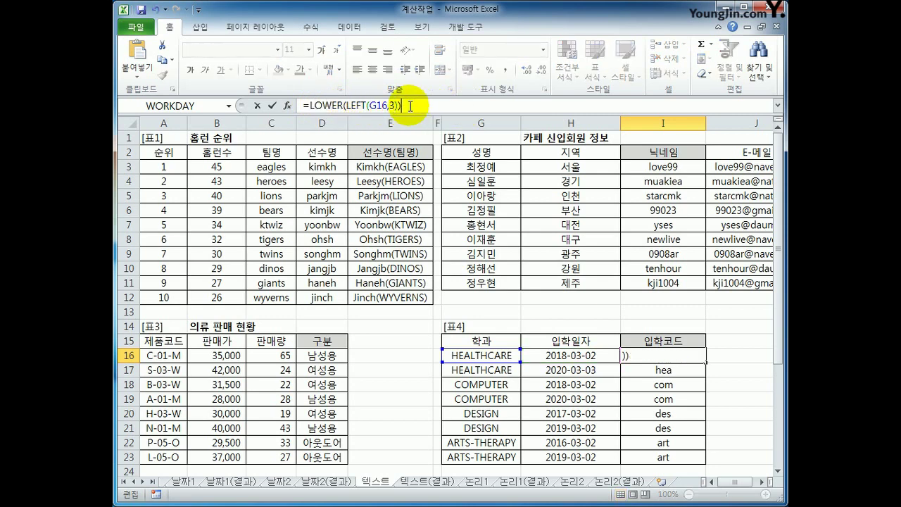
key("ctrl+z")
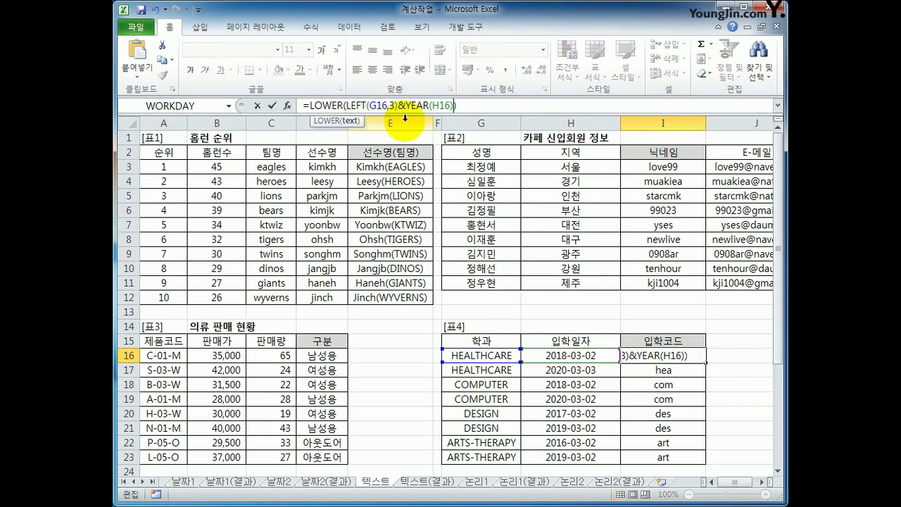
left_click(468, 105)
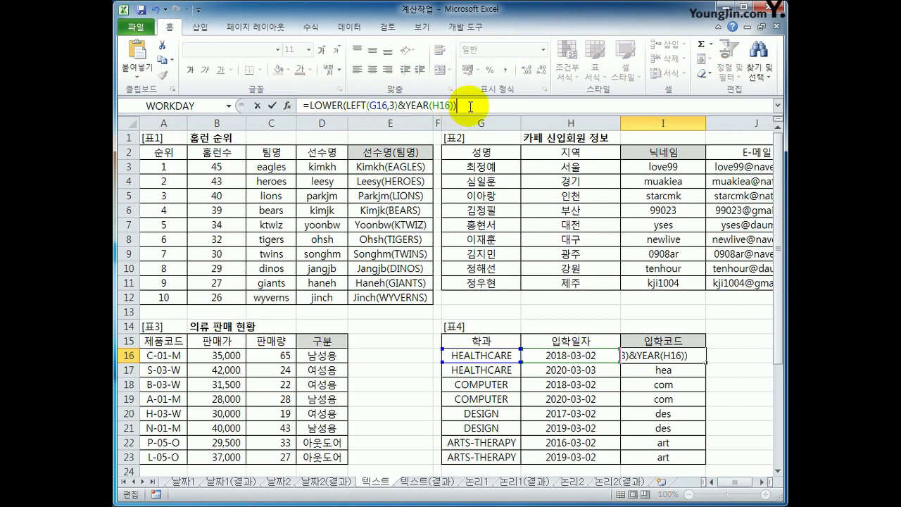
key("Return")
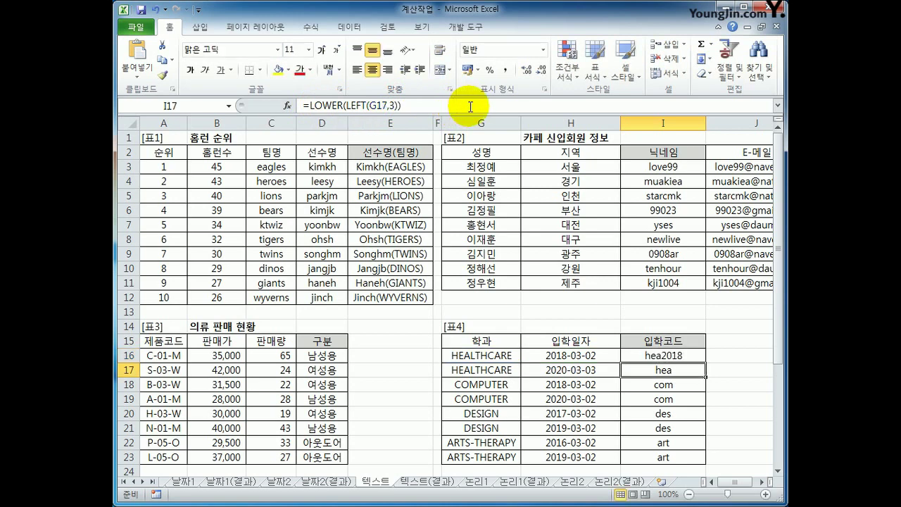
Step: Fill the I16 admission code formula down through I23 and compare the codes with the department and admission date columns
left_click(687, 356)
left_click_drag(705, 362, 689, 458)
left_click(674, 354)
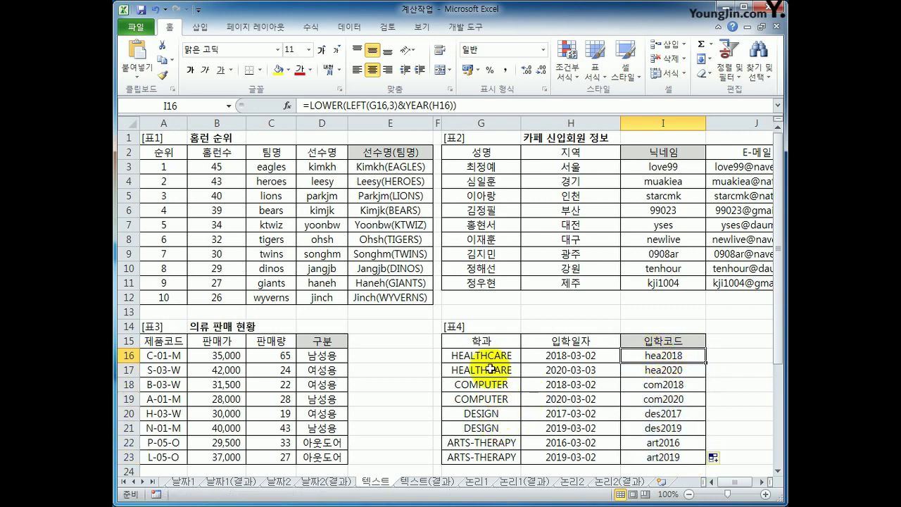
left_click_drag(487, 357, 496, 461)
left_click(668, 356)
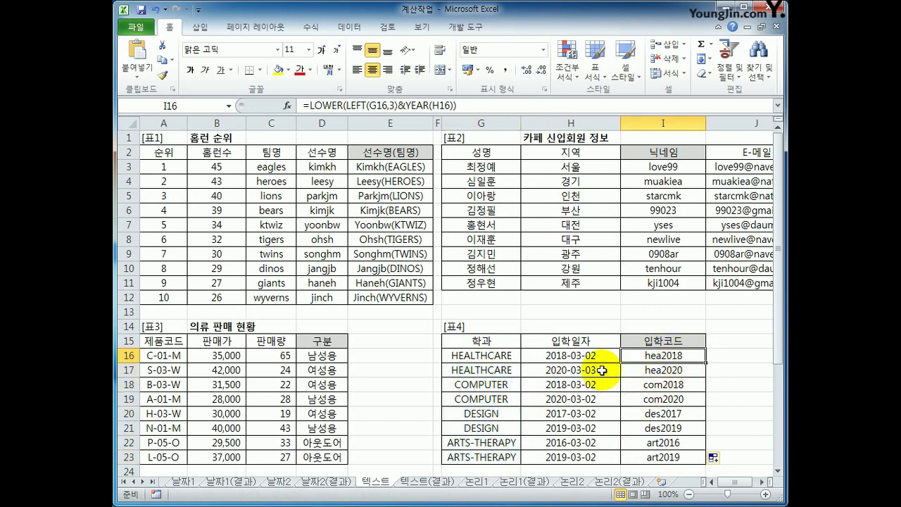
left_click(584, 355)
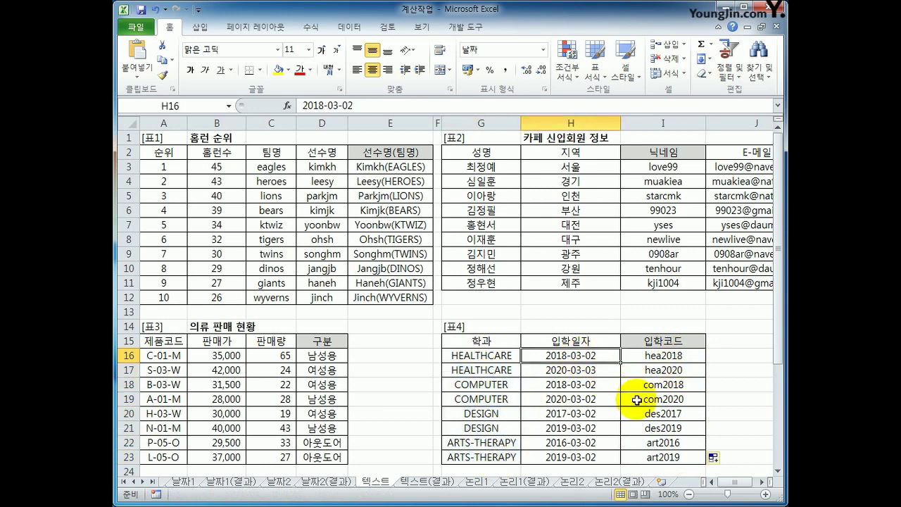
left_click(677, 357)
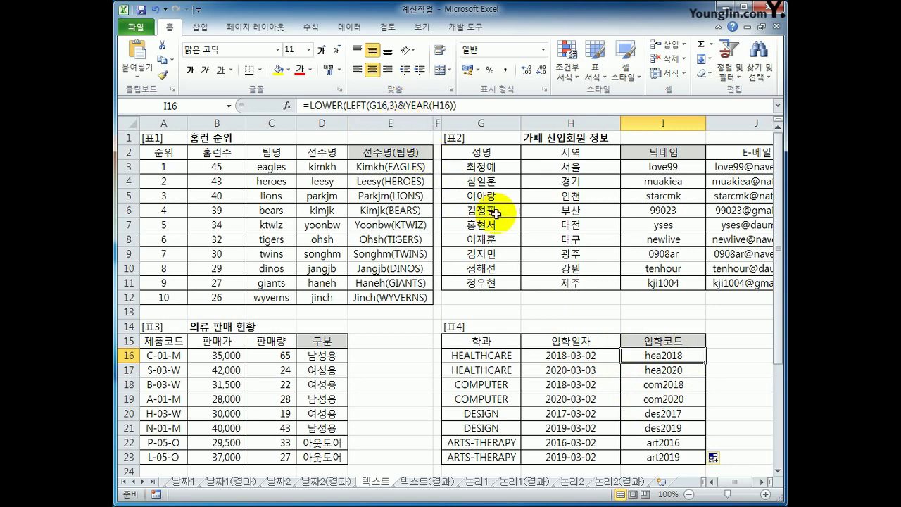
Step: Enter =UPPER(A27) in D27, the first product code cell of 표5, to capitalize the code
scroll(482, 368, "down", 4)
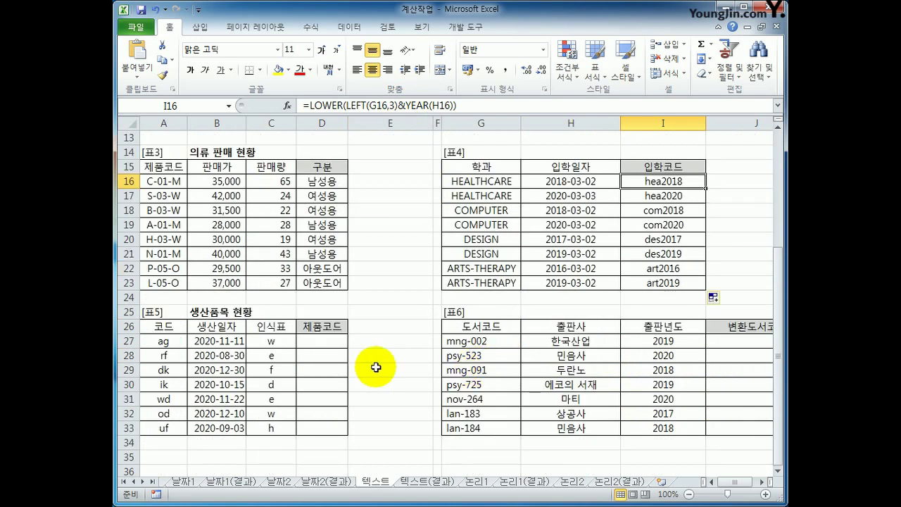
left_click(329, 342)
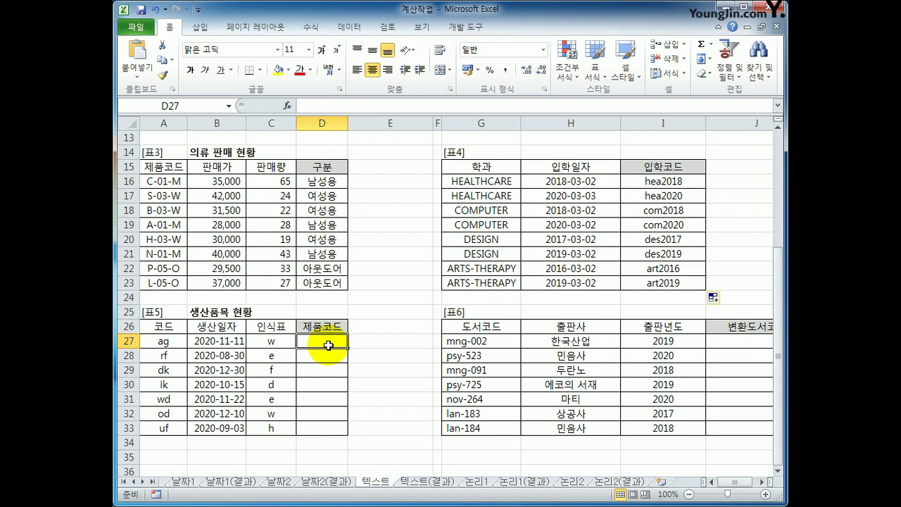
left_click_drag(328, 345, 332, 425)
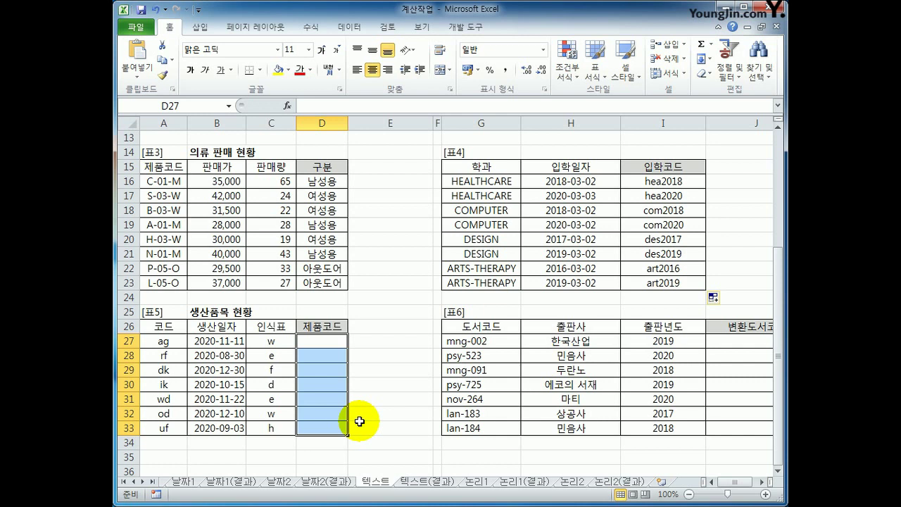
left_click(324, 344)
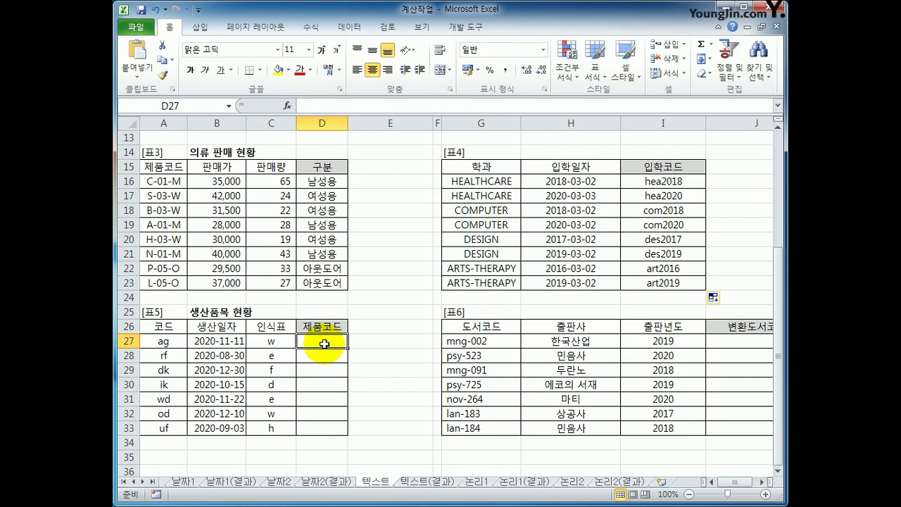
type("=UPPER(")
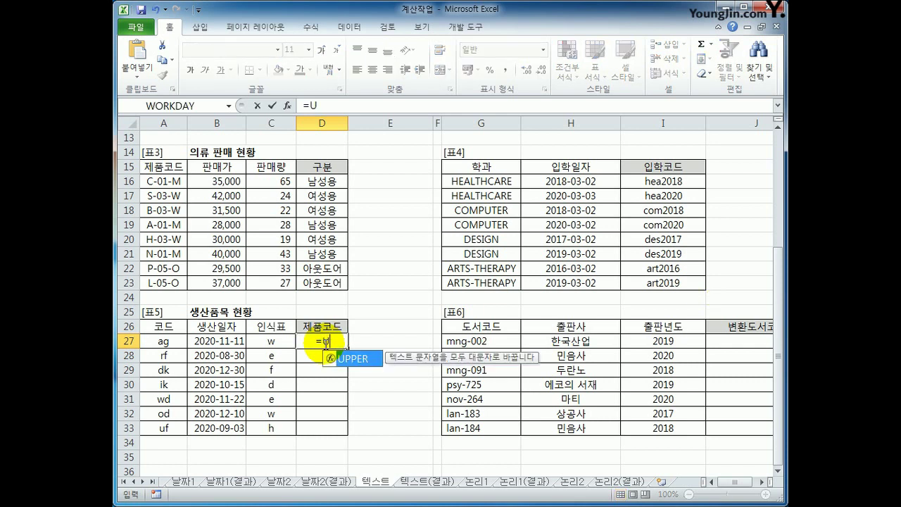
left_click(161, 343)
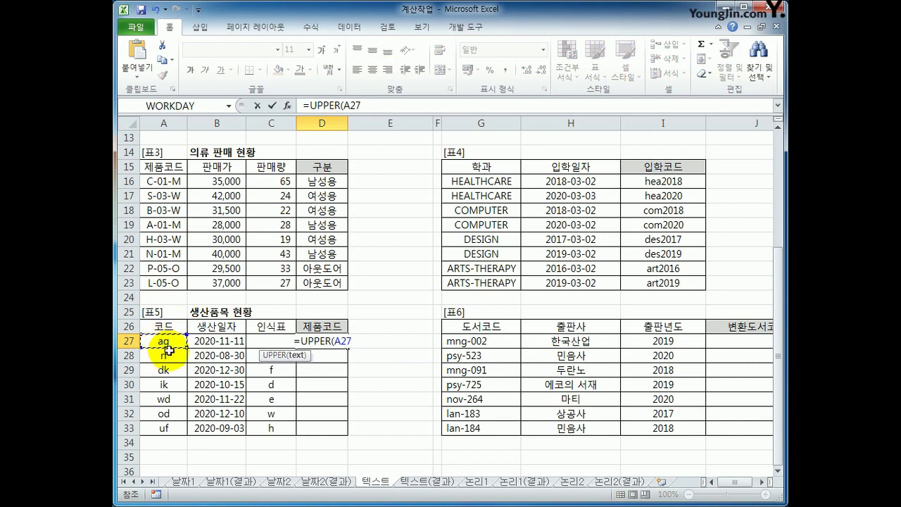
type(")")
key("Return")
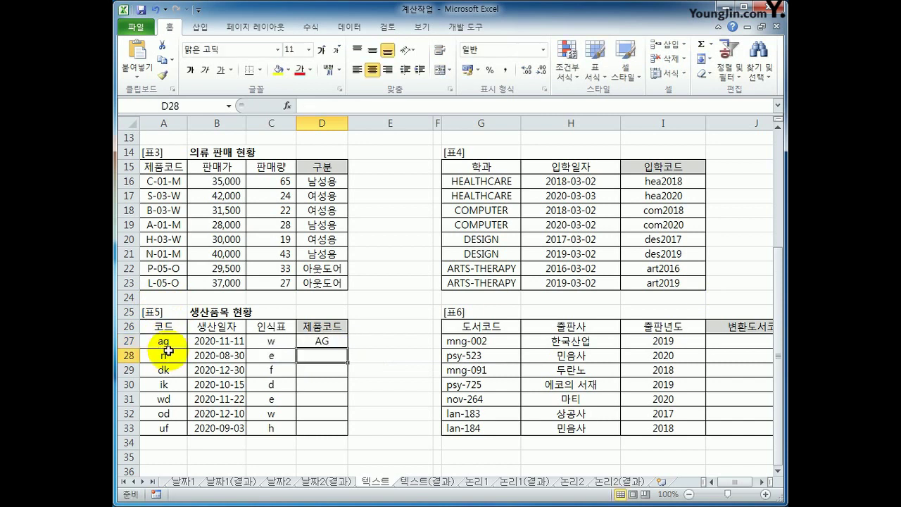
Step: Append &"-"&MONTH(B27) to the D27 formula to add a hyphen and the production month
left_click(319, 344)
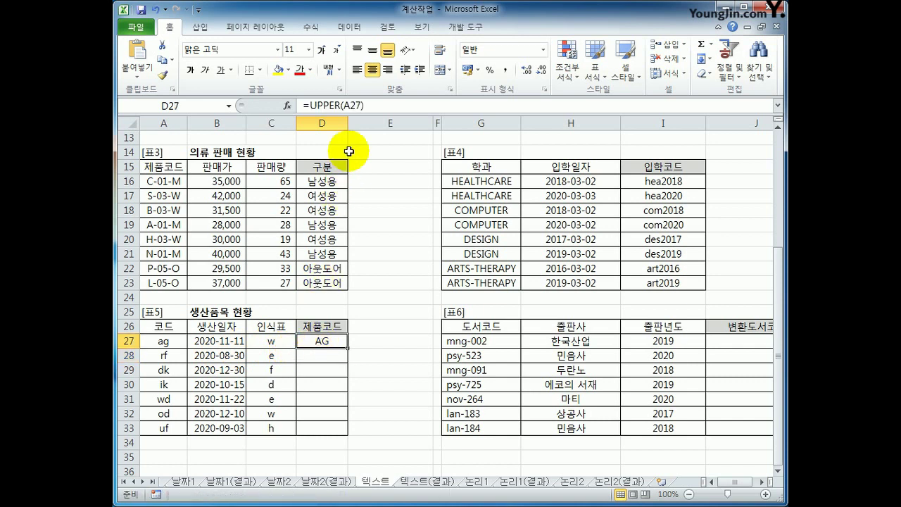
left_click(363, 98)
type("&")
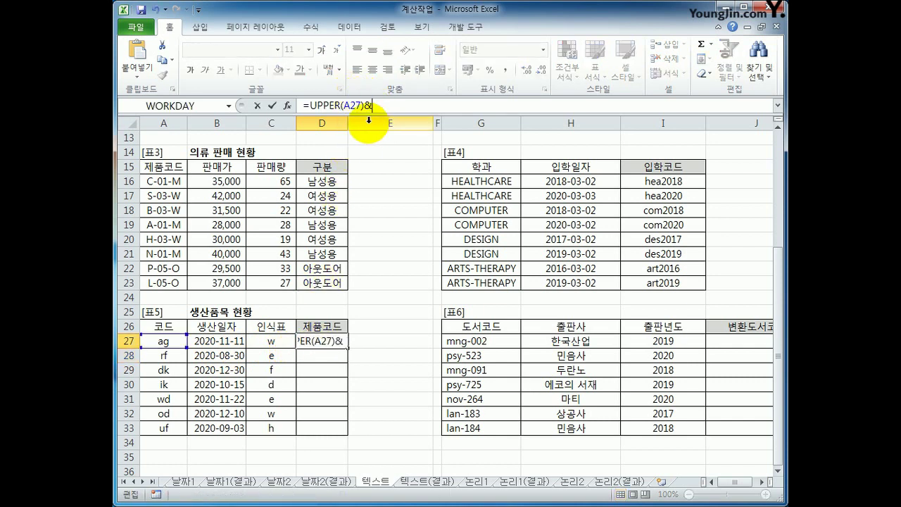
type("\"-\"&")
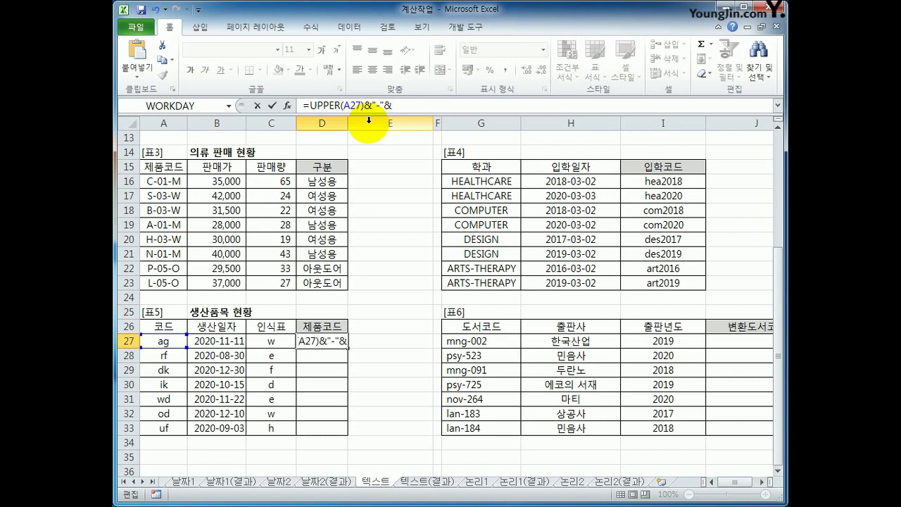
type("MON")
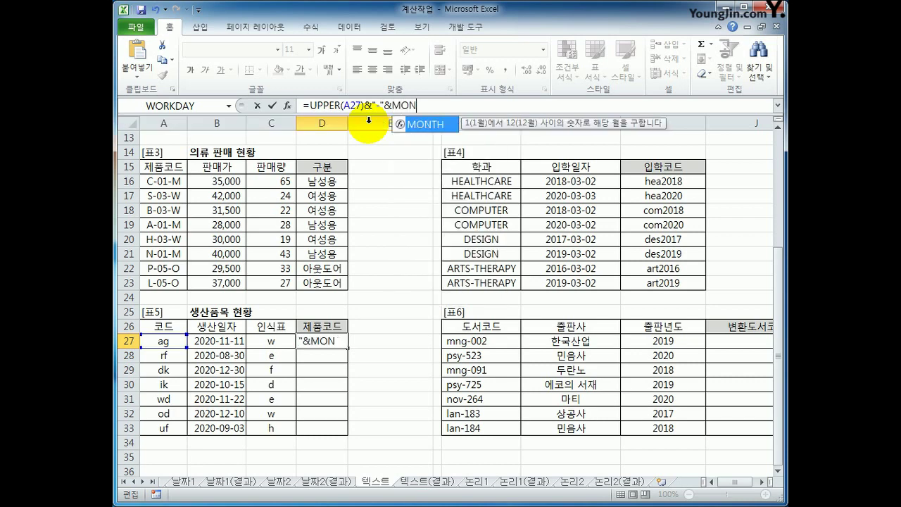
key("Tab")
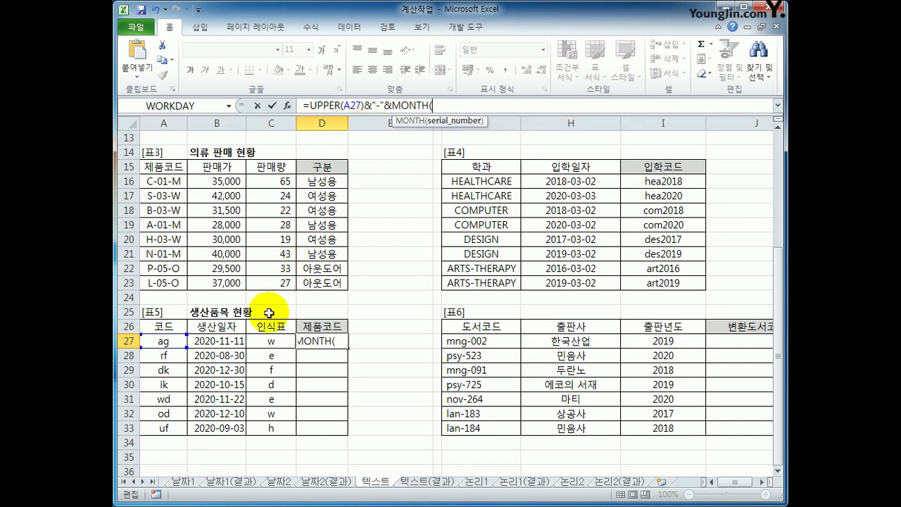
left_click(210, 341)
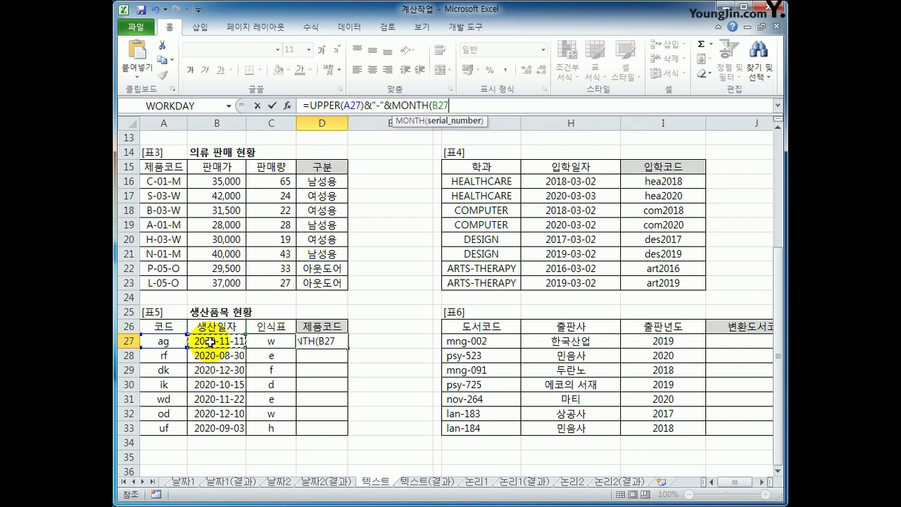
type(")")
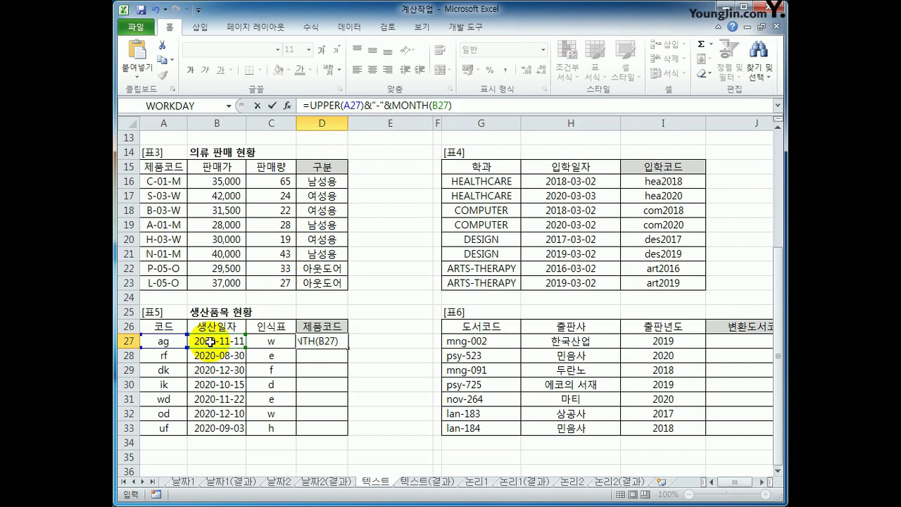
Step: Append &"-"&UPPER(C27) to the D27 formula and commit it, adding the capitalized identification mark
type("&\"-\"&")
type("U")
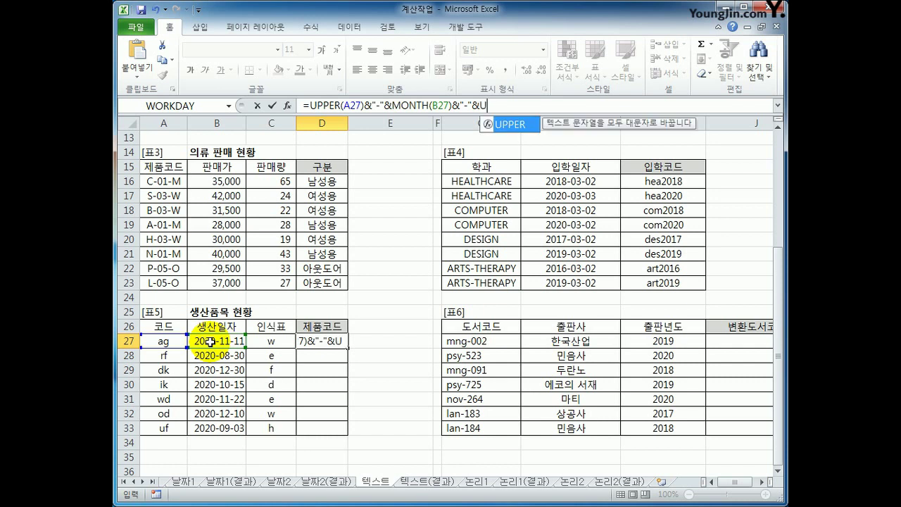
type("PPER(")
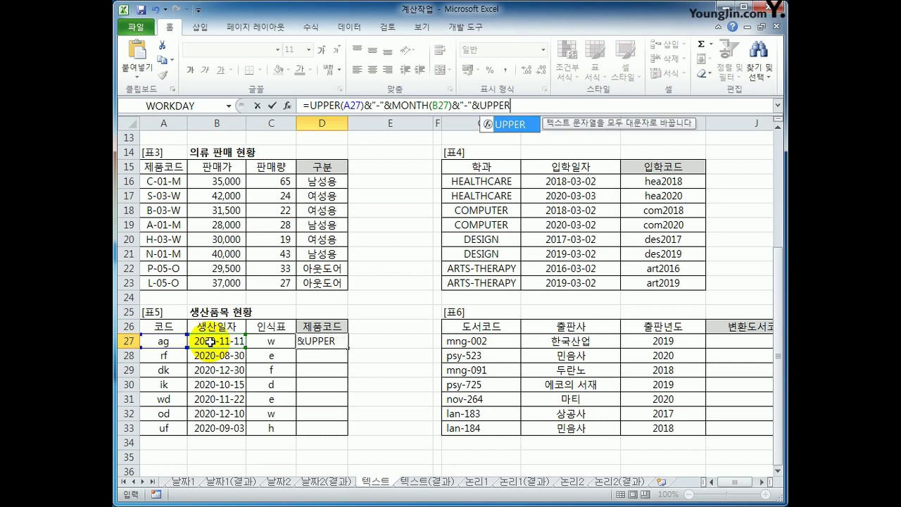
left_click(262, 343)
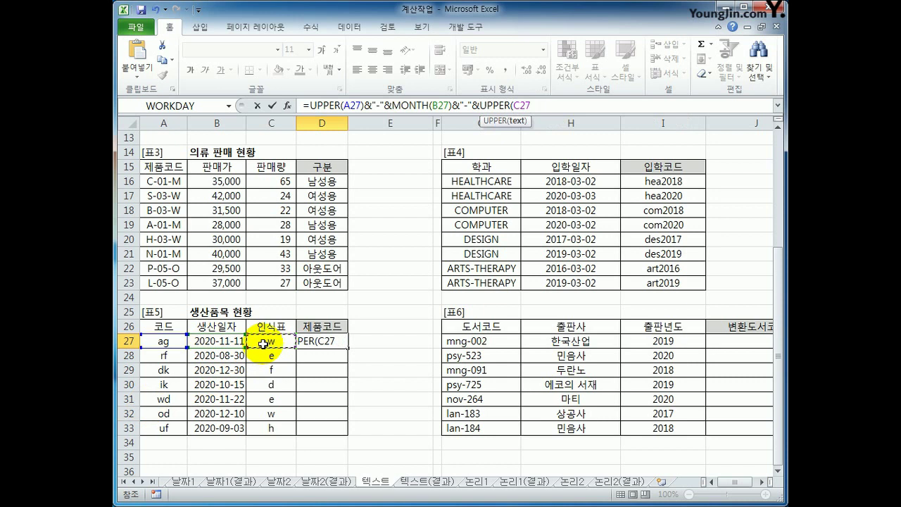
type(")")
key("Return")
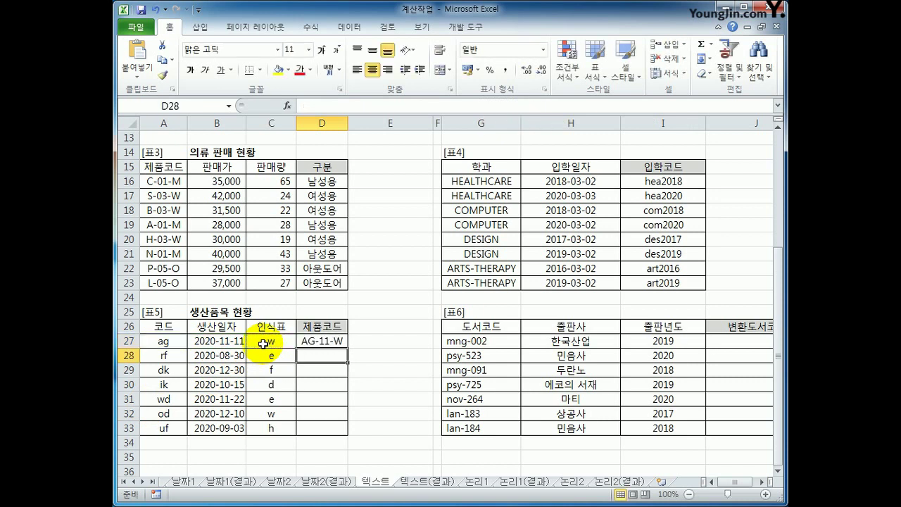
Step: Check D27 against its source cells A27:C27, fill its formula down through D33, and inspect the last row's formula
key("Up")
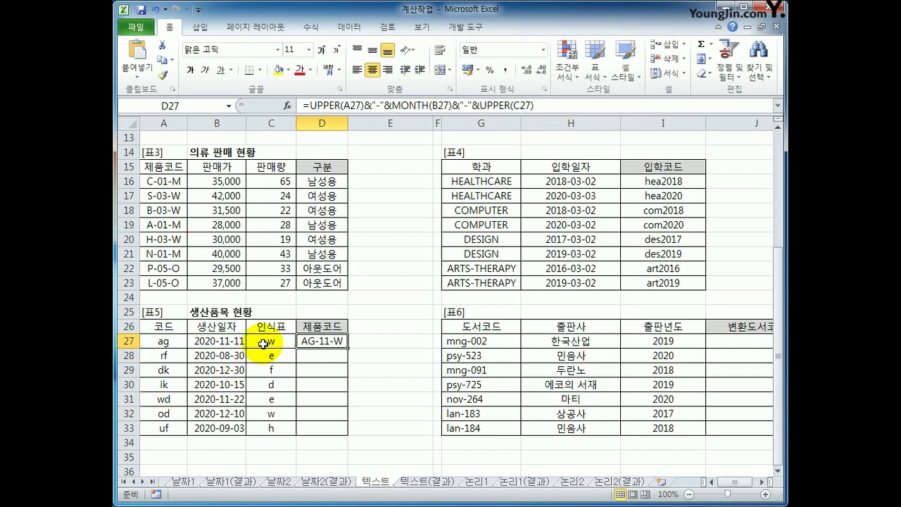
left_click(163, 341)
left_click(222, 342)
left_click(266, 341)
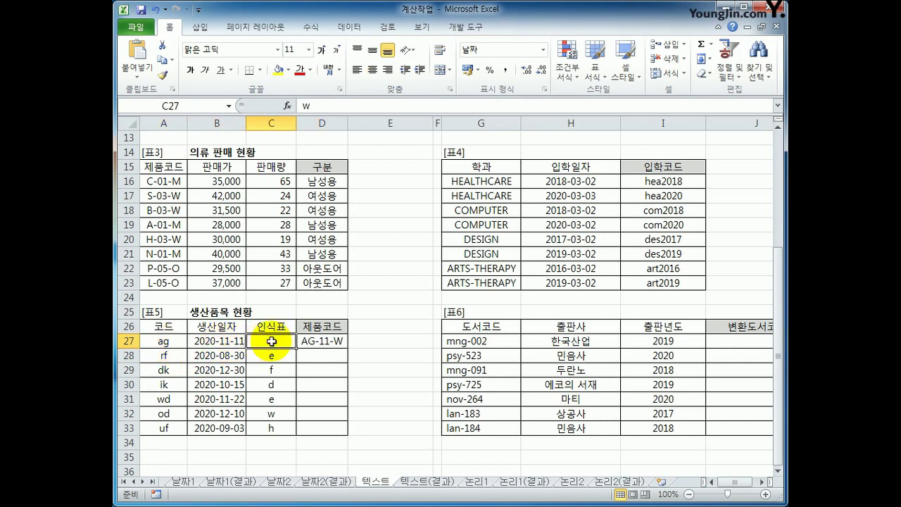
left_click(321, 341)
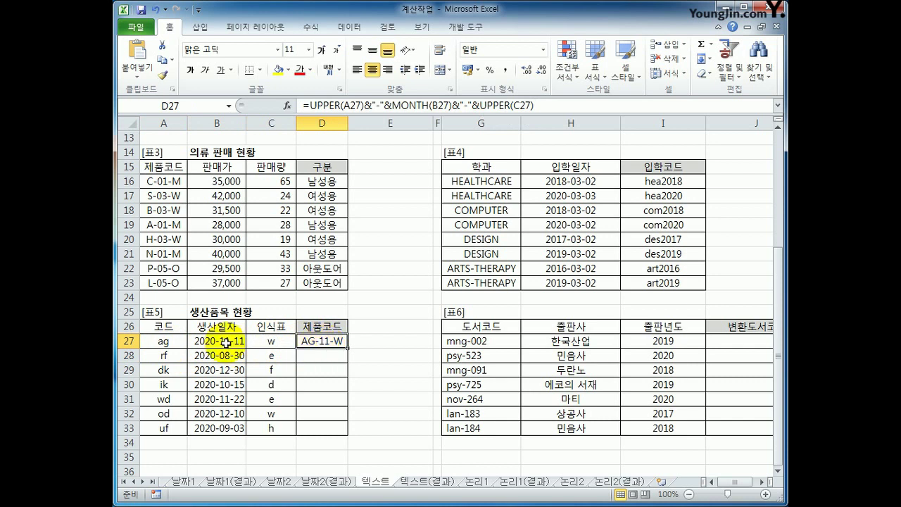
left_click_drag(344, 344, 347, 432)
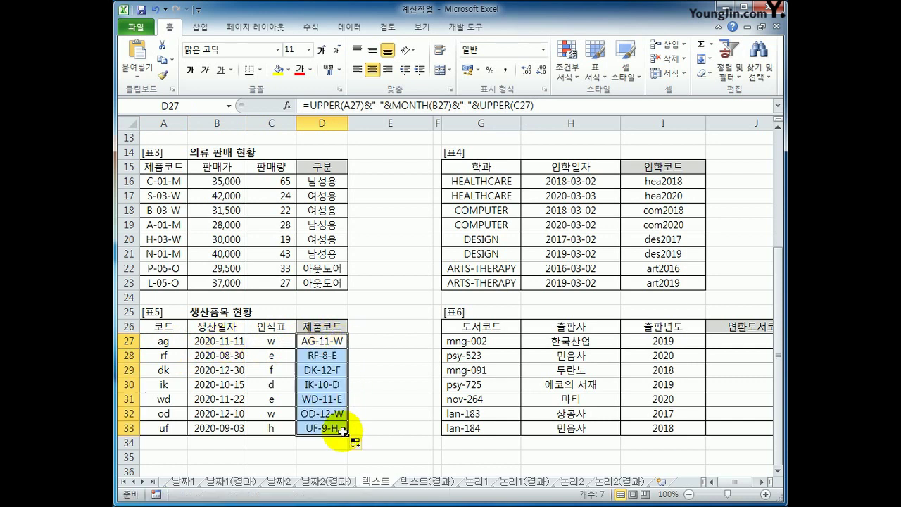
left_click(336, 429)
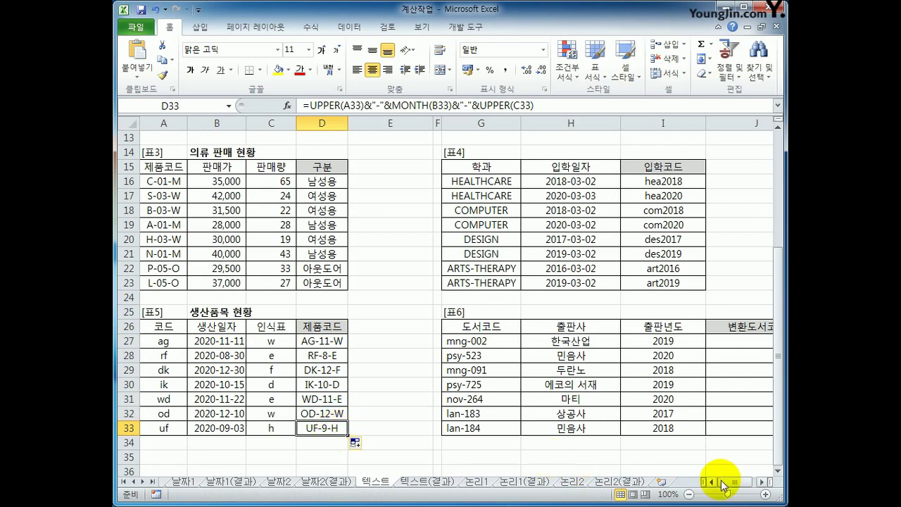
Step: Enter =TRIM(G27) in J27, the first 변환도서코드 cell of 표6, to strip the spaces from the book code
scroll(730, 482, "right", 1)
left_click(702, 346)
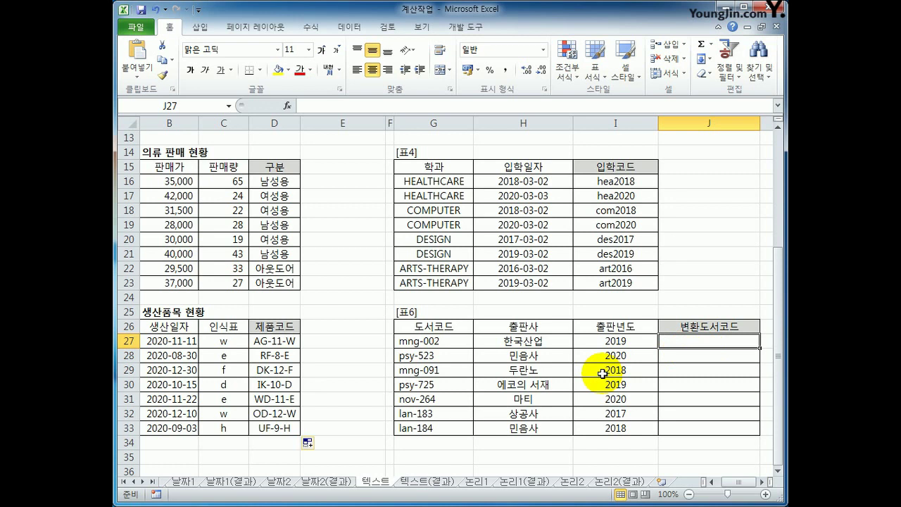
left_click(427, 341)
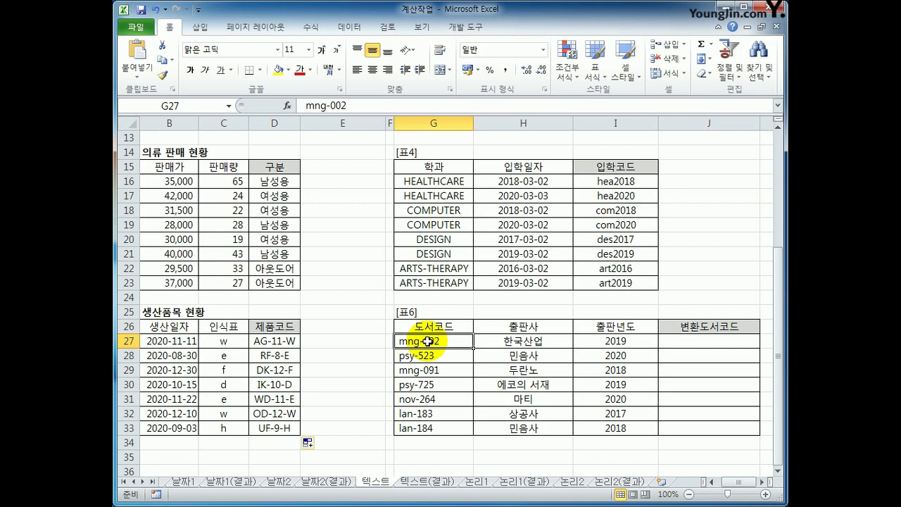
left_click(704, 343)
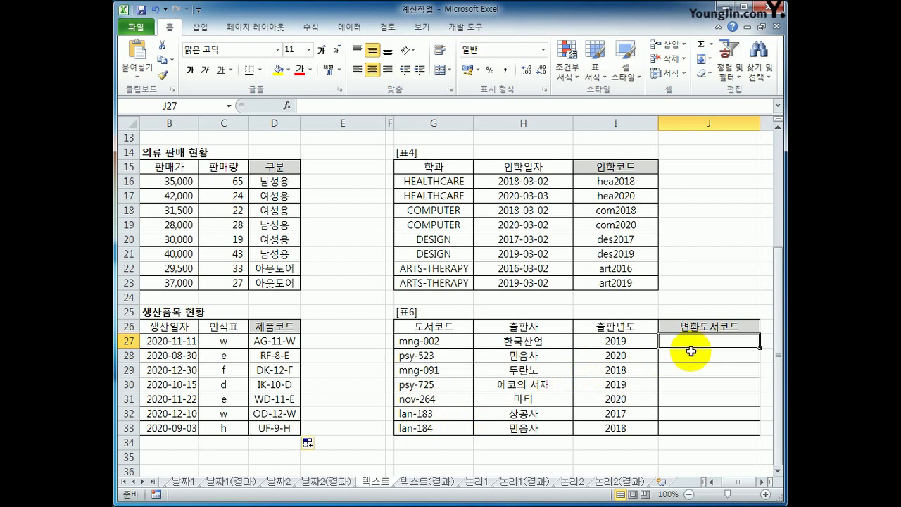
type("=")
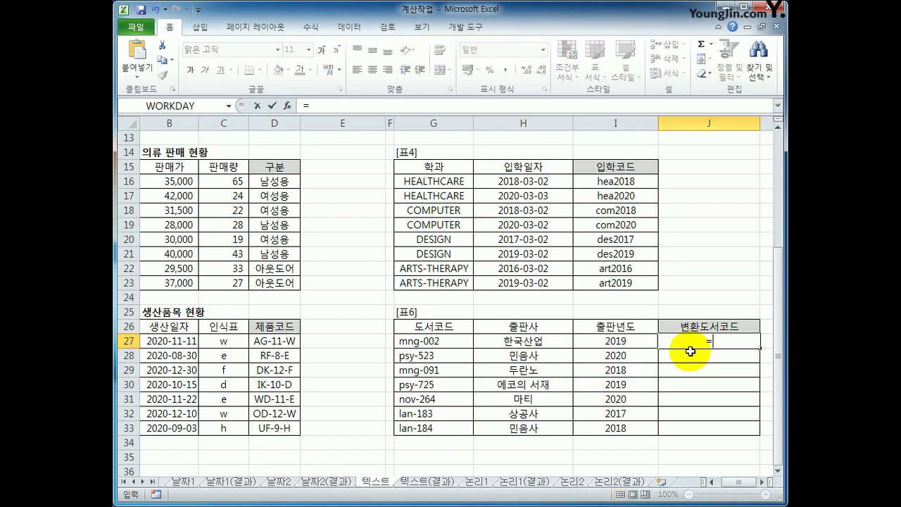
type("TRIM(")
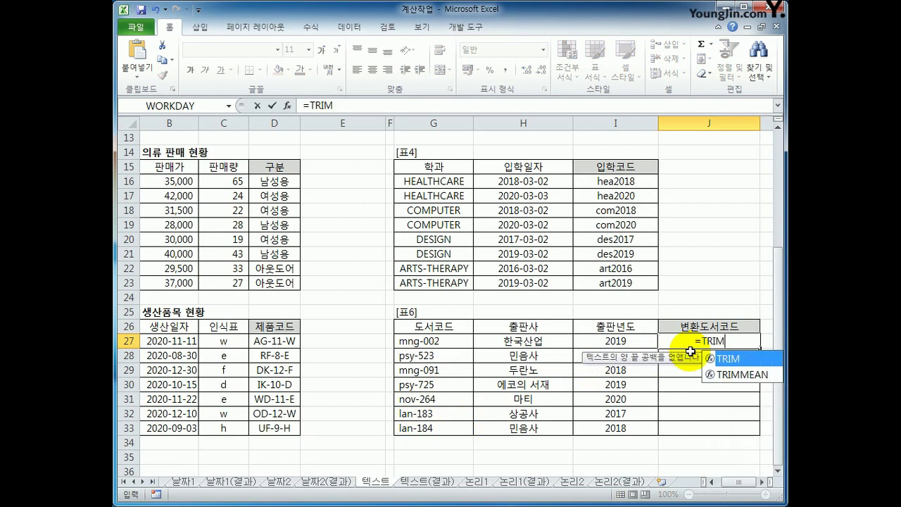
left_click(441, 341)
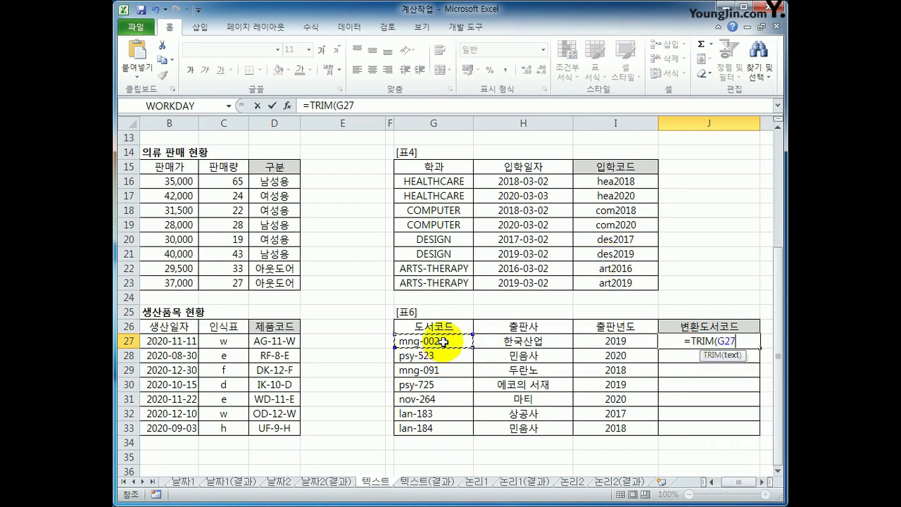
type(")")
key("Return")
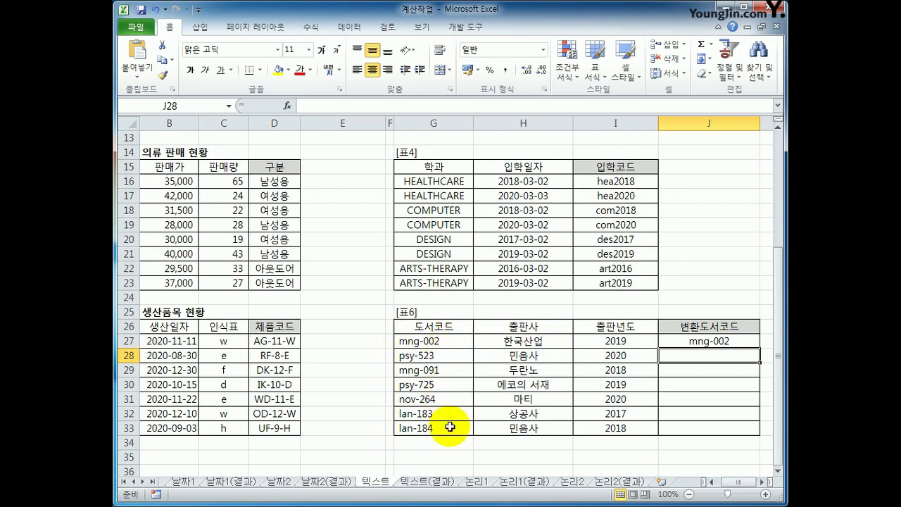
Step: Wrap the J27 formula in UPPER so it reads =UPPER(TRIM(G27)), capitalizing the trimmed book code
left_click(721, 341)
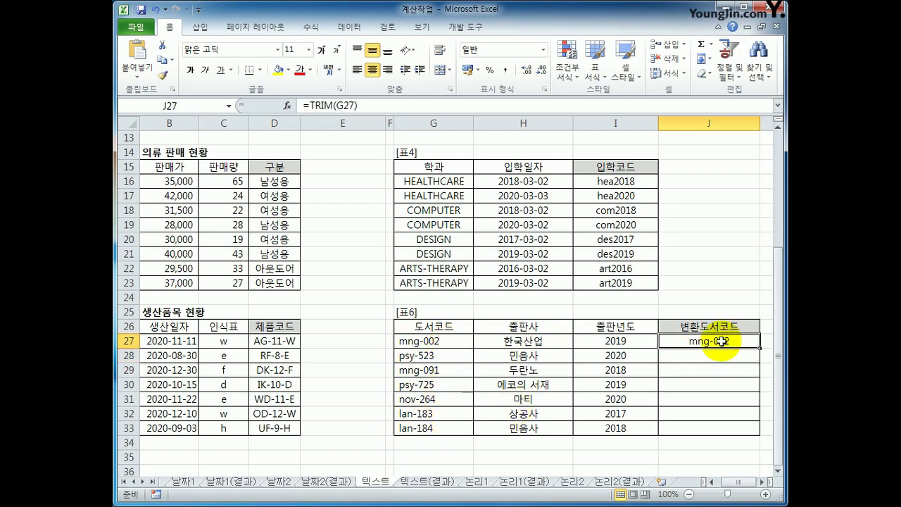
left_click(319, 105)
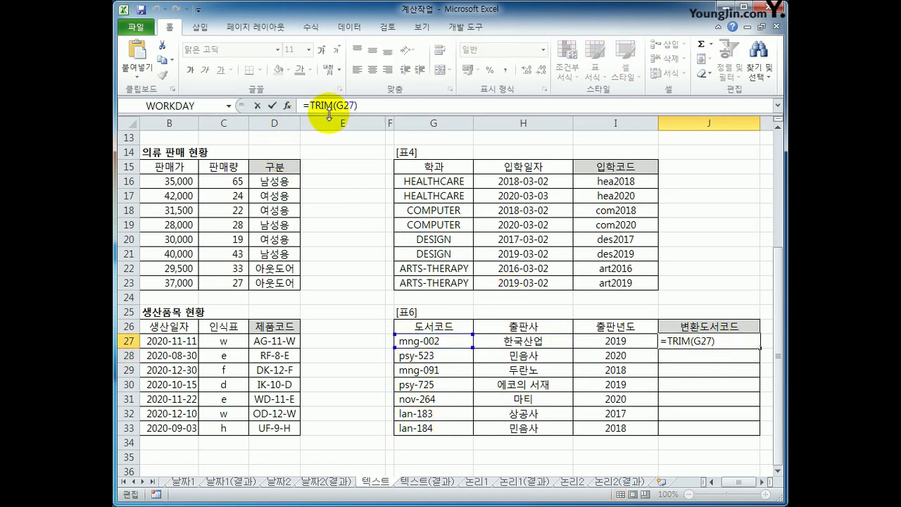
type("UPPER(")
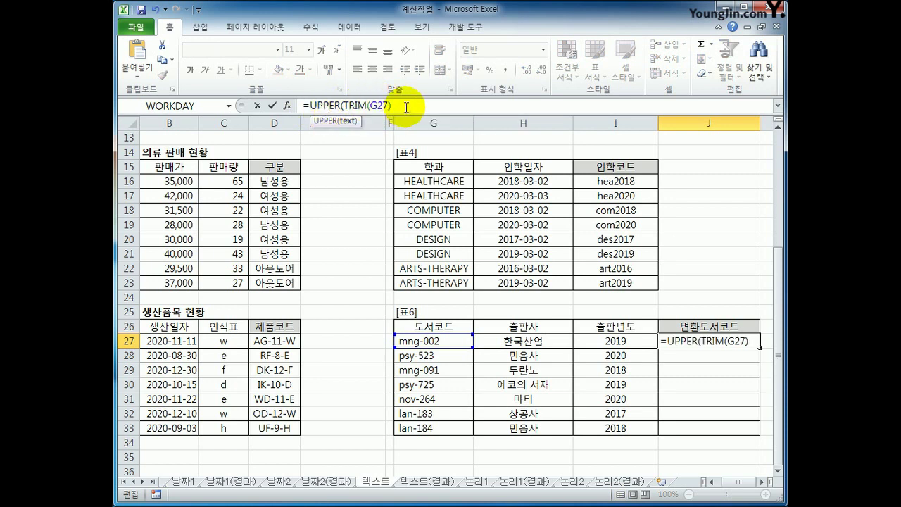
type(")")
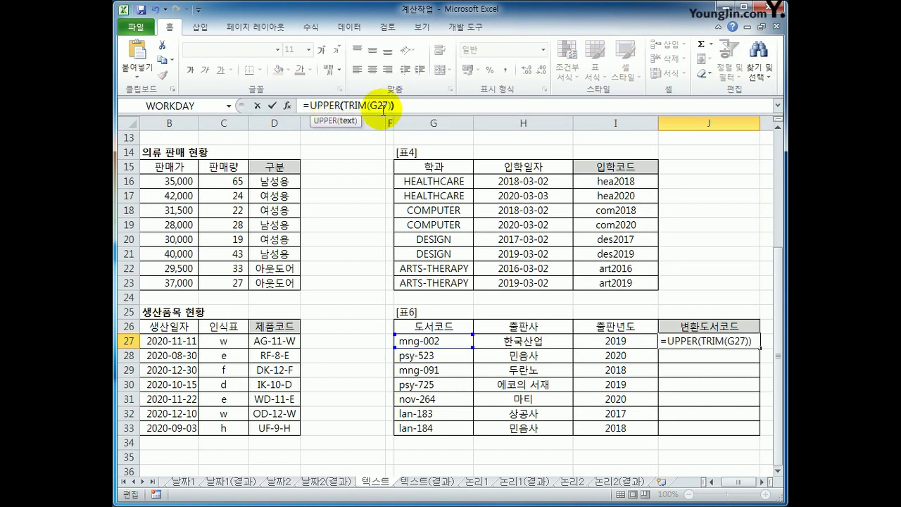
key("Return")
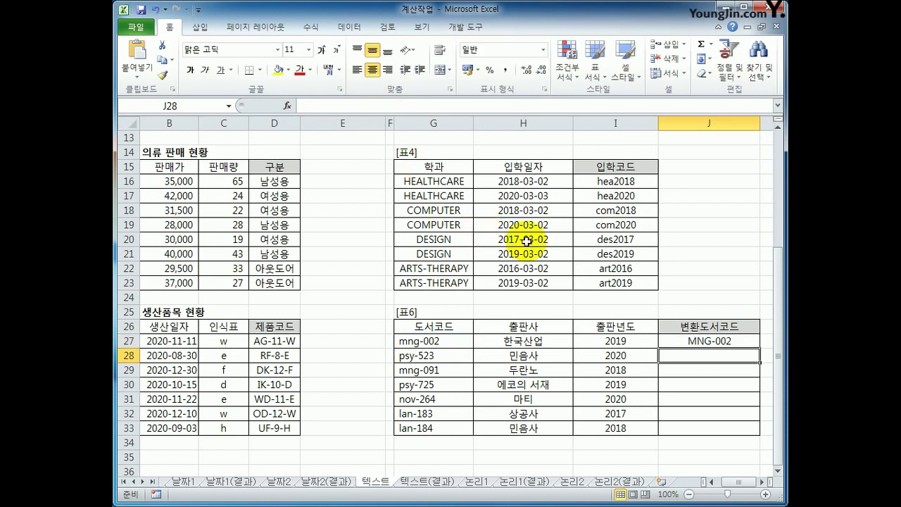
Step: Append &"-KR" to the J27 formula and commit it, adding the country suffix to the converted book code
left_click(691, 339)
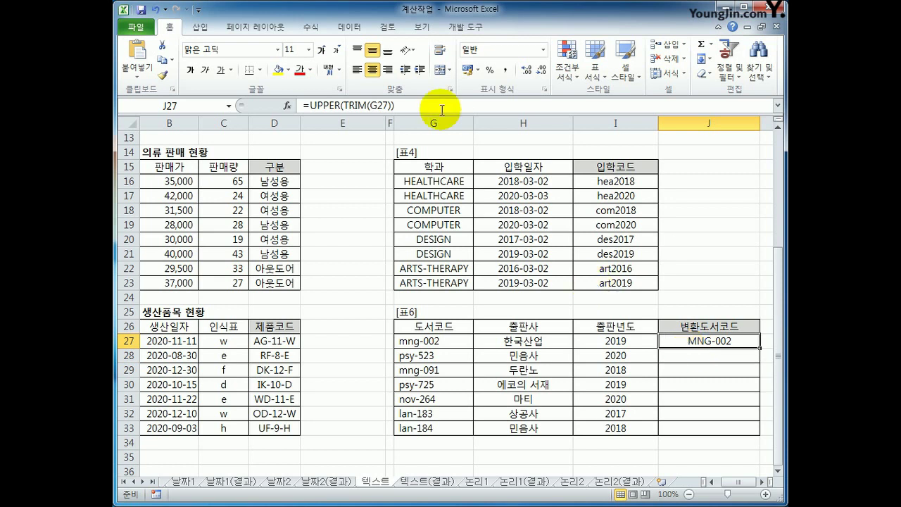
left_click(415, 105)
type("&\"-")
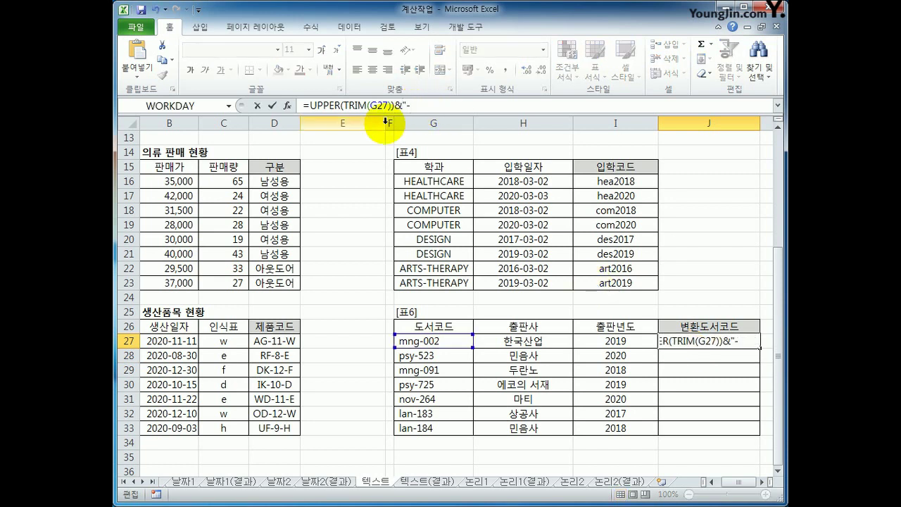
key("BackSpace")
type("-k")
key("BackSpace")
type("KR\"")
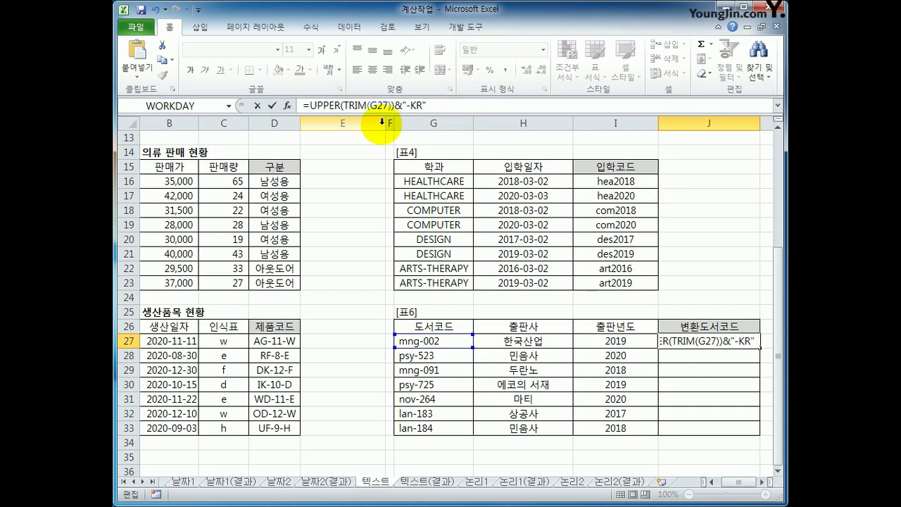
key("Return")
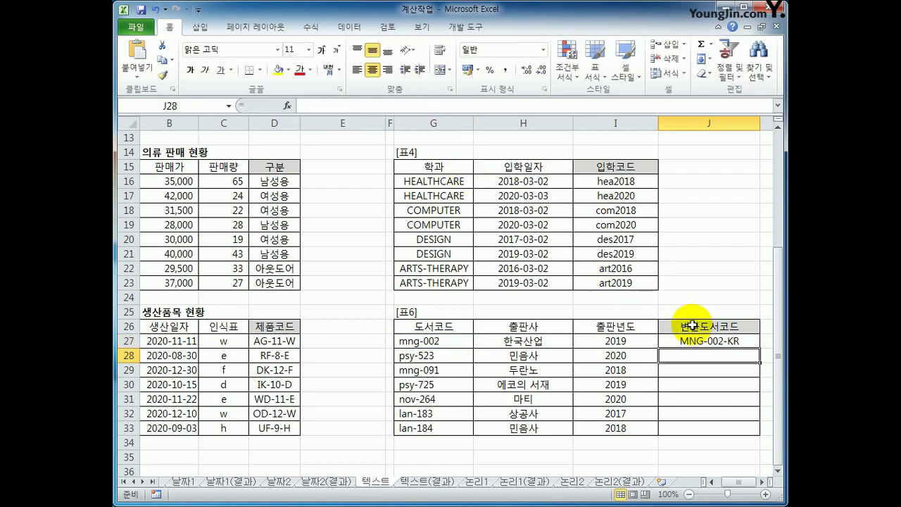
Step: Fill the J27 formula down through J33 and inspect the "-KR" suffix in the formula
left_click(708, 340)
left_click_drag(759, 346, 749, 435)
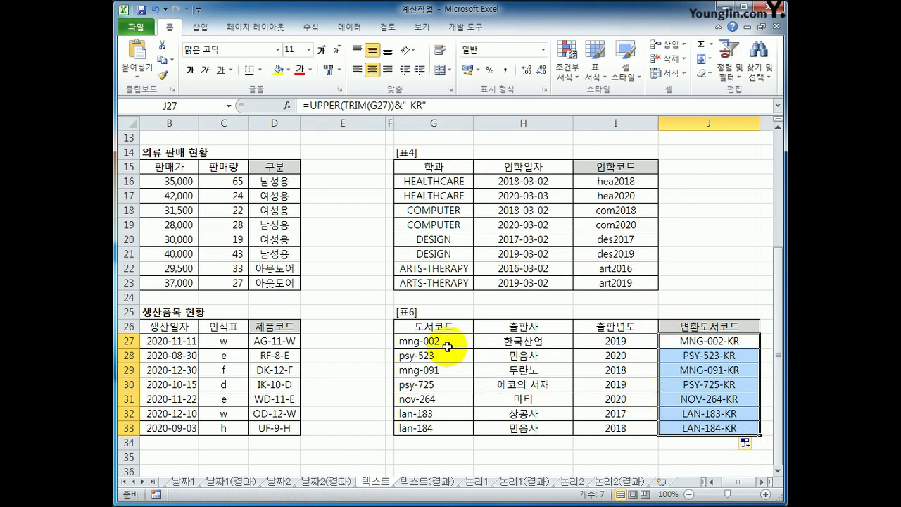
left_click(408, 105)
left_click_drag(408, 106, 421, 107)
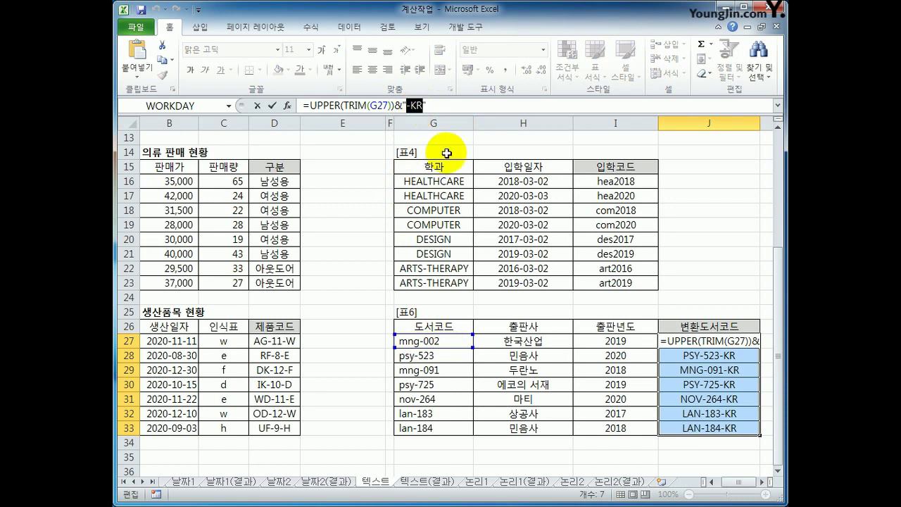
left_click(461, 110)
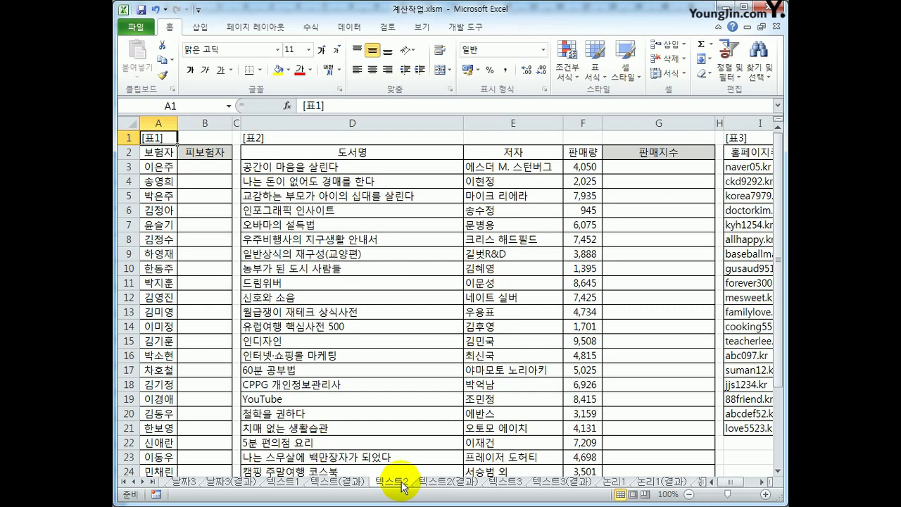
Step: Review the 보험자 names in A3:A24 of 표1 and the empty 피보험자 column on the 텍스트2 sheet
left_click(190, 169)
scroll(191, 176, "down", 3)
scroll(195, 183, "up", 3)
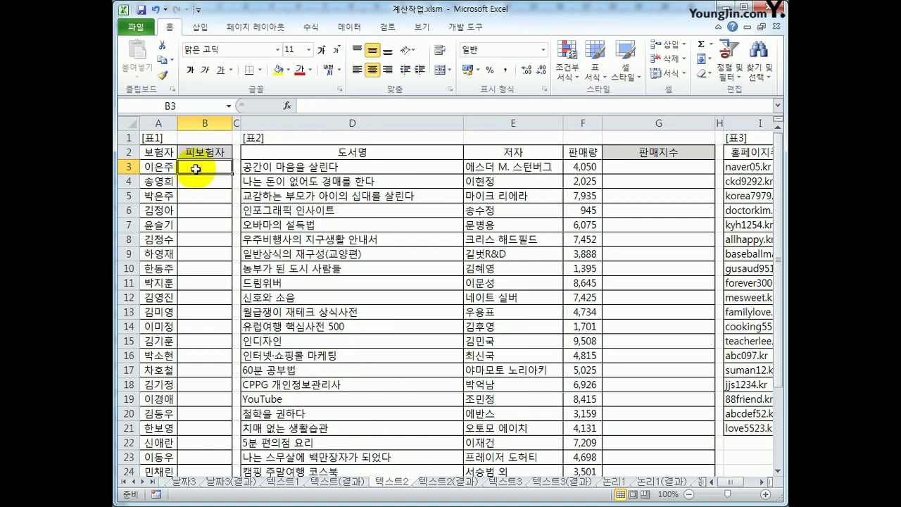
left_click(153, 164)
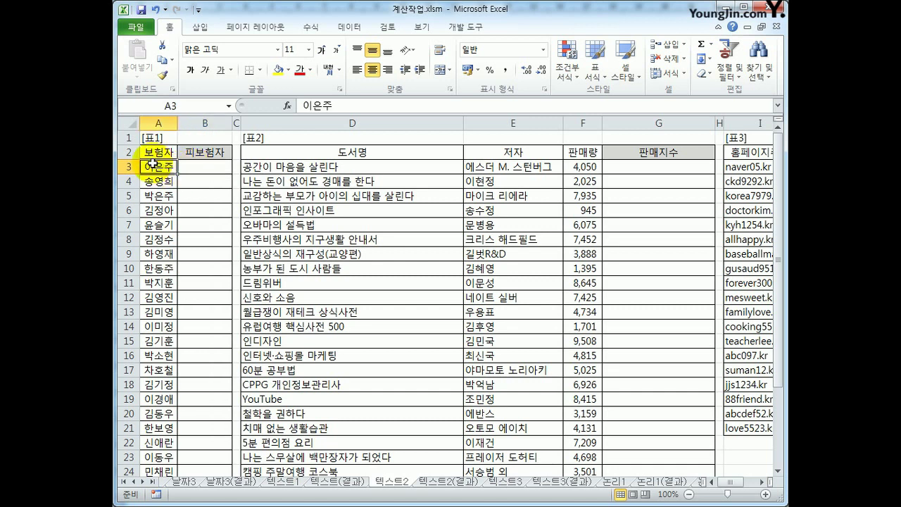
left_click(206, 168)
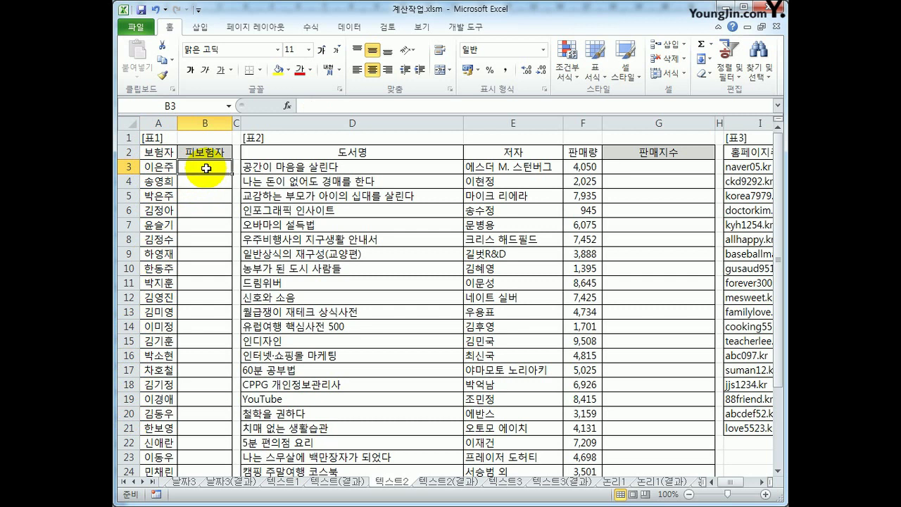
left_click_drag(156, 167, 147, 467)
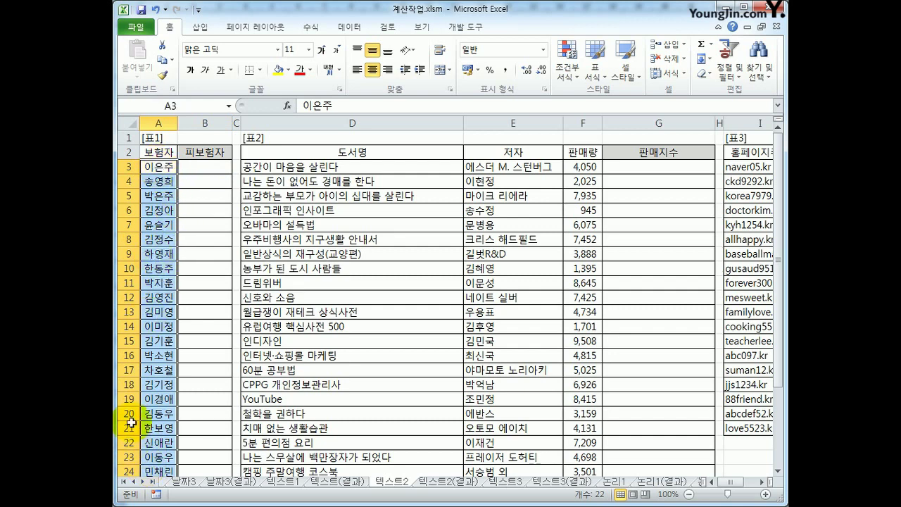
Step: Start a SUBSTITUTE formula in B3, the first 피보험자 cell of 표1, with A3 as its text argument
left_click(211, 167)
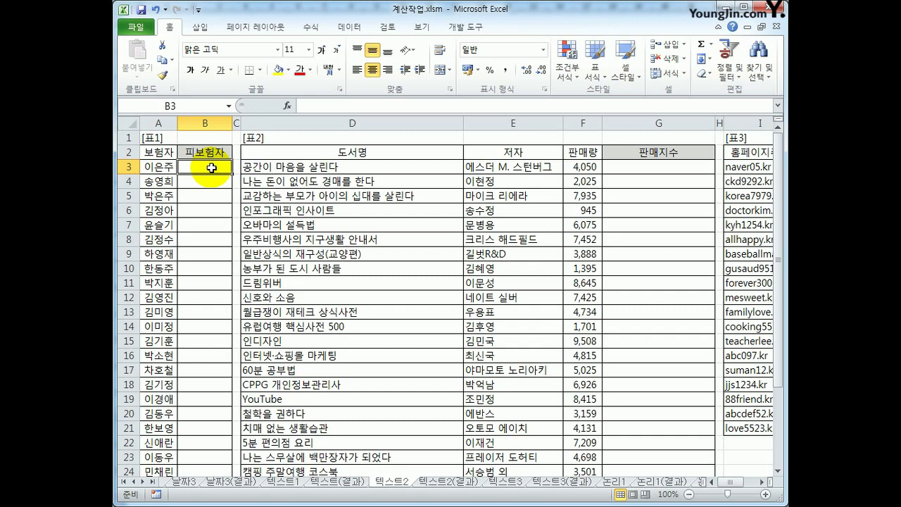
type("=ㄴ")
key("BackSpace")
key("Hangul")
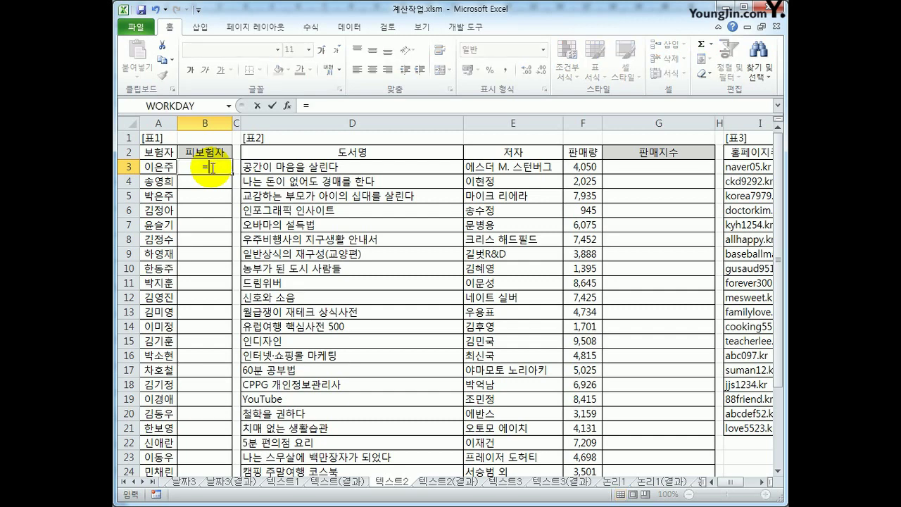
type("sub")
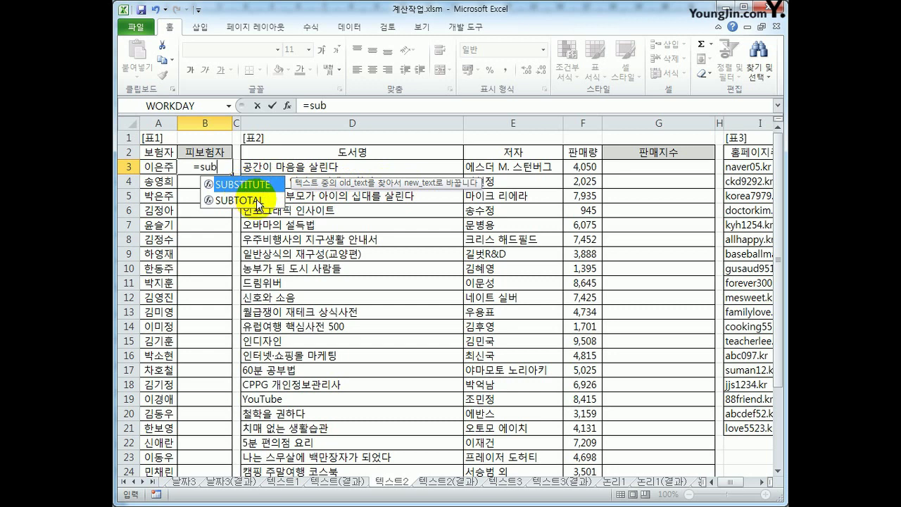
key("Tab")
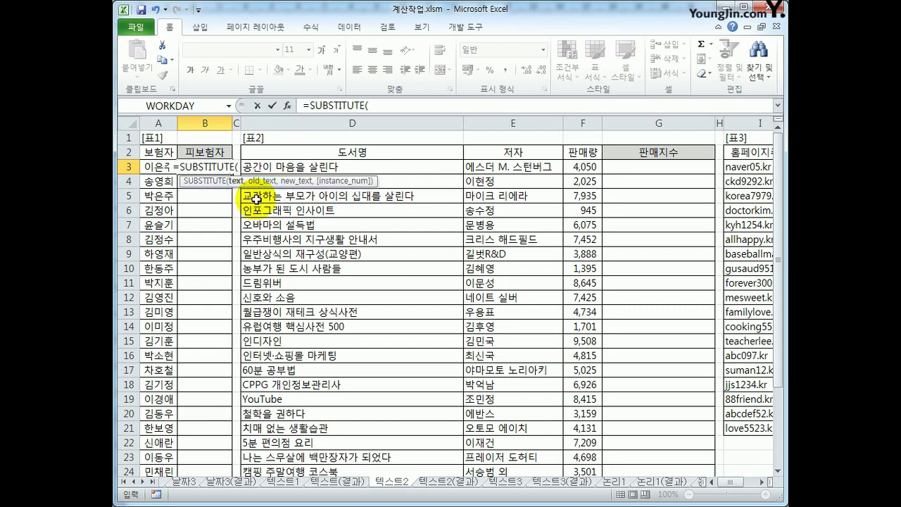
left_click(160, 164)
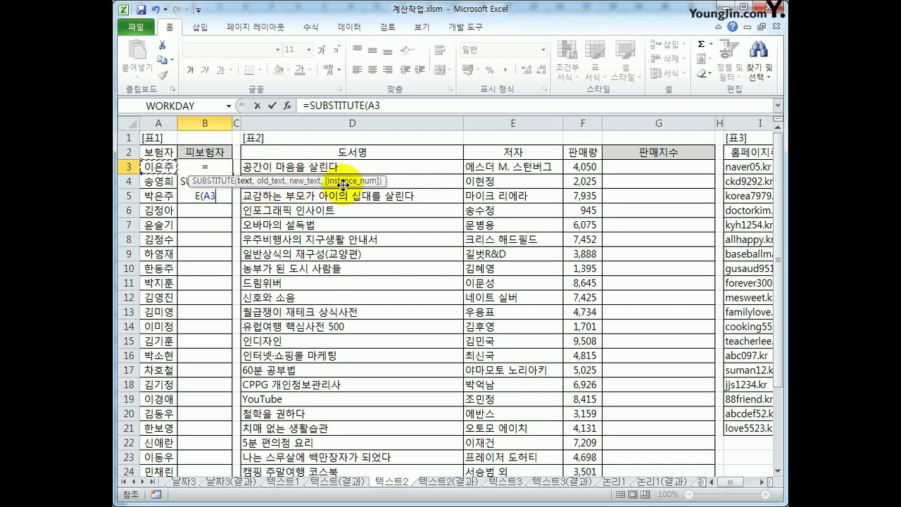
Step: Open the function arguments of the SUBSTITUTE formula in B3 and go through the Text, Old_text and New_text arguments
left_click(334, 105)
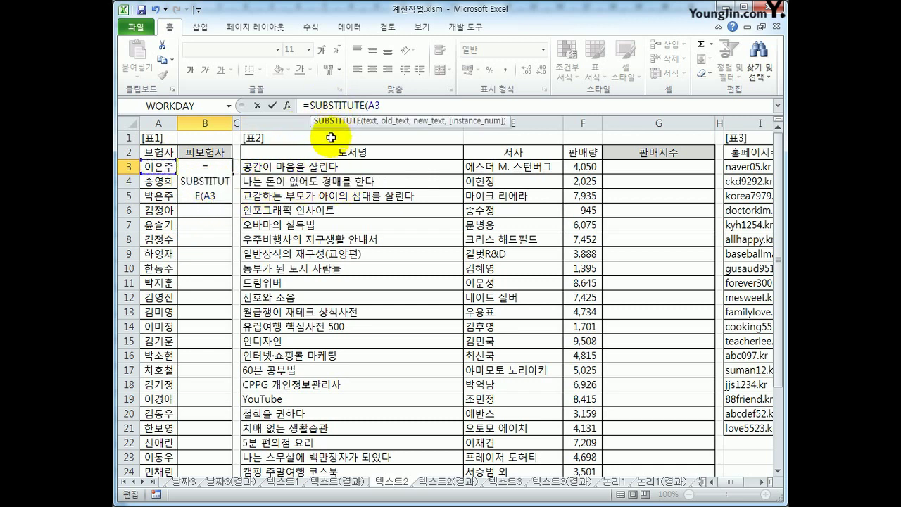
left_click(287, 106)
left_click_drag(412, 252, 398, 176)
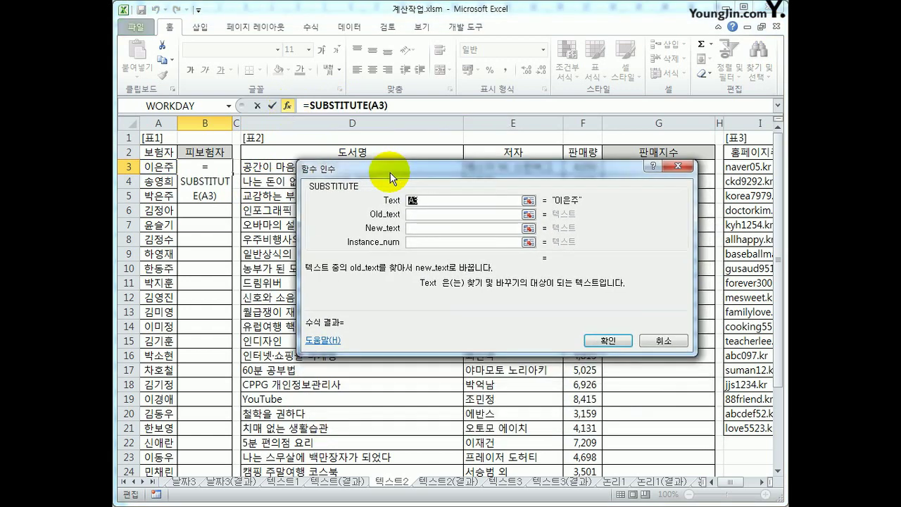
left_click(420, 203)
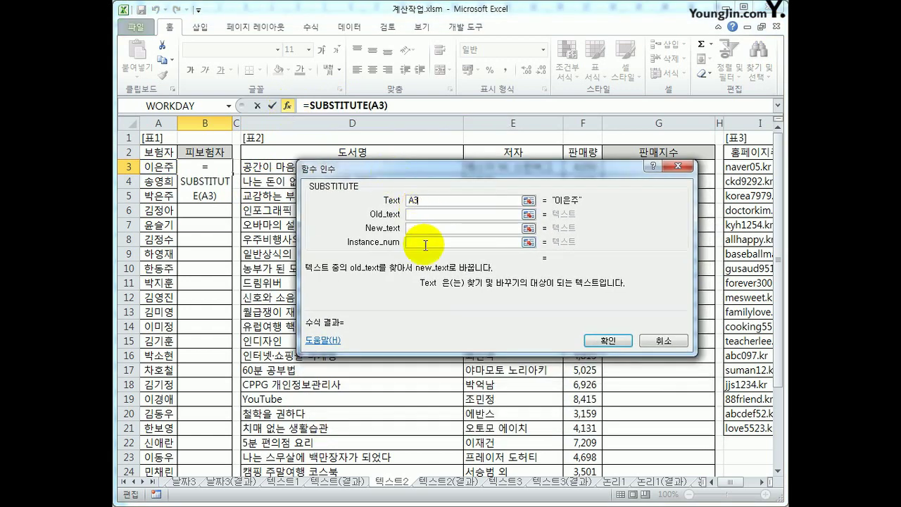
left_click(418, 214)
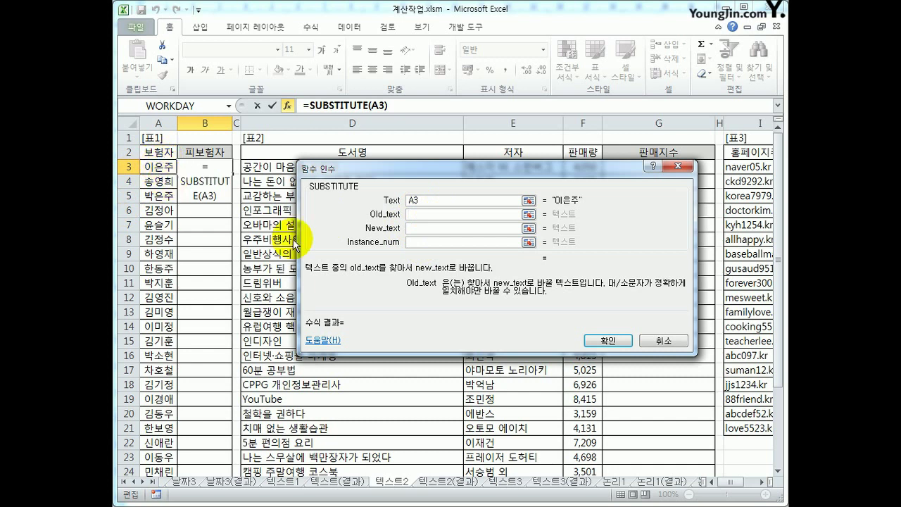
left_click(417, 228)
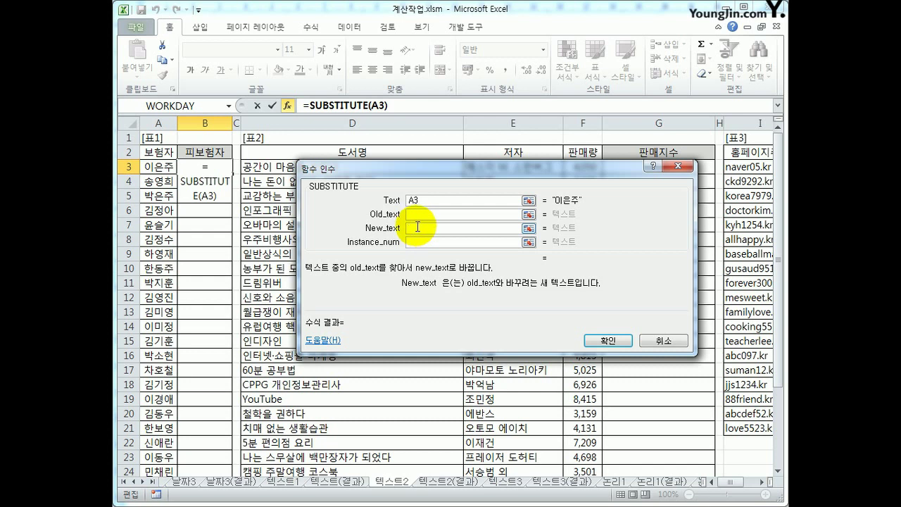
Step: Set the Old_text argument of SUBSTITUTE to mid(A3,2,1), taking the second character of the name in A3
left_click(417, 214)
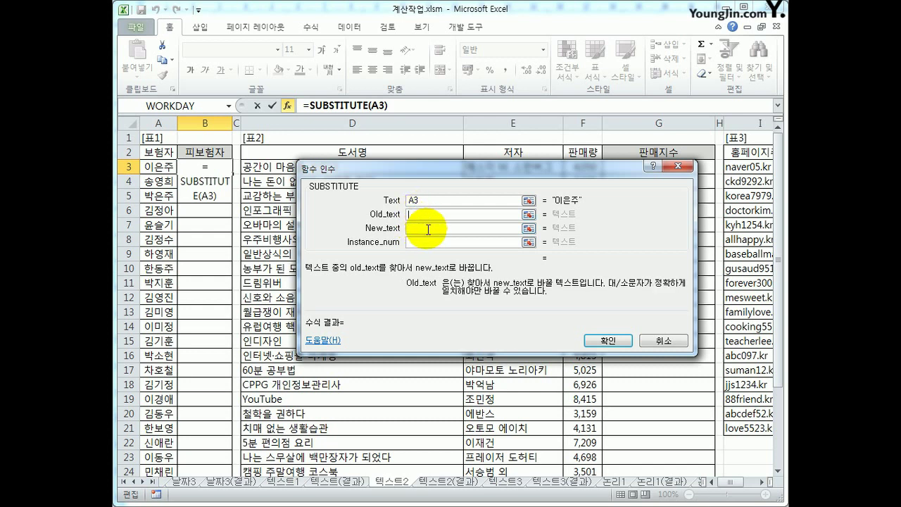
type("mid(")
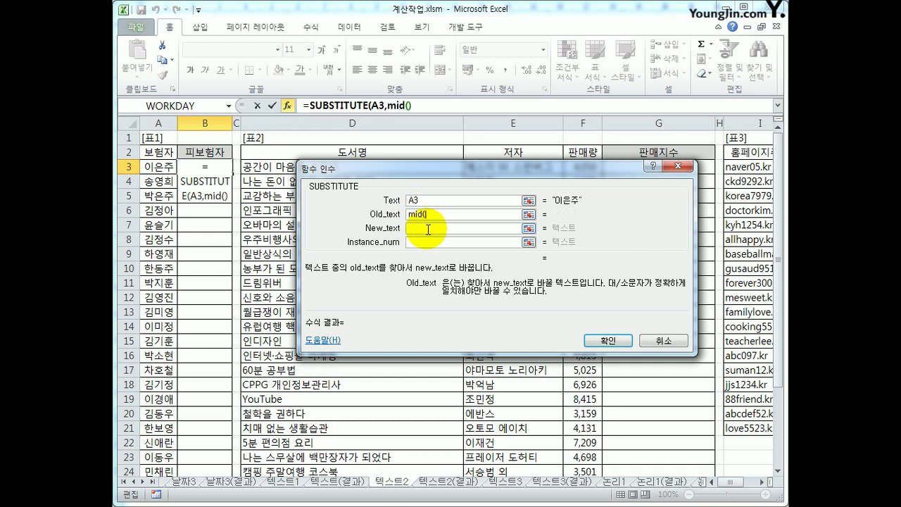
left_click(159, 167)
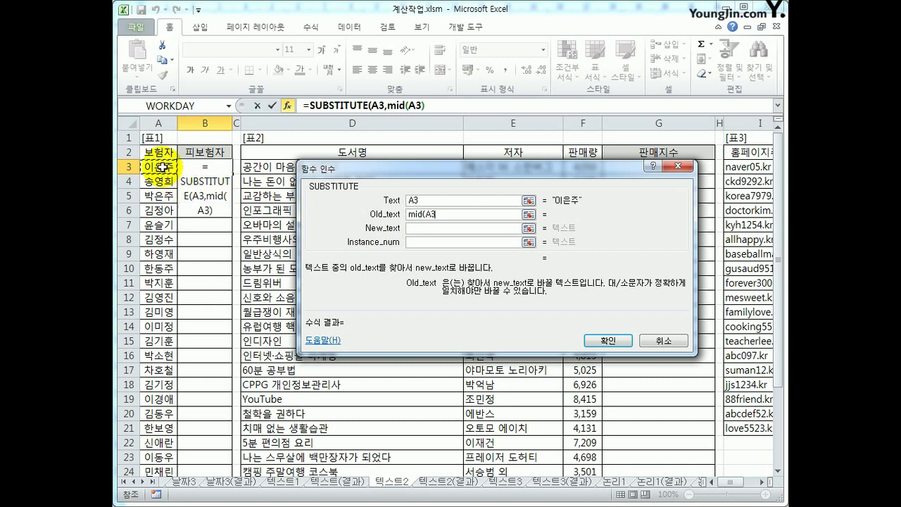
type(",2")
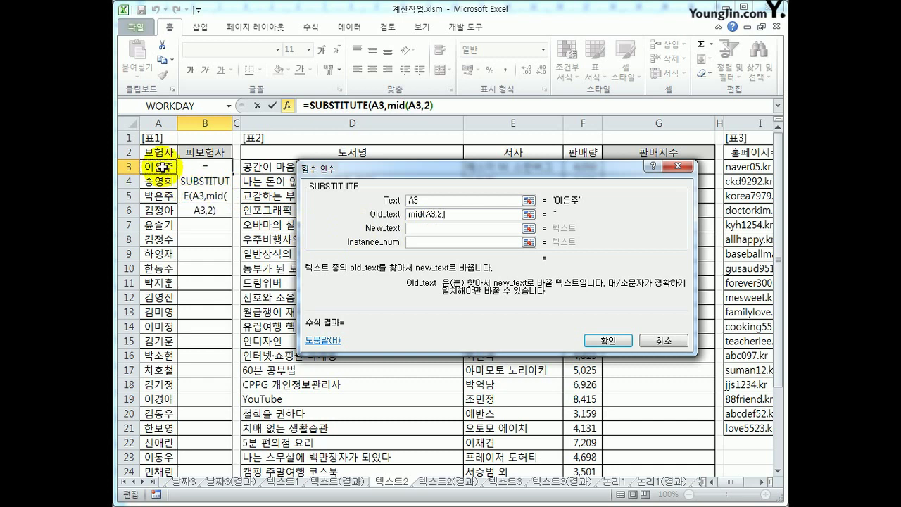
type(",1")
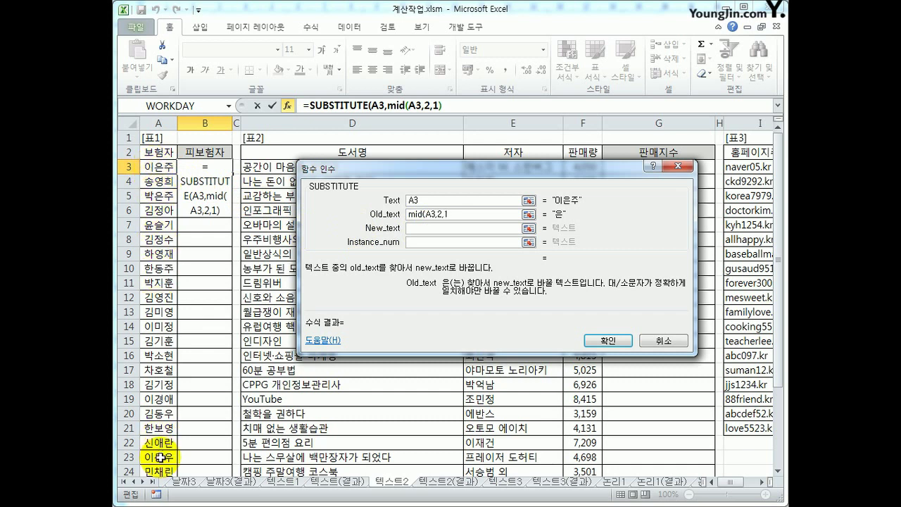
type(")")
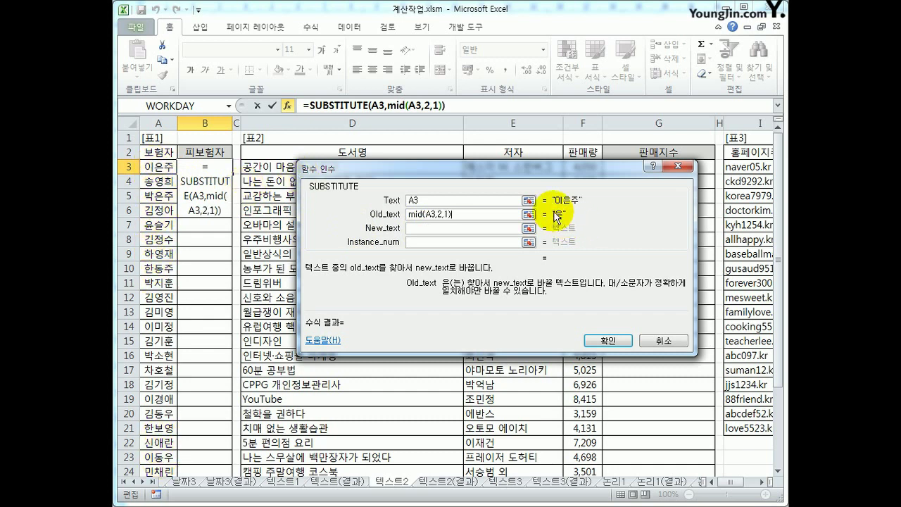
Step: Set the New_text argument to "*", leave Instance_num empty, check the arguments and commit the B3 formula
left_click(490, 228)
type("*")
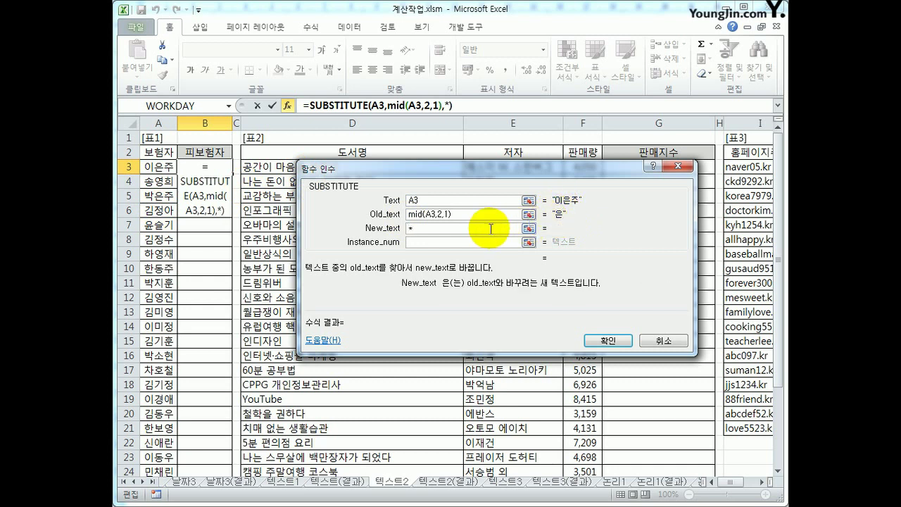
left_click(469, 241)
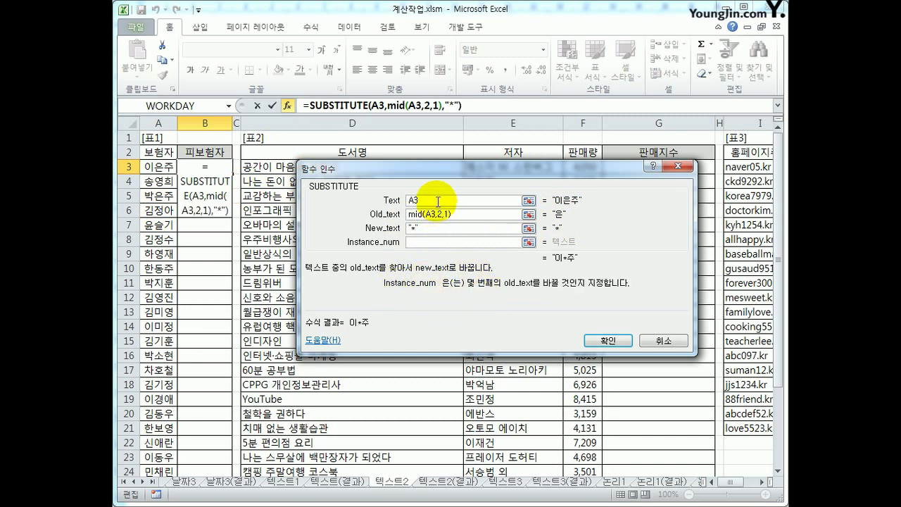
left_click(392, 200)
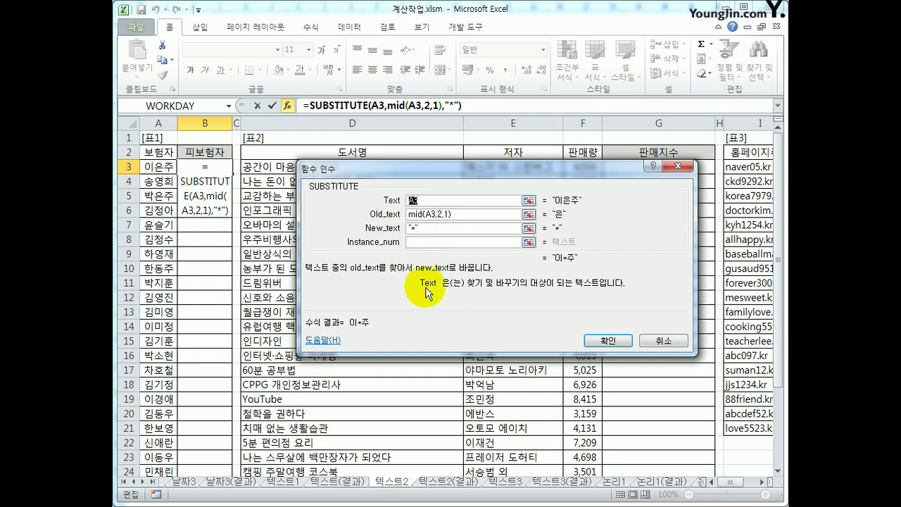
left_click(458, 213)
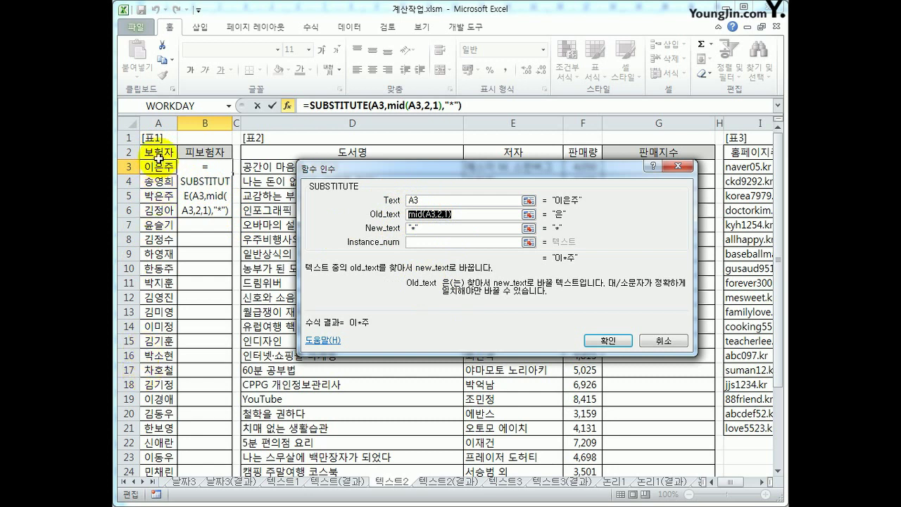
left_click(430, 230)
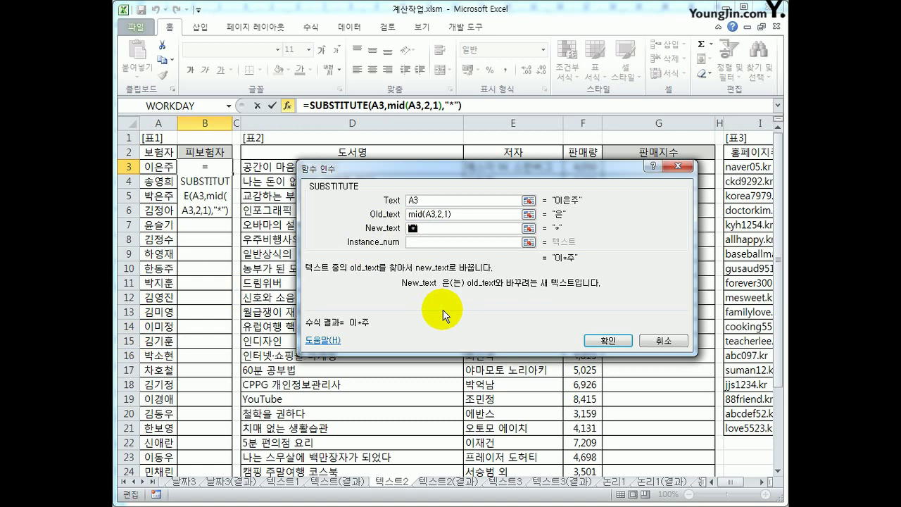
left_click(605, 343)
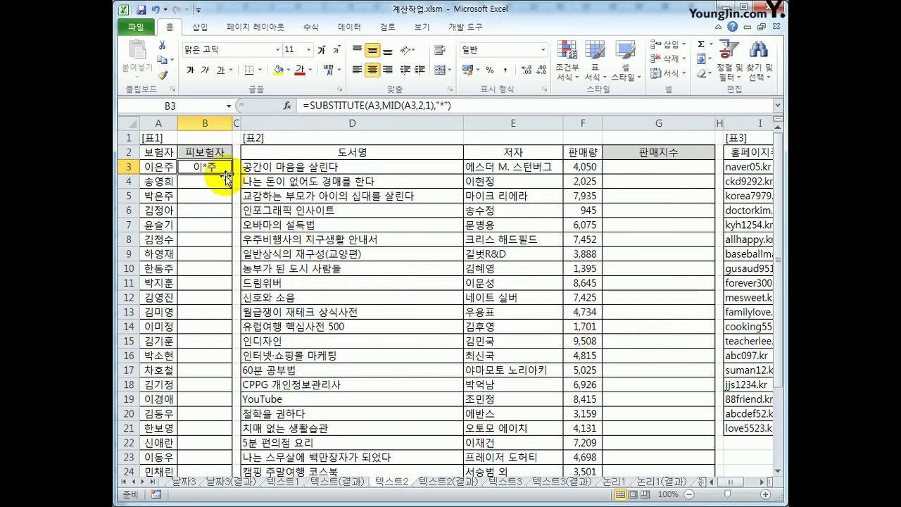
Step: Fill the B3 name-masking formula down the 피보험자 column through B30
left_click_drag(231, 173, 217, 445)
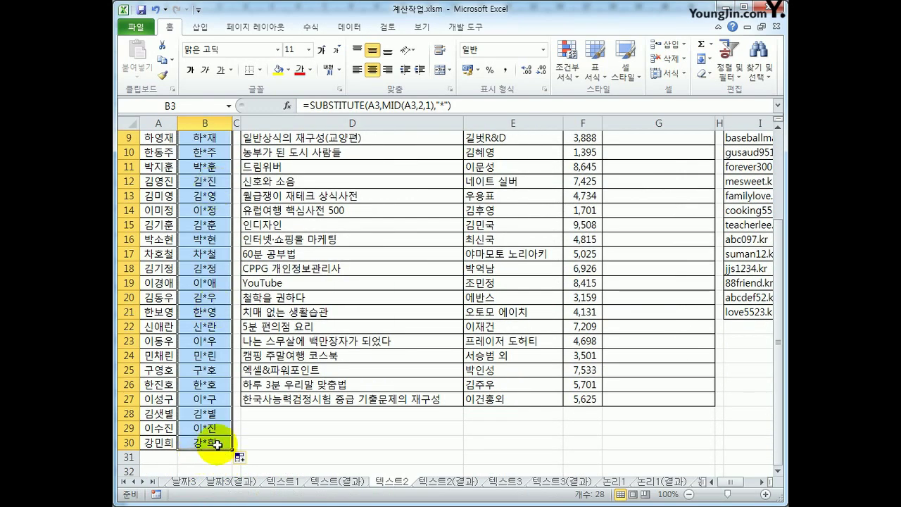
scroll(217, 432, "up", 3)
left_click(216, 166)
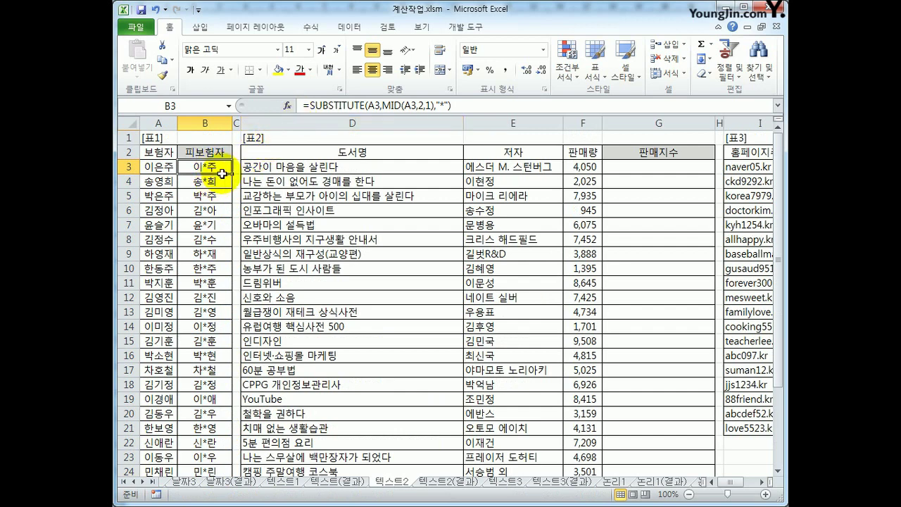
Step: Wrap the SUBSTITUTE formula in B3 in a CONCATENATE function as its first text argument
left_click(313, 105)
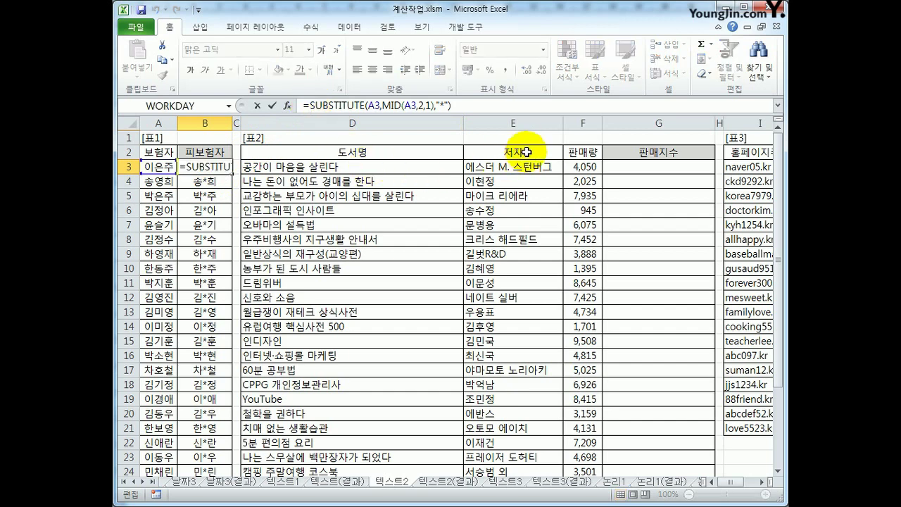
type("con")
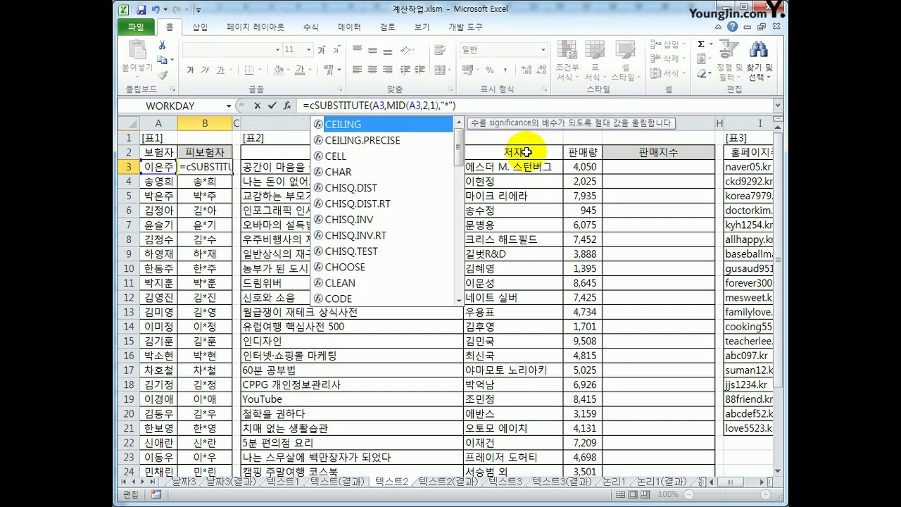
type("c")
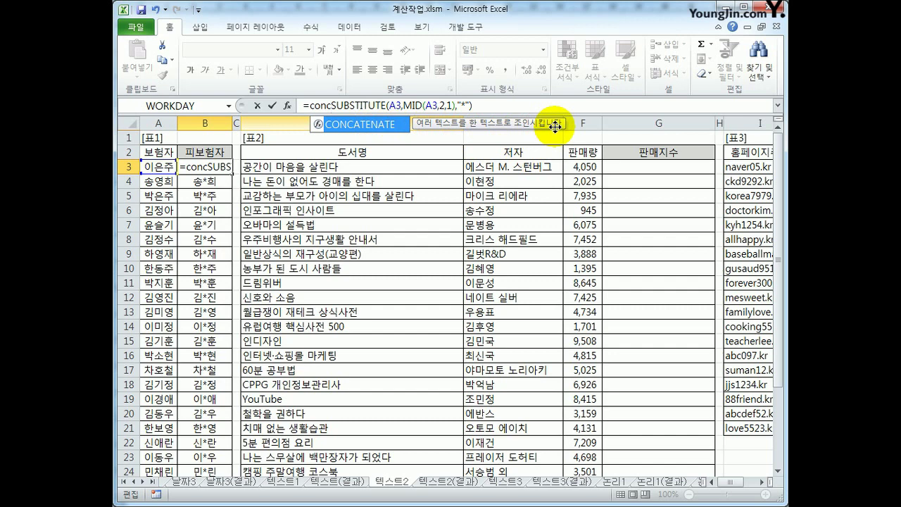
key("Tab")
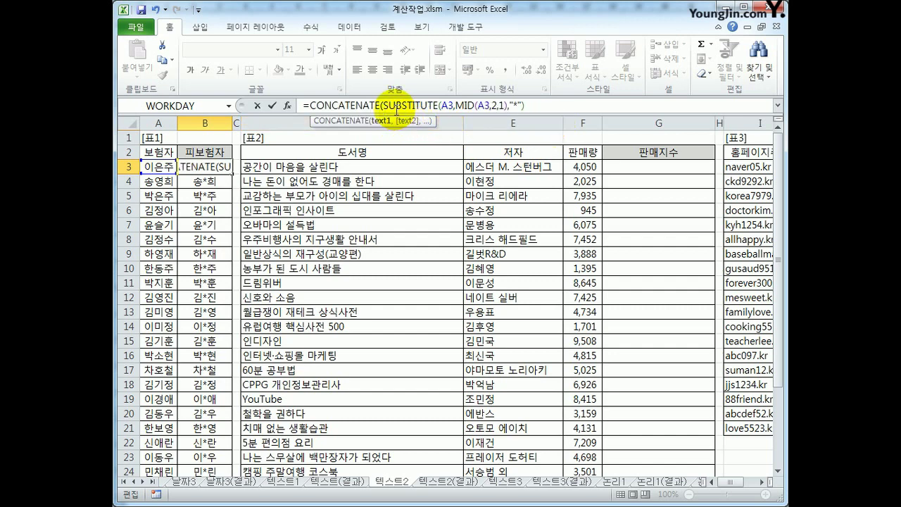
left_click_drag(383, 105, 522, 105)
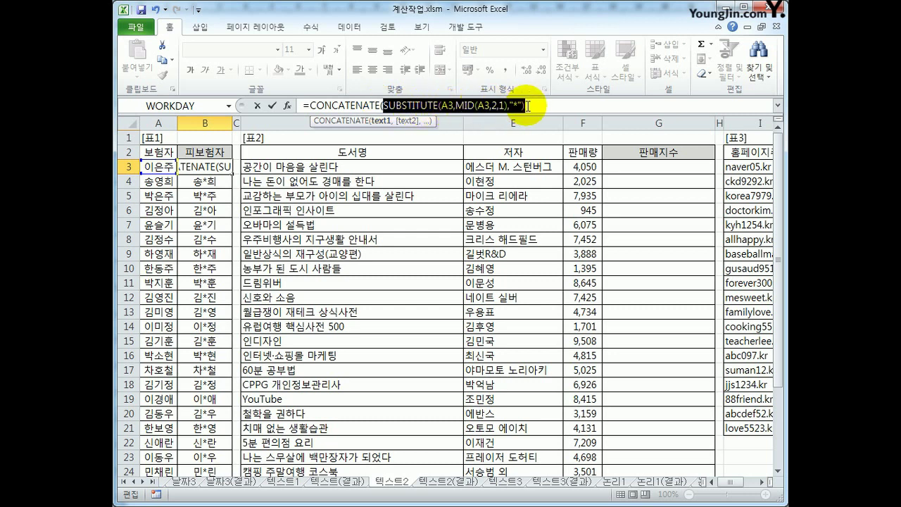
left_click(532, 106)
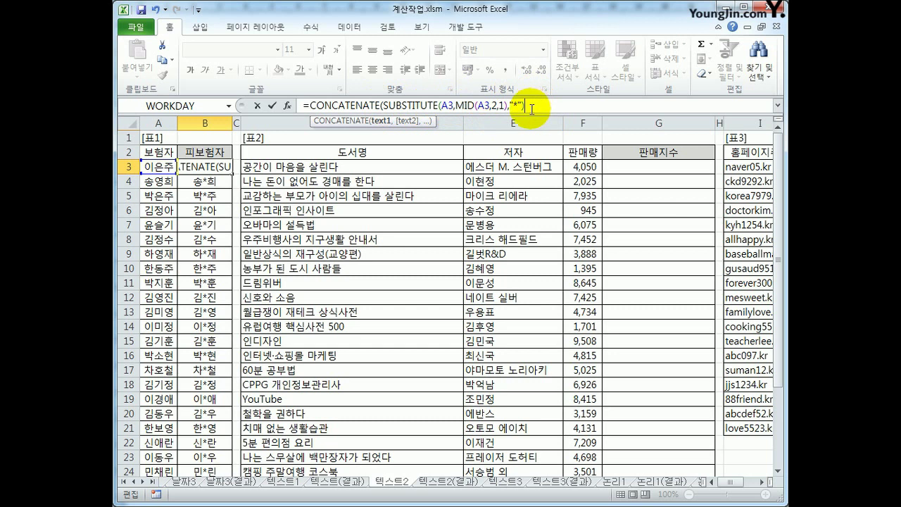
Step: Add " 가족" as the second CONCATENATE argument in B3, close the function and commit the formula
type(",")
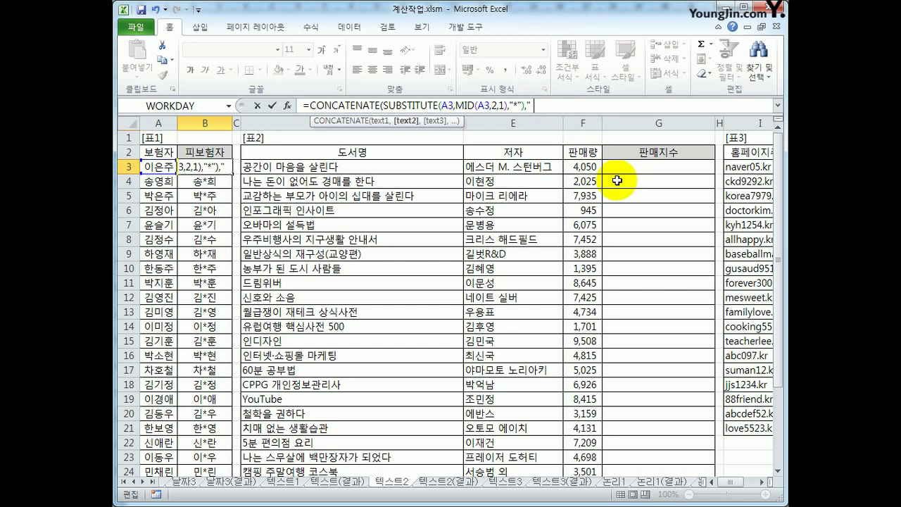
type("가조")
type("족\"")
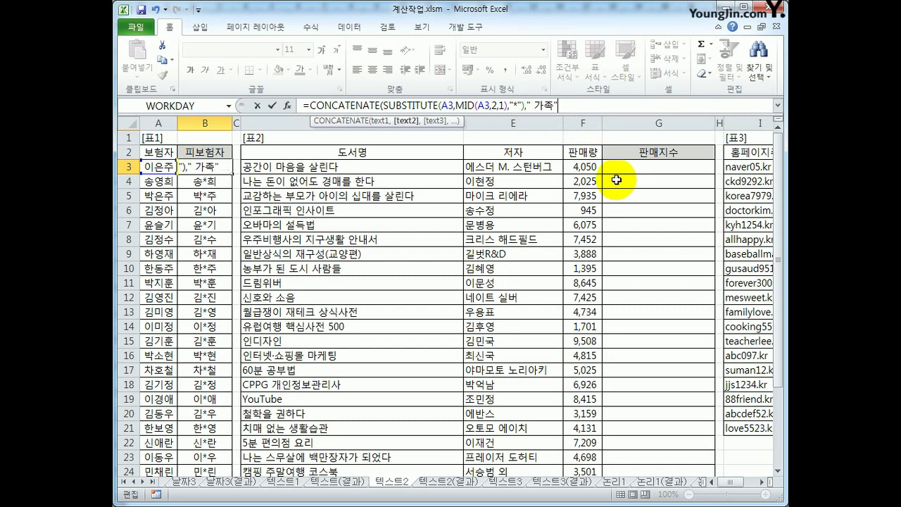
type(")")
key("Return")
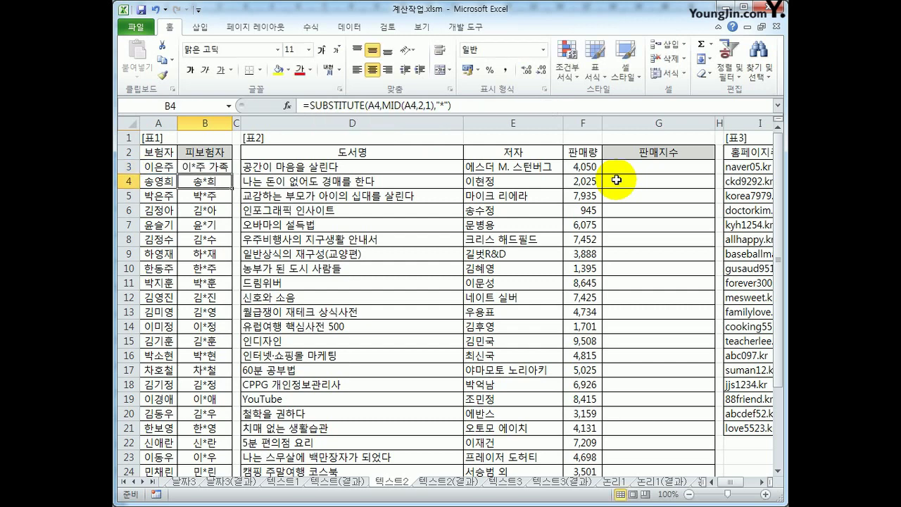
Step: Fill the CONCATENATE formula from B3 down through B30 in the 피보험자 column
left_click(211, 167)
left_click_drag(232, 174, 226, 454)
scroll(225, 408, "up", 3)
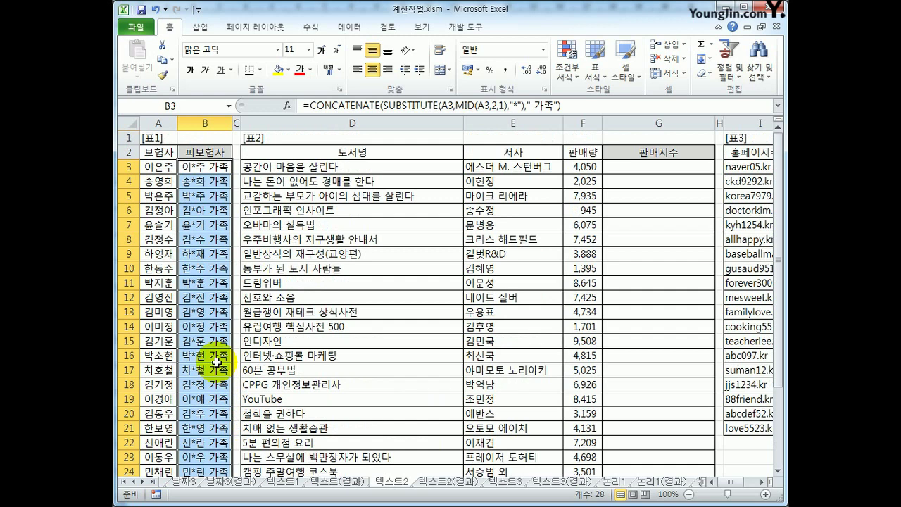
Step: Start a QUOTIENT function in G3, the first 판매지수 cell of 표2, after reviewing the 판매량 values
left_click(641, 167)
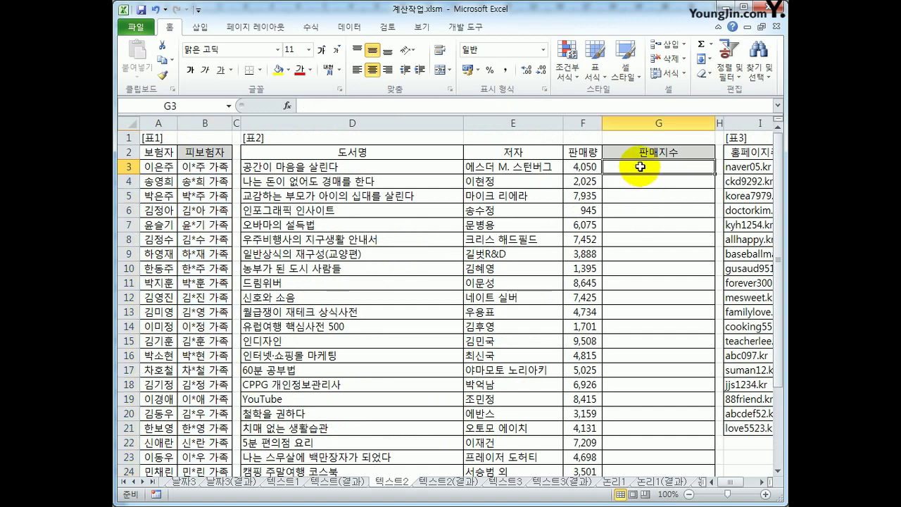
left_click_drag(588, 166, 584, 451)
scroll(620, 401, "up", 2)
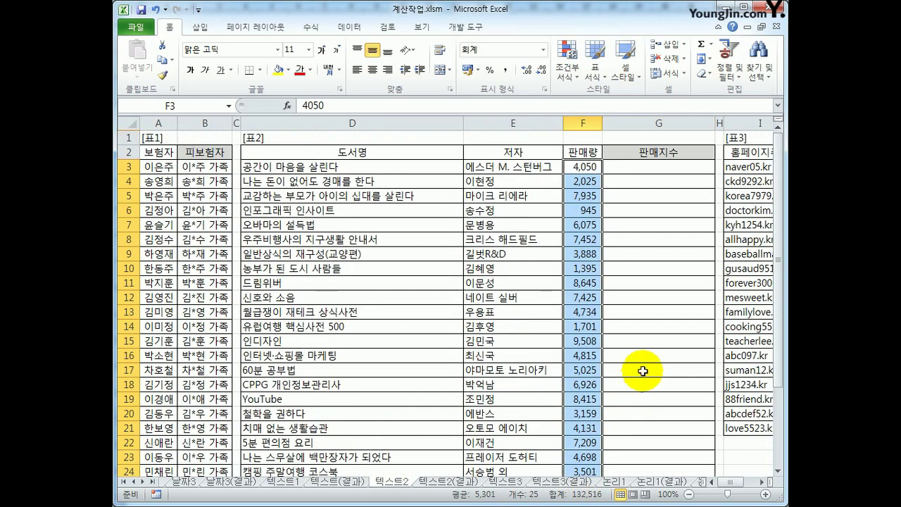
left_click(648, 171)
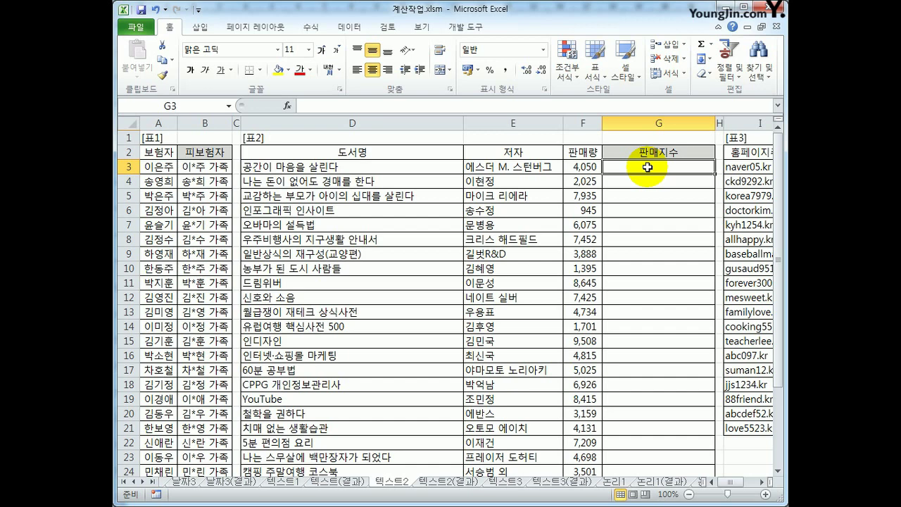
type("=")
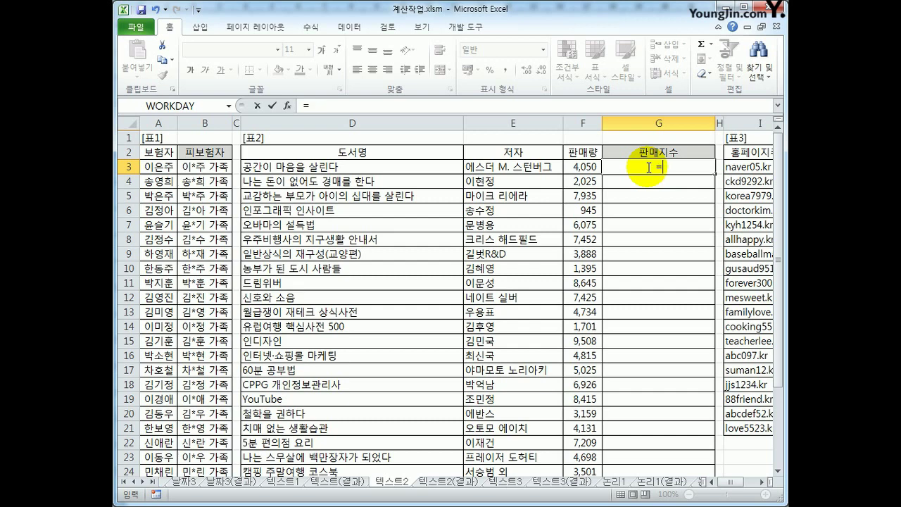
type("q")
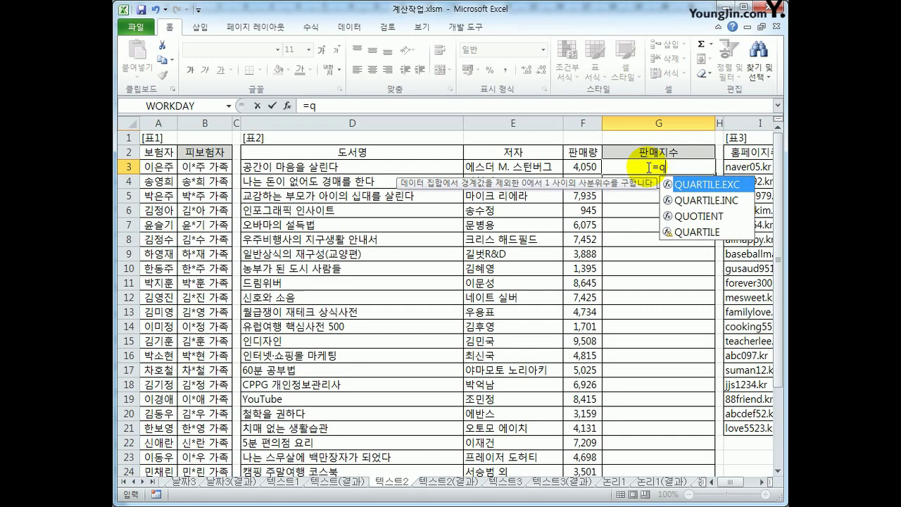
type("u")
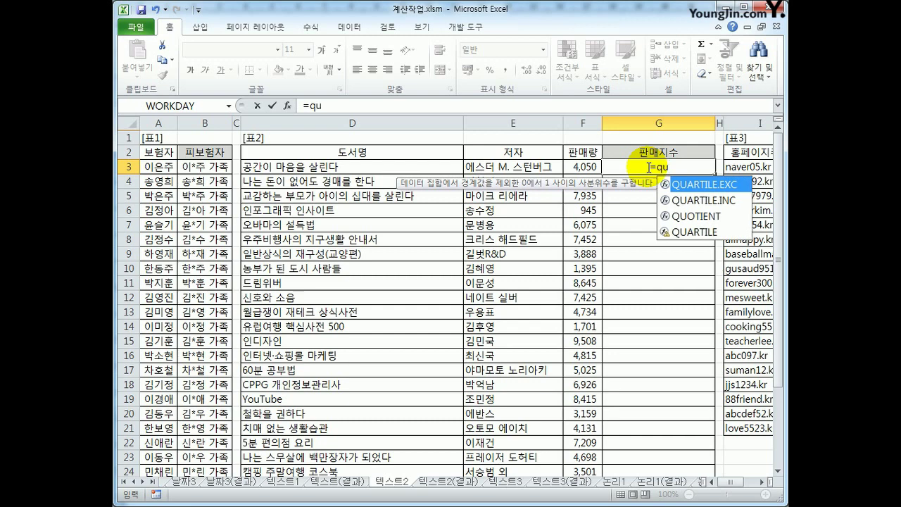
type("o")
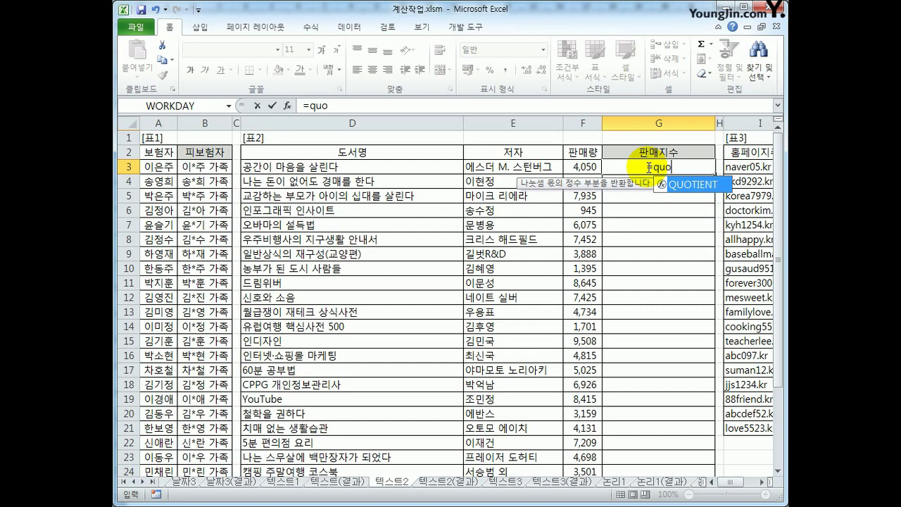
key("Tab")
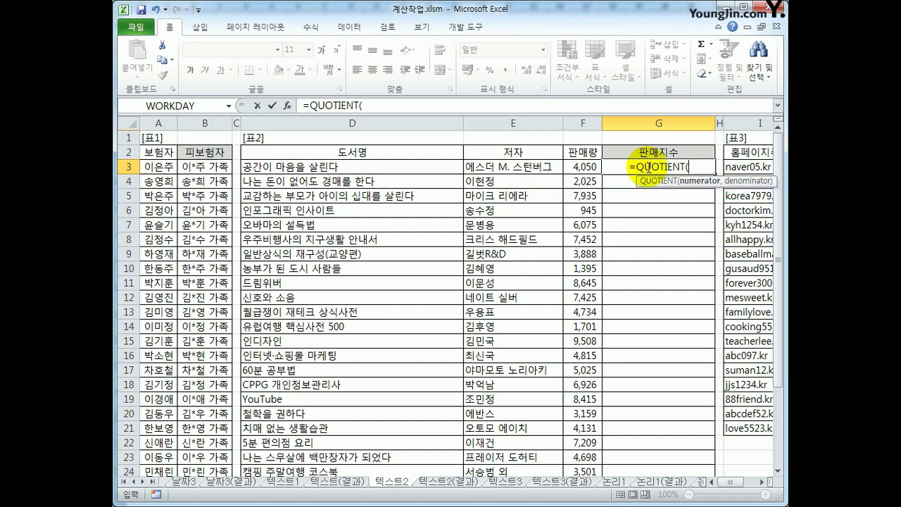
Step: Use F3 as the numerator and 1000 as the denominator of QUOTIENT in G3, and commit the formula
left_click(588, 166)
type(",")
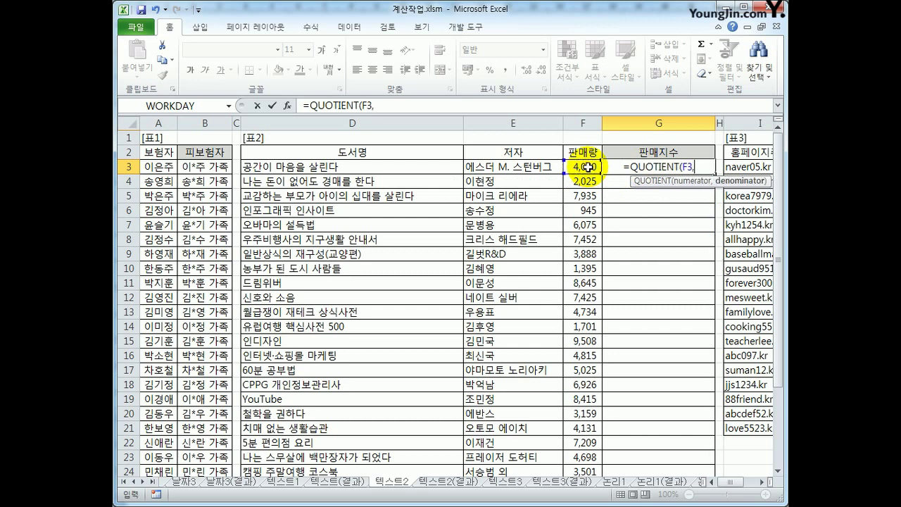
type("1000")
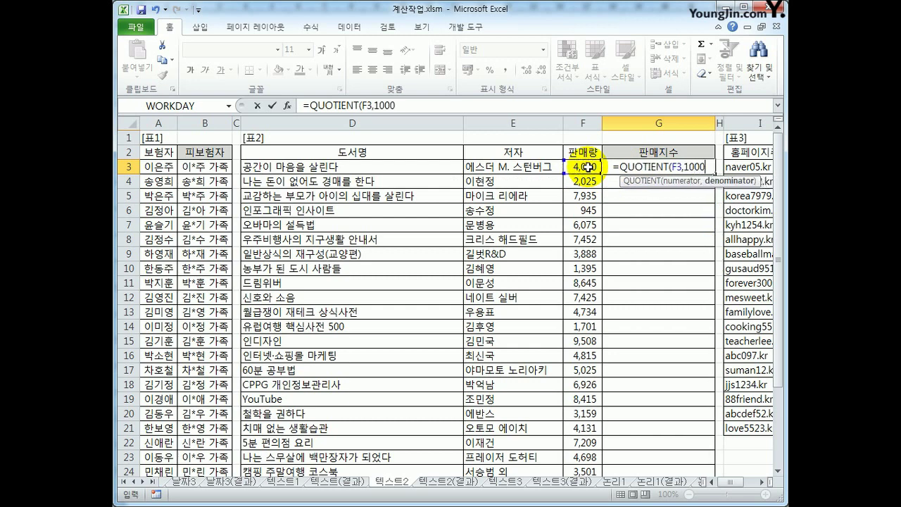
type(")")
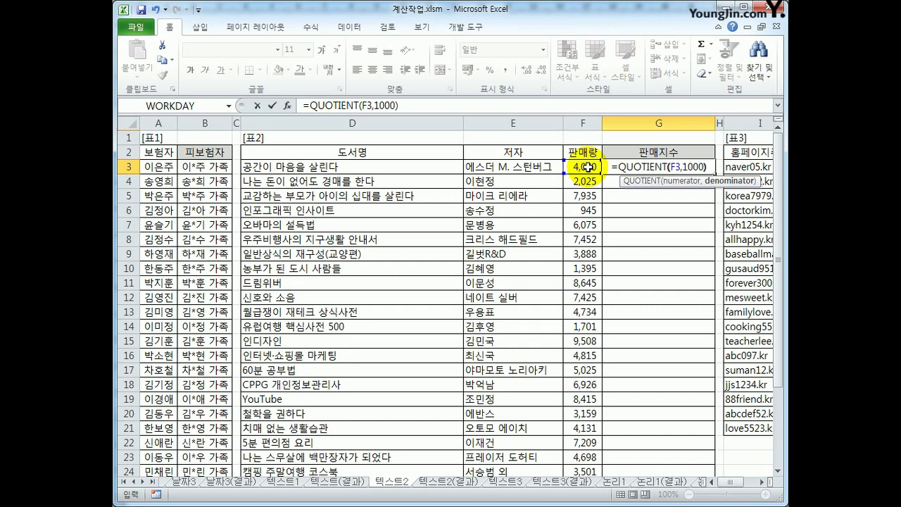
key("Return")
key("Up")
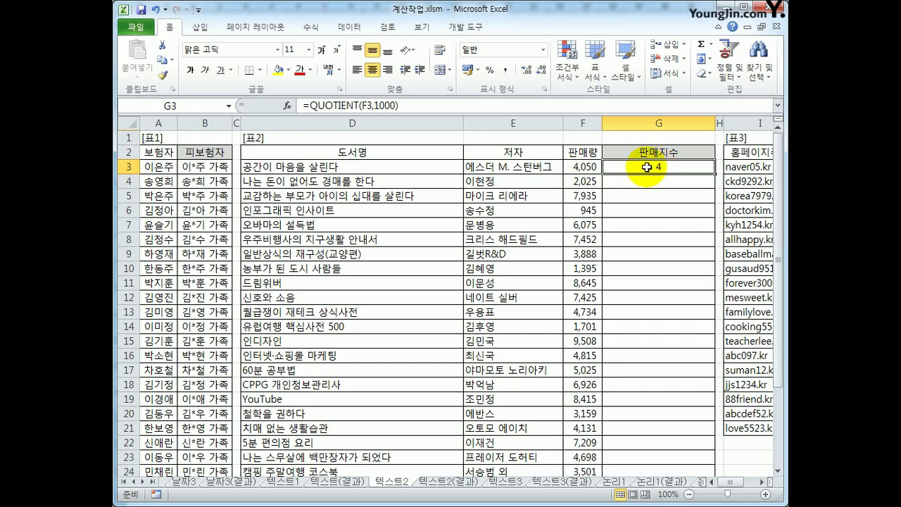
Step: Insert an opening REPT function before QUOTIENT in the G3 formula
left_click(312, 109)
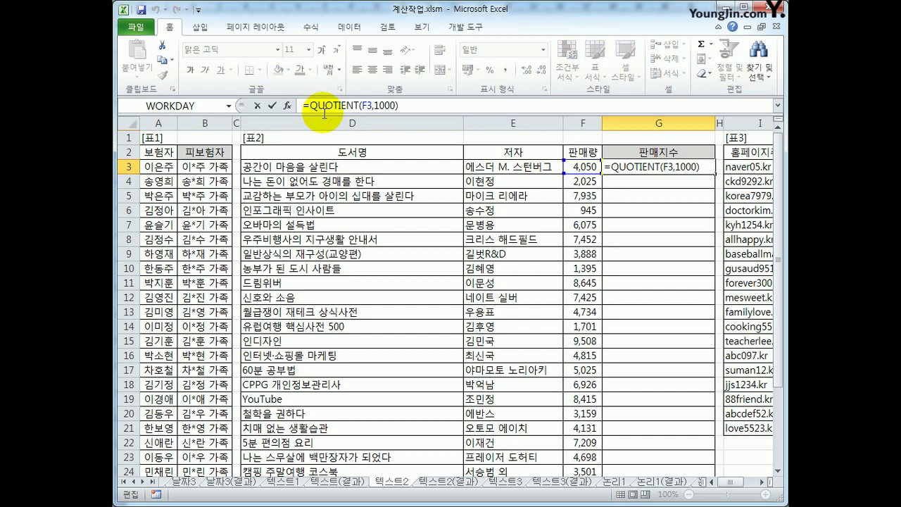
type("rept")
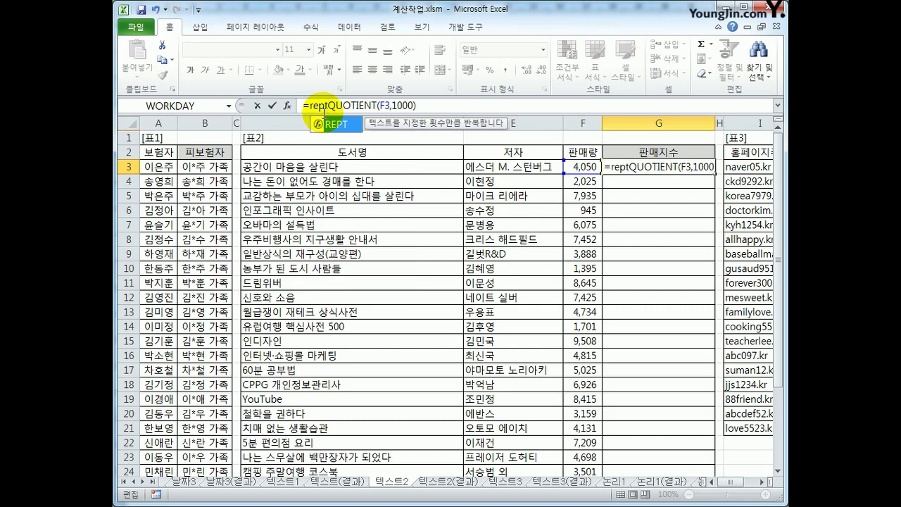
key("Tab")
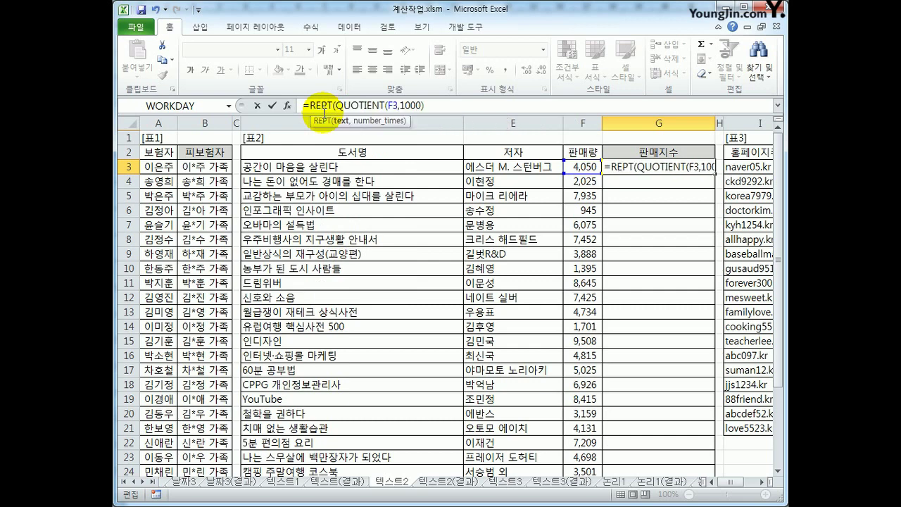
key("Return")
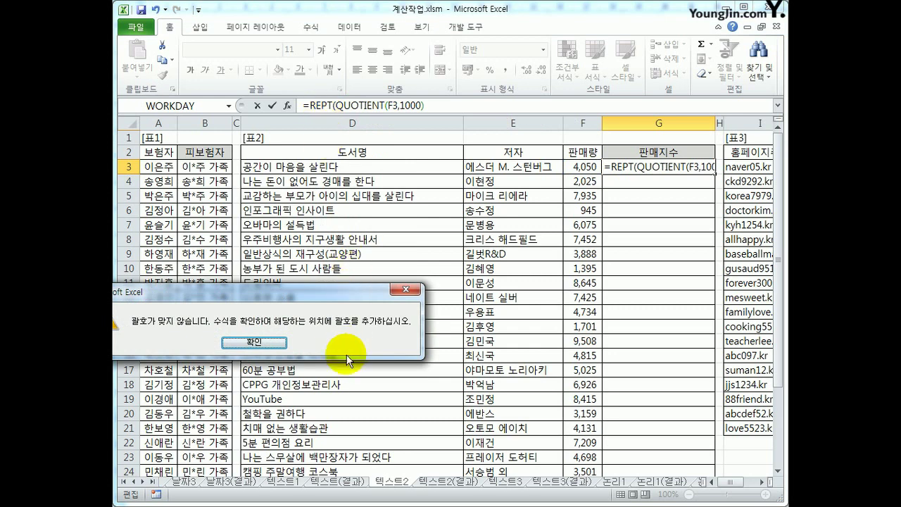
left_click(257, 342)
Step: Supply "★" as the REPT text with the QUOTIENT result as its repeat count, close the function and commit G3
left_click(335, 105)
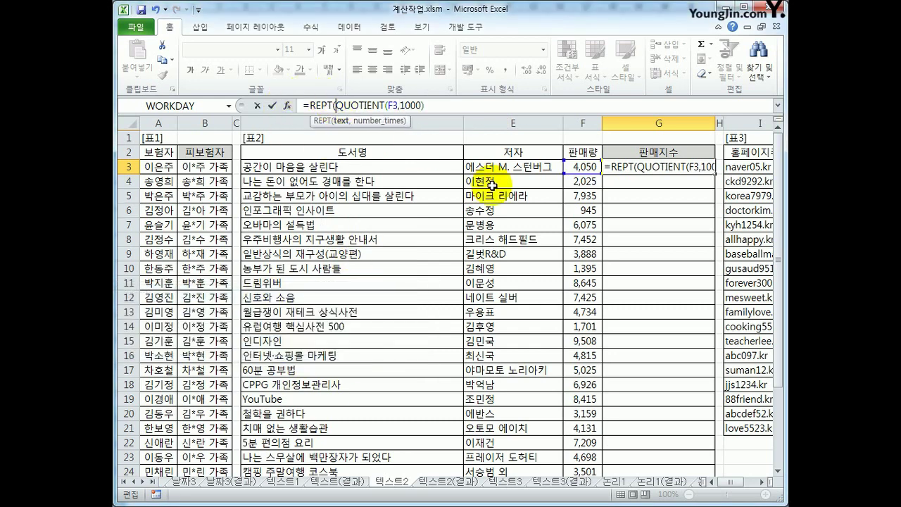
type("\"a")
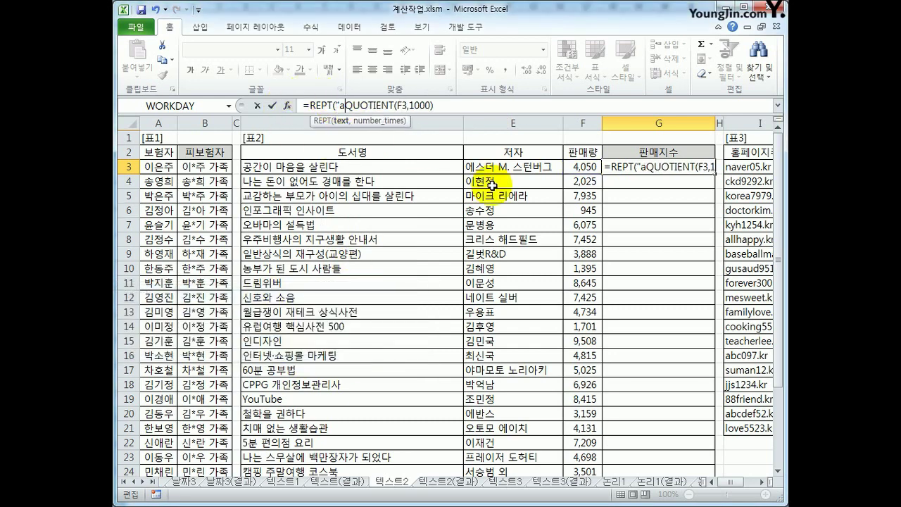
key("BackSpace")
type("ㅁ")
key("Hangul_Hanja")
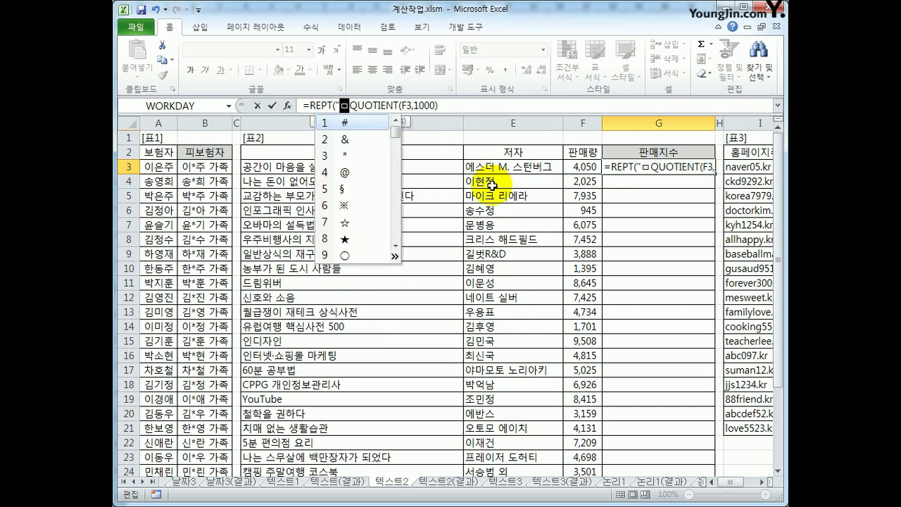
left_click(356, 238)
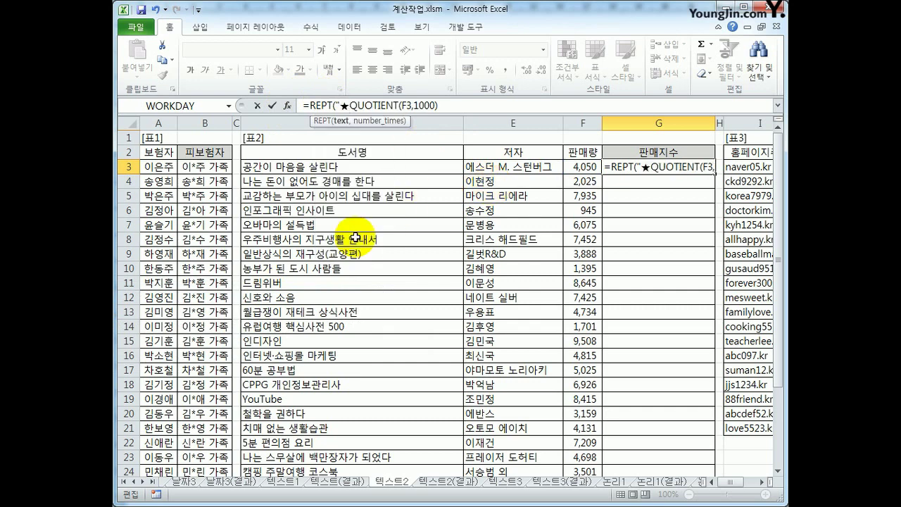
type("\",")
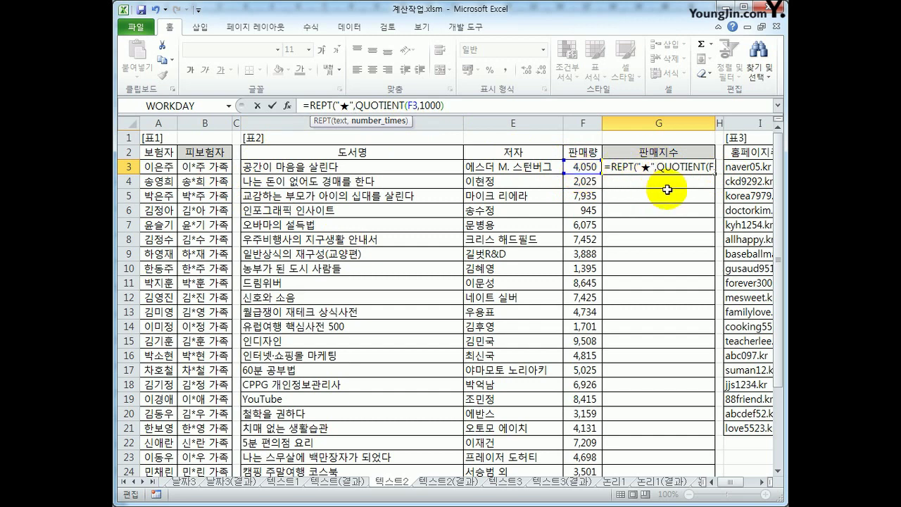
left_click(472, 106)
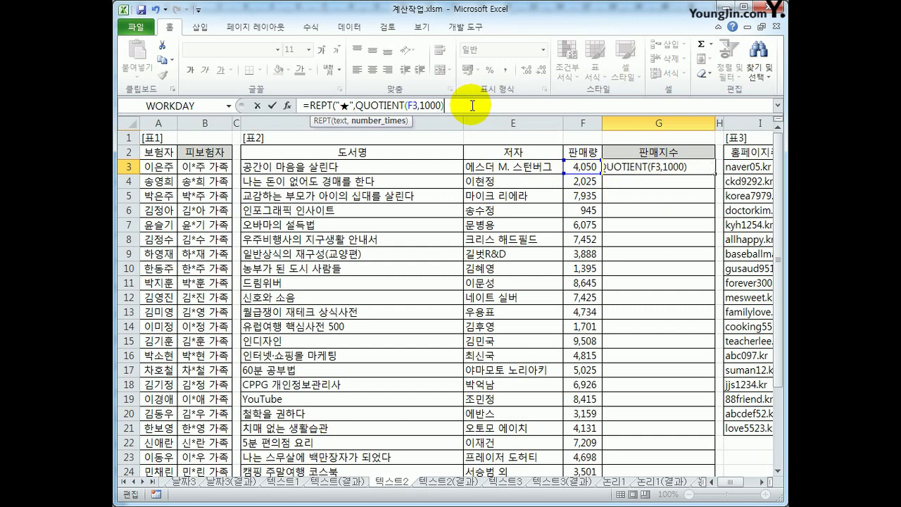
type(")")
key("Return")
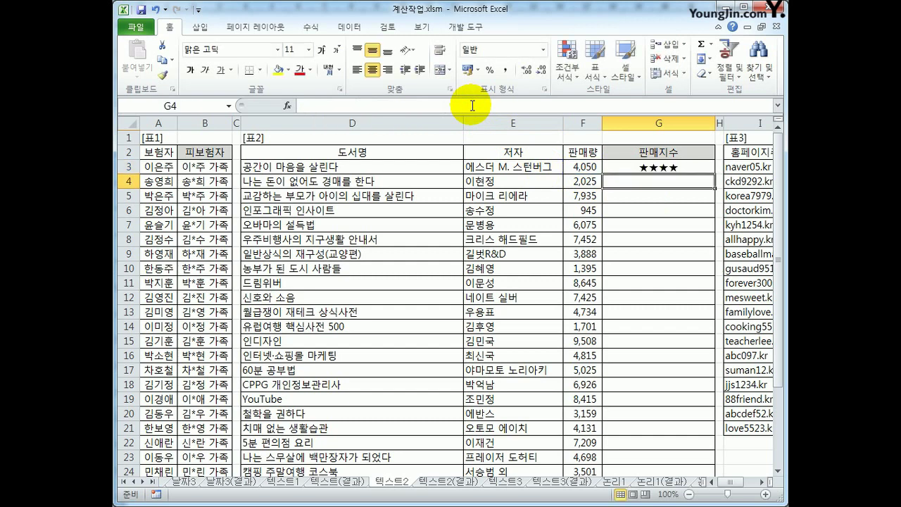
Step: Fill the REPT formula from G3 down through G27 in the 판매지수 column
key("Up")
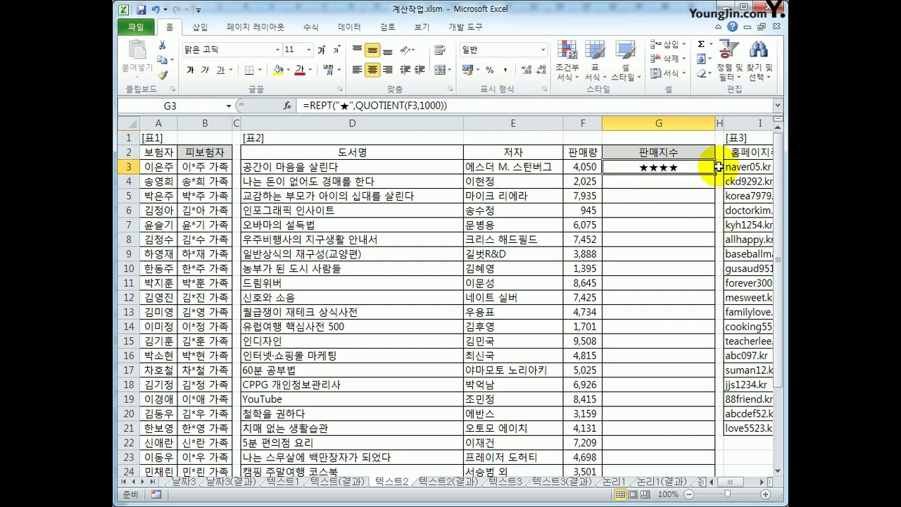
left_click_drag(714, 173, 690, 452)
scroll(686, 438, "up", 2)
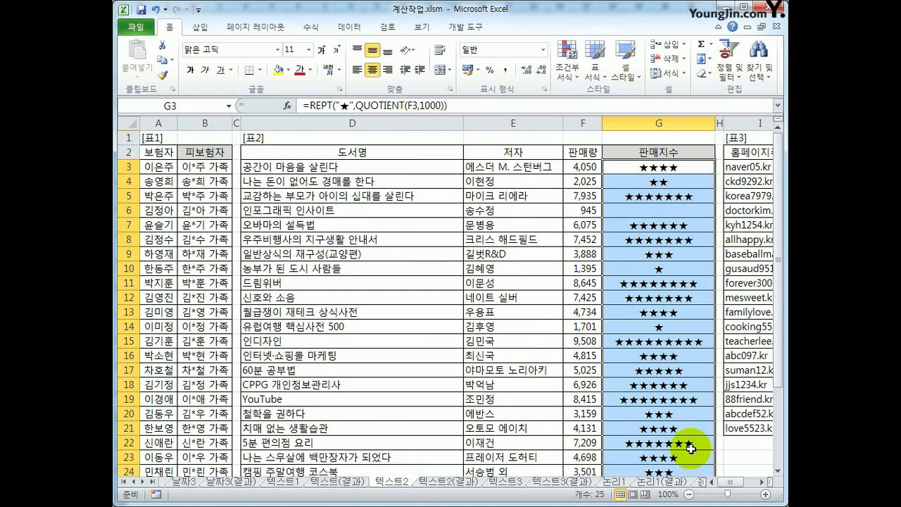
Step: Examine the REPT formulas in G3, G4 and G5 against the 판매량 values in the same rows
left_click(648, 167)
left_click(650, 181)
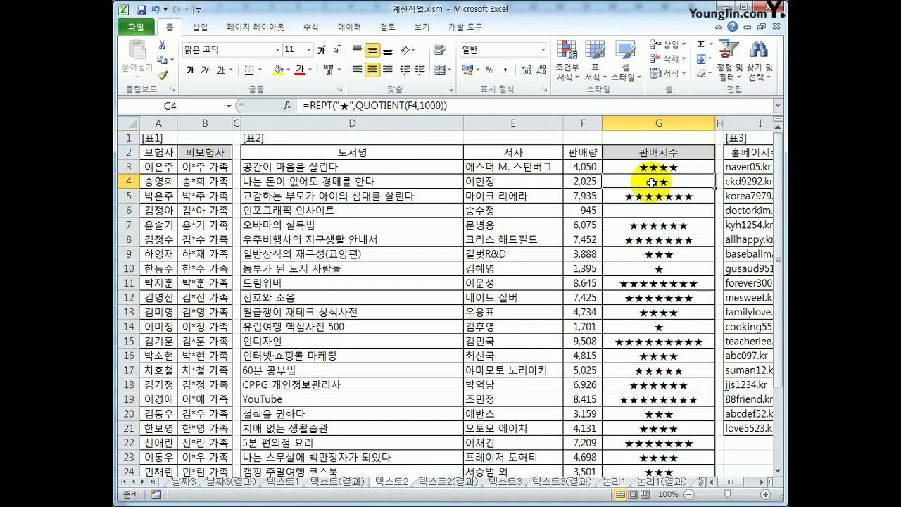
left_click(650, 196)
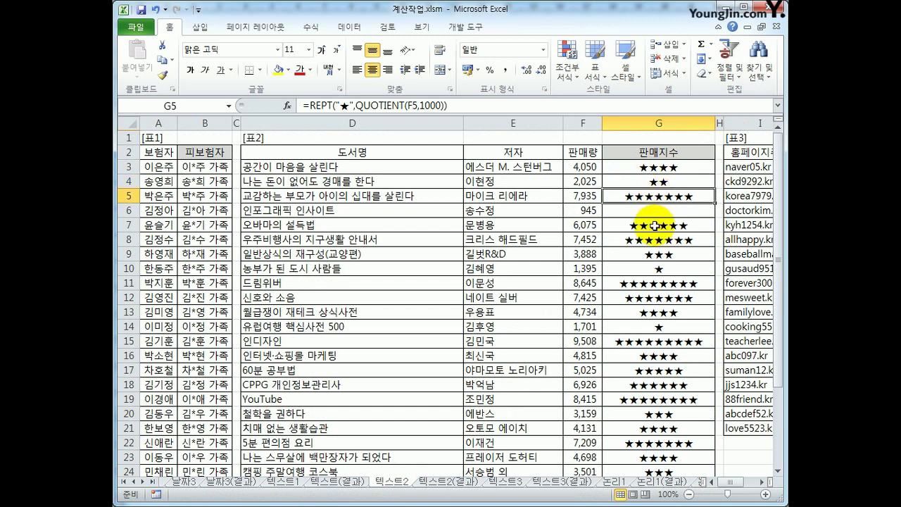
left_click(652, 168)
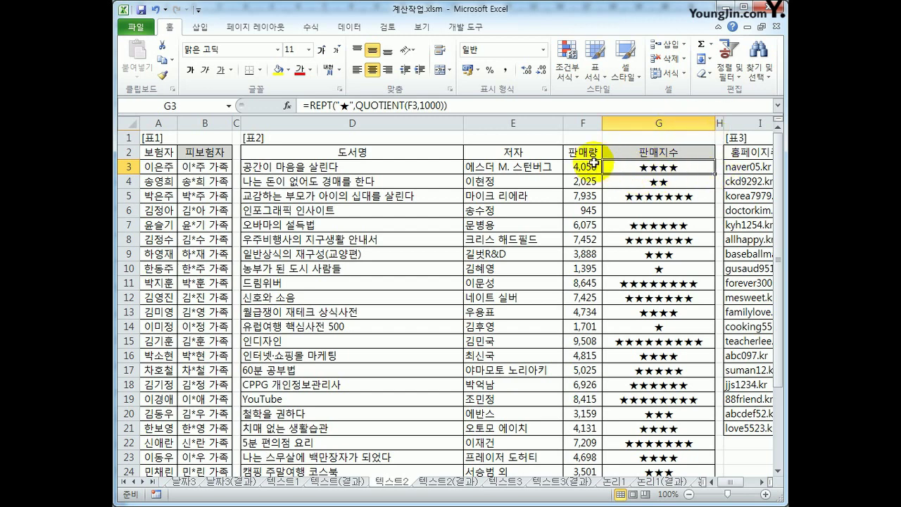
left_click(695, 181)
left_click(696, 196)
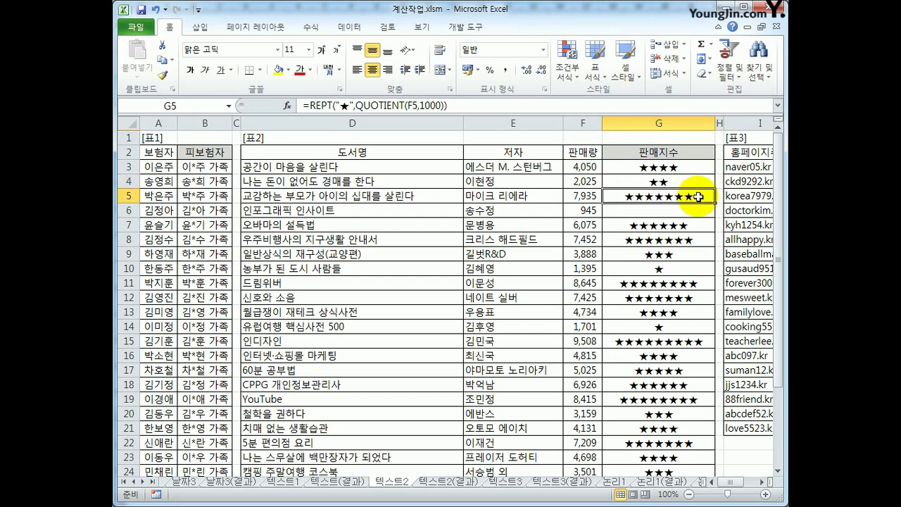
left_click(704, 169)
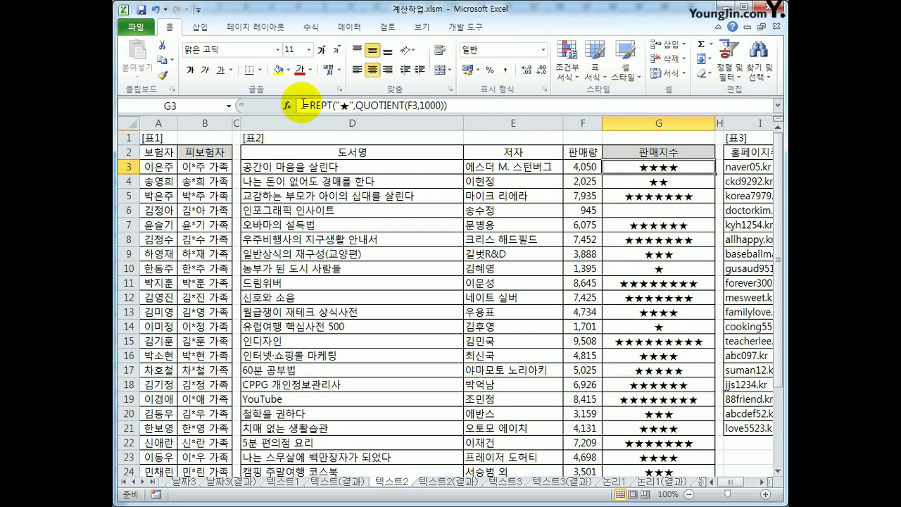
Step: Insert an opening CONCATENATE function before REPT in the G3 formula and add a comma after the REPT expression for a second text argument
left_click_drag(308, 105, 425, 107)
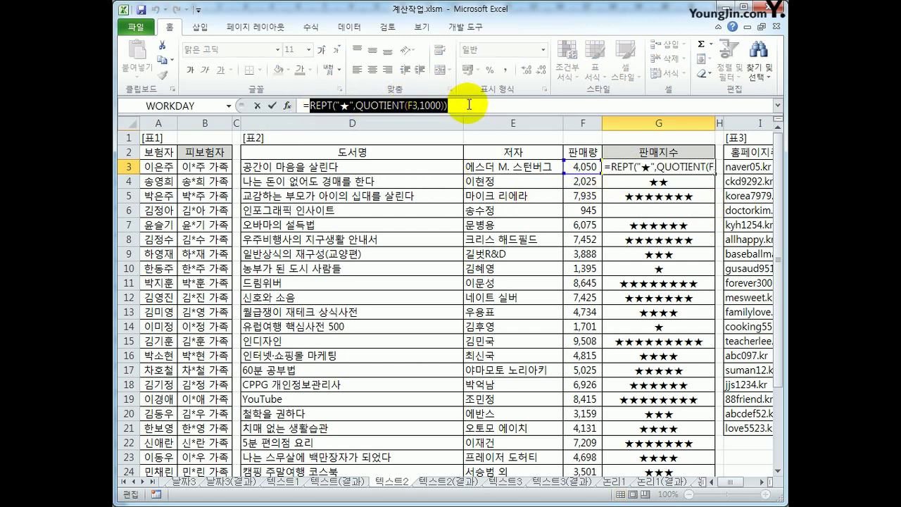
left_click(466, 99)
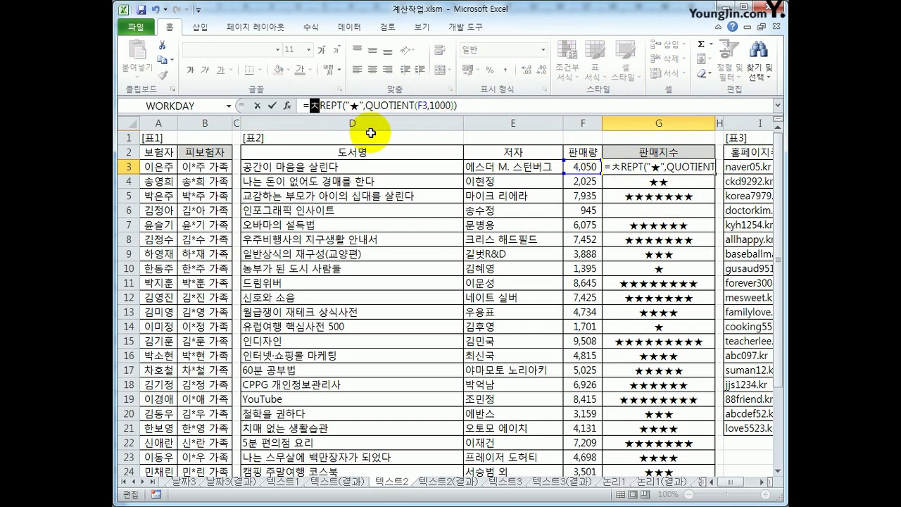
type("con")
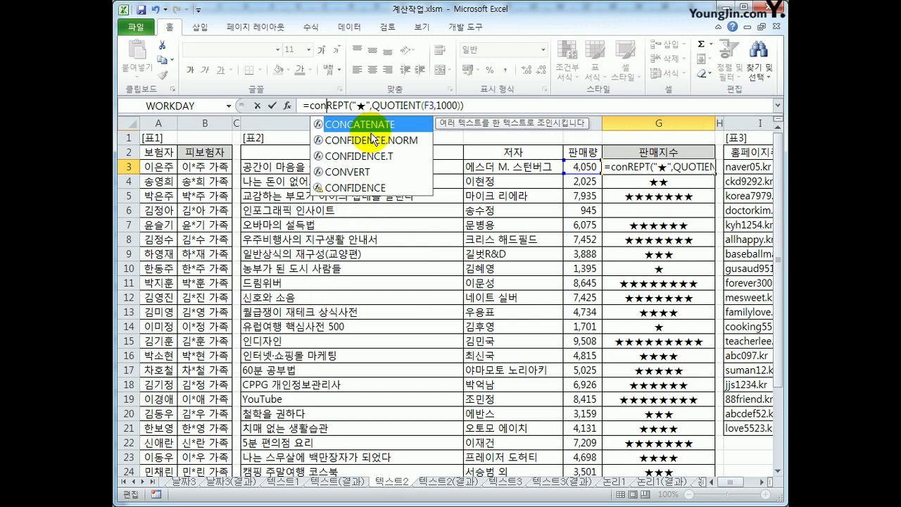
key("Tab")
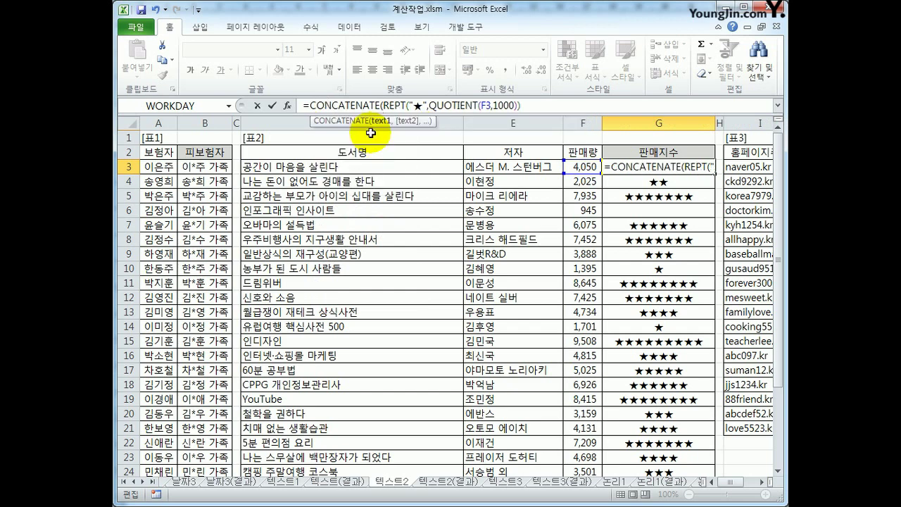
left_click(384, 106)
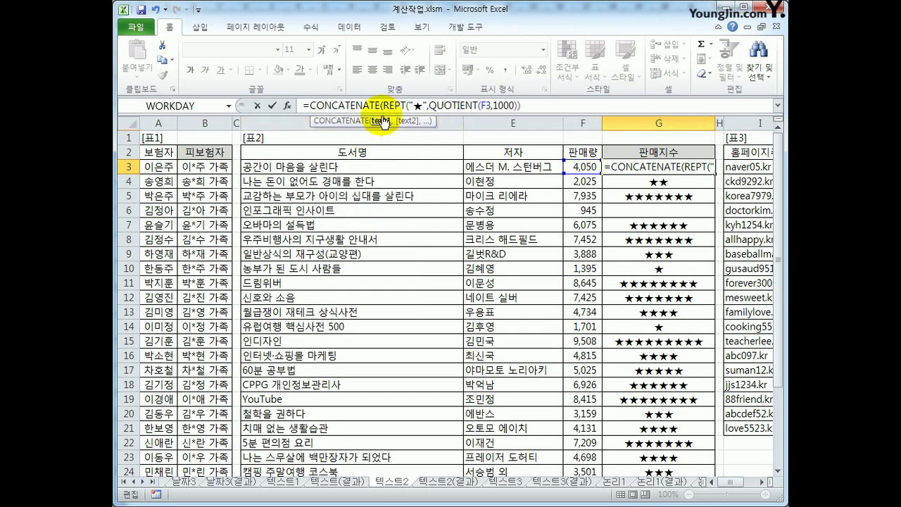
left_click_drag(384, 105, 527, 107)
left_click(526, 107)
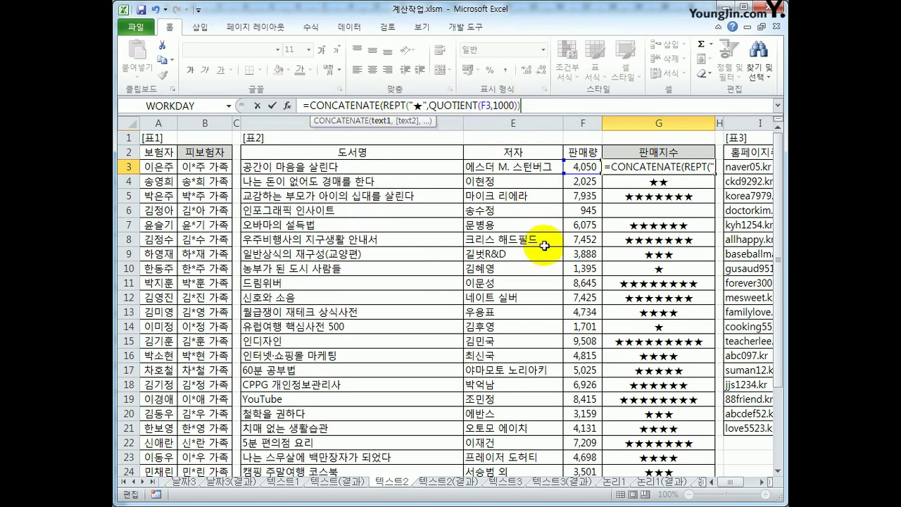
type(",10-")
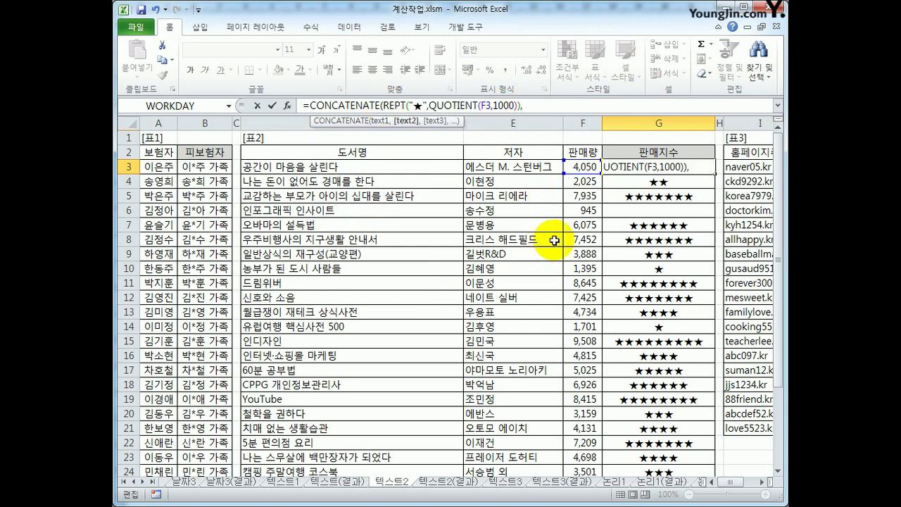
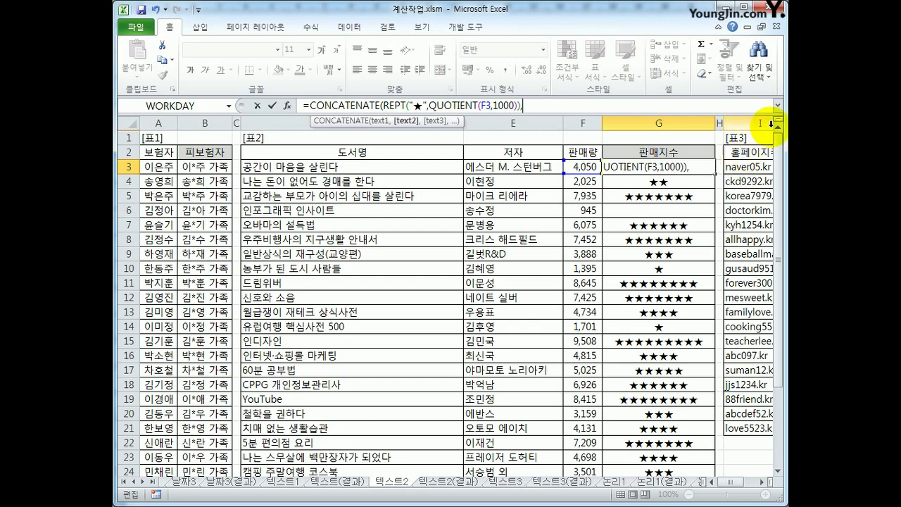
type("10-")
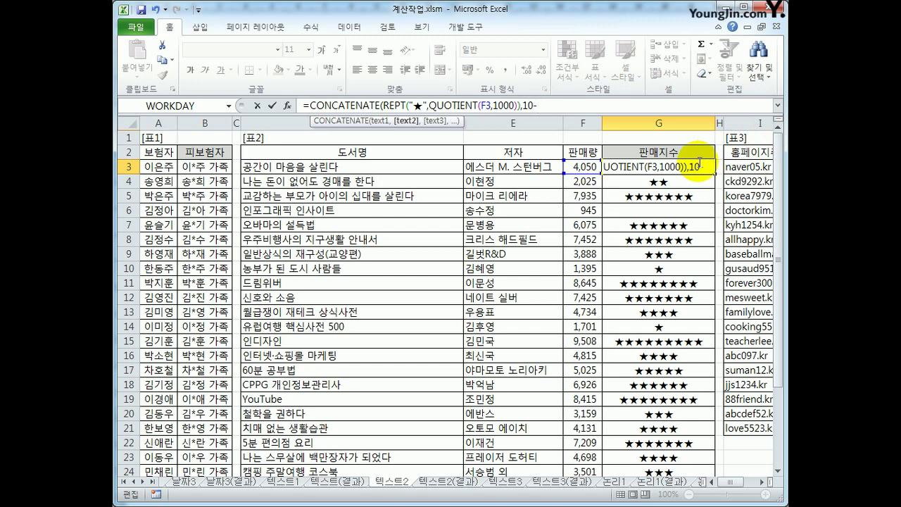
key("BackSpace")
key("BackSpace")
key("BackSpace")
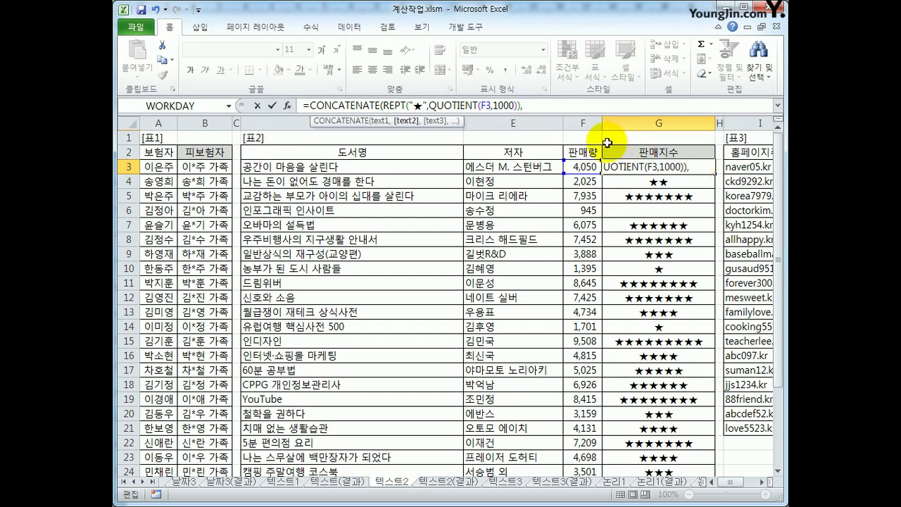
Step: Copy the REPT("★",QUOTIENT(F3,1000) part of the G3 formula and paste it as CONCATENATE's second argument
left_click_drag(384, 106, 519, 107)
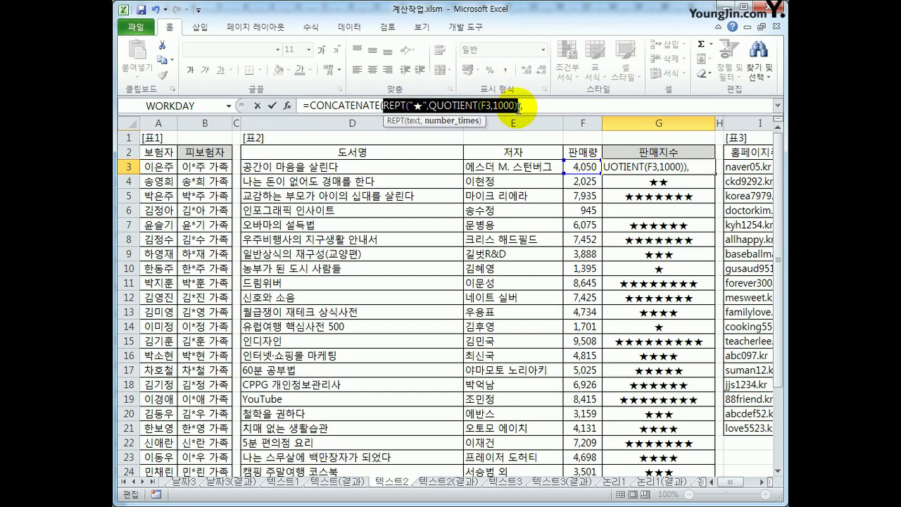
key("ctrl+c")
left_click(526, 106)
key("ctrl+v")
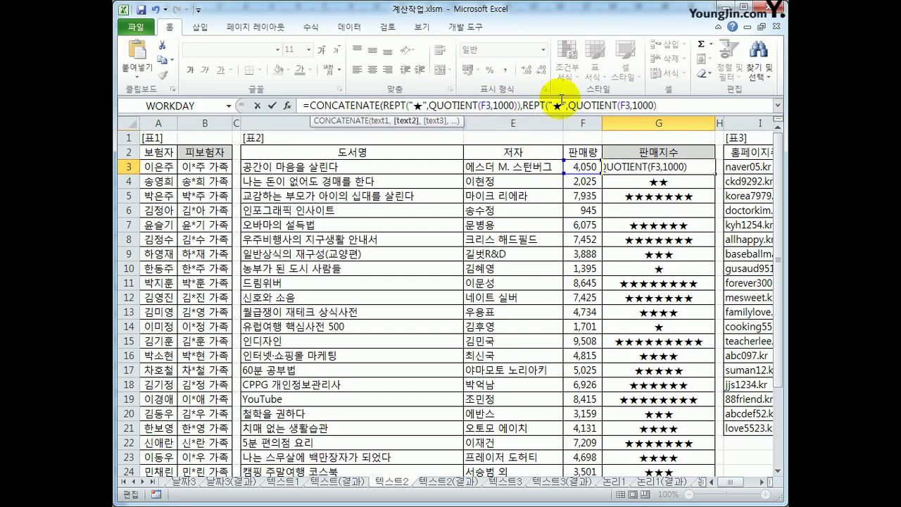
Step: Replace the star in the second REPT function of G3 with the special character ☆
left_click_drag(553, 106, 562, 106)
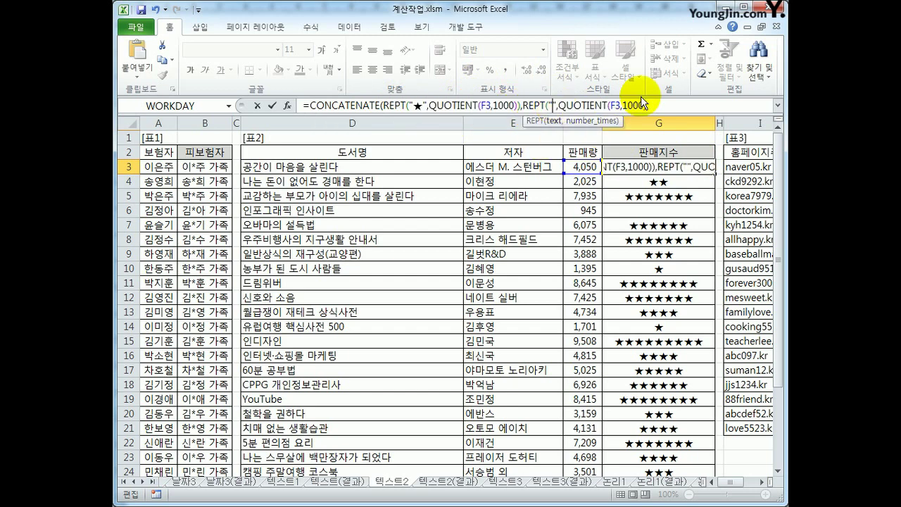
type("ㅁ")
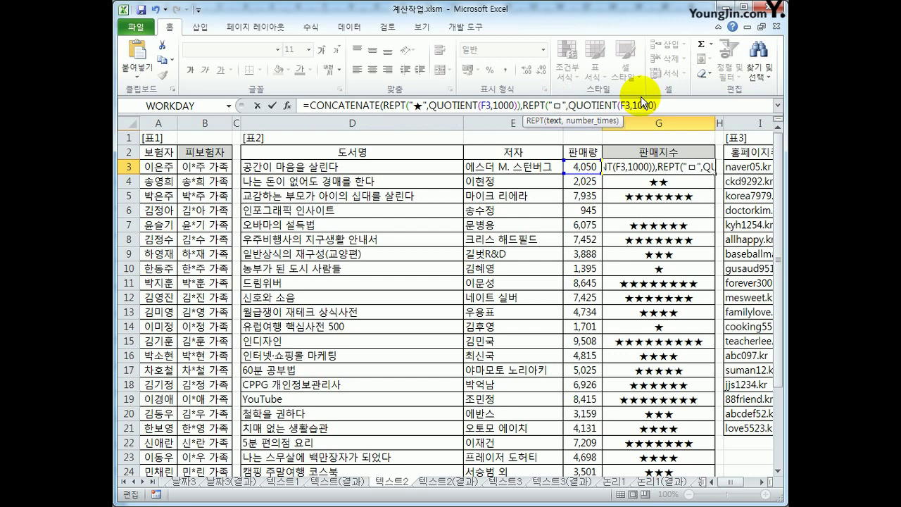
key("Hangul_Hanja")
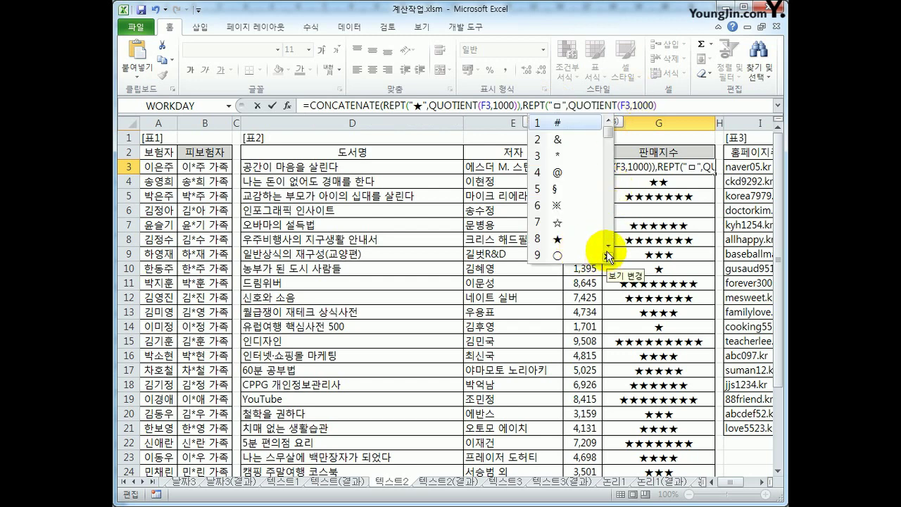
left_click(608, 247)
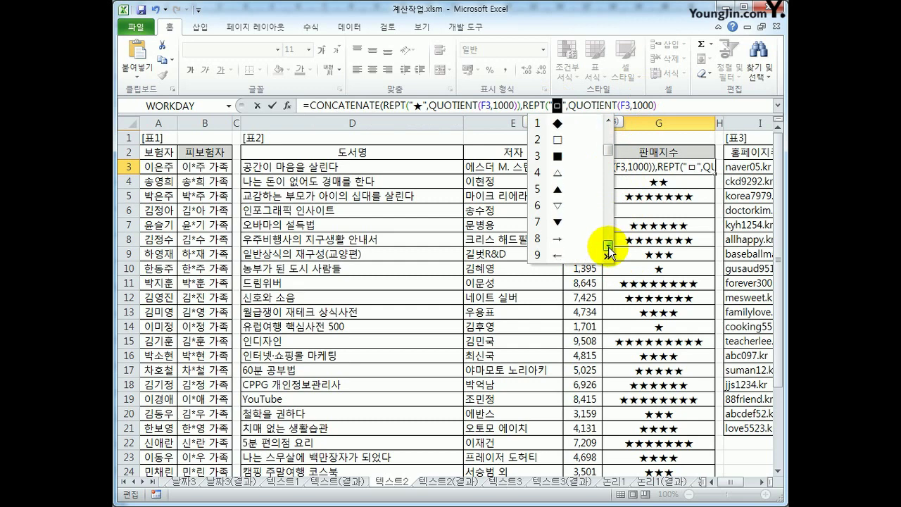
left_click(608, 253)
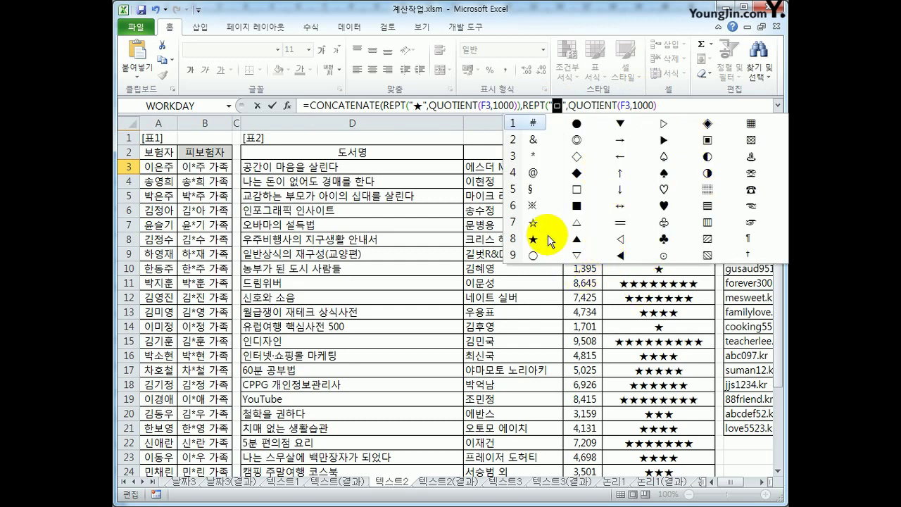
left_click(532, 223)
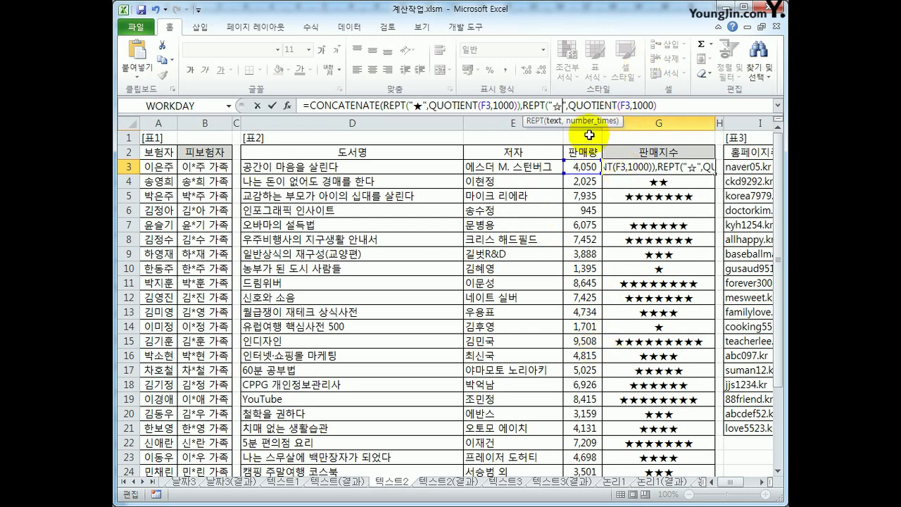
Step: Change the second REPT's repeat count in G3 to 10-QUOTIENT(F3,1000)
left_click(569, 106)
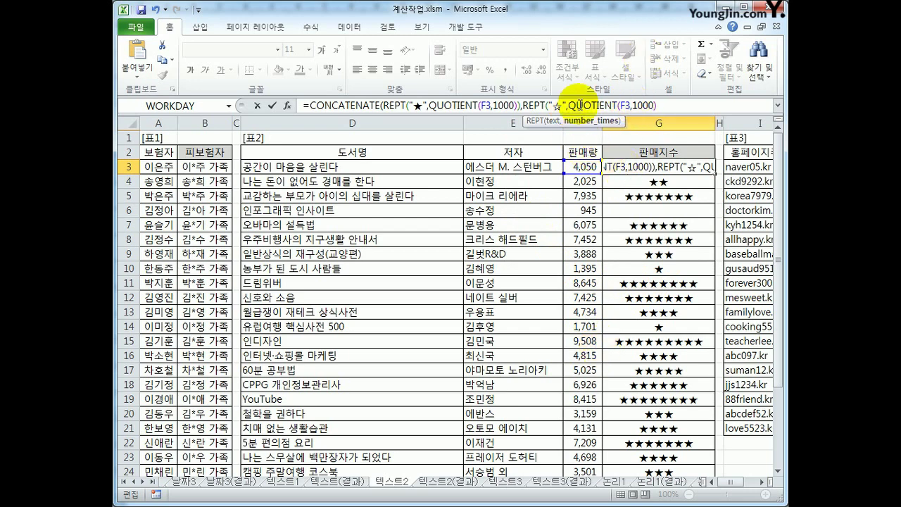
left_click_drag(570, 106, 661, 105)
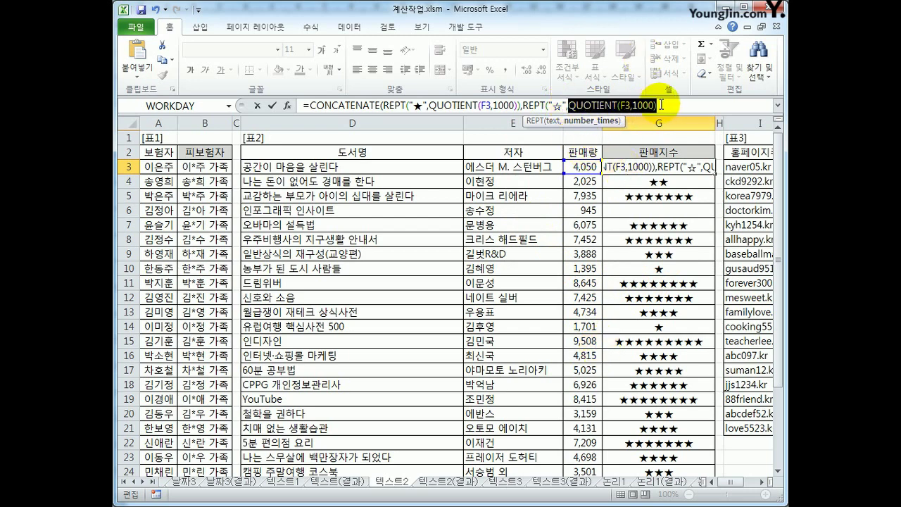
left_click(662, 105)
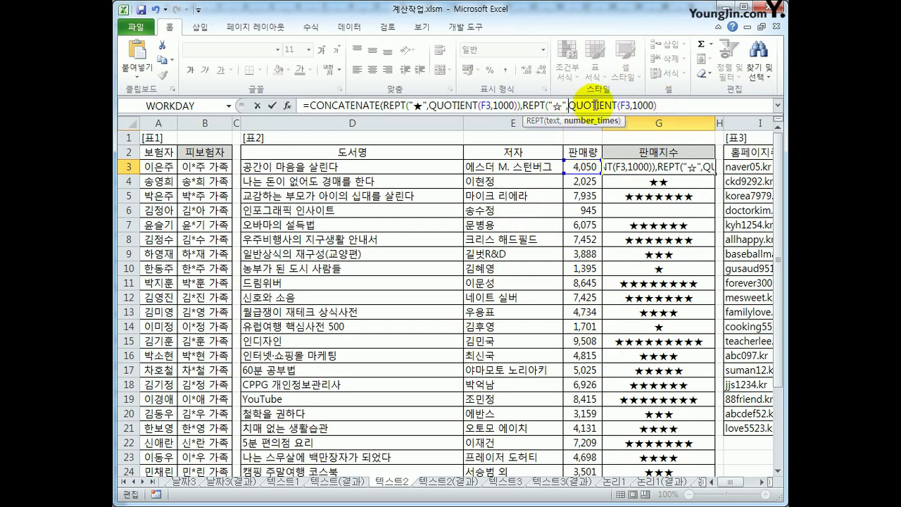
type("10")
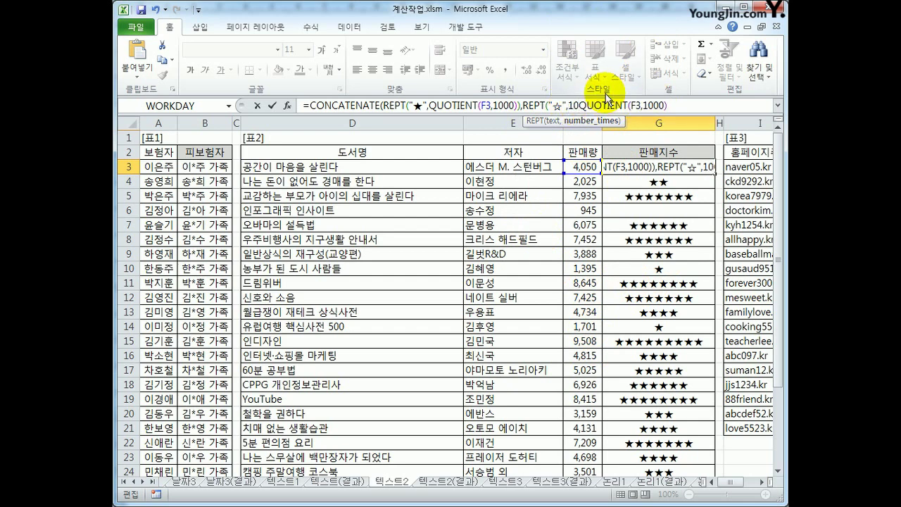
type("-")
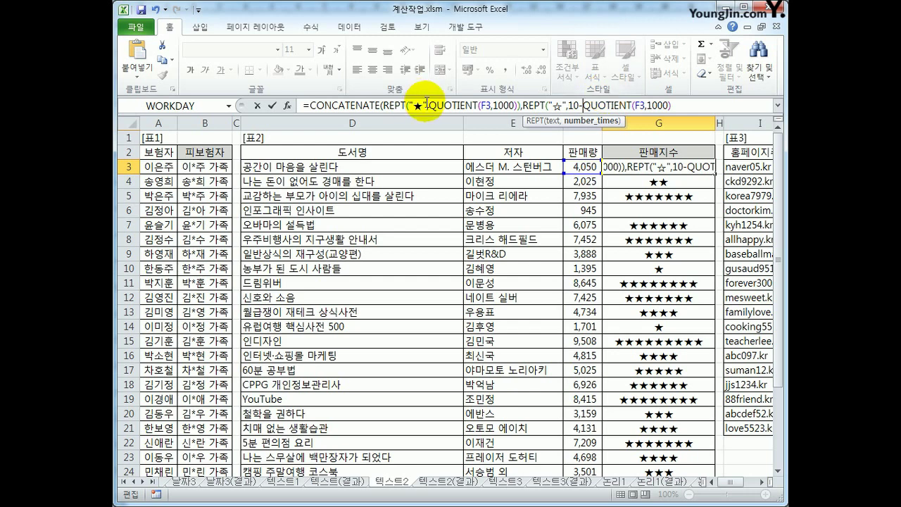
Step: Close the second REPT and the CONCATENATE function with parentheses and commit the G3 formula
left_click_drag(430, 105, 516, 105)
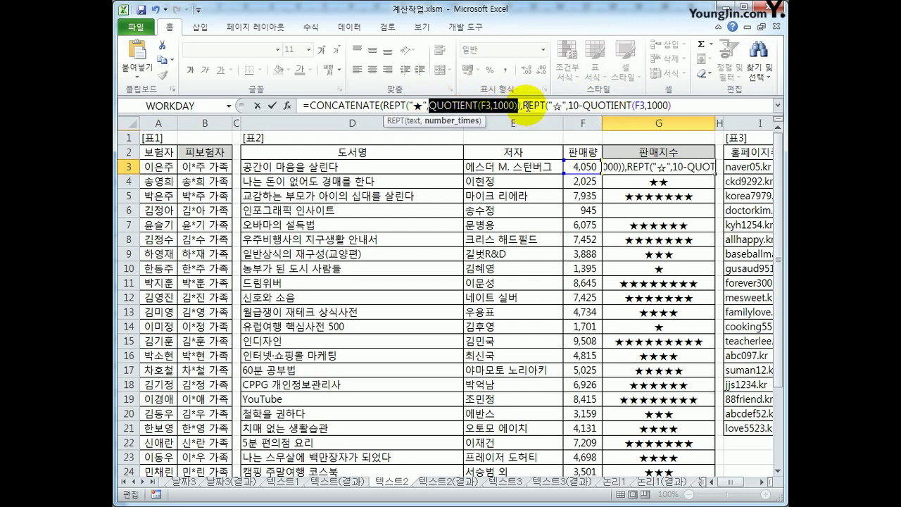
left_click(680, 105)
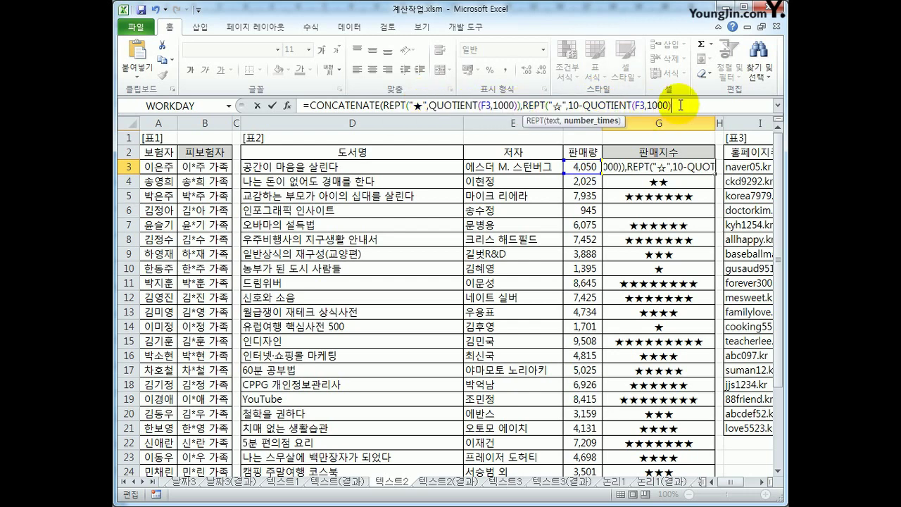
type(")")
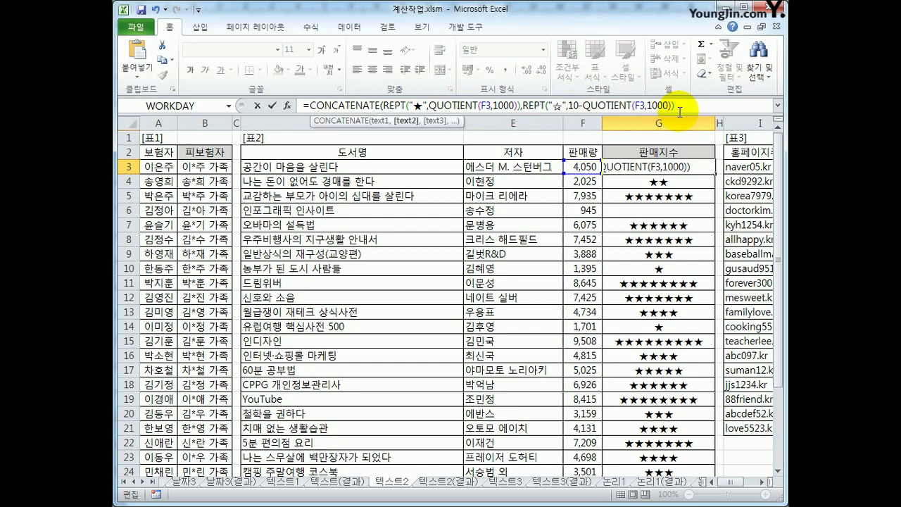
type(")")
key("Return")
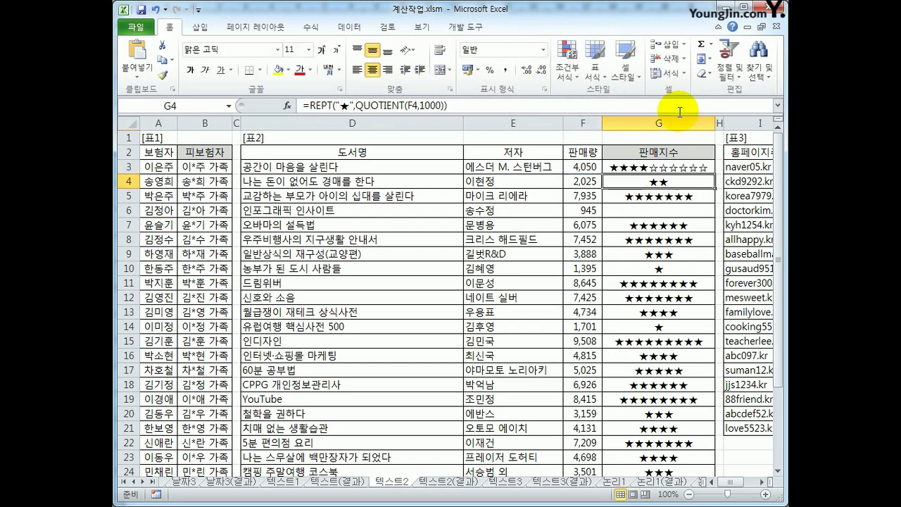
Step: Fill the CONCATENATE formula from G3 down through G27 in the 판매지수 column and compare the stars with the 판매량 values
left_click(615, 170)
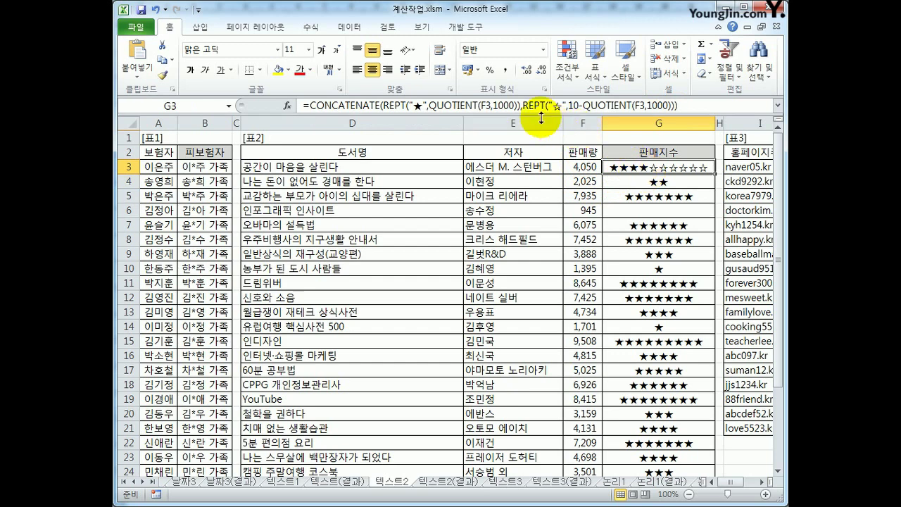
left_click_drag(522, 106, 673, 109)
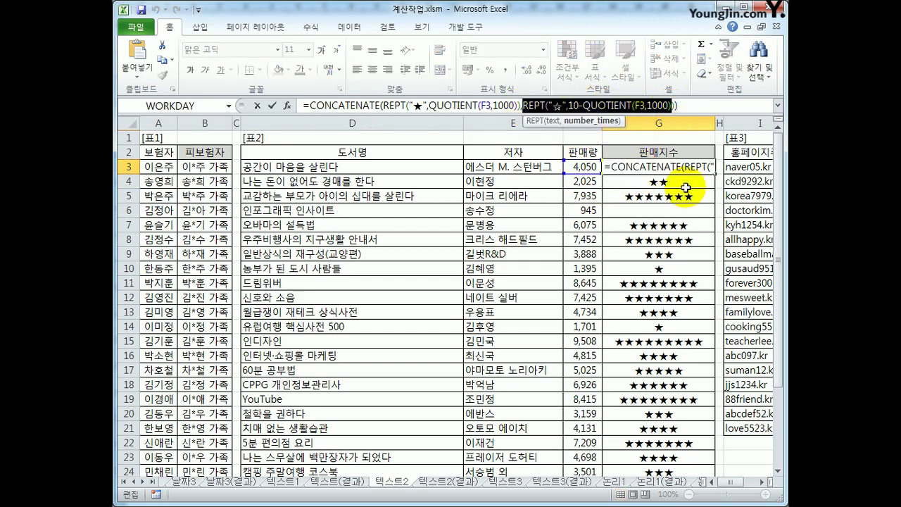
key("ctrl+Return")
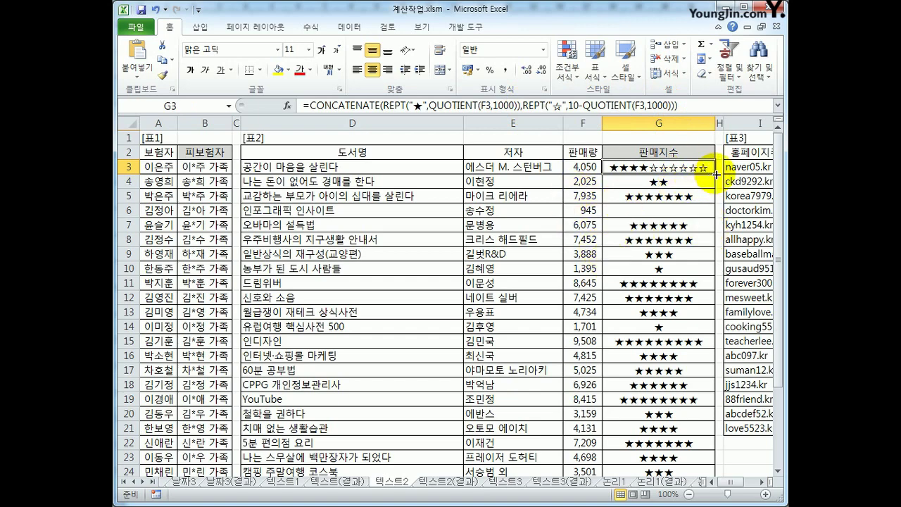
left_click_drag(716, 174, 684, 433)
scroll(683, 432, "up", 2)
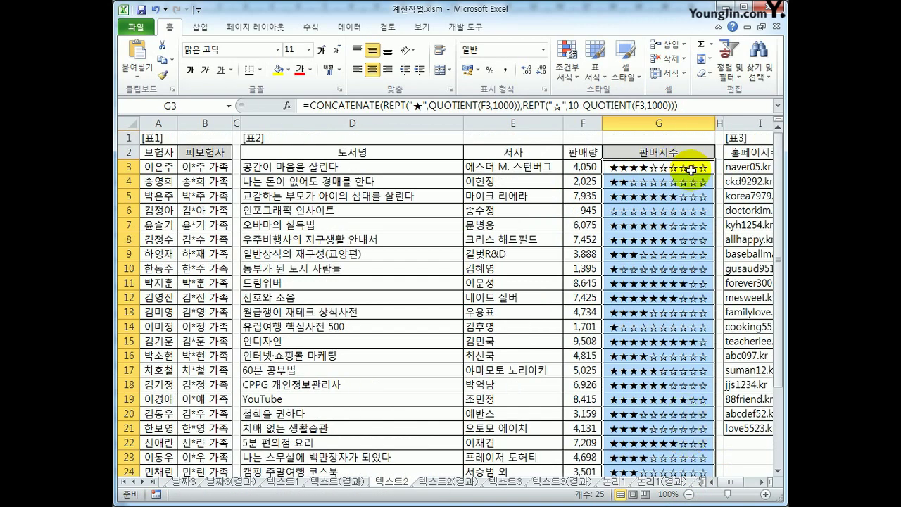
left_click_drag(583, 167, 578, 443)
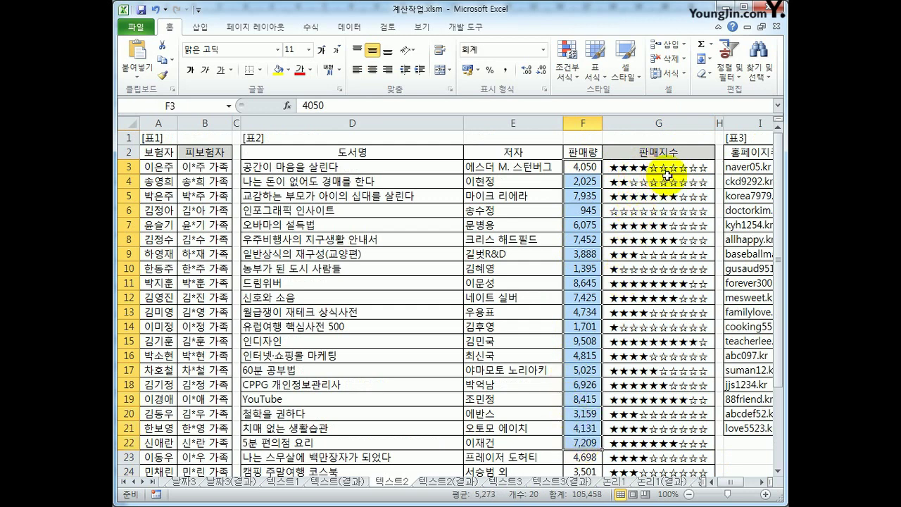
left_click(667, 173)
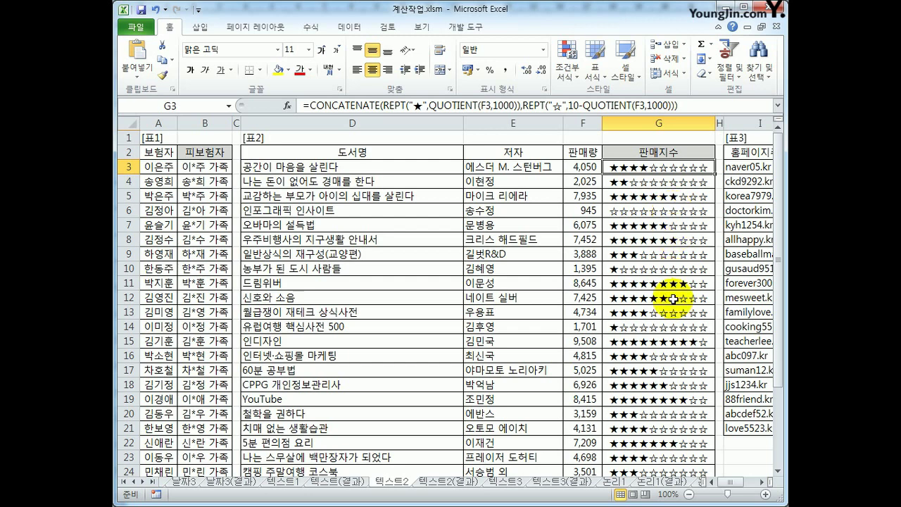
Step: Start a SUBSTITUTE formula in J3 of 표3's 메일주소 column, using I3 as the text argument
left_click(763, 482)
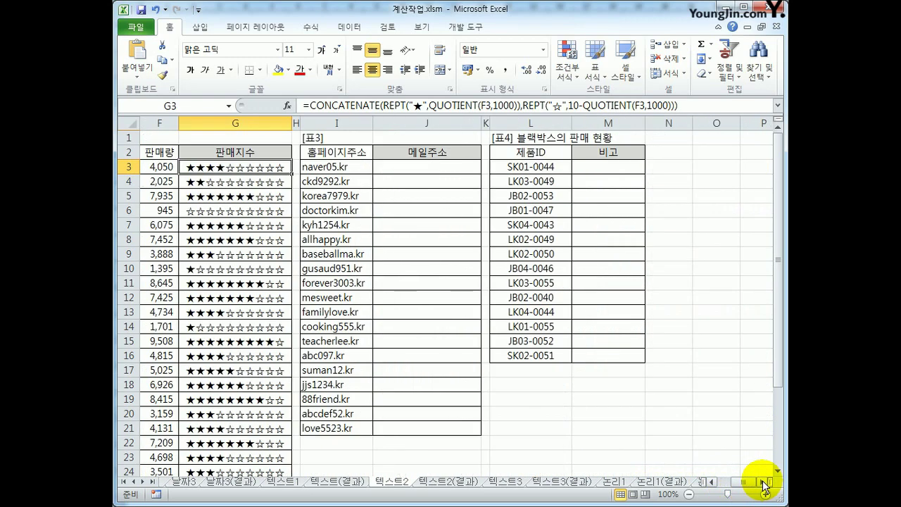
left_click(442, 174)
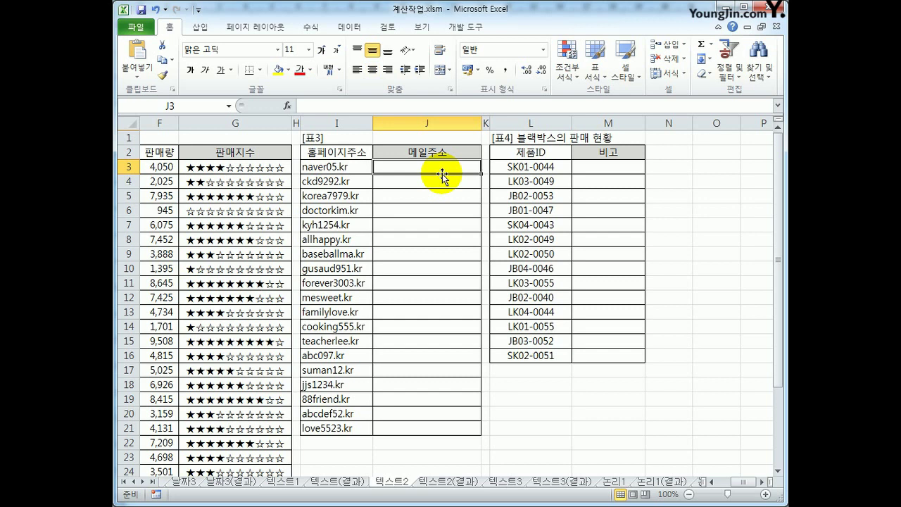
left_click_drag(340, 167, 352, 433)
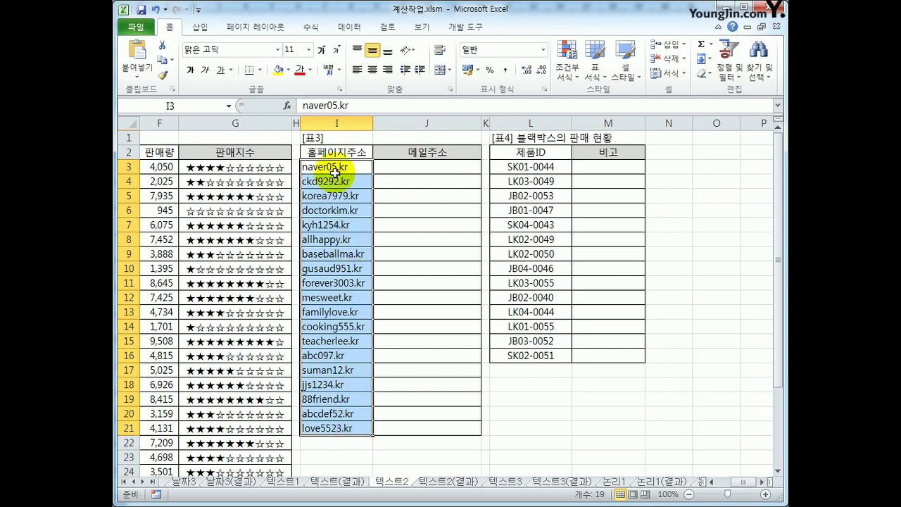
left_click(391, 174)
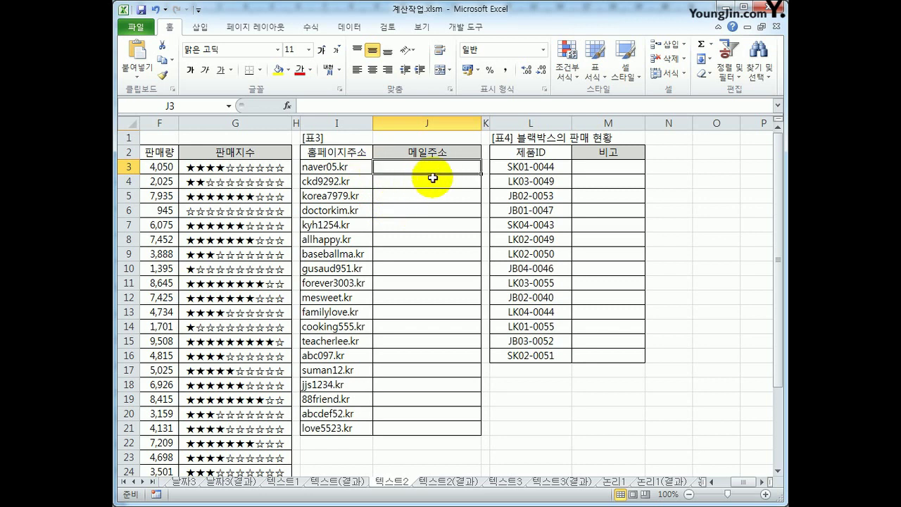
type("=")
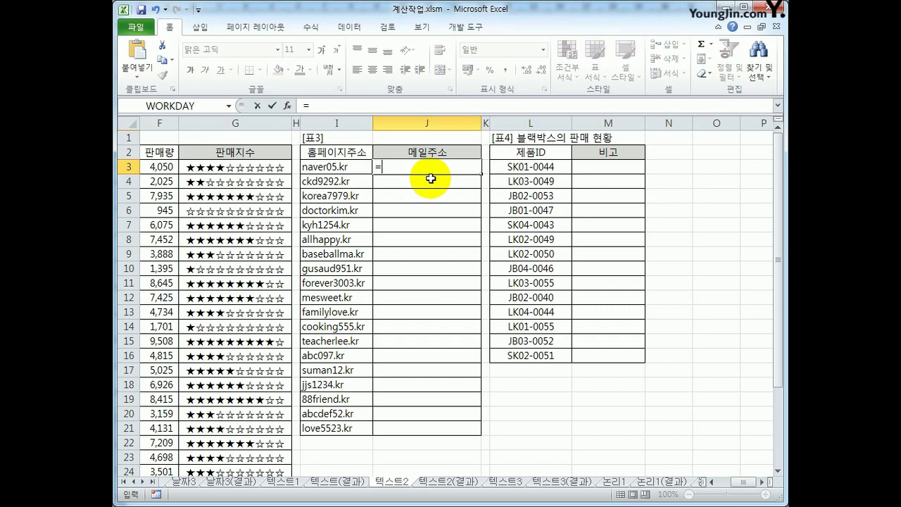
type("su")
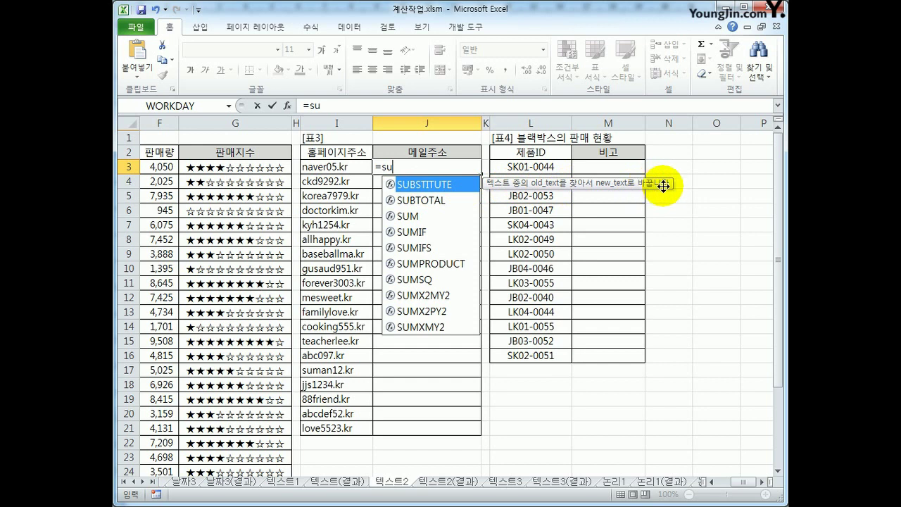
key("Tab")
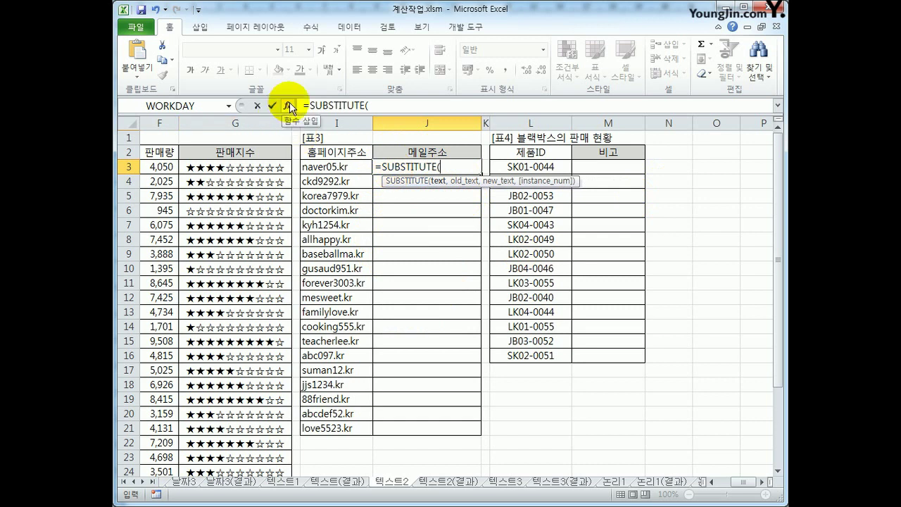
left_click(456, 170)
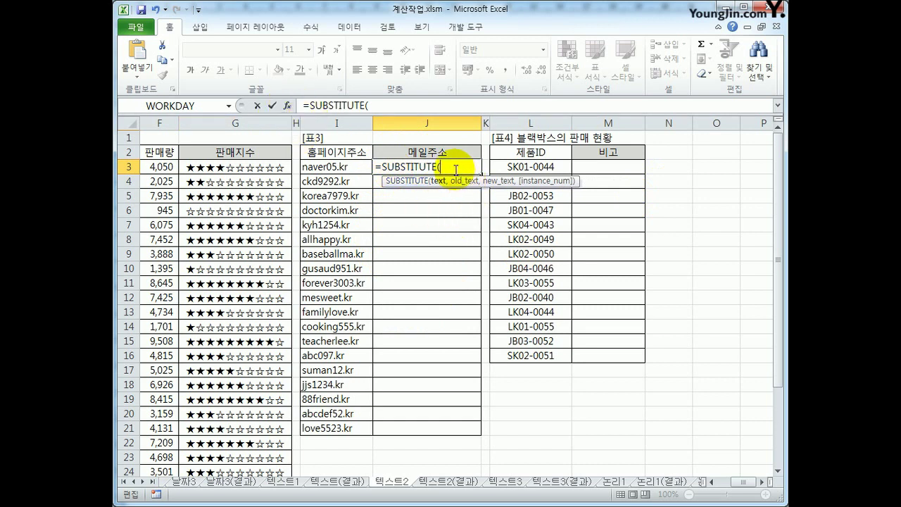
left_click(318, 165)
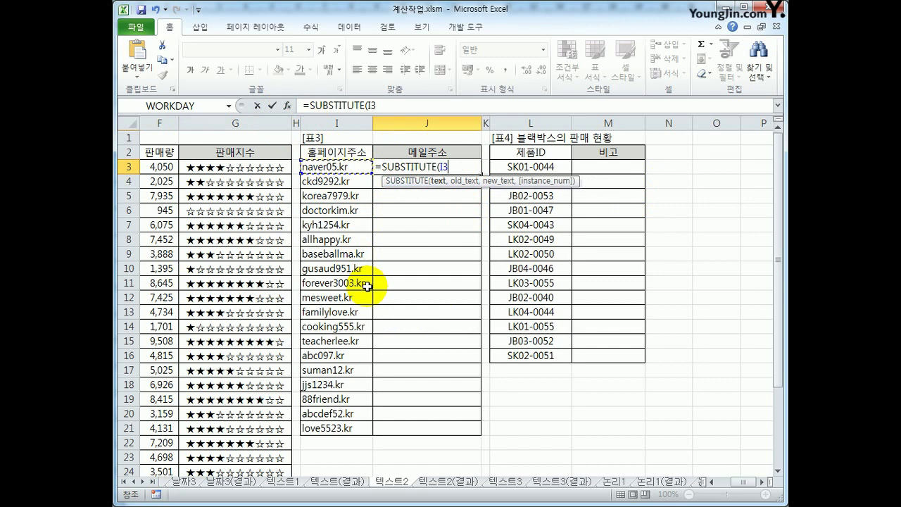
type(",\"ㅏ")
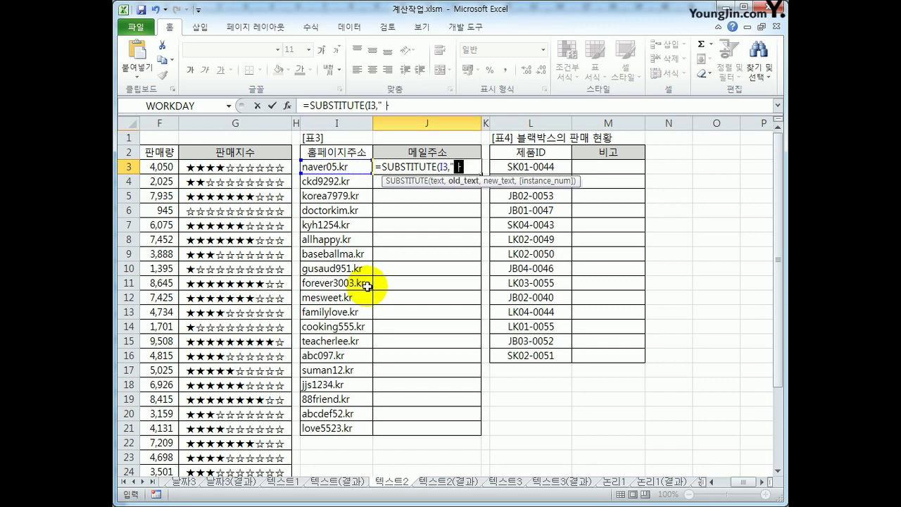
type("kr\",")
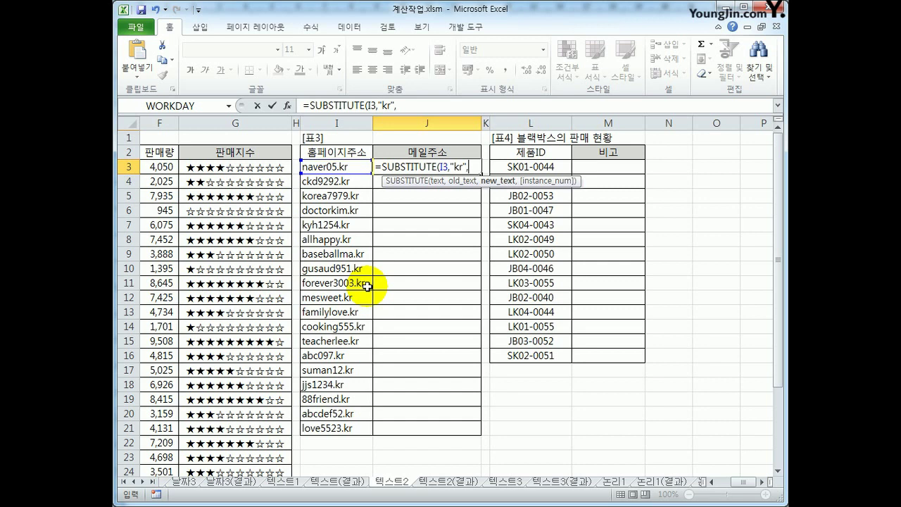
type("\"")
type("@")
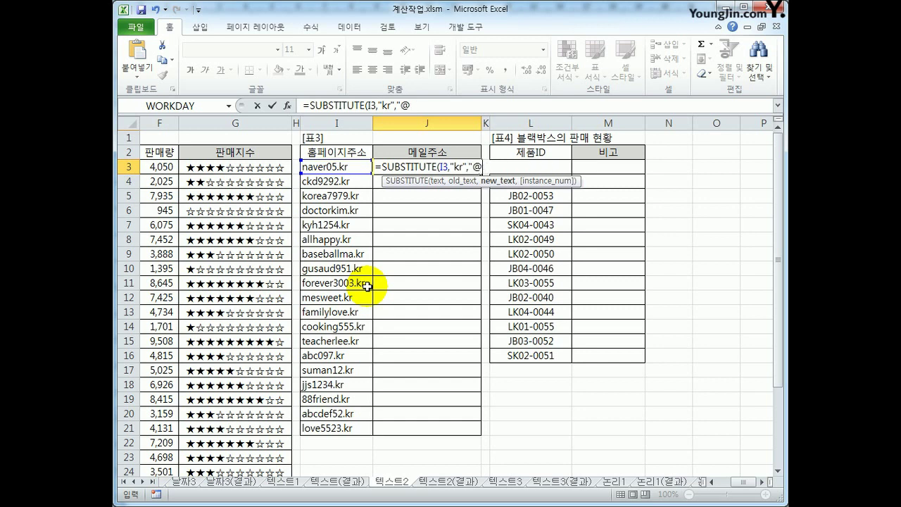
type("사상공.kr\")")
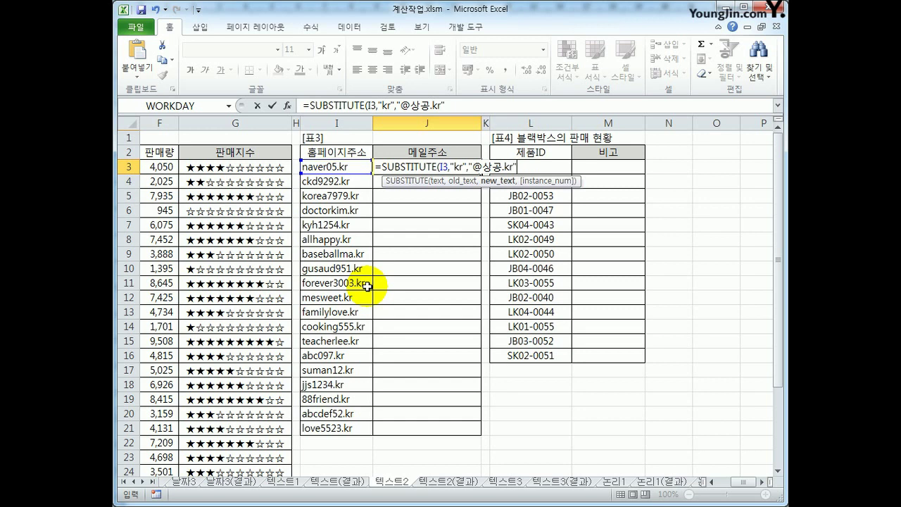
key("Return")
key("Up")
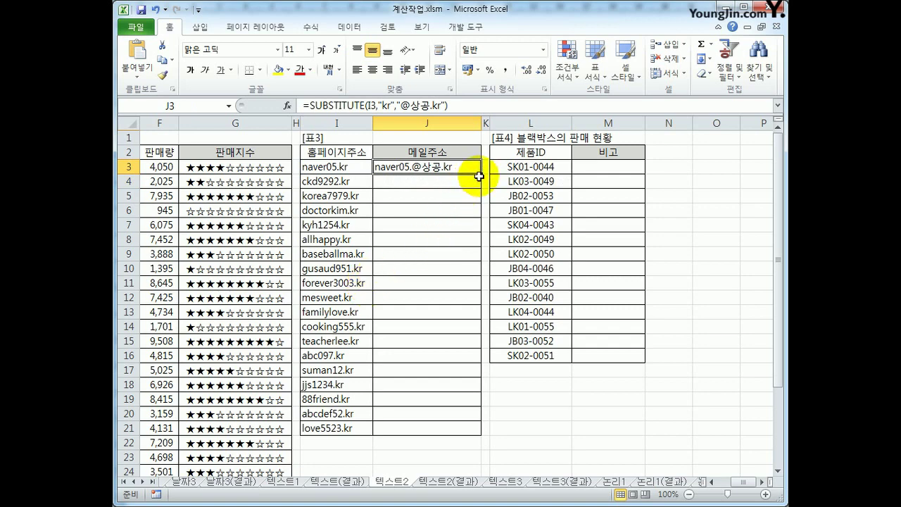
left_click_drag(481, 173, 457, 425)
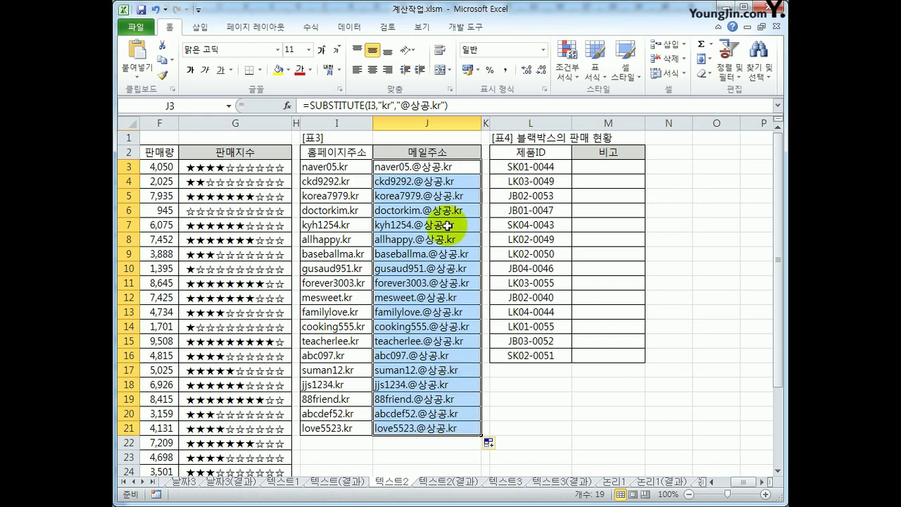
Step: Wrap J3's SUBSTITUTE formula in the PROPER function and fill the revised formula down through J21
left_click(401, 169)
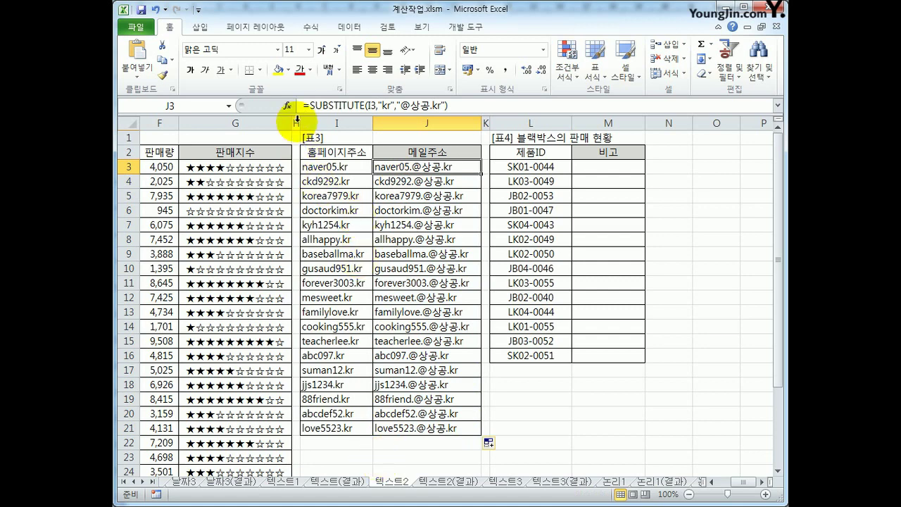
left_click(313, 105)
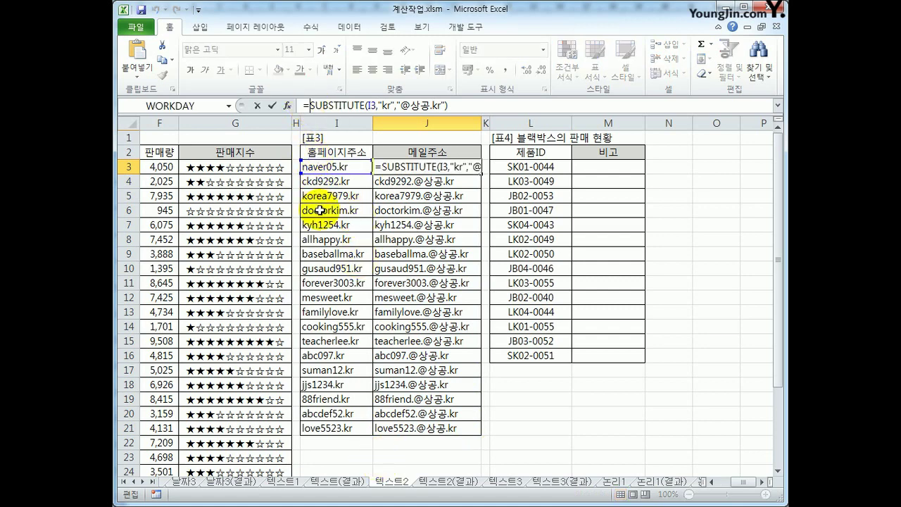
type("pro")
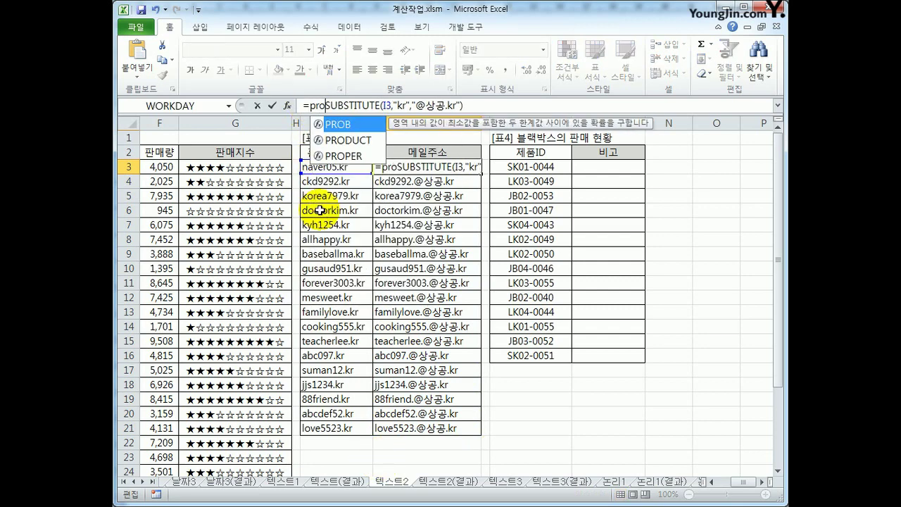
key("Down")
key("Down")
key("Tab")
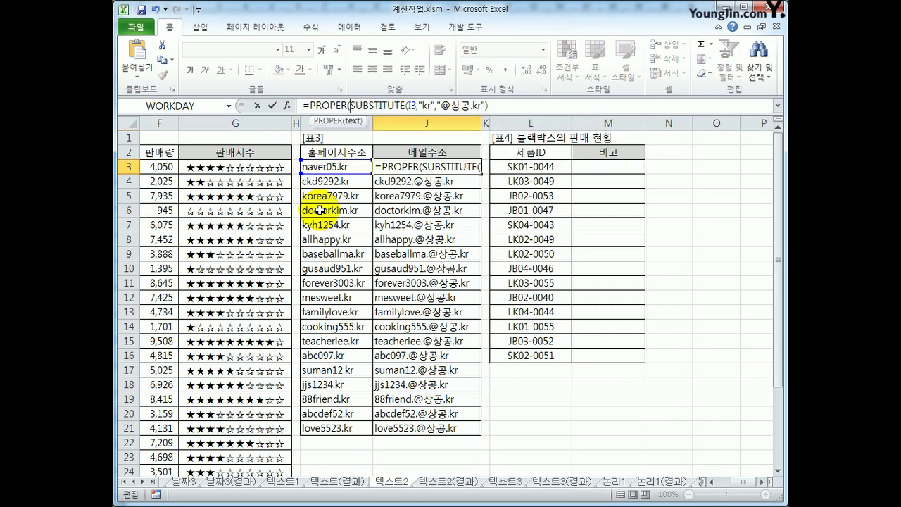
left_click(517, 109)
type(")")
key("Return")
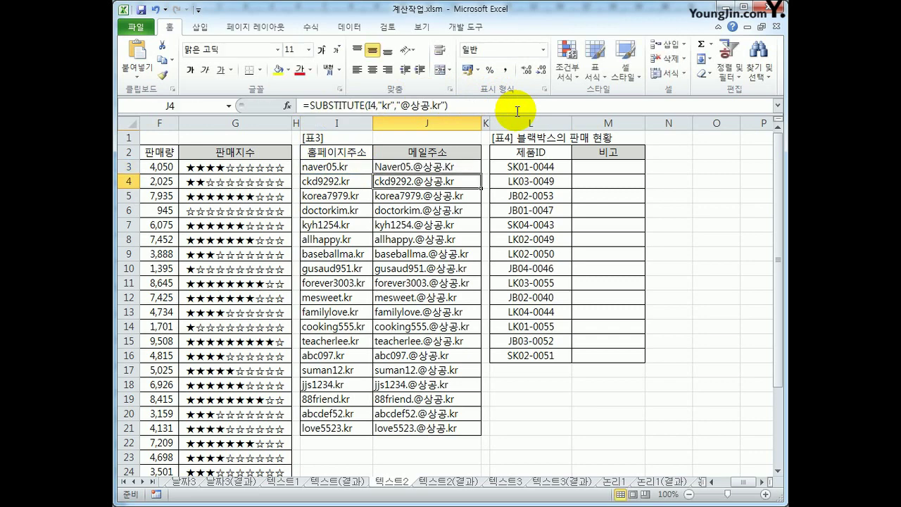
left_click(461, 166)
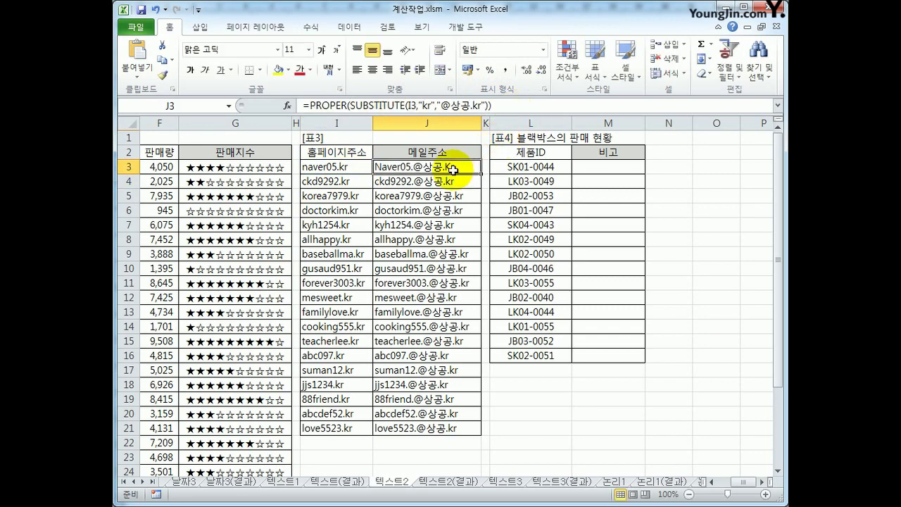
left_click_drag(480, 172, 484, 422)
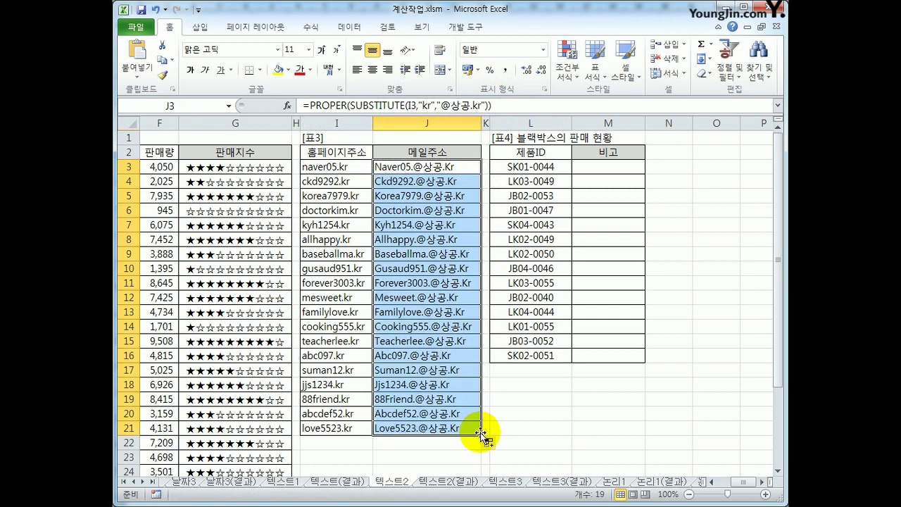
Step: Enter =MOD(RIGHT(L3,4),4) in M3 of 표4's 비고 column
left_click(618, 167)
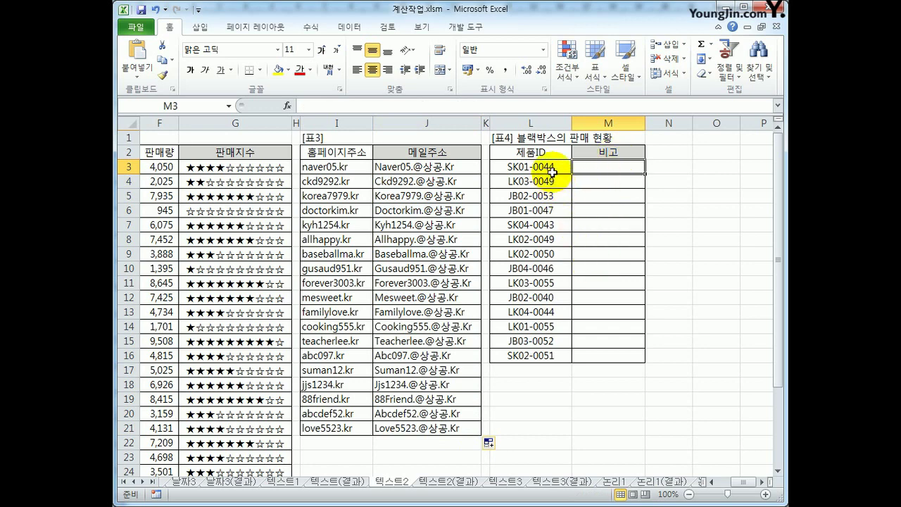
left_click(550, 168)
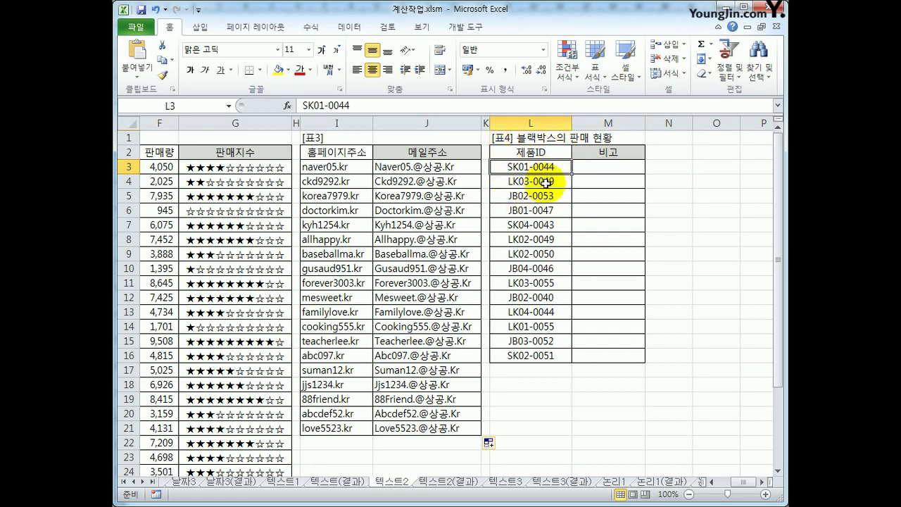
left_click(610, 166)
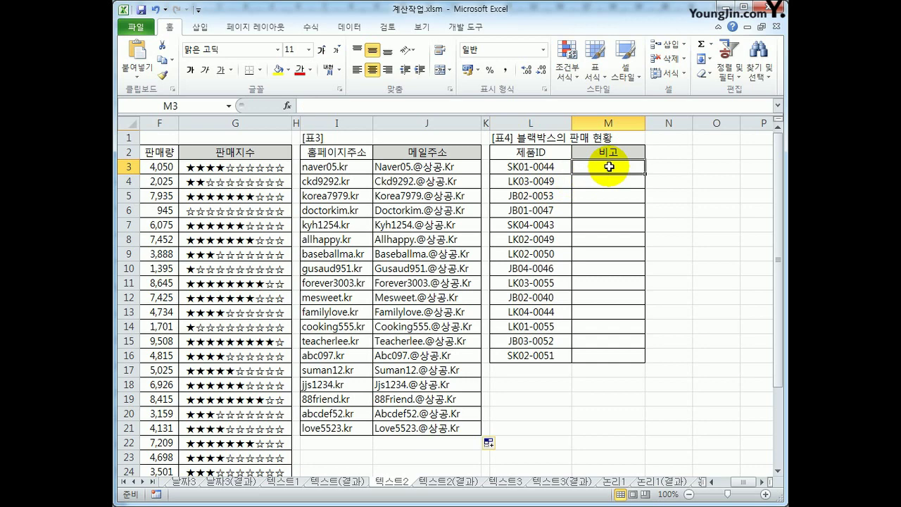
type("=")
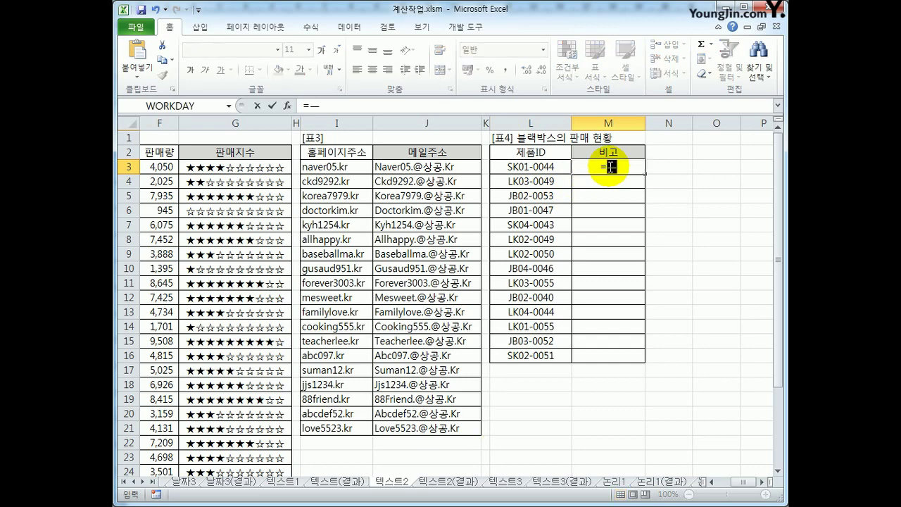
type("mod(")
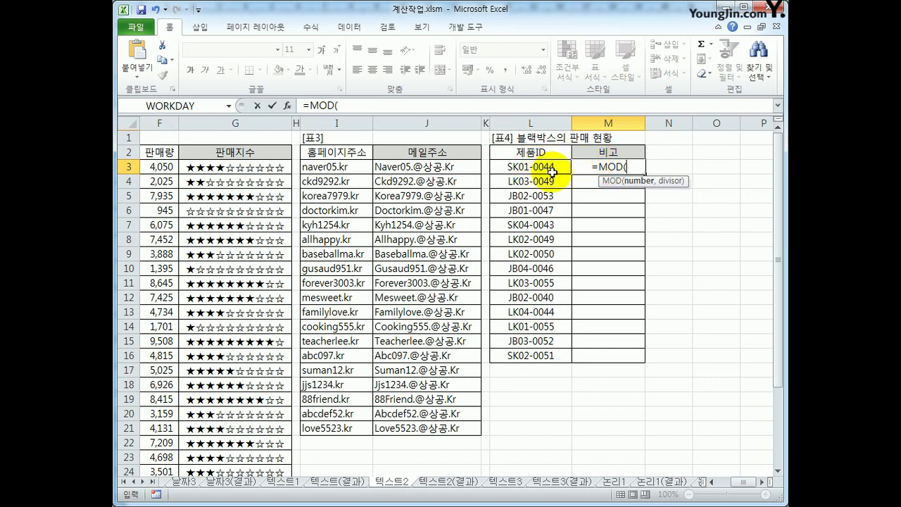
type("right")
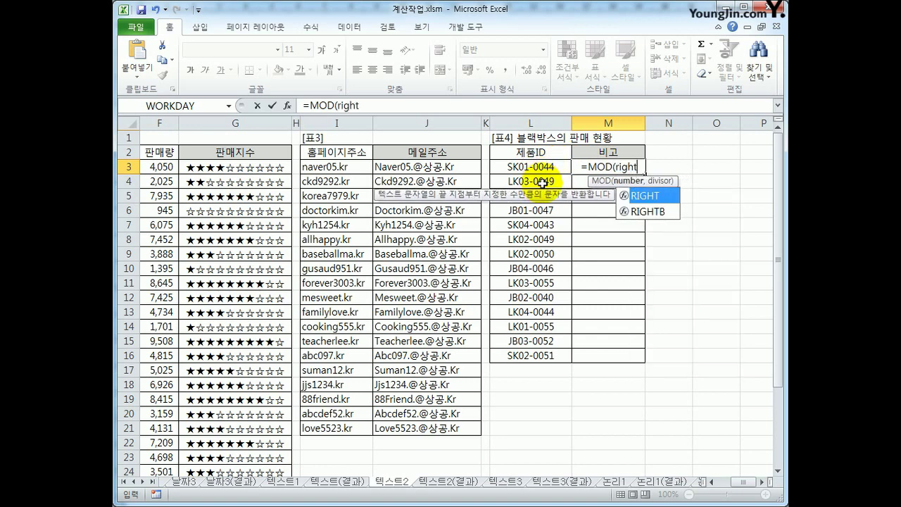
key("Tab")
left_click(549, 166)
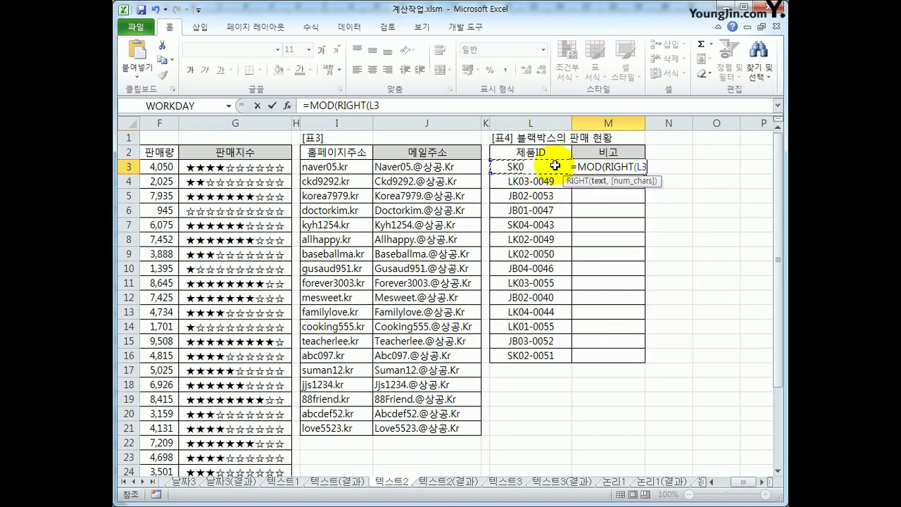
type(",")
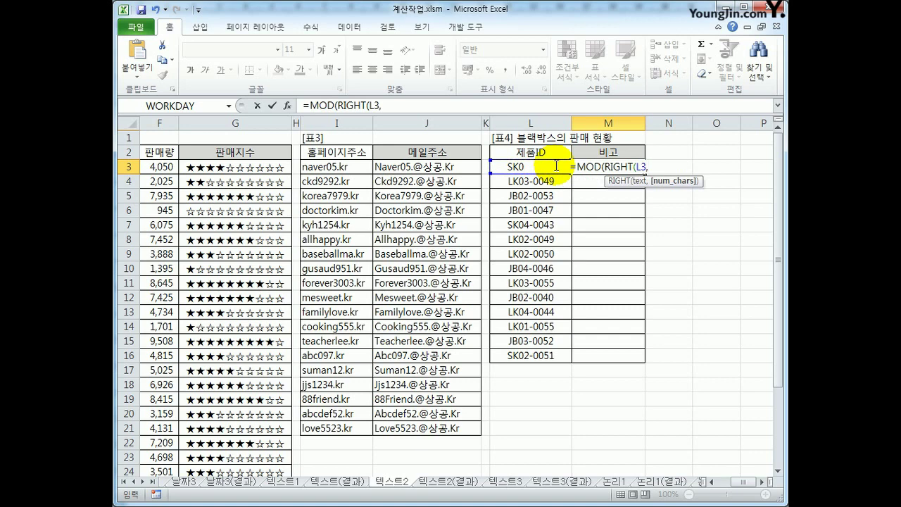
type("4),")
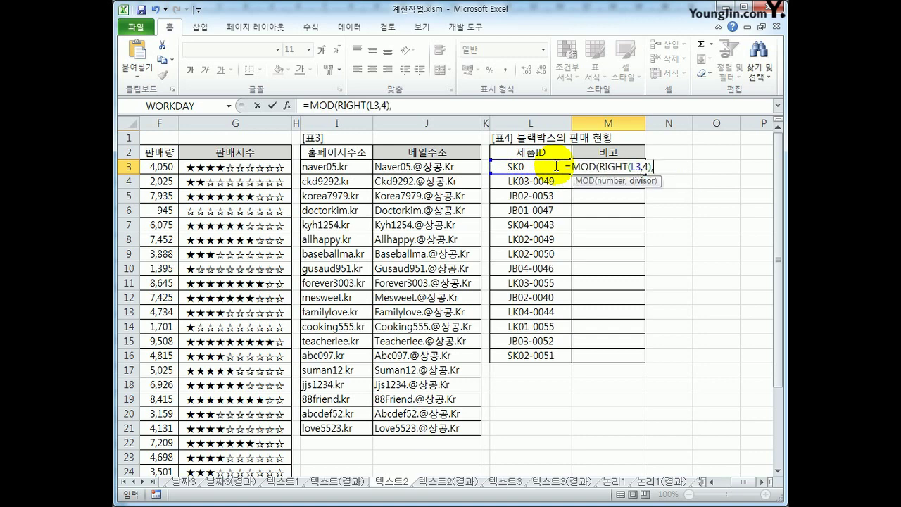
type("4)")
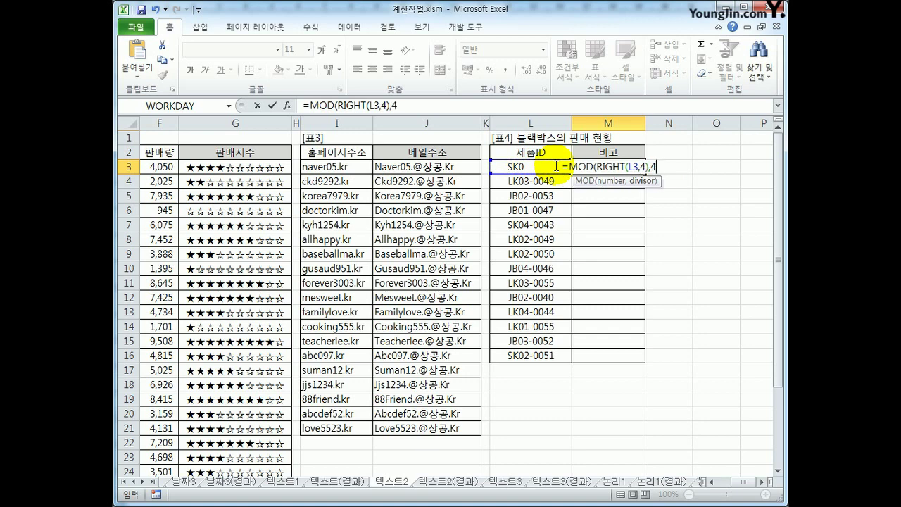
key("Return")
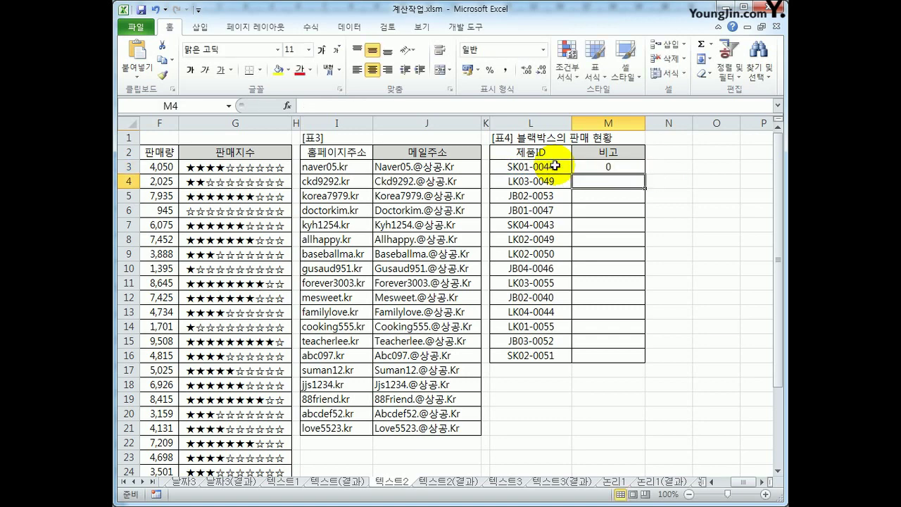
Step: Fill the MOD formula from M3 down through M16 in the 비고 column and reselect M3
key("Up")
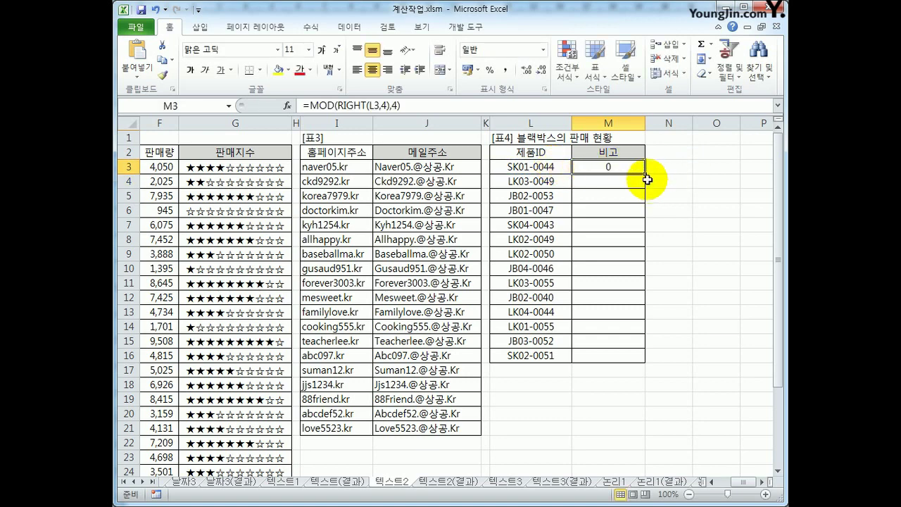
left_click_drag(645, 173, 642, 359)
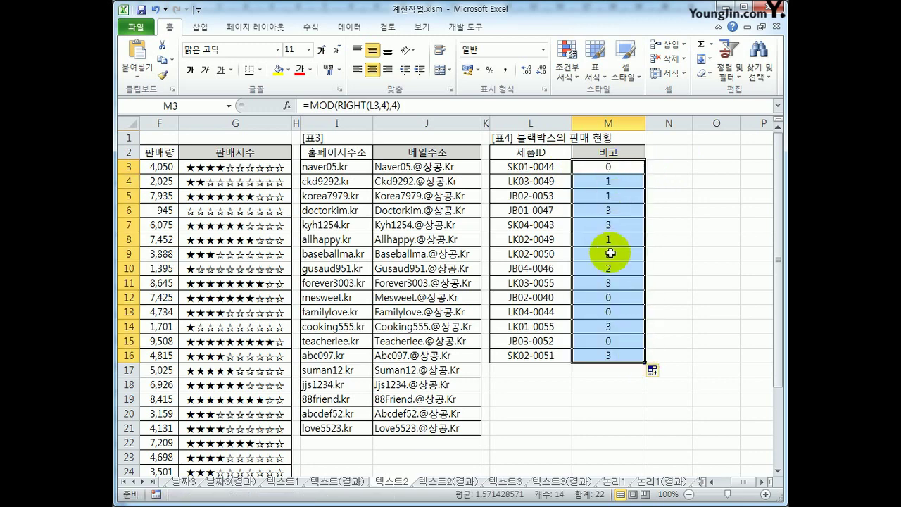
left_click(608, 169)
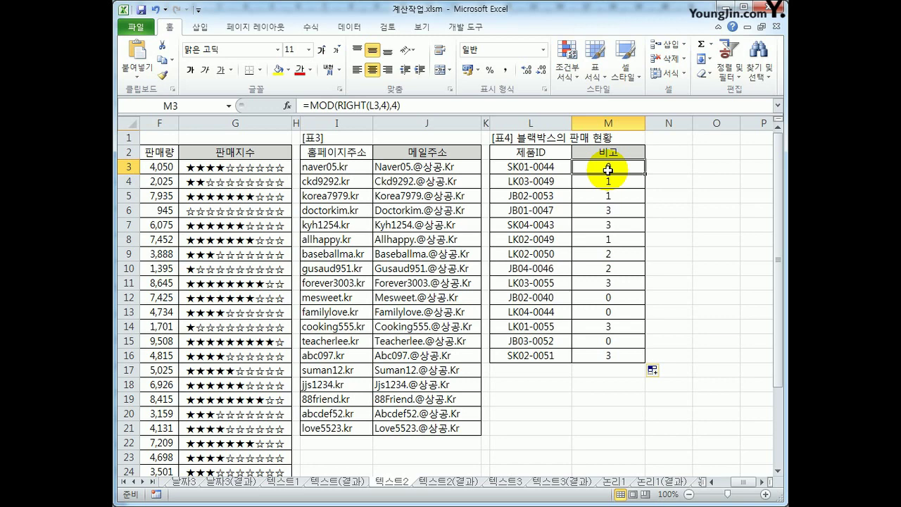
Step: Wrap the MOD formula in M3 in a CHOOSE function and open its function arguments
left_click(309, 105)
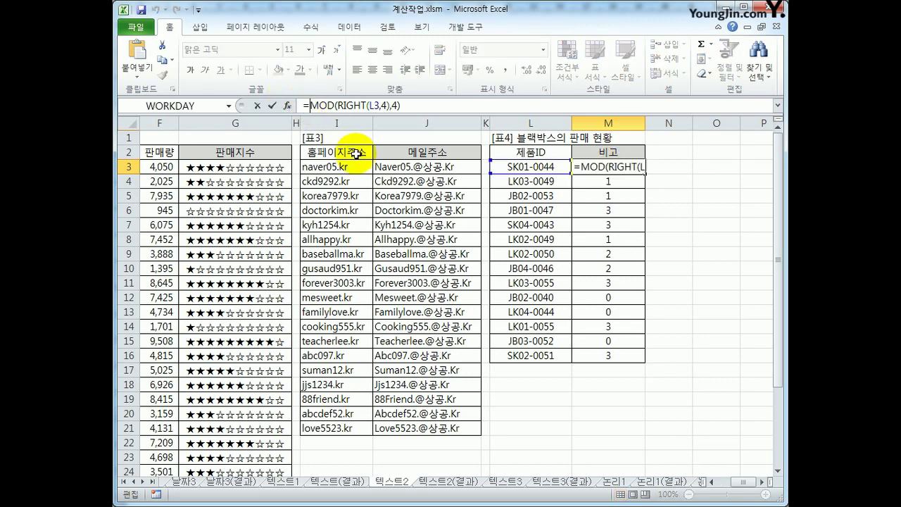
type("choo")
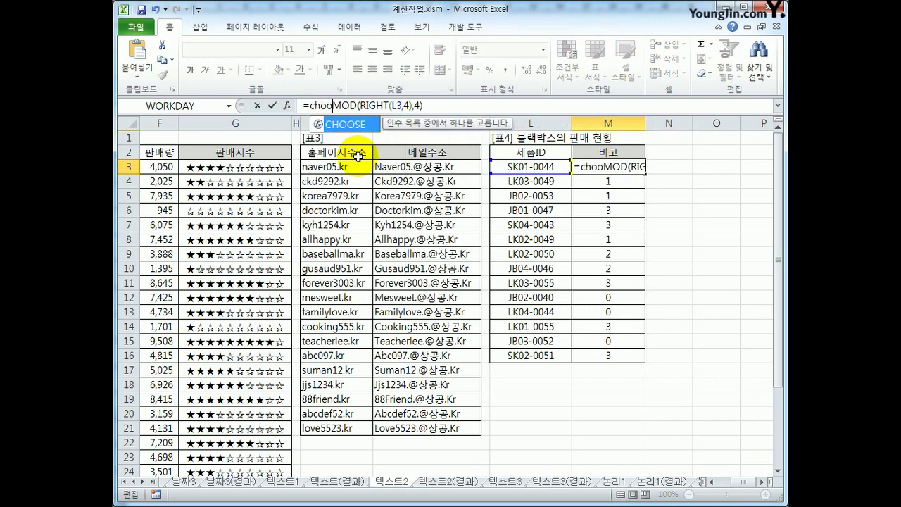
key("Tab")
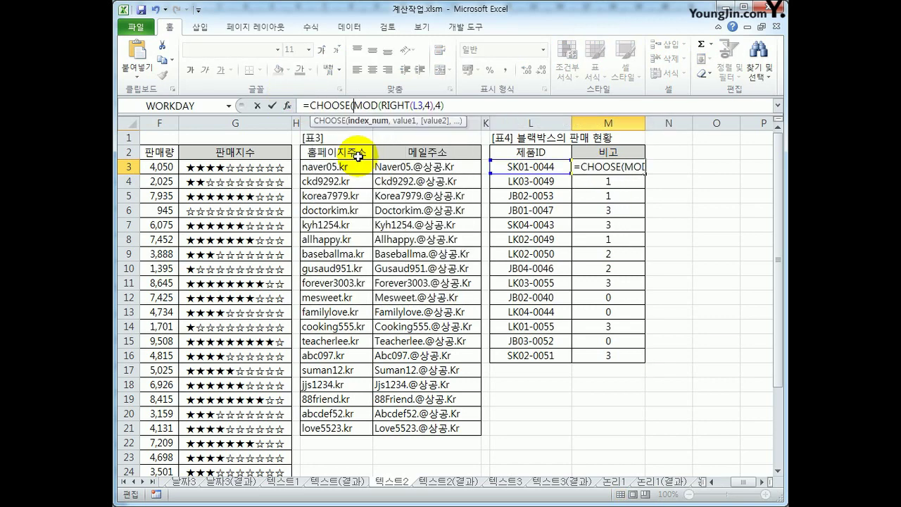
left_click(288, 105)
left_click_drag(429, 164, 442, 237)
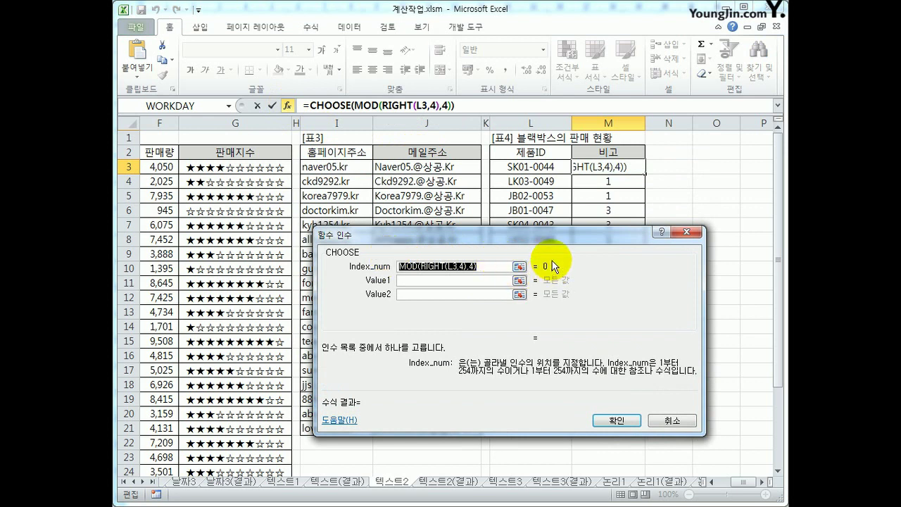
left_click(485, 266)
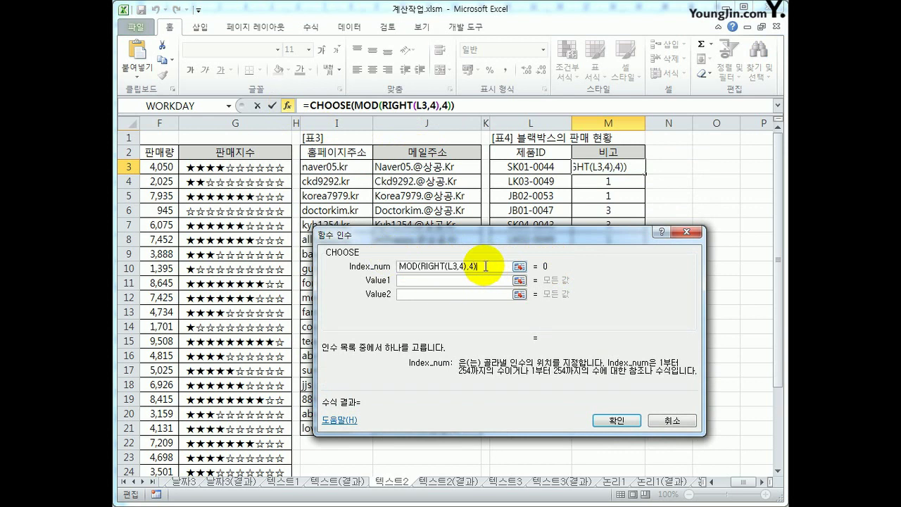
type("+1")
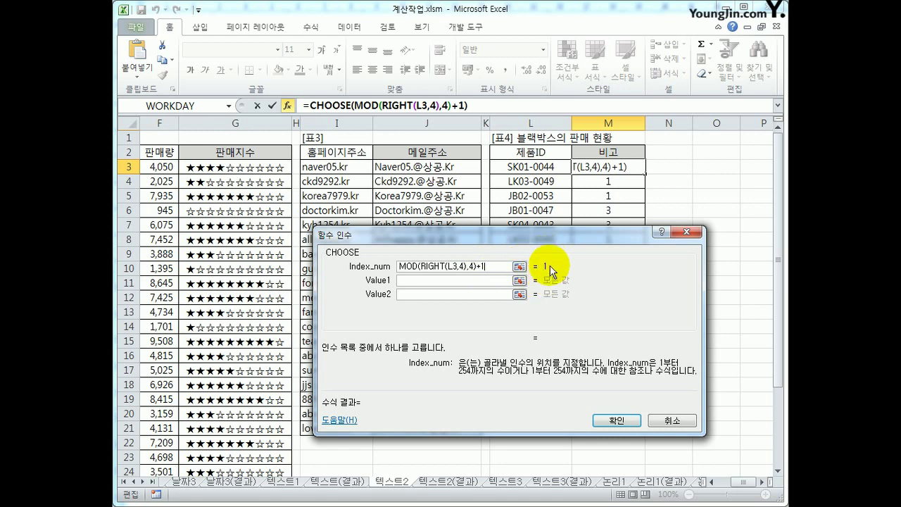
left_click(494, 280)
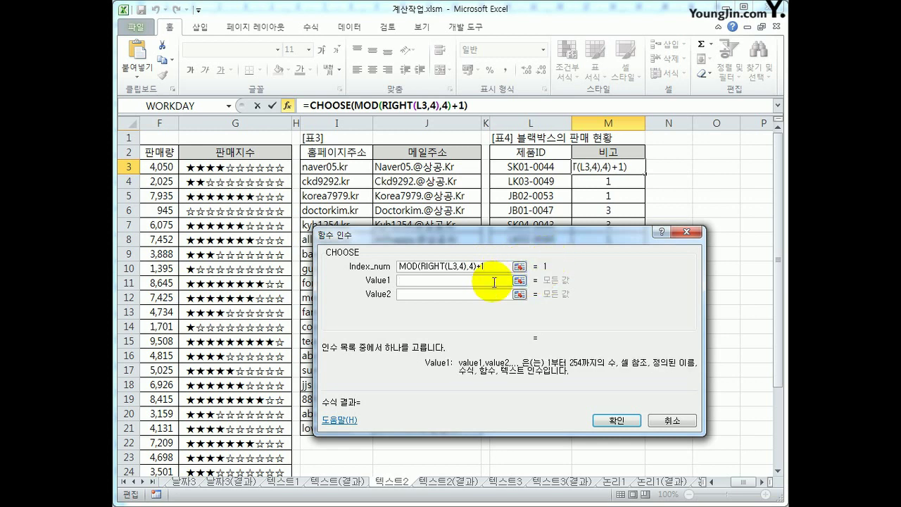
left_click(483, 266)
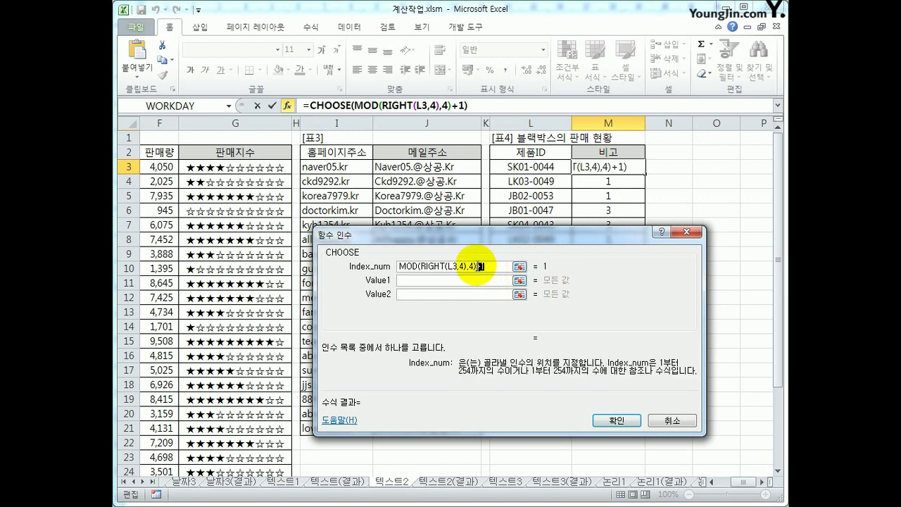
key("Delete")
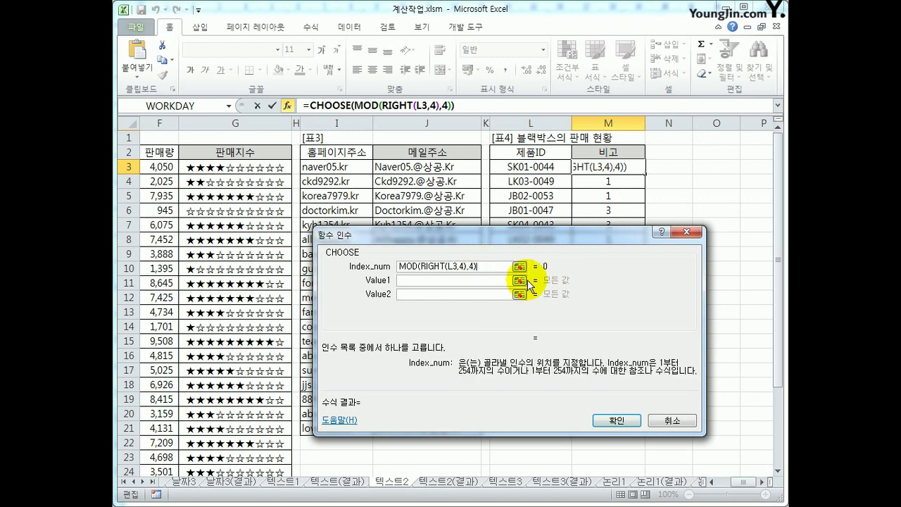
Step: Set the CHOOSE values 1 to 4 to 수동녹화, 수시/충격감지, 충격감지 and 수시감지
left_click(485, 280)
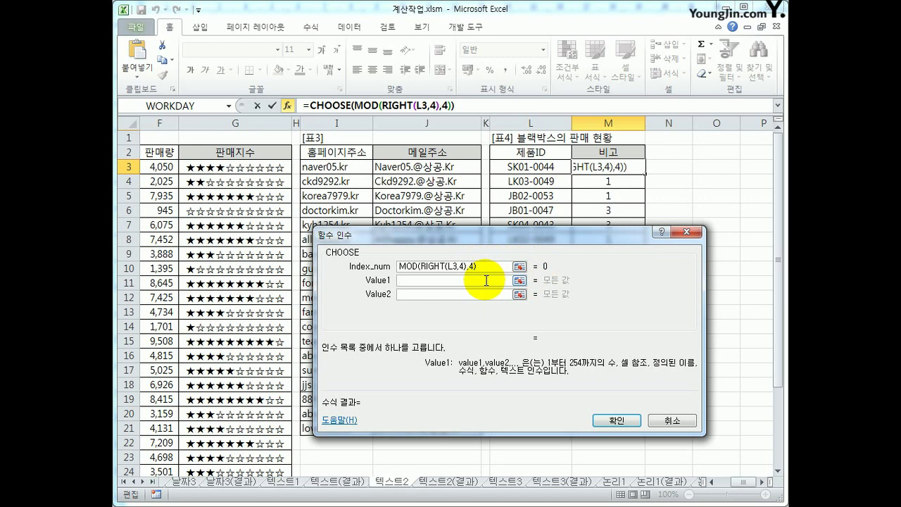
type("순")
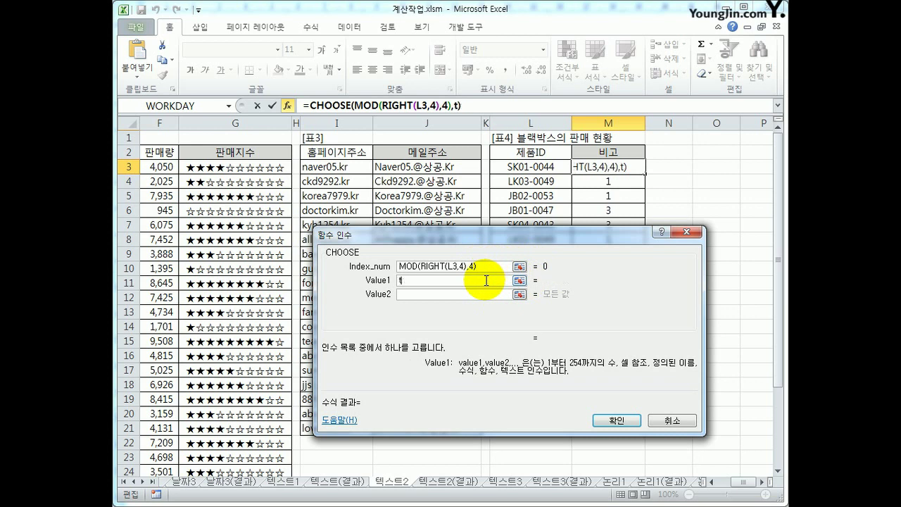
type("동녹화")
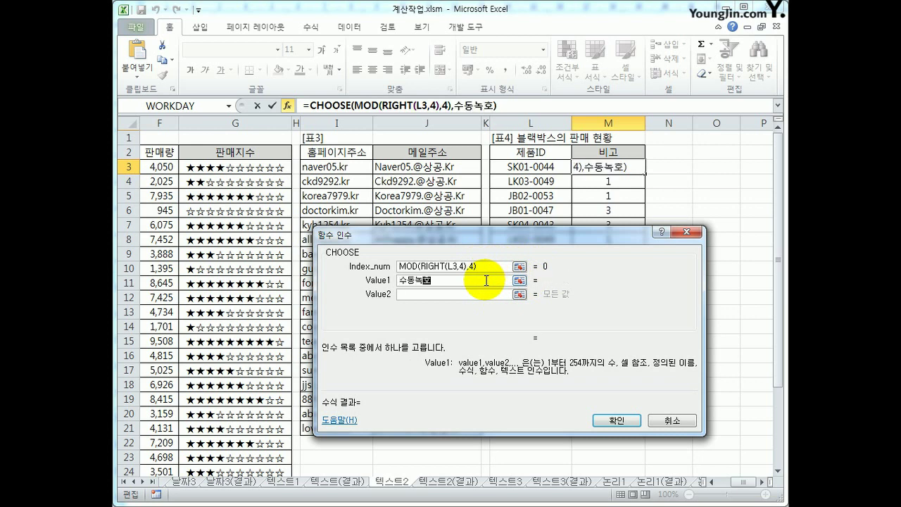
key("Tab")
type("수시")
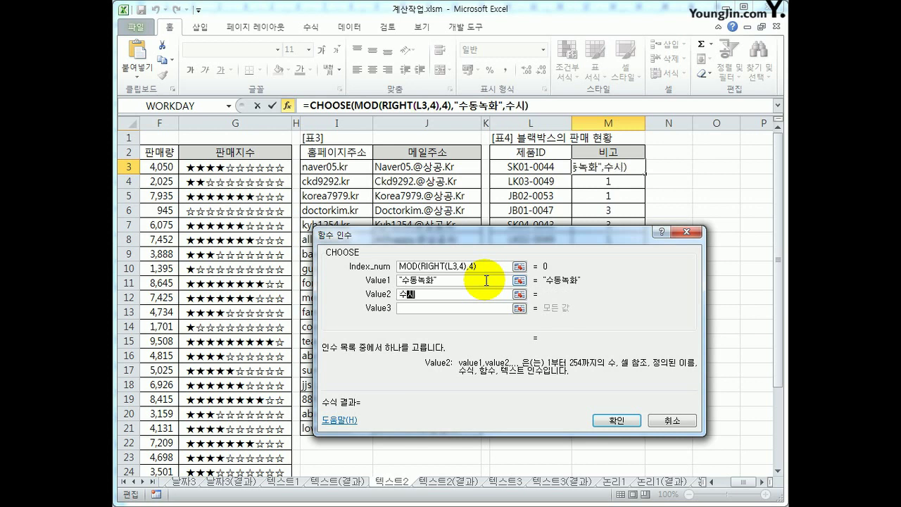
type("/충격감지")
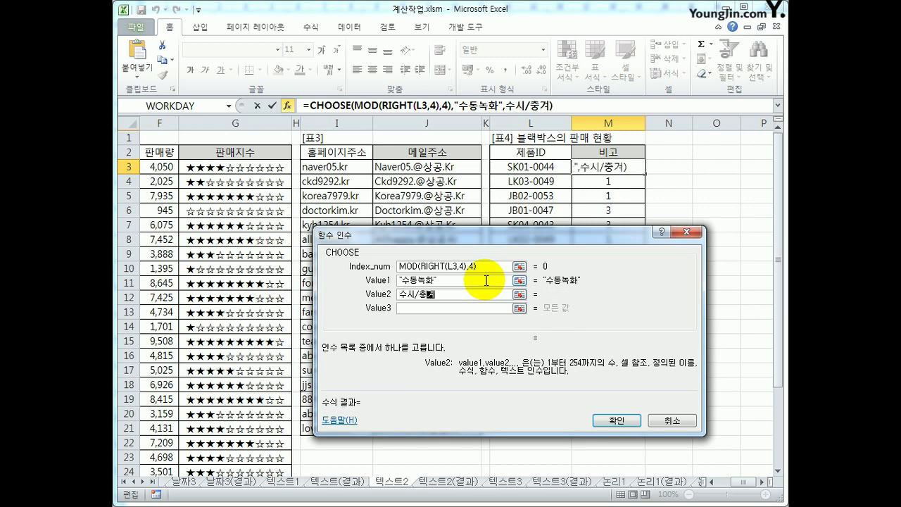
key("Tab")
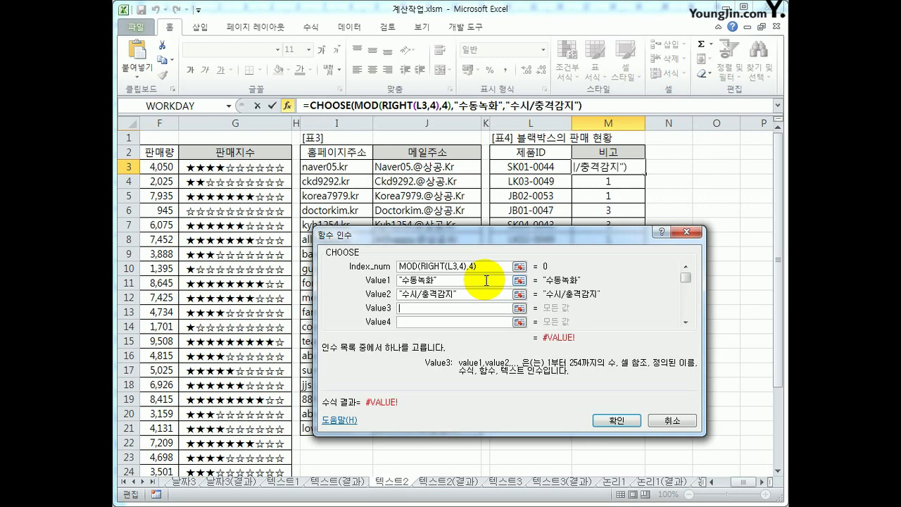
type("충격감지")
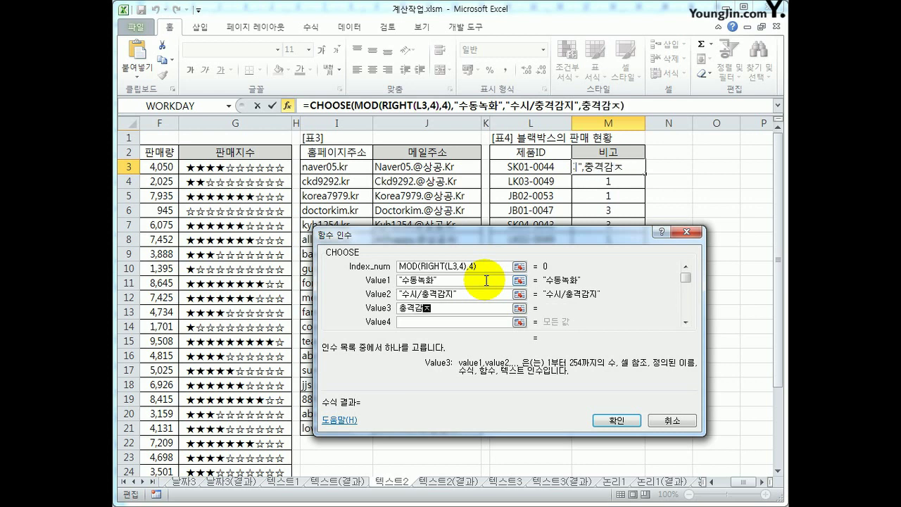
key("Tab")
type("수시감지")
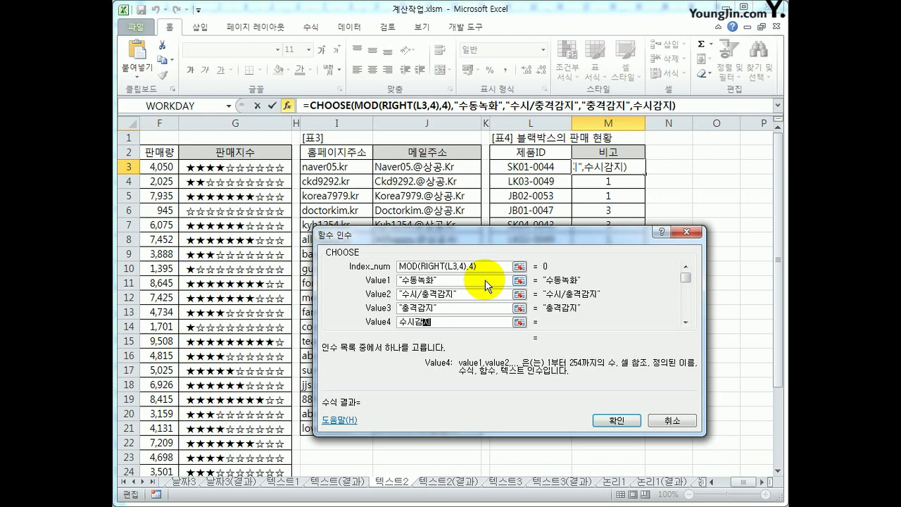
Step: Review the four CHOOSE values, accept the formula in M3 and fill it down through M16
left_click(481, 279)
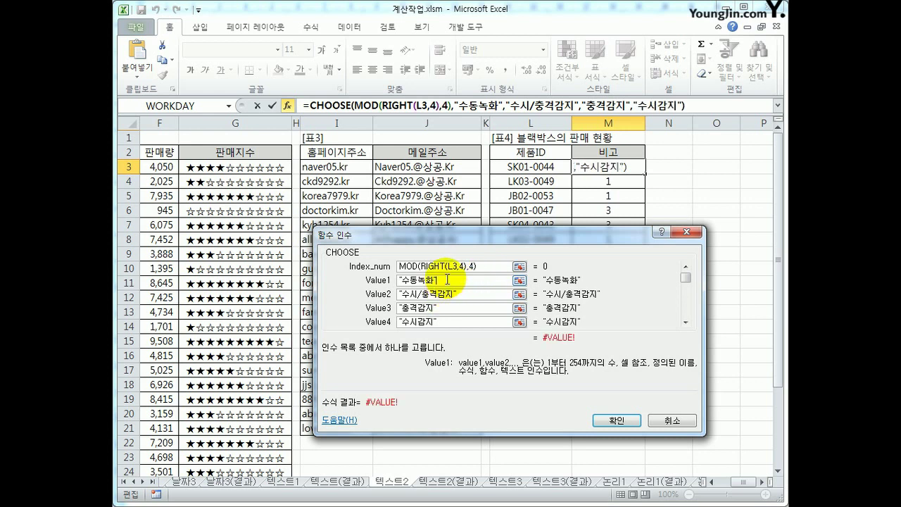
left_click_drag(450, 280, 373, 264)
left_click_drag(464, 296, 369, 298)
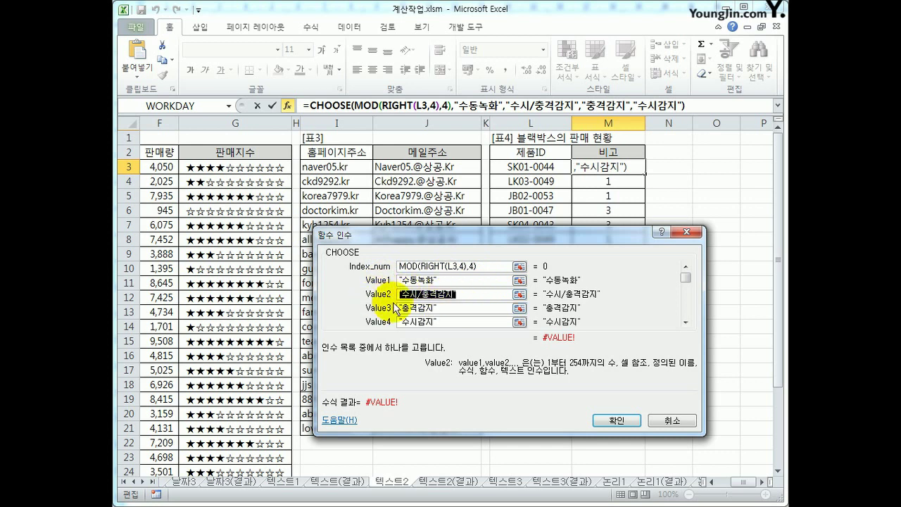
left_click_drag(451, 307, 389, 309)
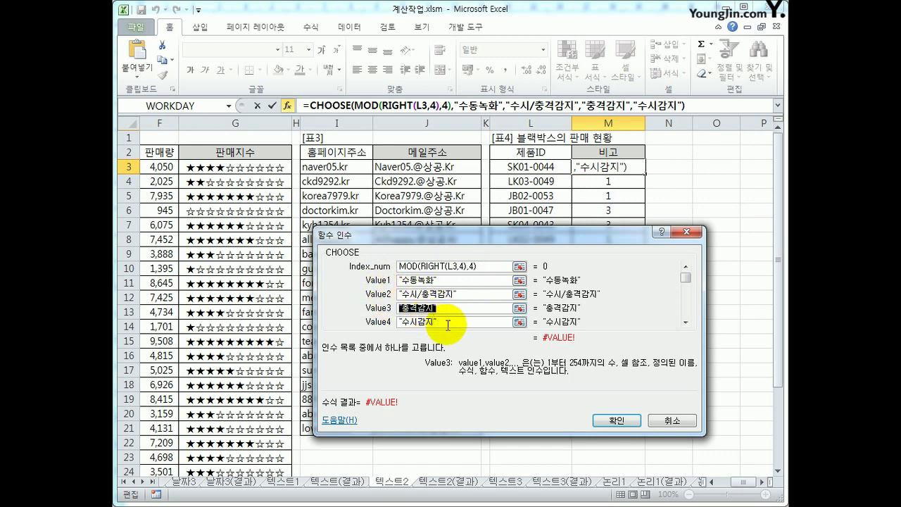
left_click_drag(451, 321, 343, 308)
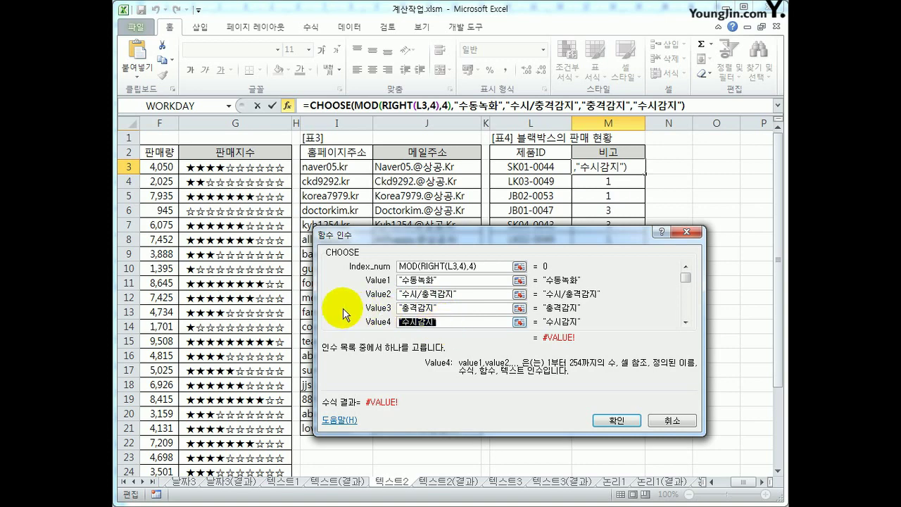
left_click(629, 420)
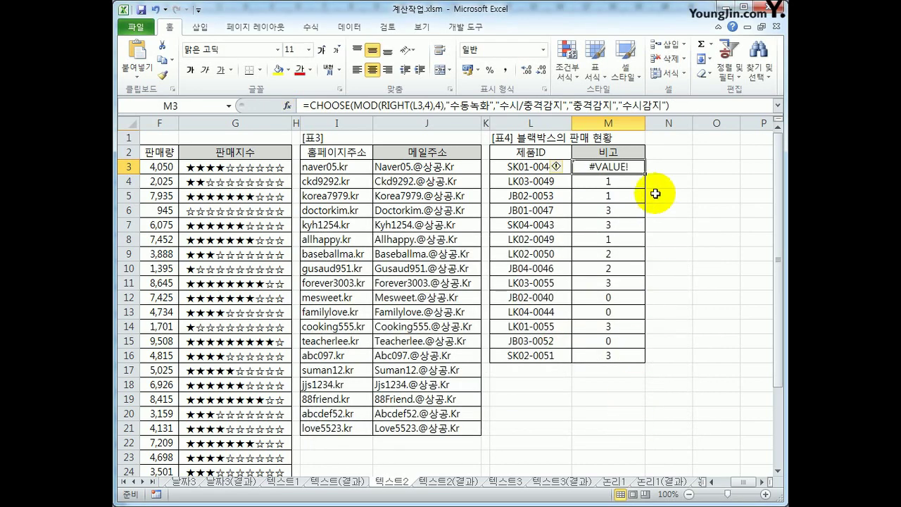
left_click_drag(644, 173, 624, 365)
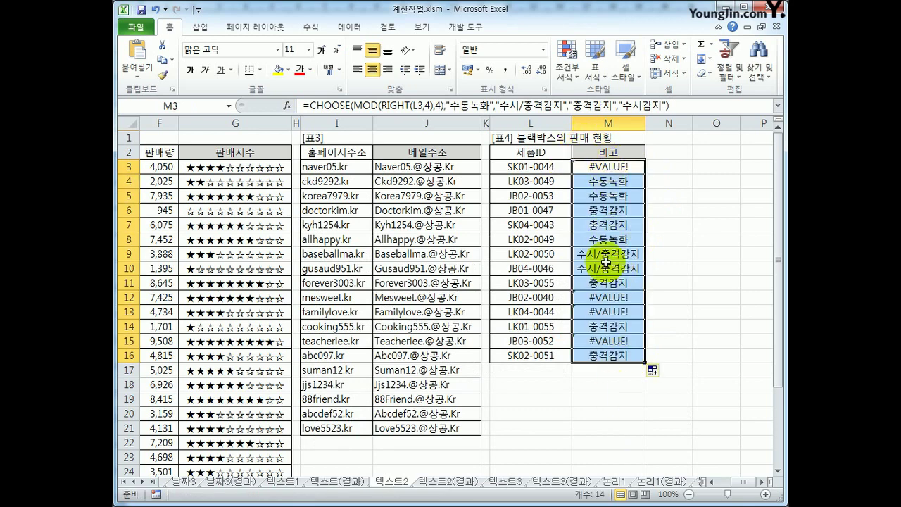
Step: Add +1 to the MOD index number of the CHOOSE formula in M3 and refill the 비고 column through M16
left_click(601, 169)
left_click(286, 105)
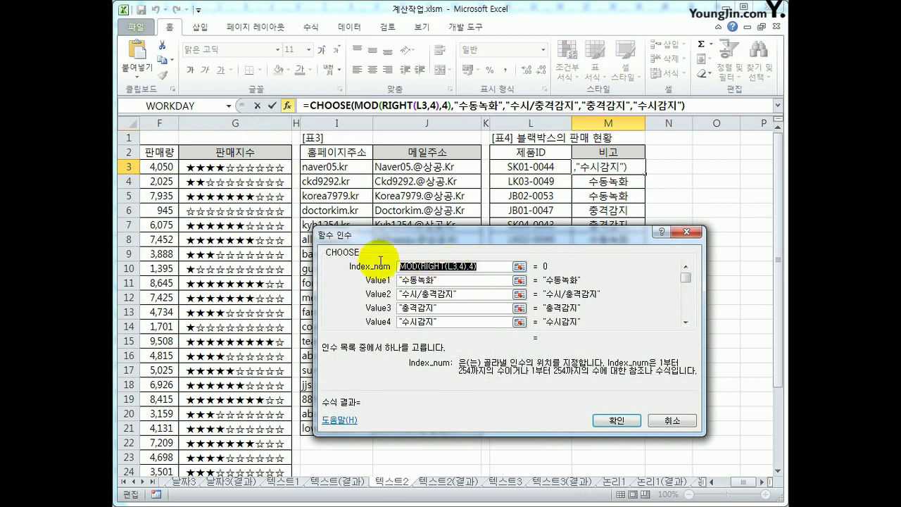
left_click(486, 266)
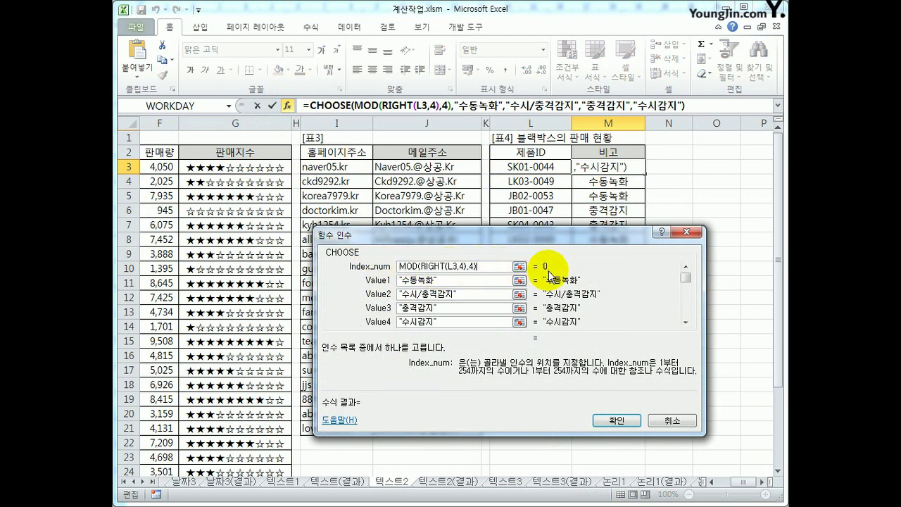
key("Tab")
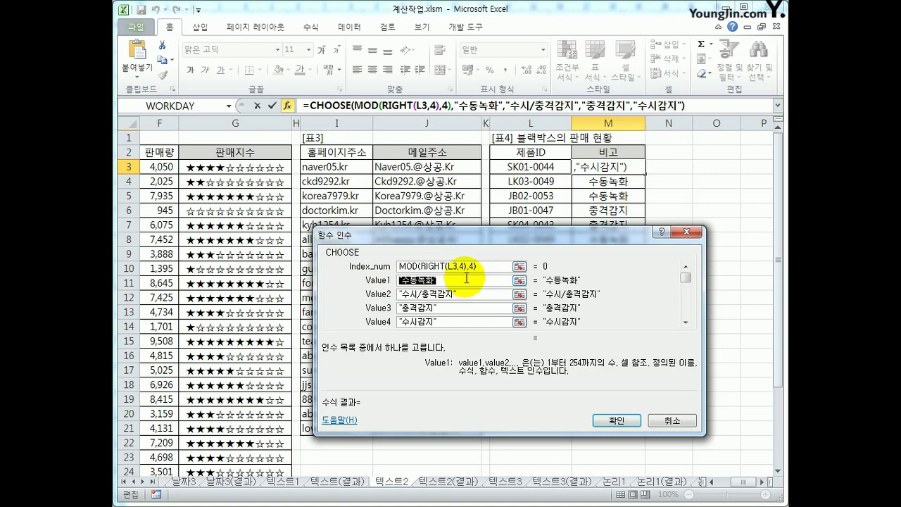
key("End")
left_click(487, 266)
type("+1")
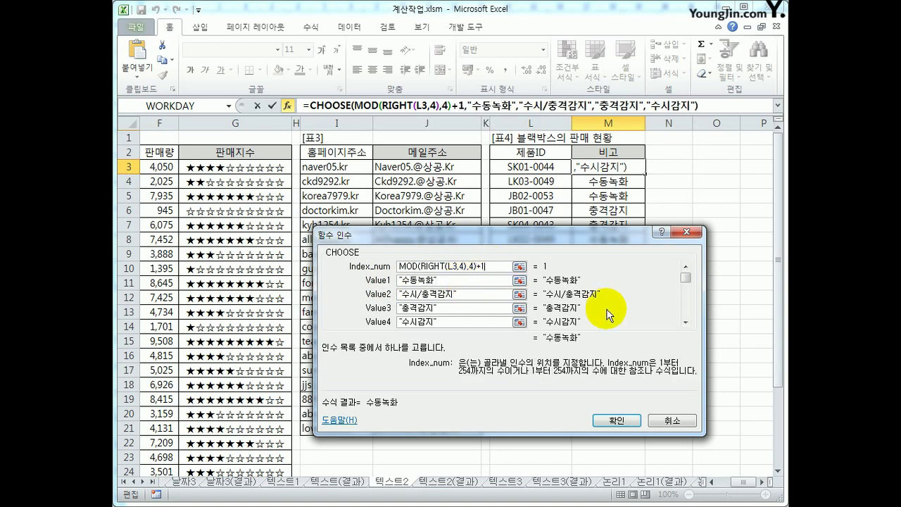
key("Return")
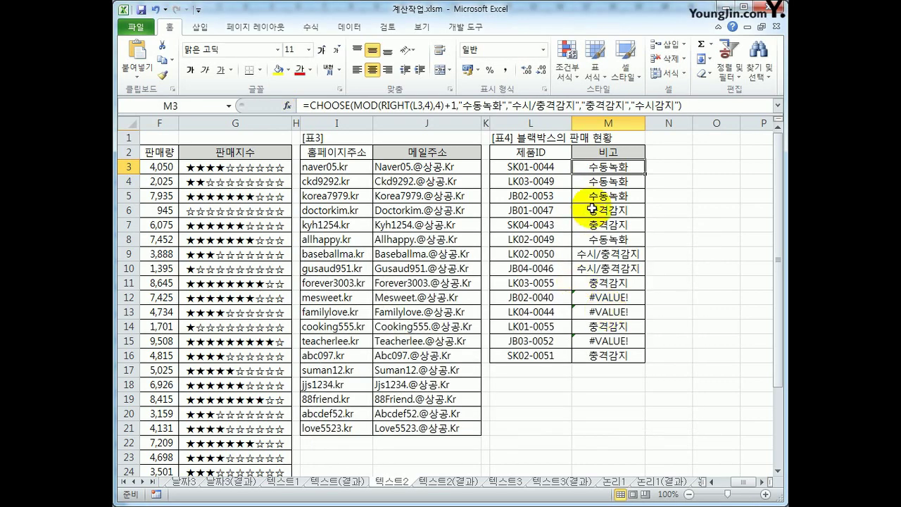
left_click_drag(644, 174, 642, 358)
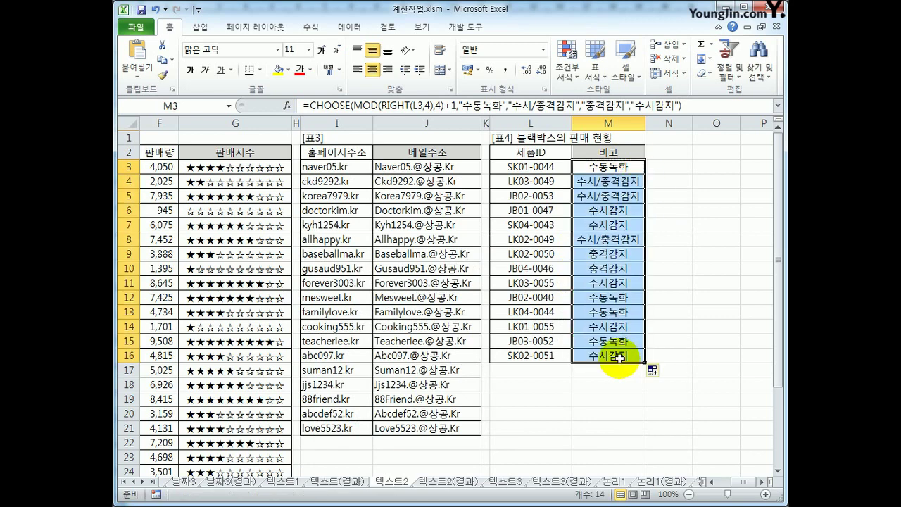
left_click(598, 183)
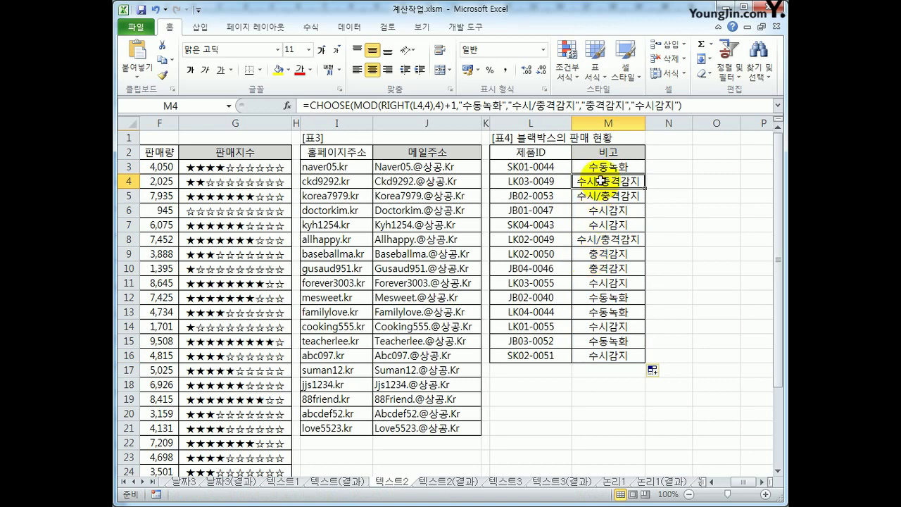
left_click_drag(604, 167, 604, 354)
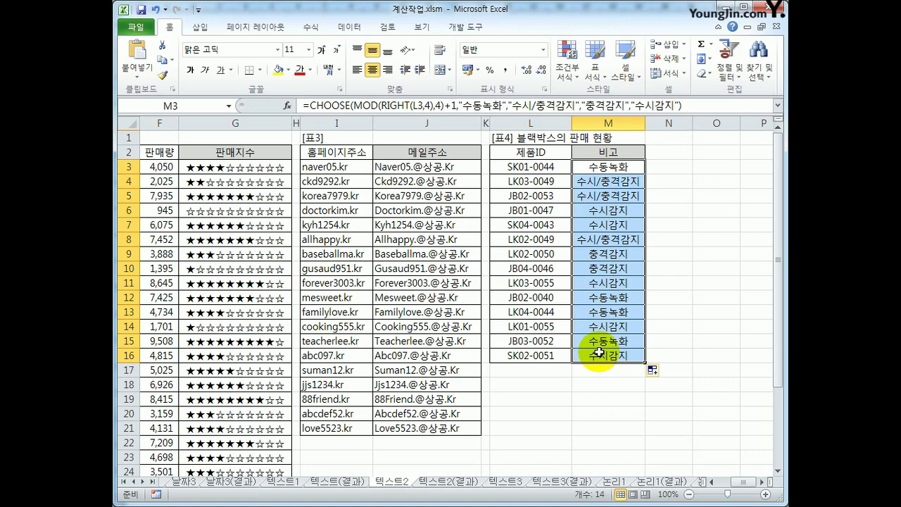
Step: Switch to the 텍스트3 sheet and select G3, the first 포인트점수 cell of 표1
left_click(499, 481)
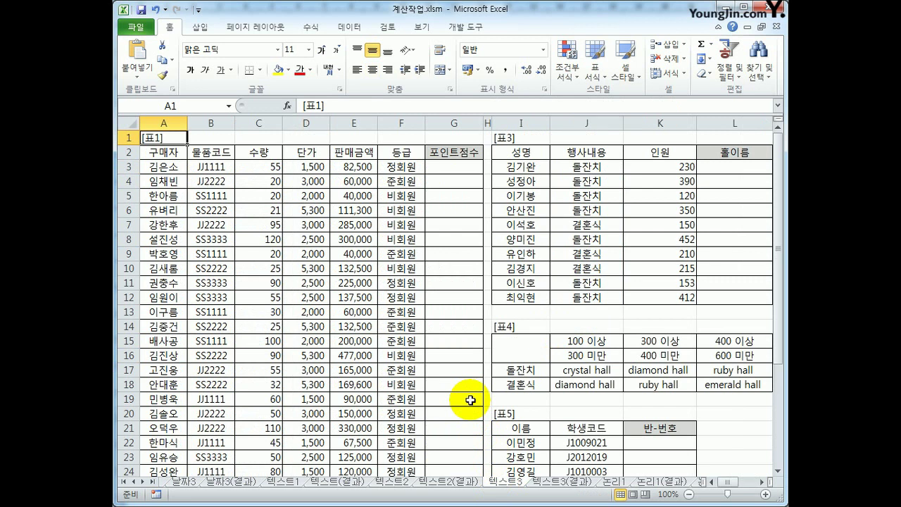
left_click(263, 169)
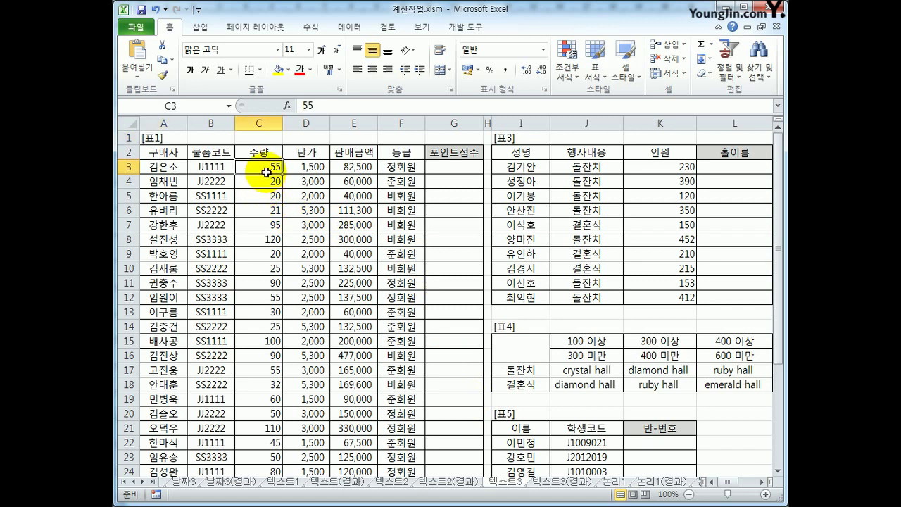
left_click(392, 167)
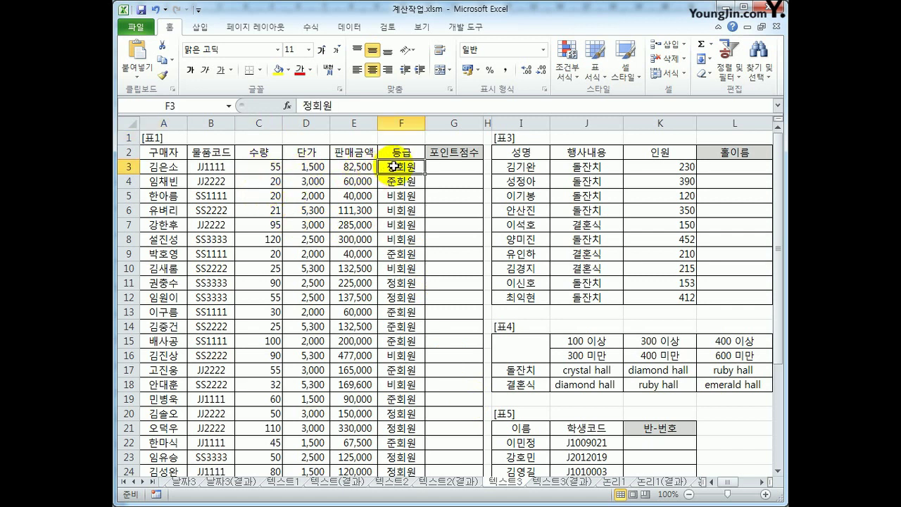
left_click(477, 168)
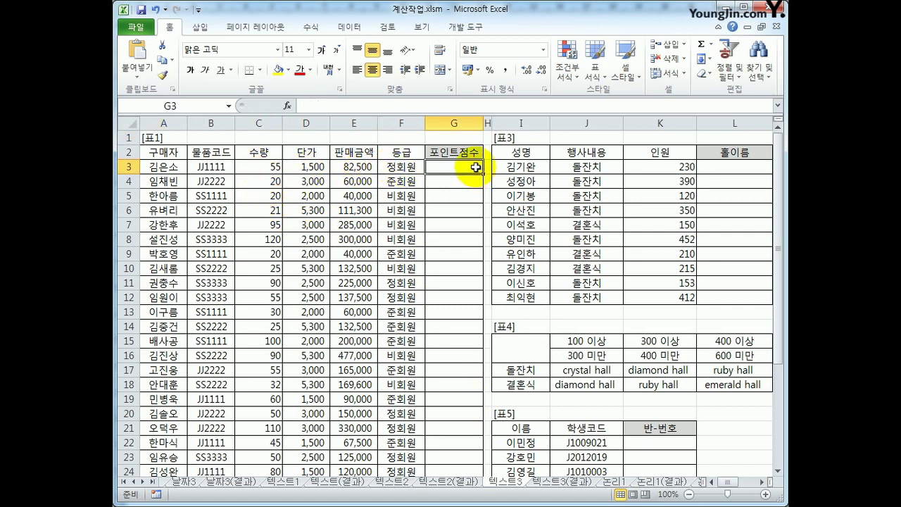
Step: Examine the 수량 column of 표1 against the quantity thresholds in A28:A33 of the 표2 할인율표
scroll(470, 168, "down", 3)
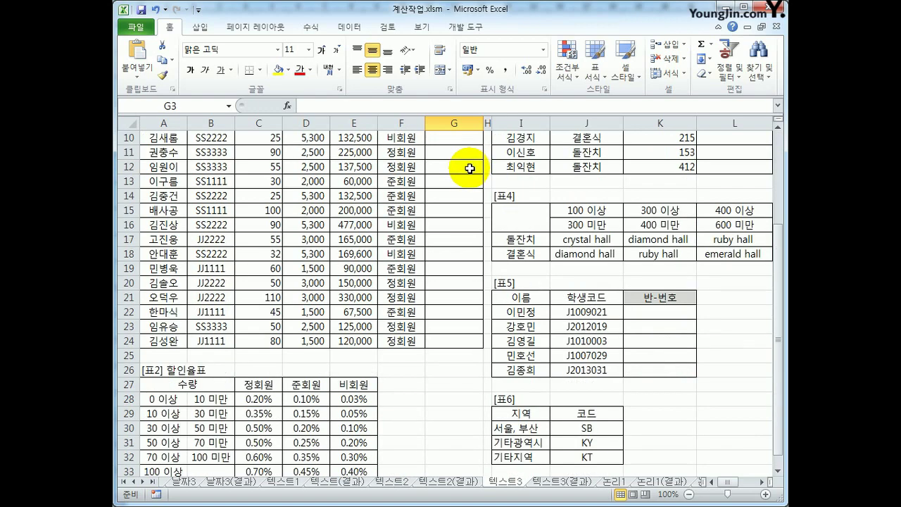
scroll(468, 169, "down", 2)
scroll(468, 168, "up", 5)
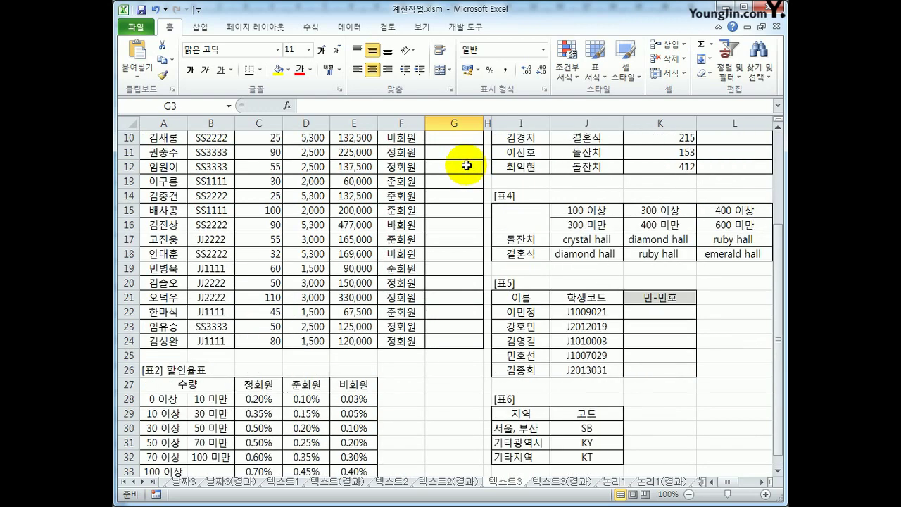
left_click_drag(255, 167, 246, 439)
scroll(281, 433, "down", 4)
left_click_drag(164, 326, 163, 400)
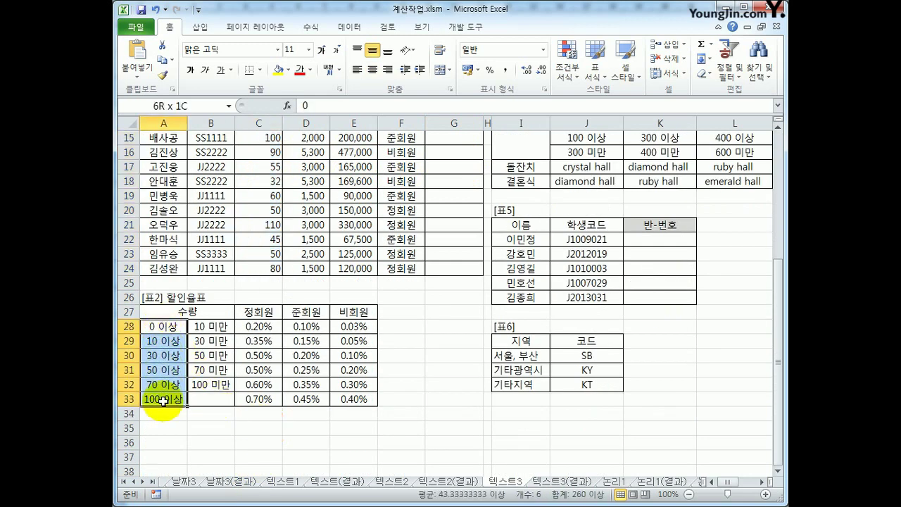
left_click_drag(151, 326, 157, 399)
left_click(158, 328)
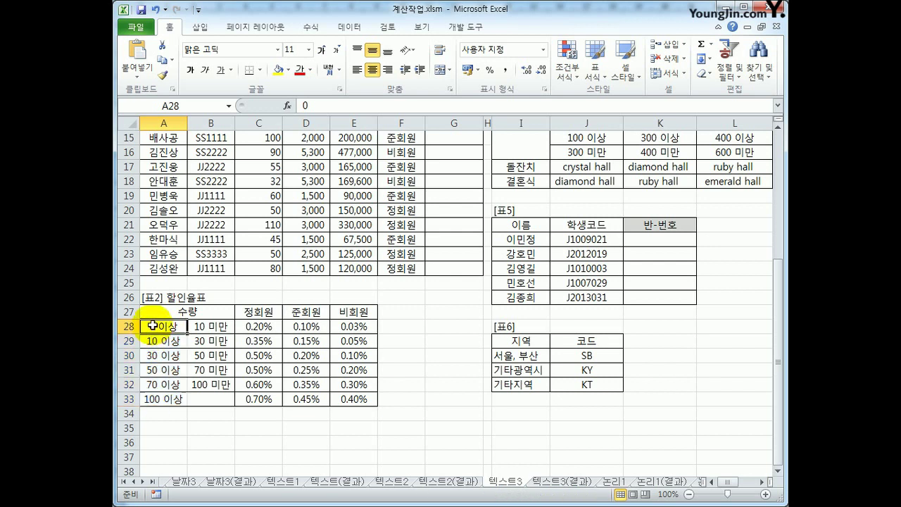
left_click(158, 341)
left_click(159, 356)
left_click(161, 371)
left_click(161, 384)
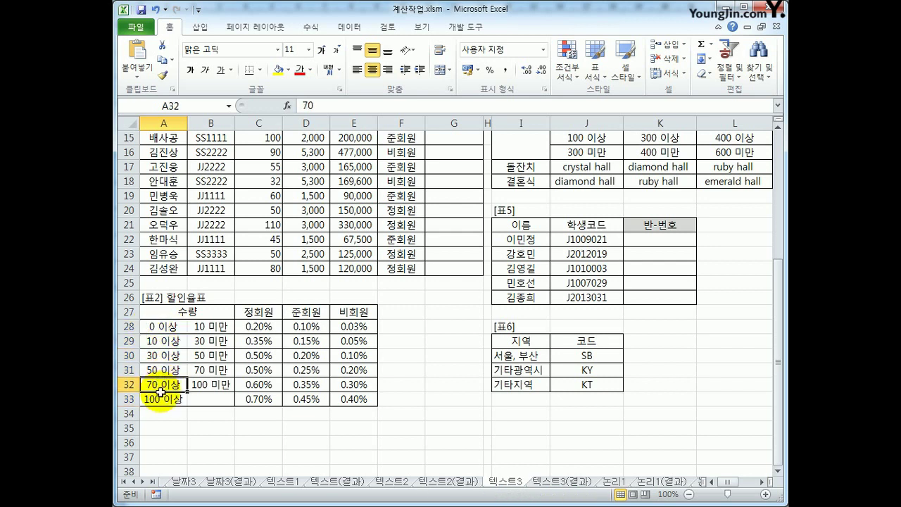
left_click(162, 398)
left_click_drag(158, 327, 169, 398)
scroll(288, 334, "up", 5)
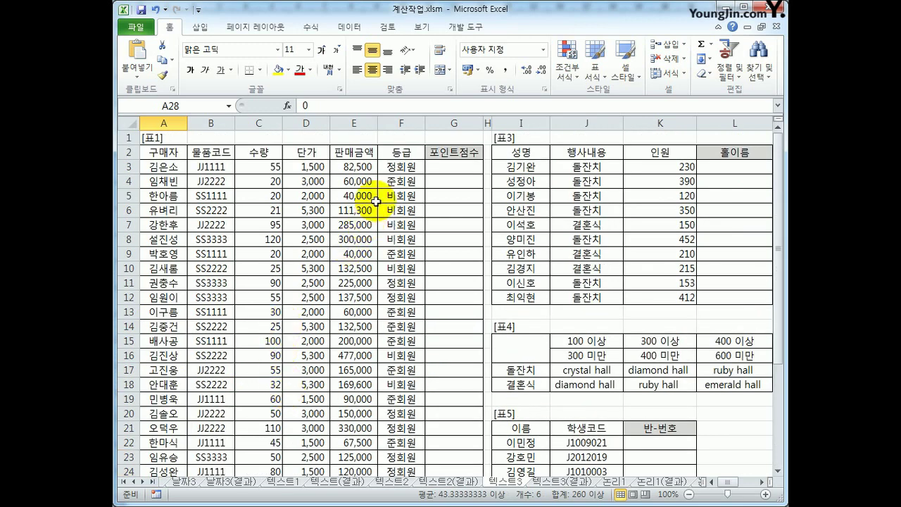
Step: Examine the 등급 headings C27:E27 and the lookup range A28:E33 of 표2, and reselect G3 in 표1
left_click(414, 162)
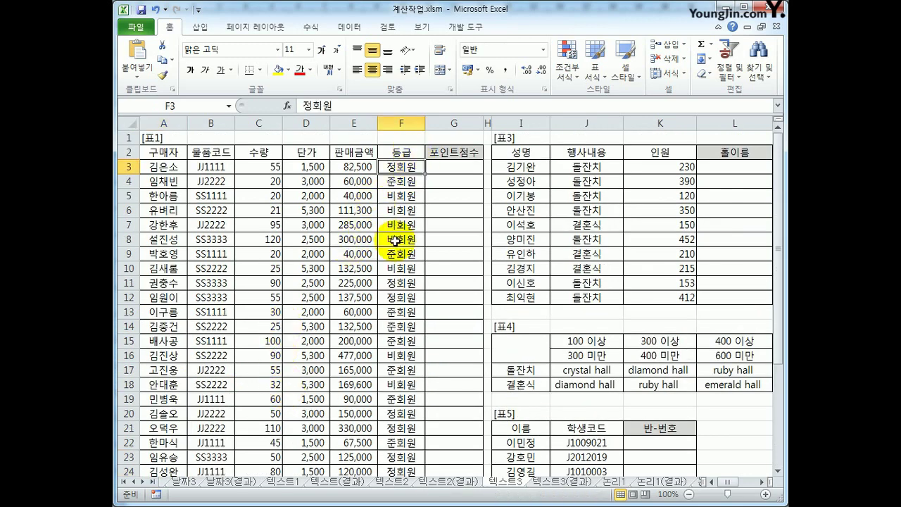
scroll(396, 240, "down", 3)
left_click_drag(258, 384, 367, 386)
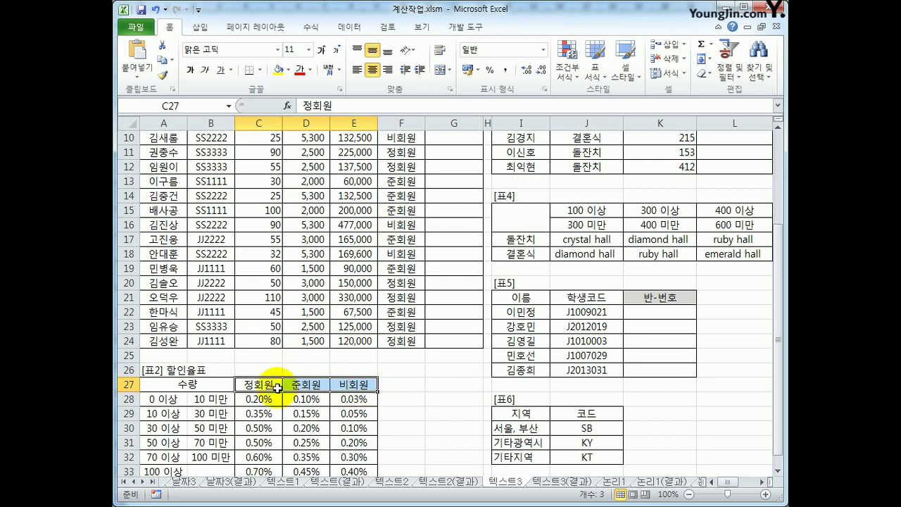
left_click_drag(261, 385, 350, 385)
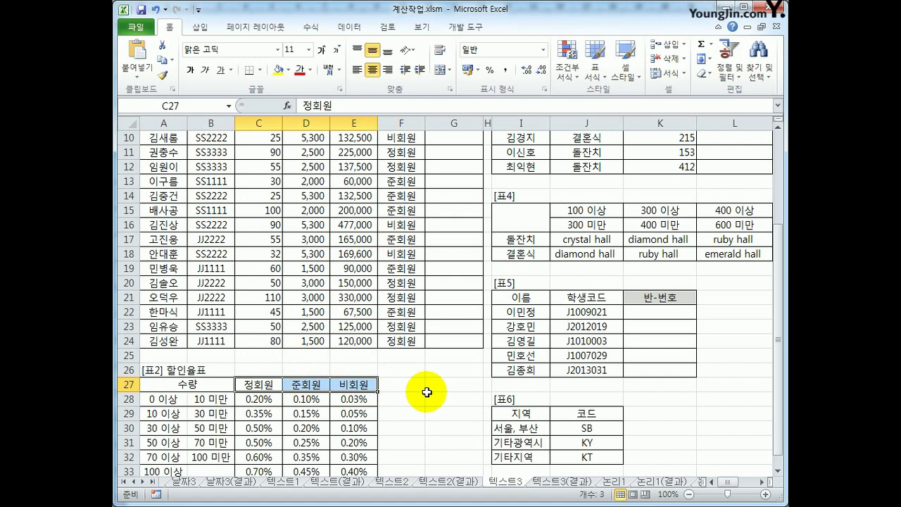
scroll(426, 392, "down", 2)
left_click_drag(171, 298, 332, 386)
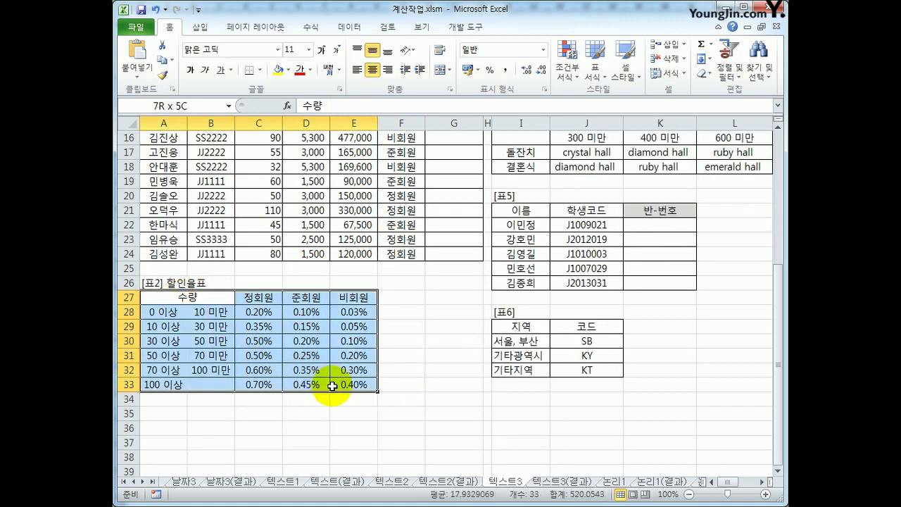
left_click_drag(204, 300, 172, 389)
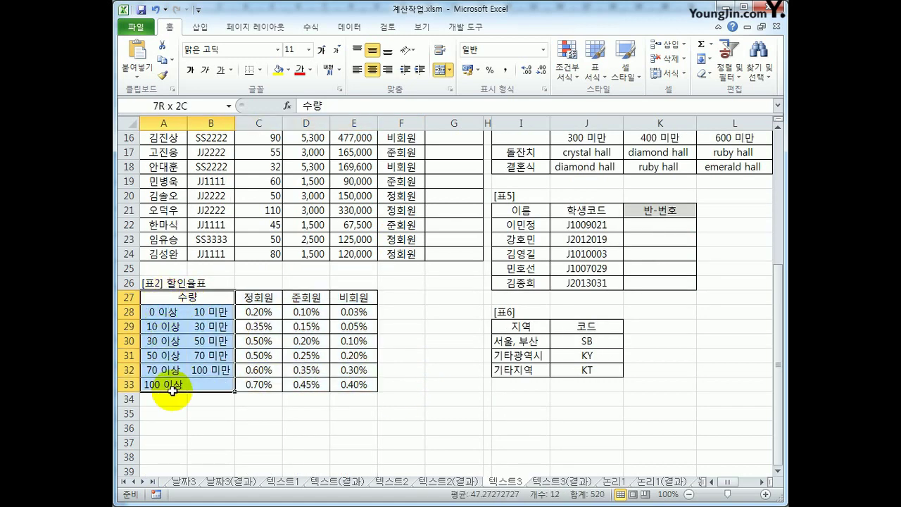
left_click_drag(258, 297, 257, 383)
left_click_drag(302, 294, 302, 382)
left_click_drag(353, 297, 351, 380)
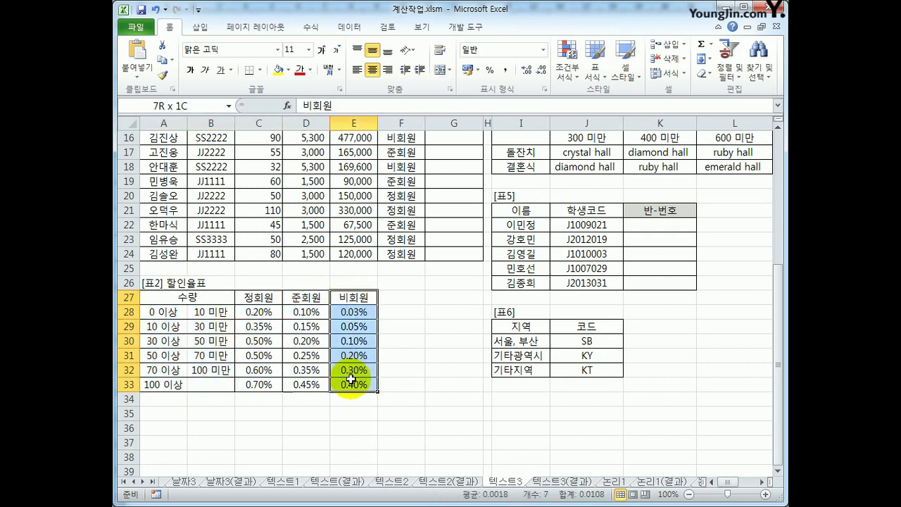
left_click_drag(167, 312, 364, 385)
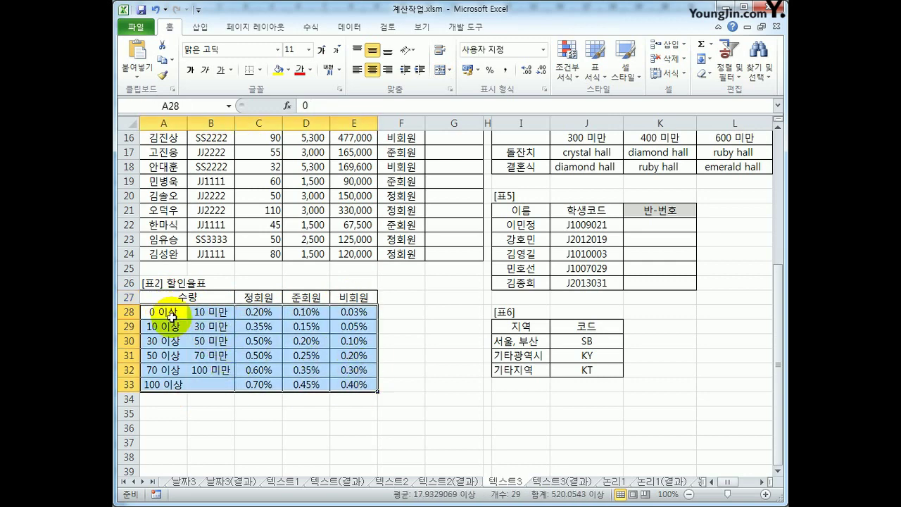
left_click_drag(169, 313, 345, 386)
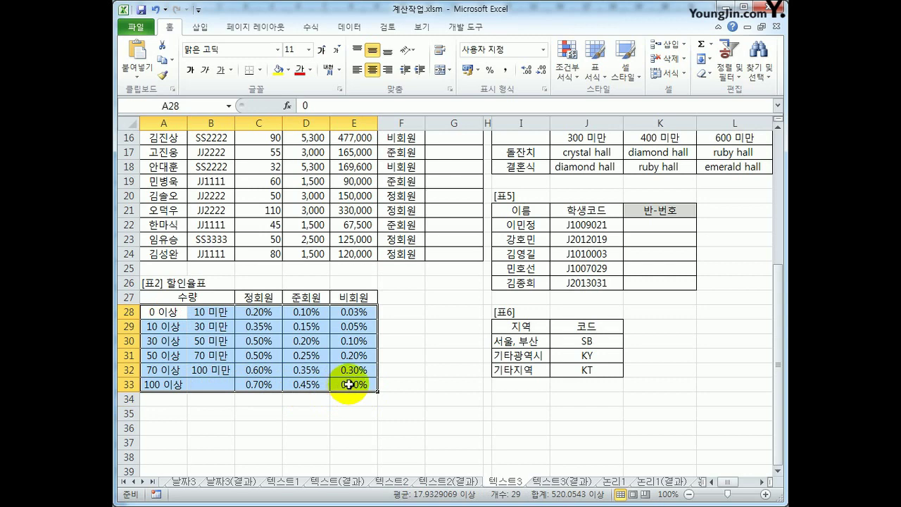
scroll(349, 384, "up", 5)
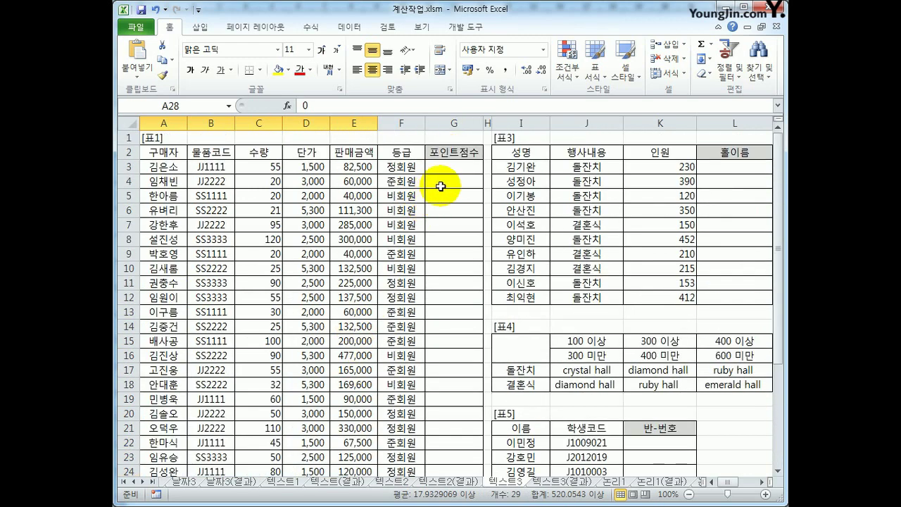
left_click(454, 167)
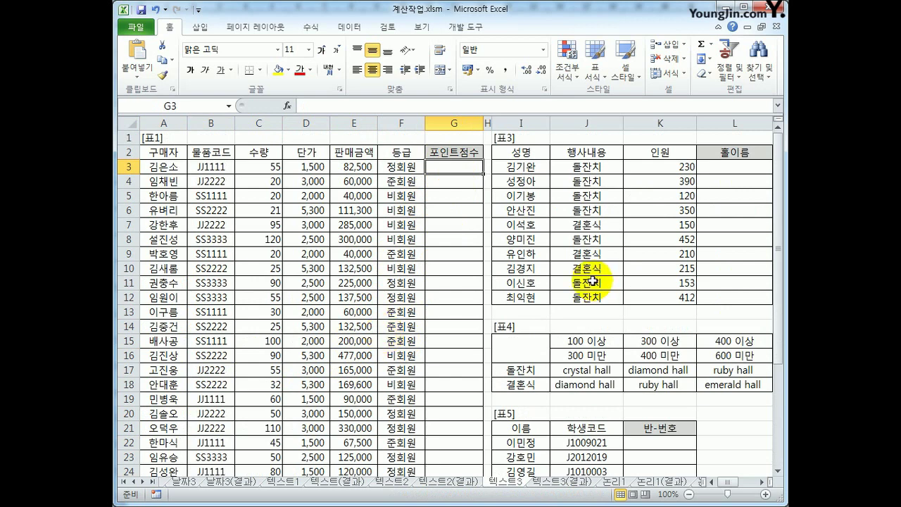
type("=ㅍ")
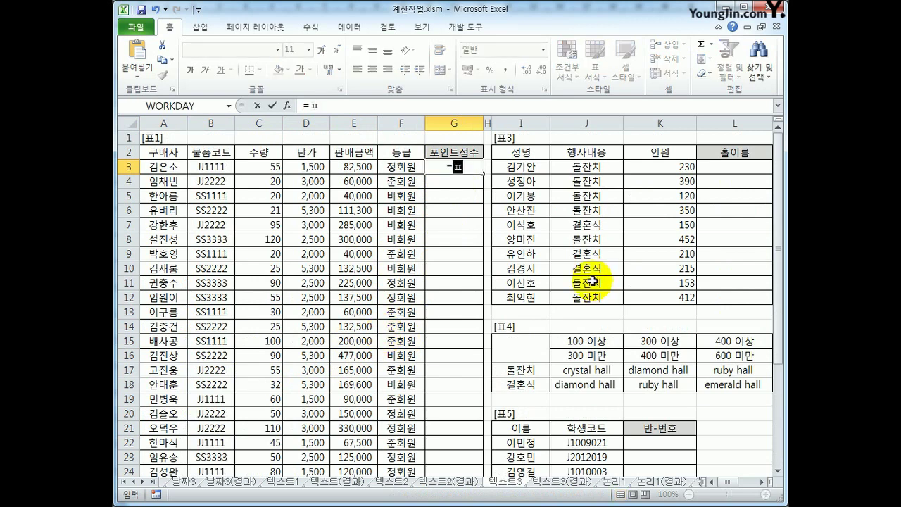
type("l")
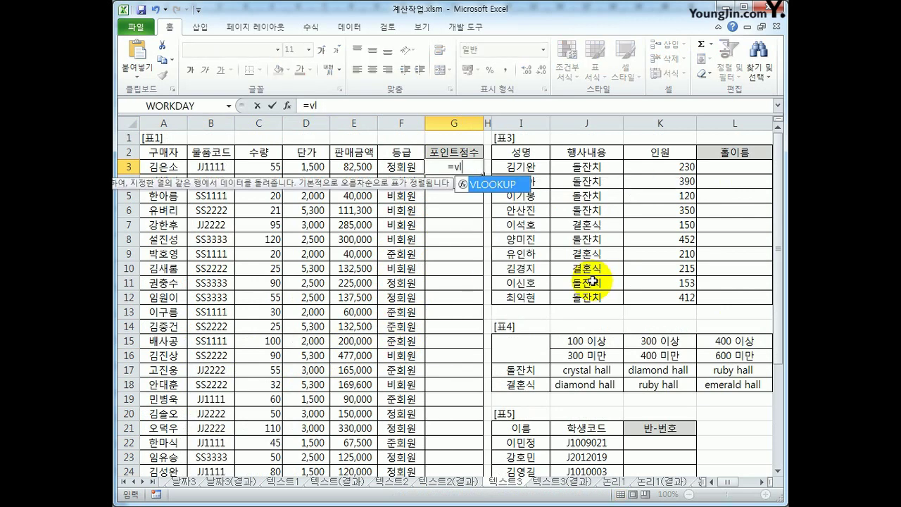
key("Tab")
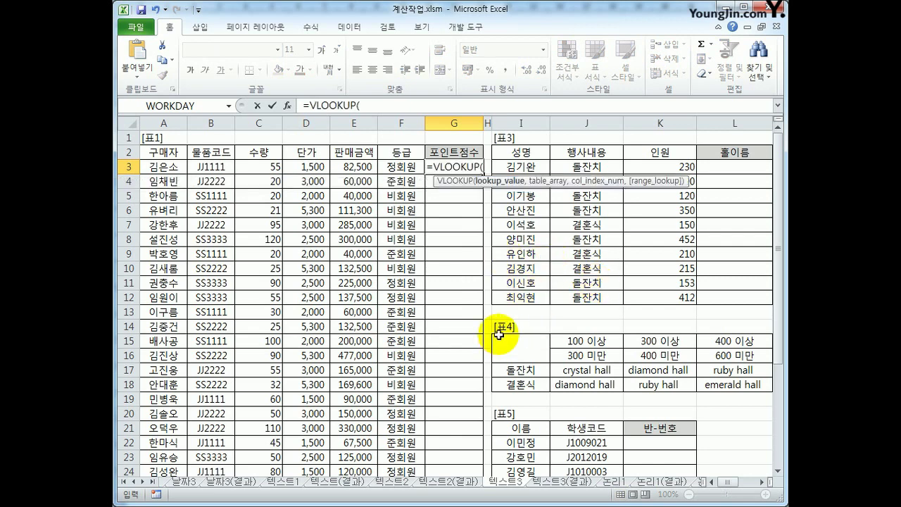
scroll(401, 281, "down", 5)
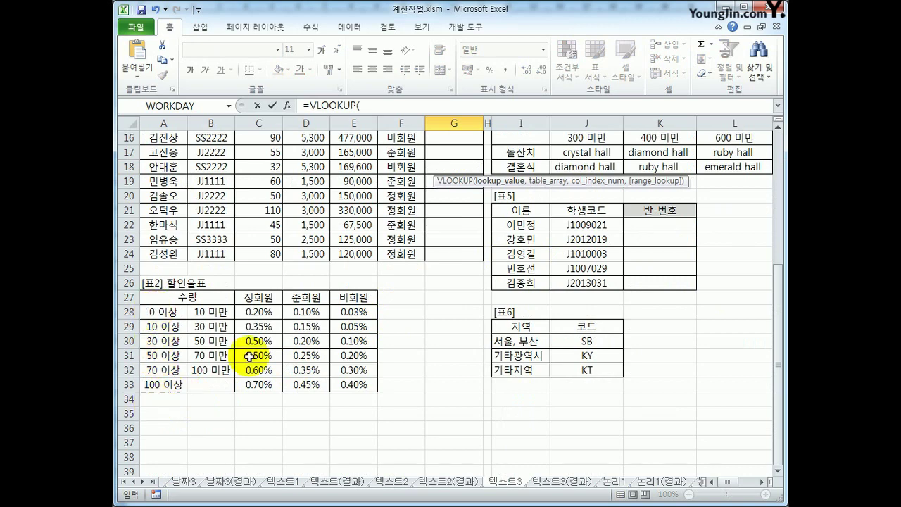
scroll(250, 357, "up", 5)
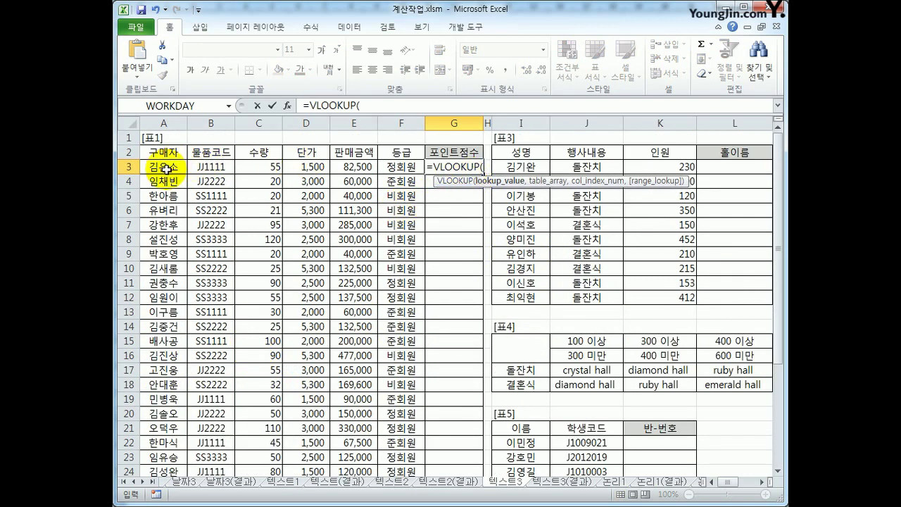
left_click(257, 164)
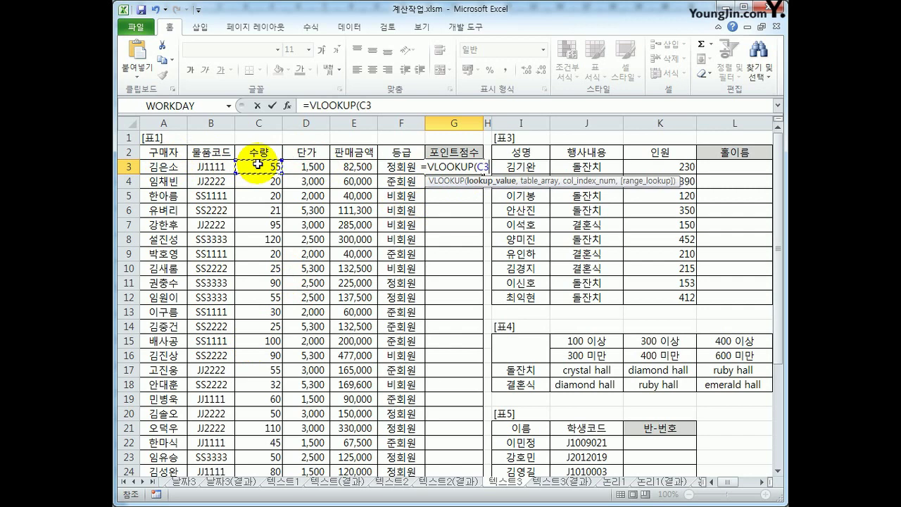
type(",")
scroll(241, 176, "down", 4)
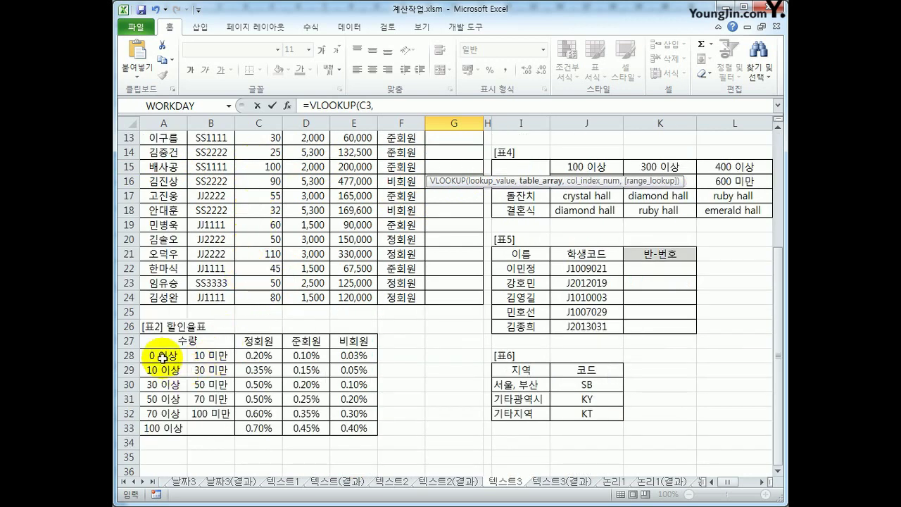
left_click_drag(163, 358, 335, 430)
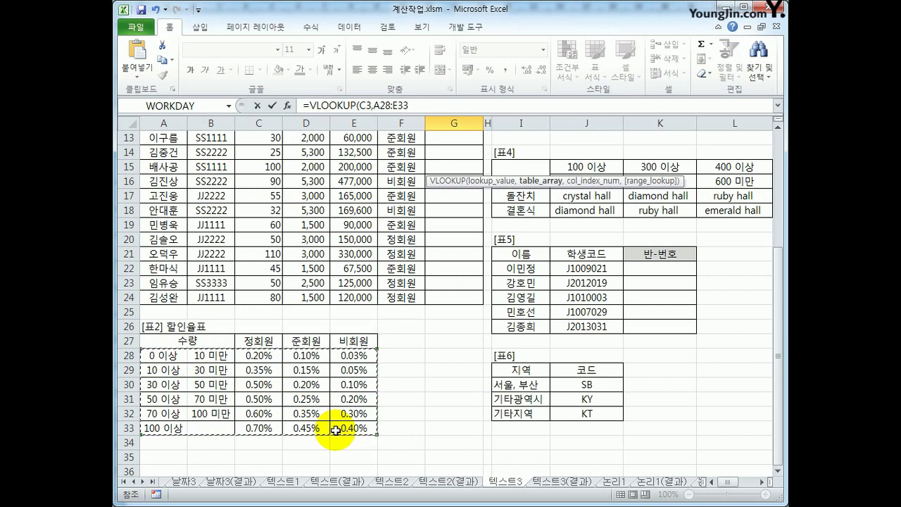
key("F4")
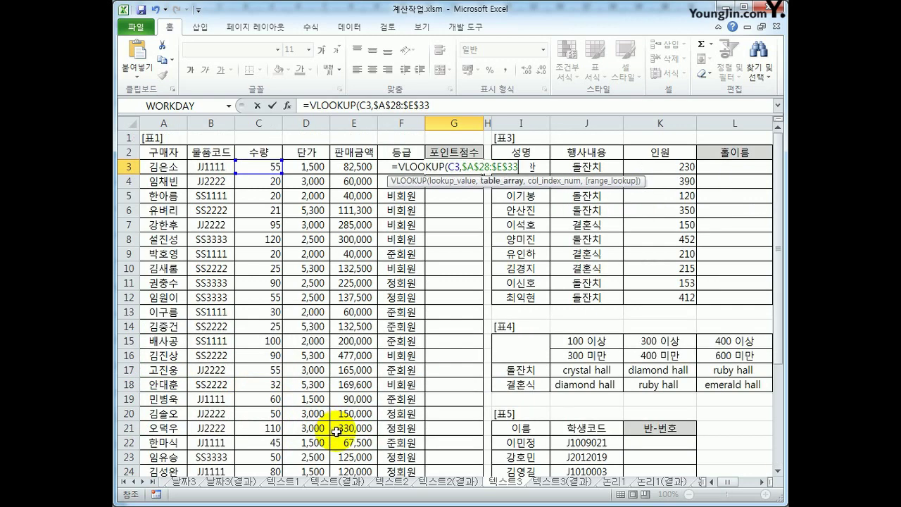
type(",")
scroll(330, 408, "down", 3)
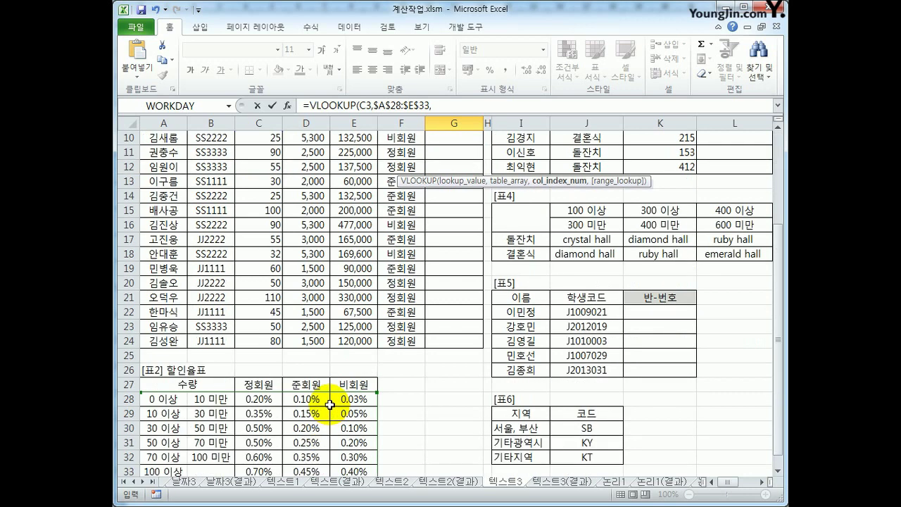
scroll(330, 406, "down", 2)
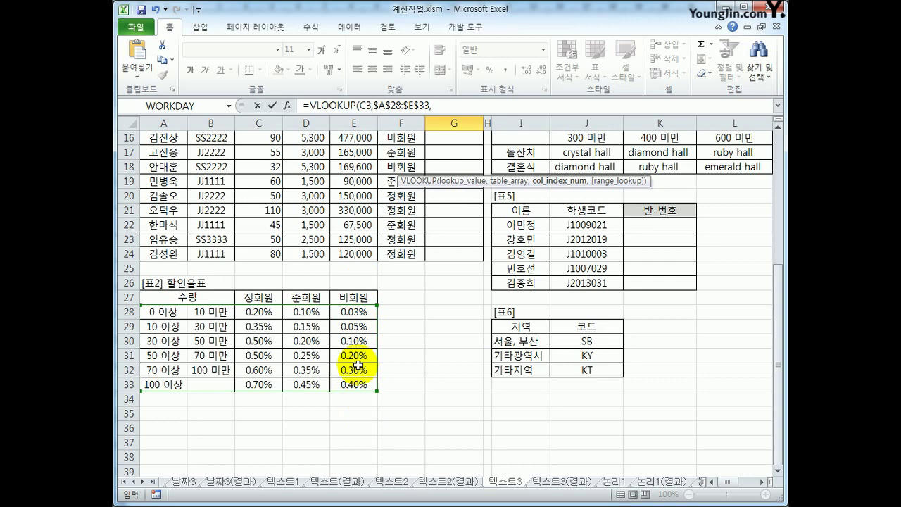
key("Escape")
scroll(454, 197, "up", 1)
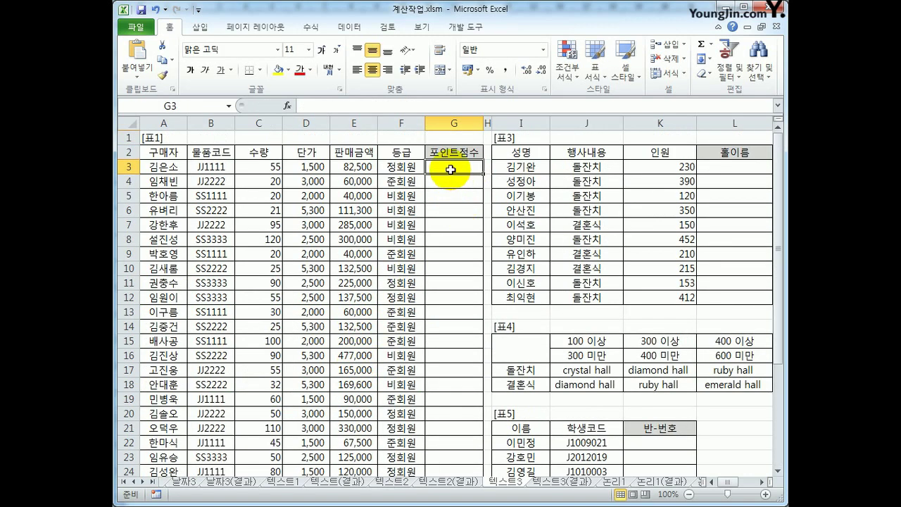
Step: Enter =MATCH(F3,$C$27:$E$27,0) in G3 to locate the 등급 among the headings of 표2
type("=mat")
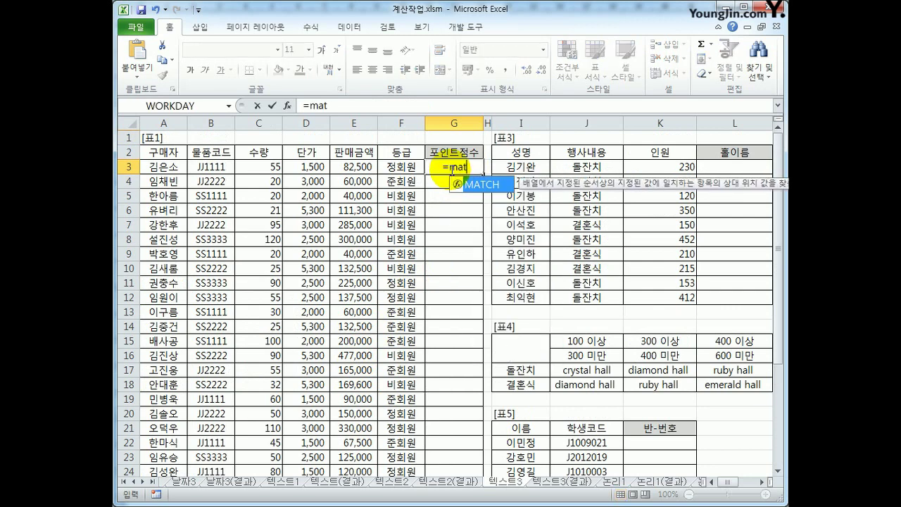
key("Tab")
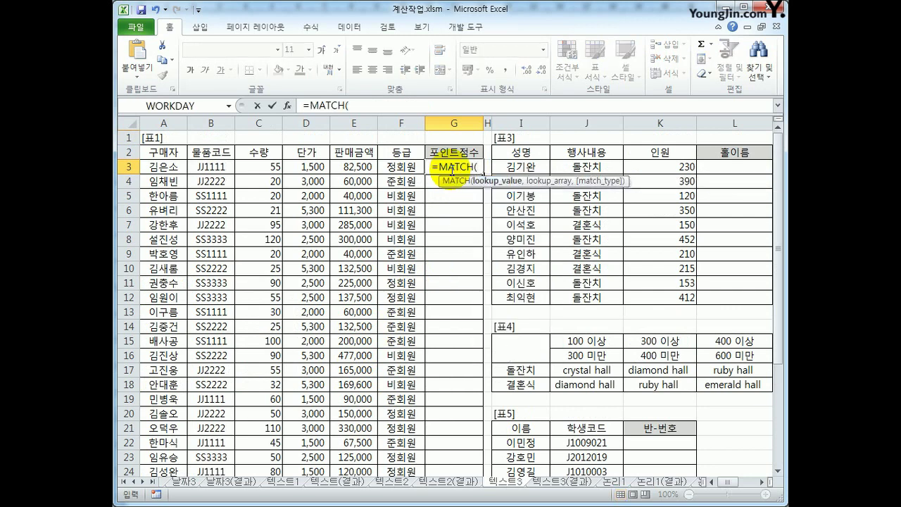
left_click(400, 167)
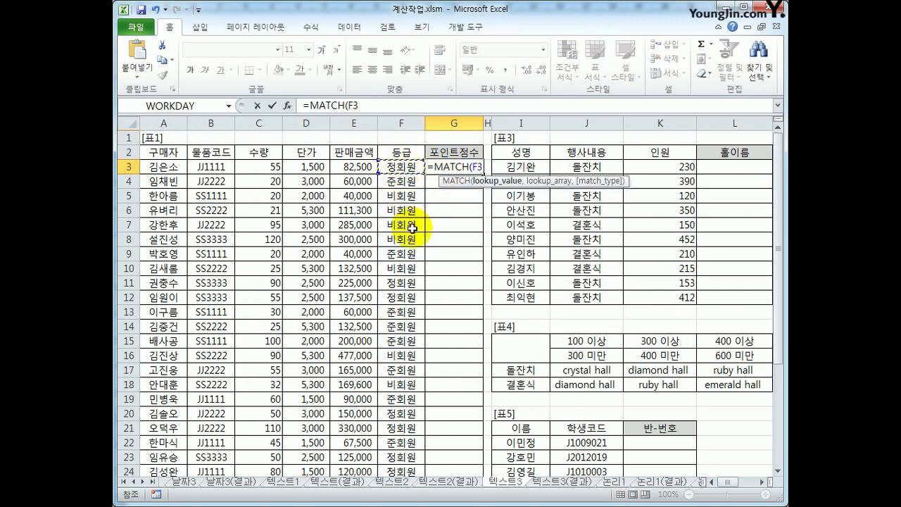
type(",")
scroll(349, 207, "down", 5)
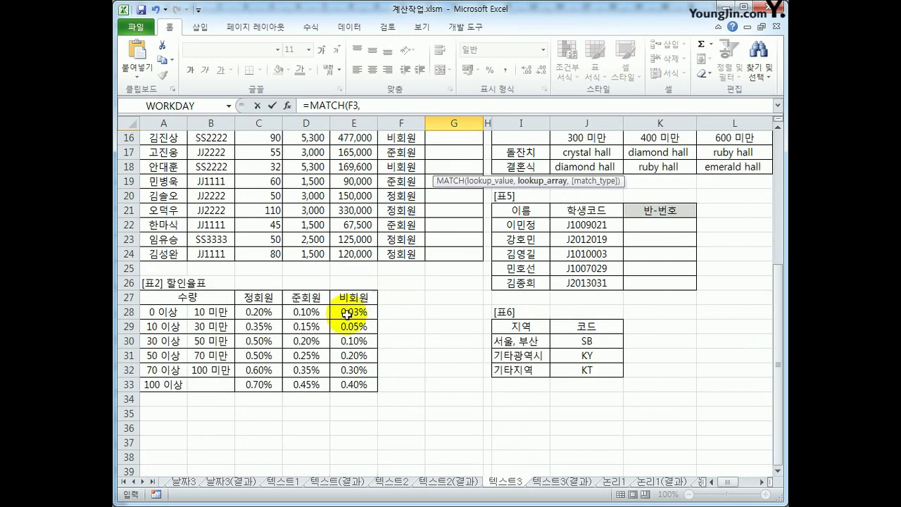
left_click_drag(255, 297, 348, 297)
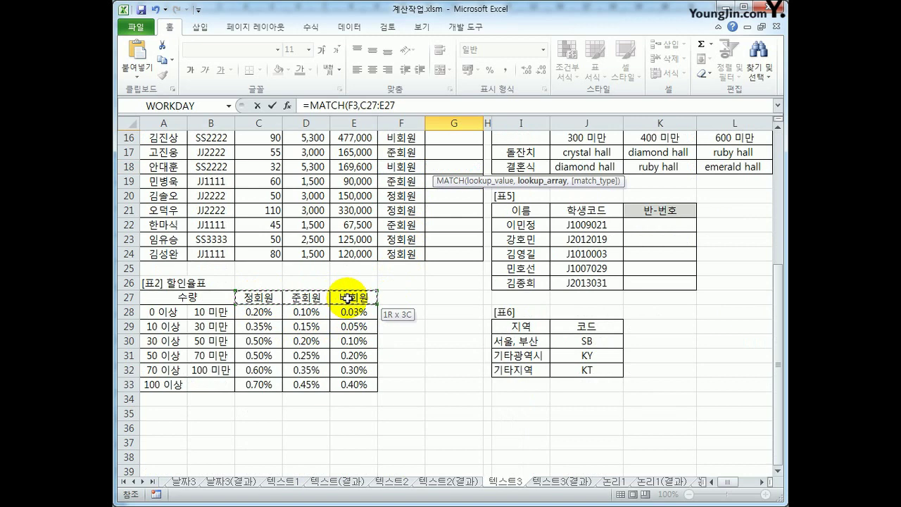
key("F4")
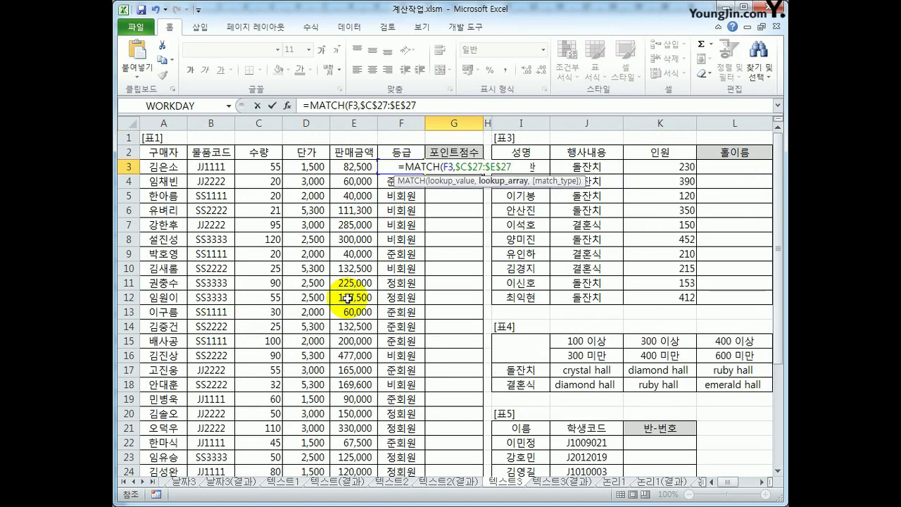
type(",0")
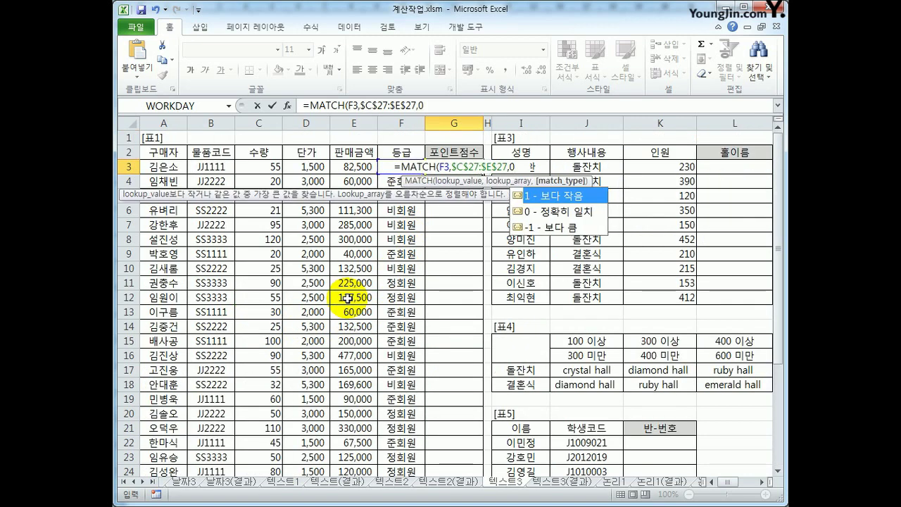
type(")")
key("Return")
key("Up")
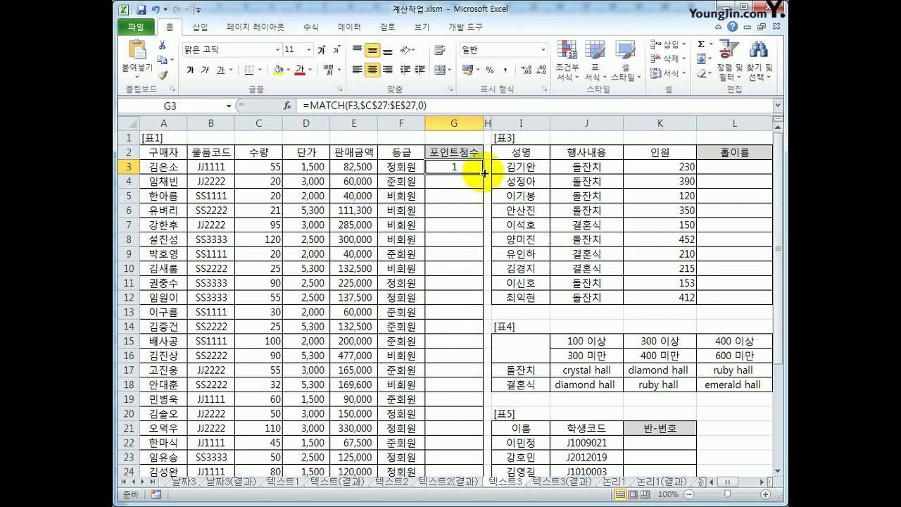
Step: Fill the MATCH formula from G3 down the 포인트점수 column through G24 and check several of the copied cells
left_click_drag(484, 173, 458, 445)
left_click(461, 397)
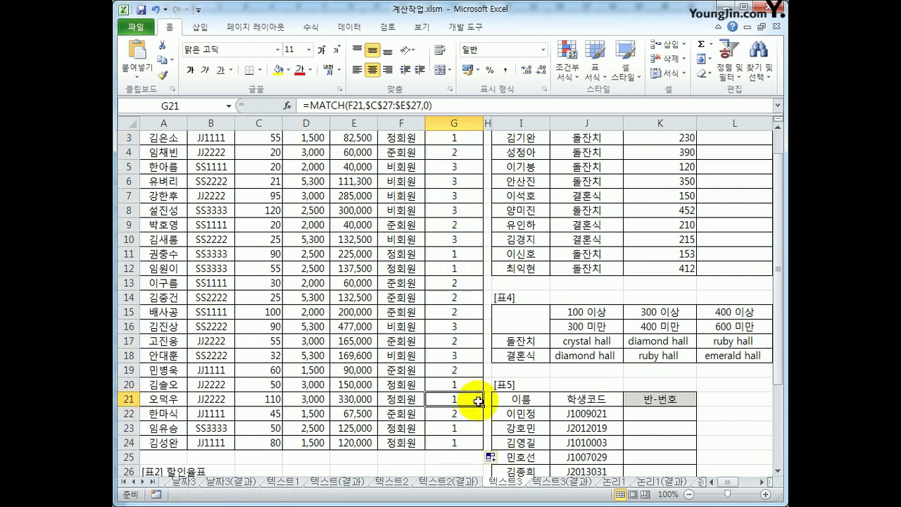
left_click(466, 414)
left_click(461, 327)
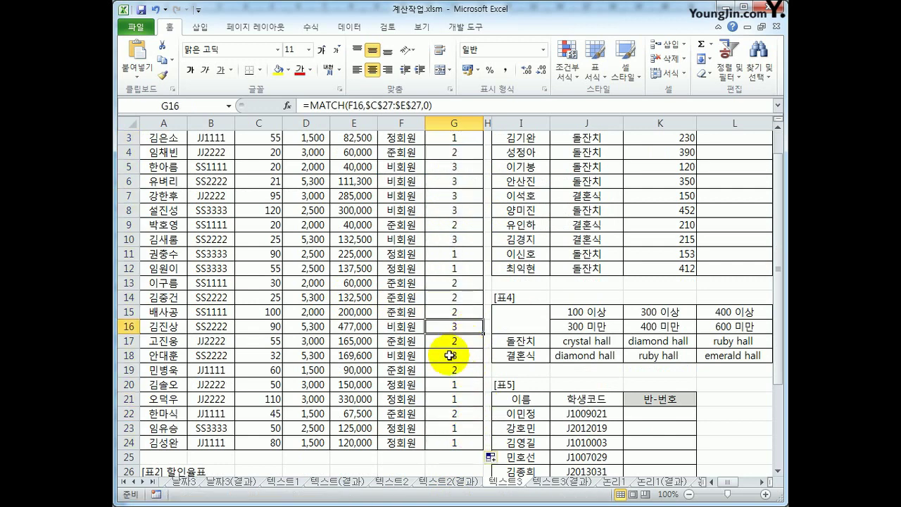
Step: Examine the 정회원 and 준회원 rate columns of 표2 relative to the whole range A28:E33
scroll(447, 355, "down", 4)
left_click_drag(257, 326, 273, 400)
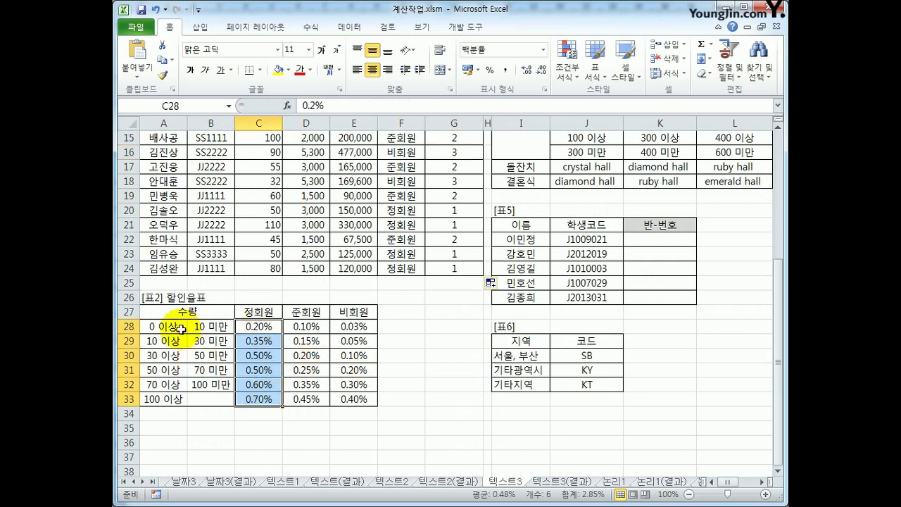
left_click_drag(165, 326, 352, 398)
left_click_drag(258, 326, 270, 397)
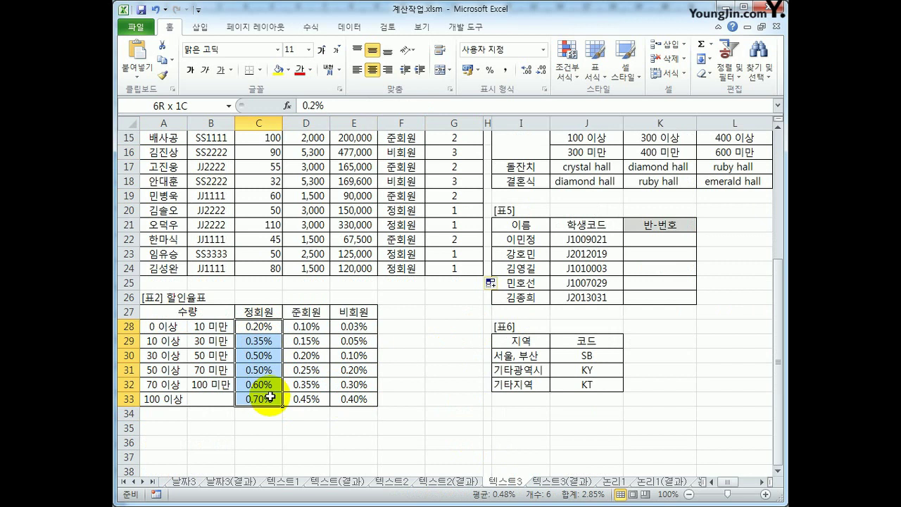
left_click_drag(301, 326, 321, 394)
left_click_drag(257, 326, 262, 394)
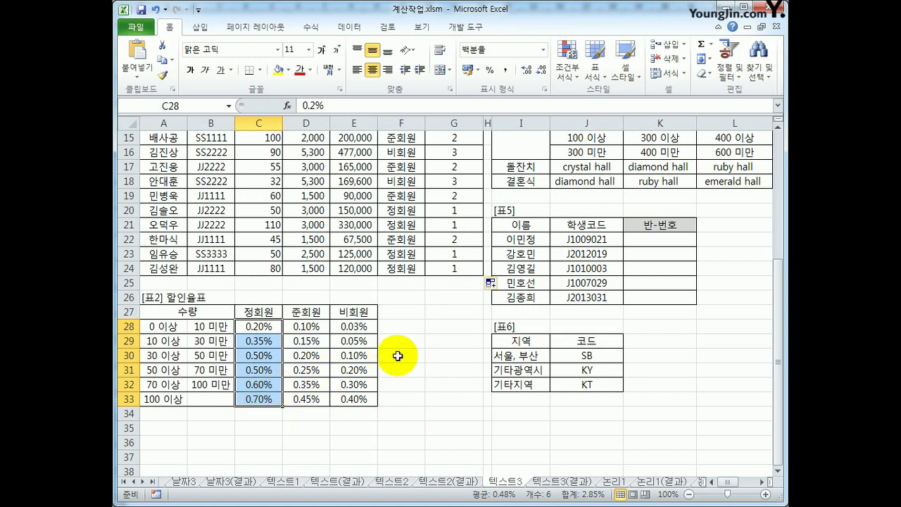
Step: Add +2 to the MATCH formula in G3 and refill the 포인트점수 column through G24
scroll(415, 316, "up", 5)
left_click(440, 168)
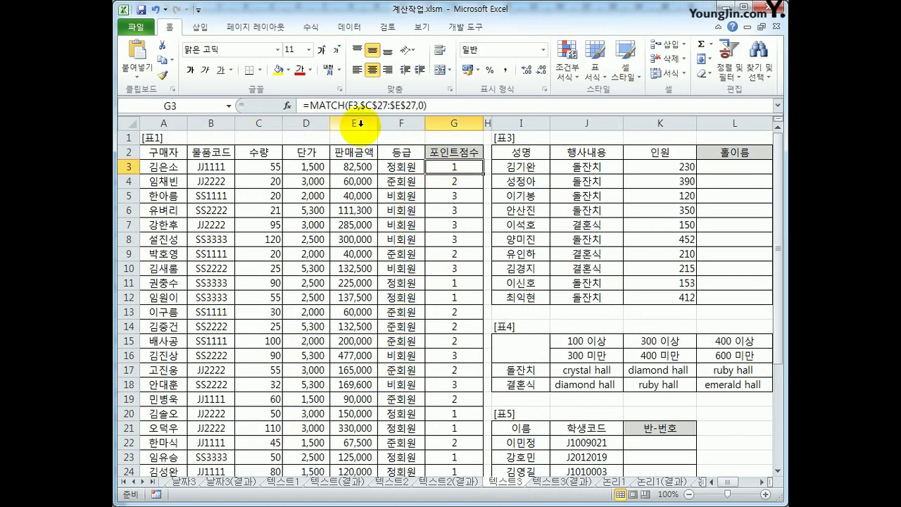
left_click(457, 107)
type("+2")
key("Return")
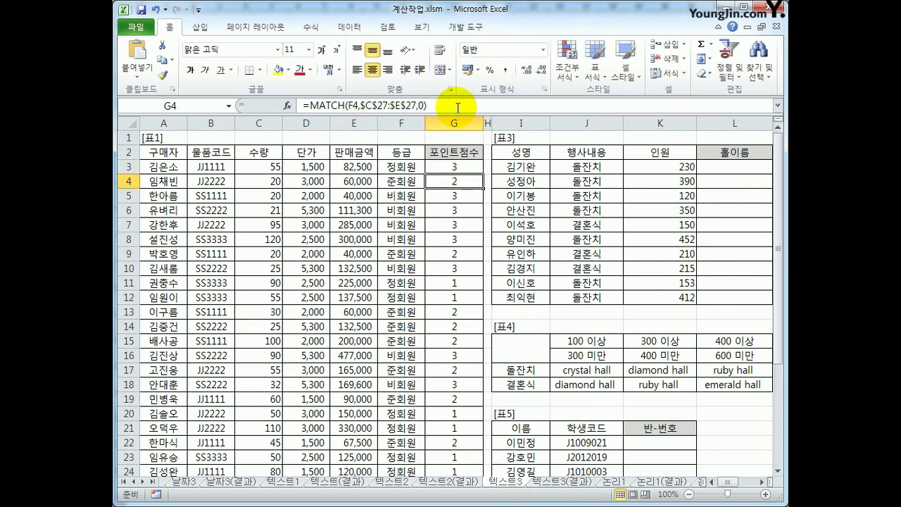
left_click(454, 166)
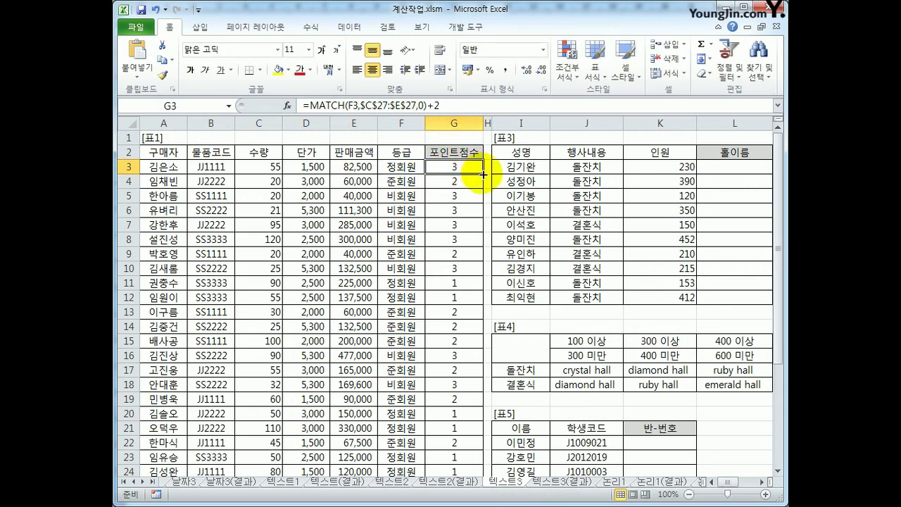
left_click_drag(483, 174, 454, 449)
scroll(452, 443, "up", 1)
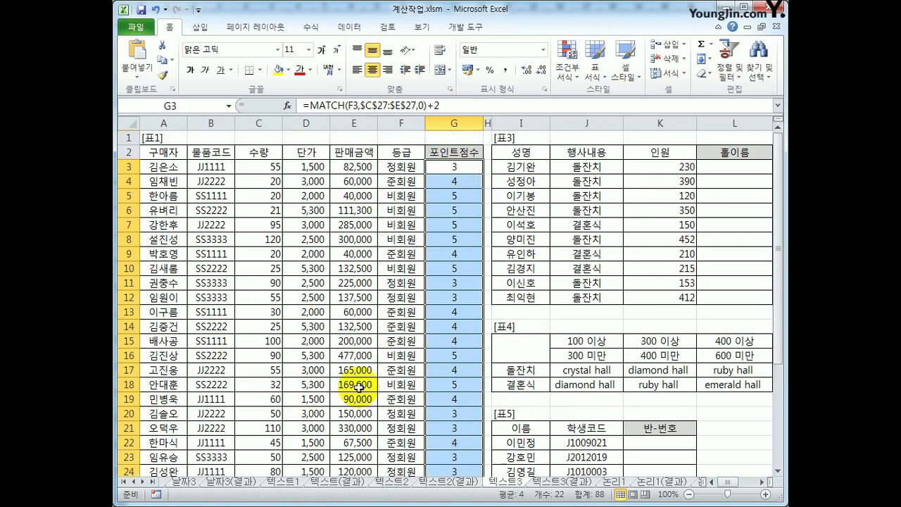
Step: Compare the adjusted column numbers with the 정회원, 준회원 and 비회원 columns of the lookup range A28:E33
scroll(359, 385, "down", 4)
left_click_drag(159, 355, 352, 426)
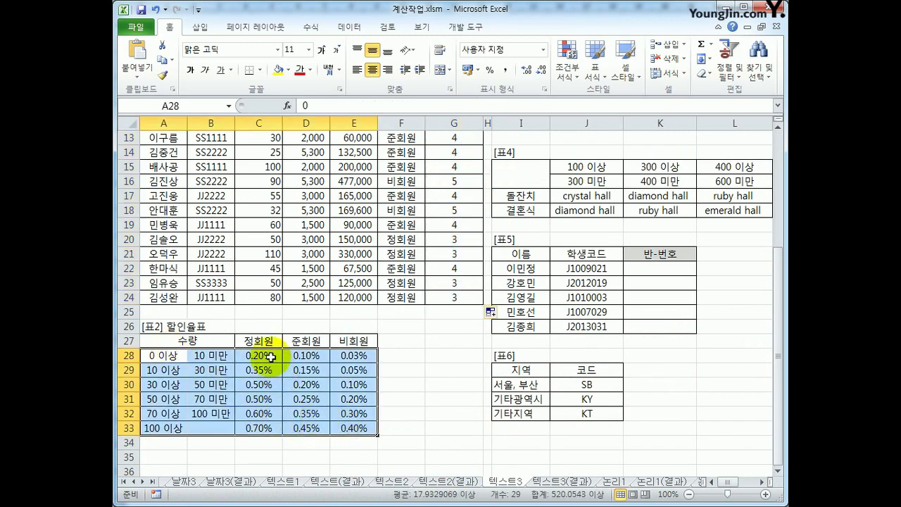
left_click_drag(271, 357, 262, 427)
left_click_drag(302, 355, 303, 426)
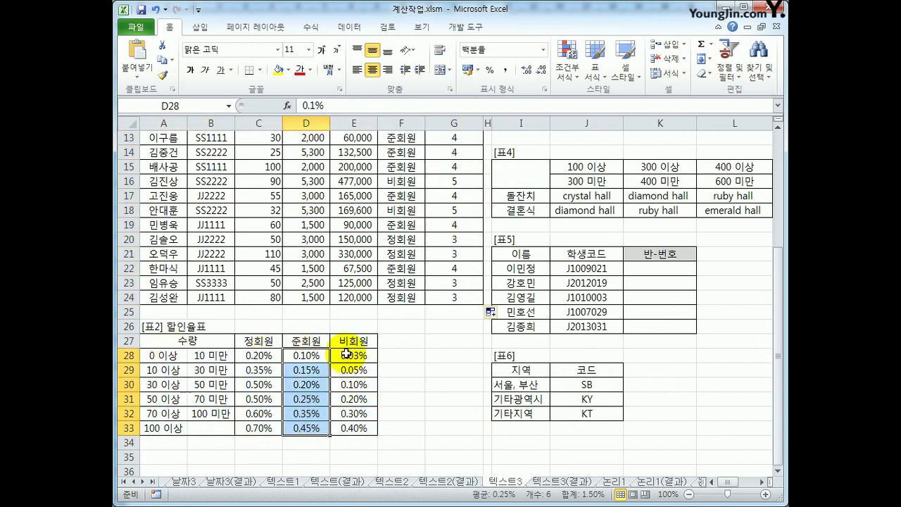
left_click_drag(347, 354, 354, 427)
Step: Insert VLOOKUP before the MATCH expression in G3, with C3 as lookup value and $A$28:$E$33 as table array
scroll(354, 416, "up", 4)
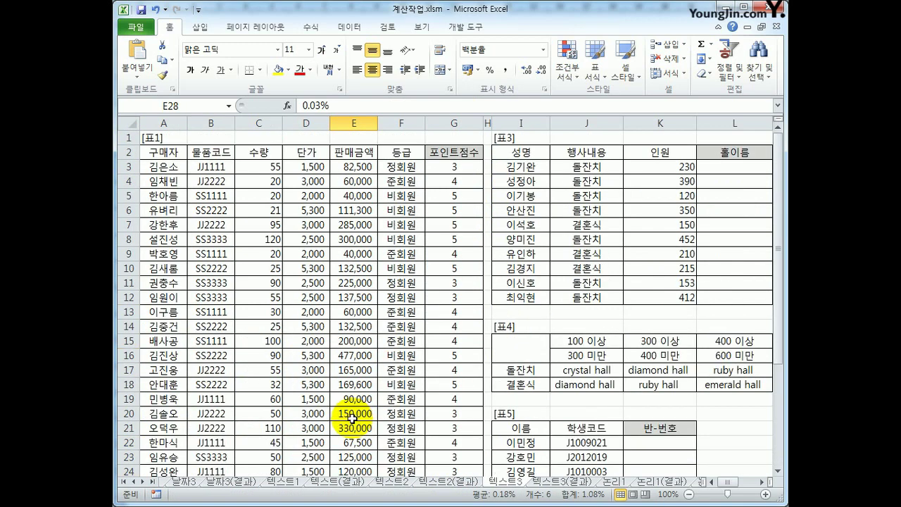
left_click(447, 169)
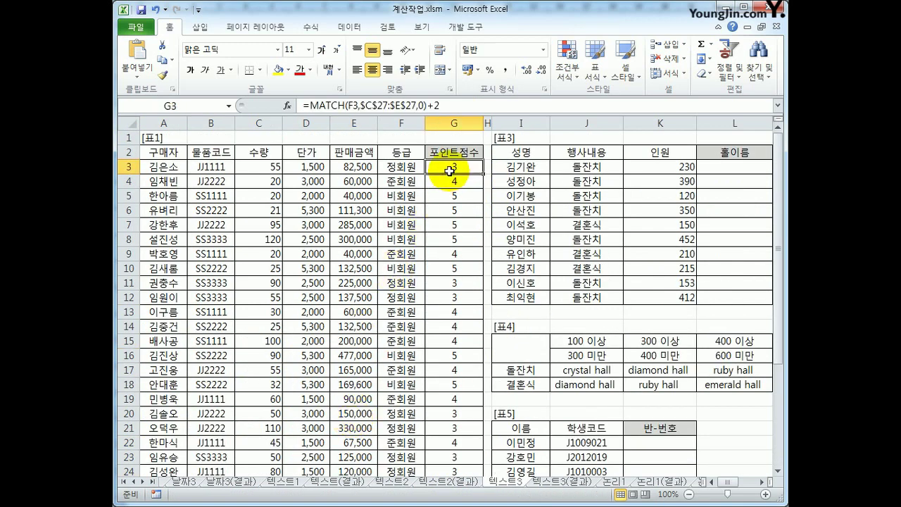
left_click(303, 110)
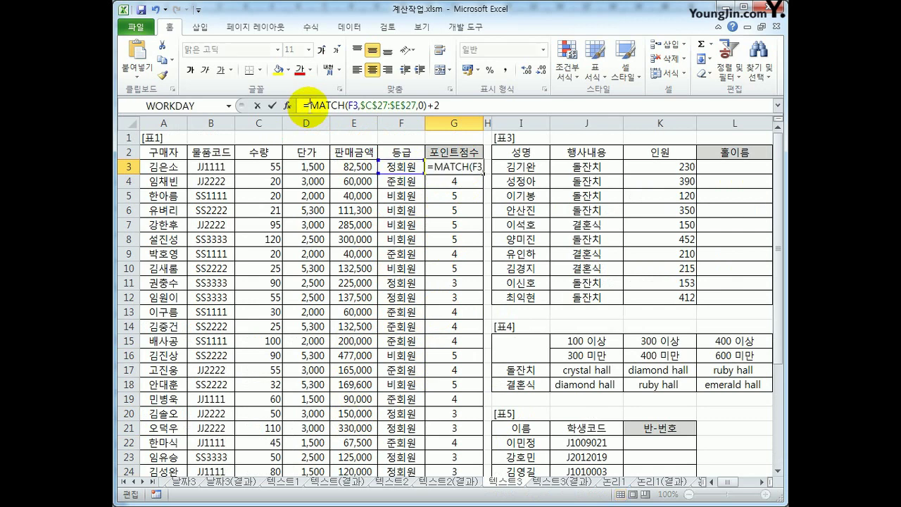
type("vl")
key("Tab")
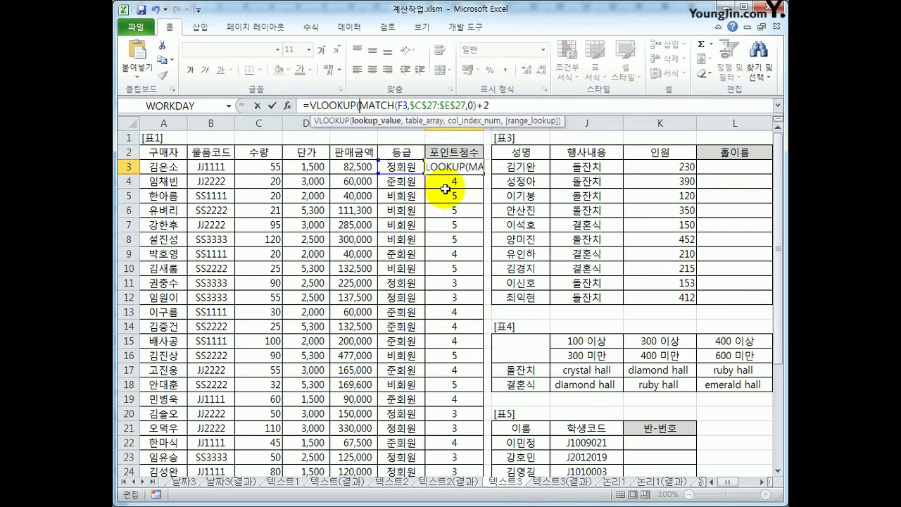
left_click(275, 169)
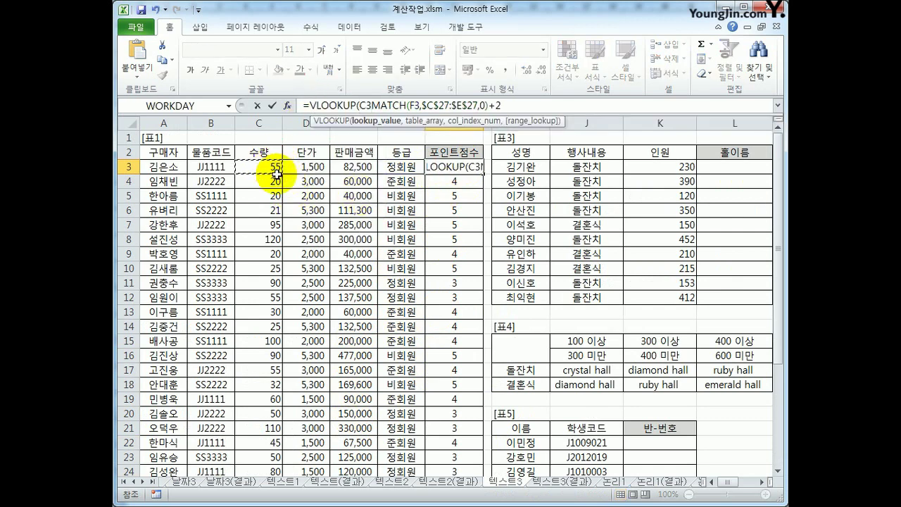
type(",")
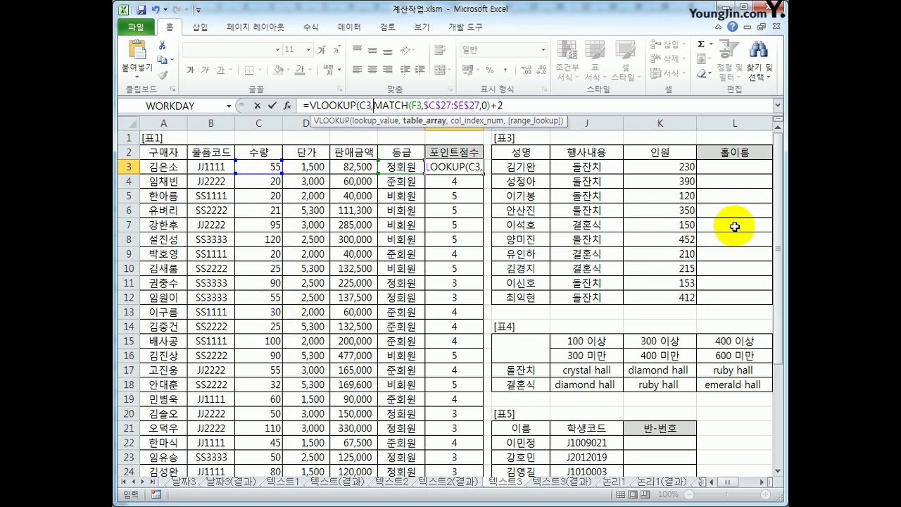
scroll(776, 238, "down", 3)
left_click_drag(159, 385, 354, 451)
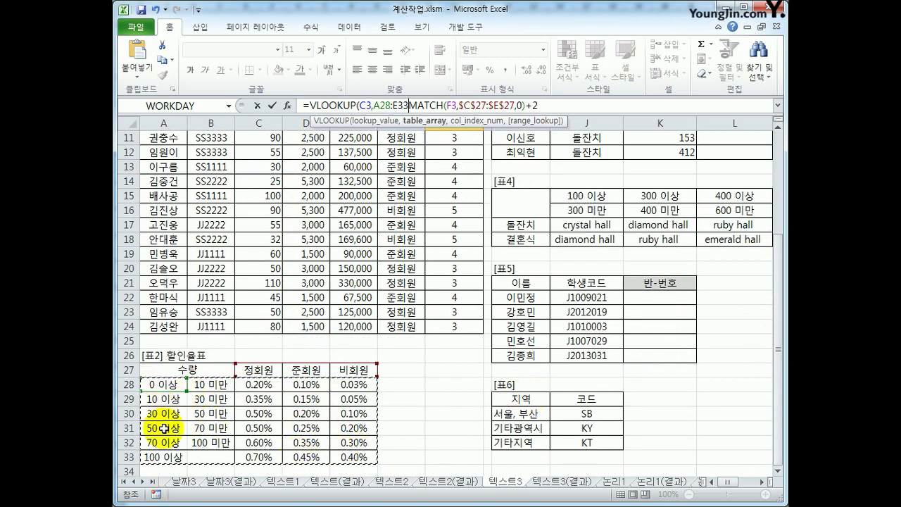
key("F4")
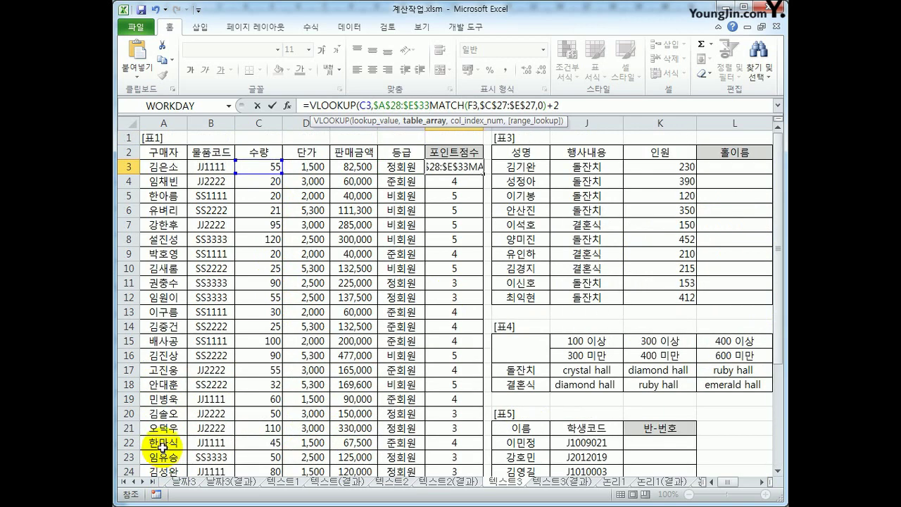
type(",")
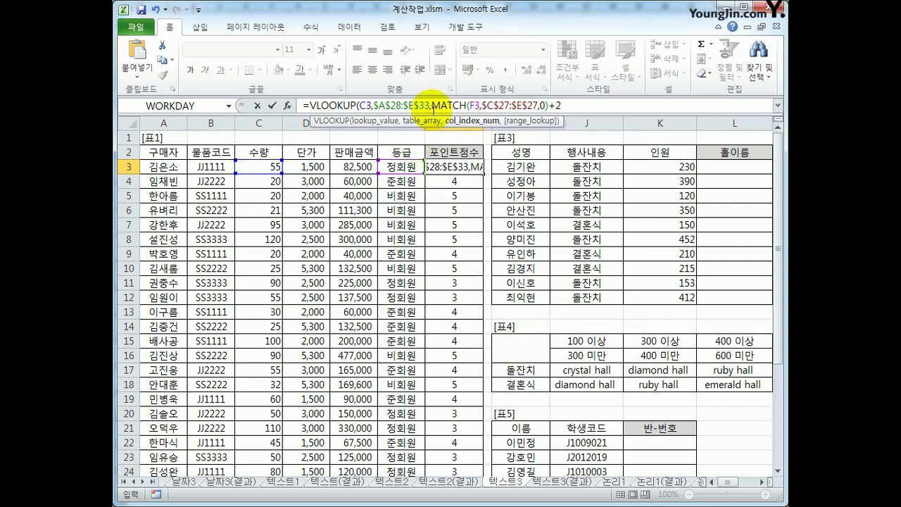
Step: Complete G3's VLOOKUP with TRUE (유사 일치) as the range lookup after MATCH(F3,$C$27:$E$27,0)+2 and commit the formula
mouse_move(779, 263)
left_mouse_down()
mouse_move(774, 357)
mouse_move(774, 258)
left_mouse_up()
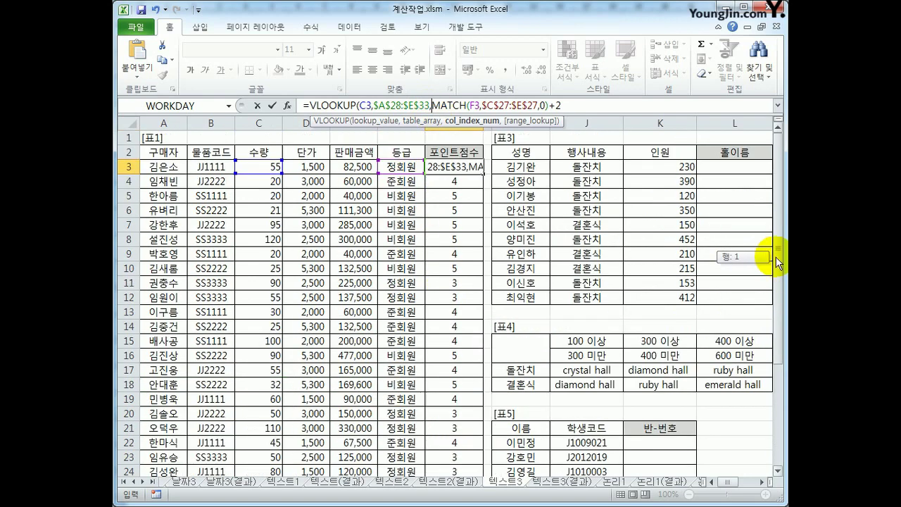
type(",")
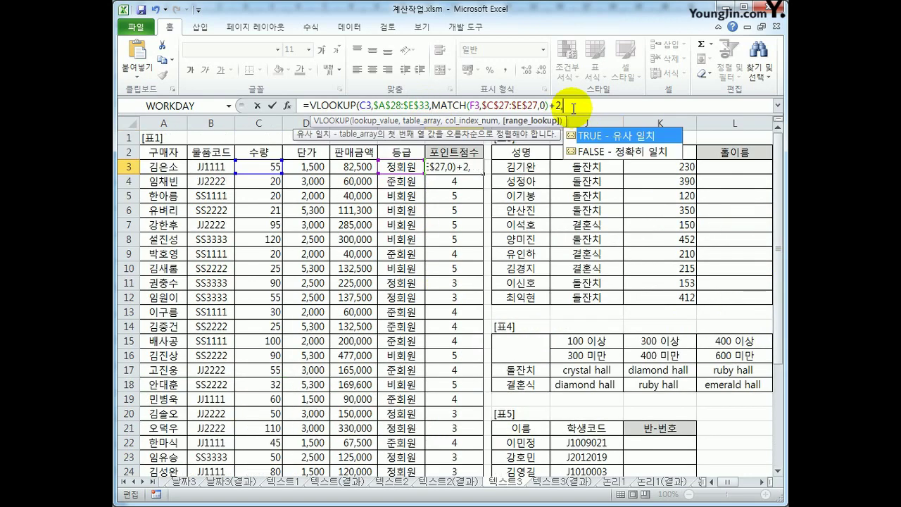
scroll(774, 195, "down", 3)
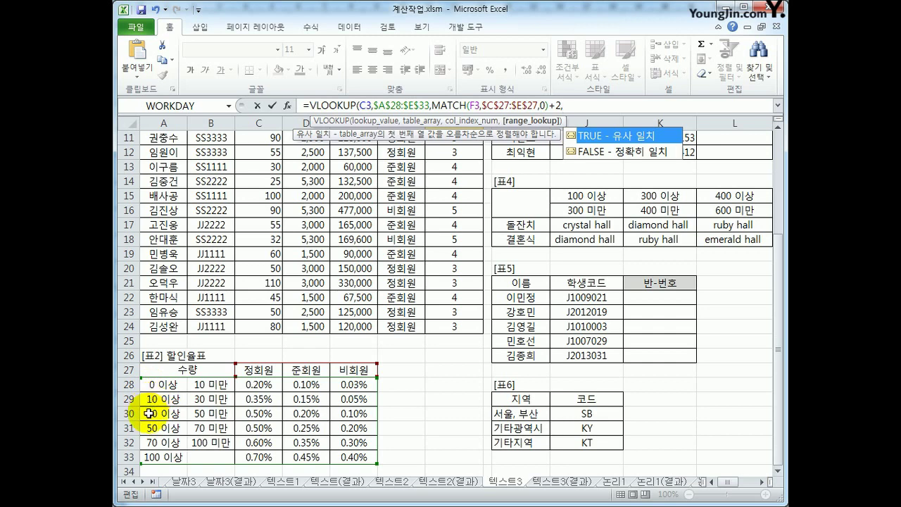
left_click(614, 141)
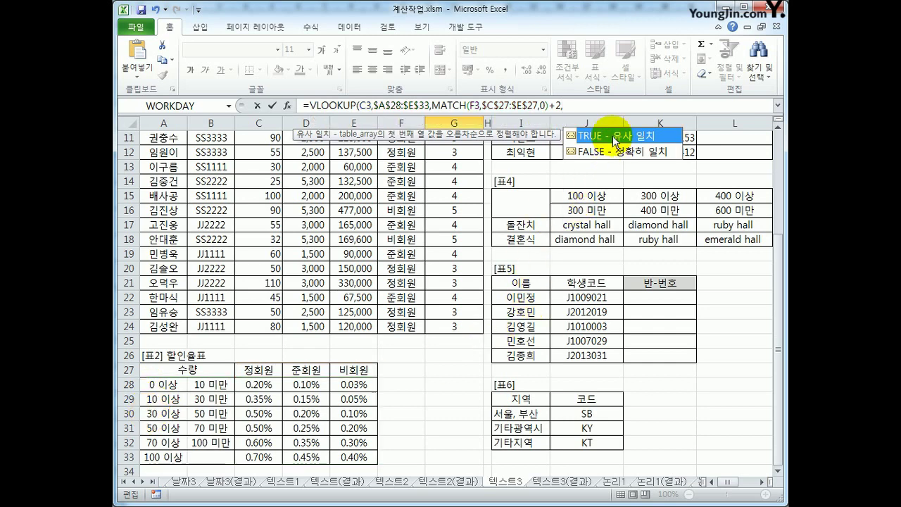
double_click(614, 140)
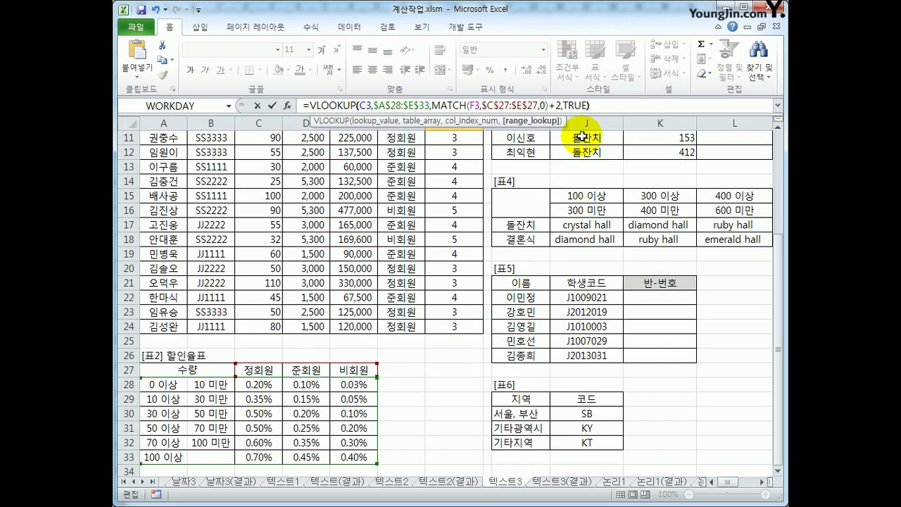
key("Return")
key("Up")
scroll(518, 189, "up", 1)
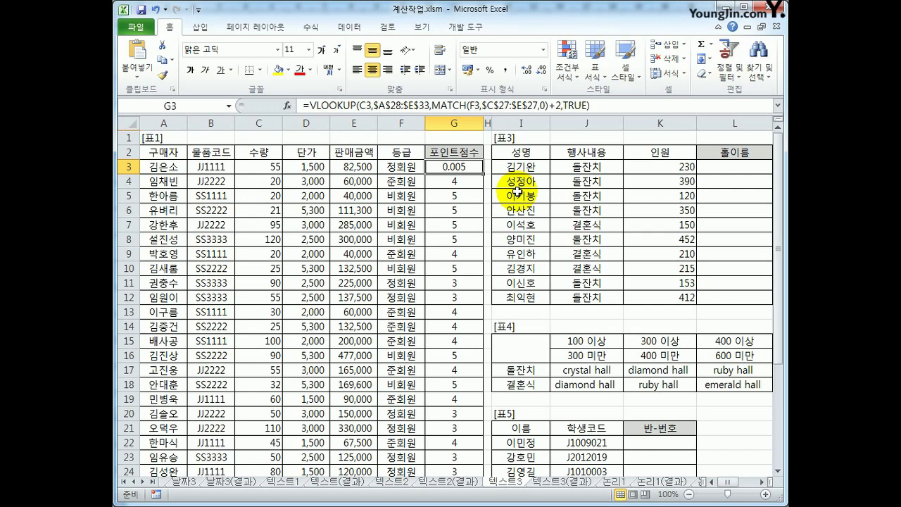
scroll(488, 348, "down", 4)
scroll(492, 342, "up", 1)
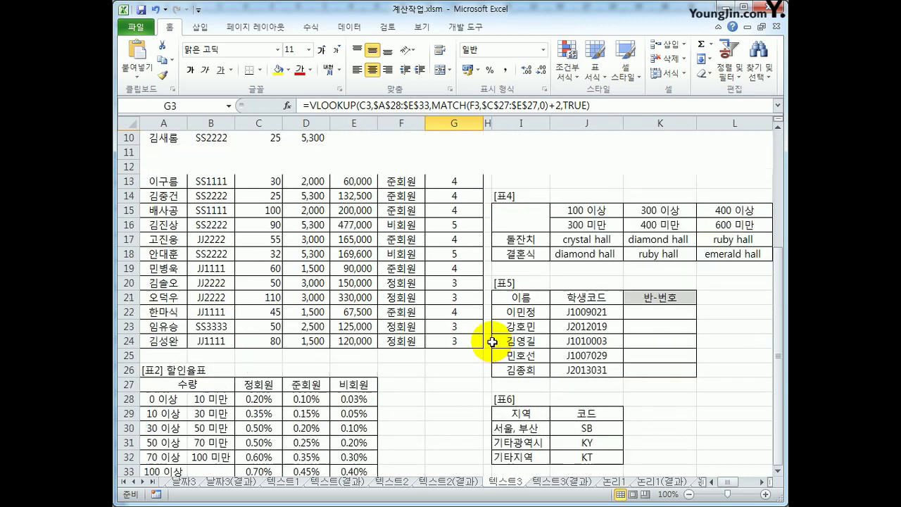
Step: Fill the VLOOKUP formula from G3 down the 포인트점수 column through G24
scroll(492, 342, "up", 3)
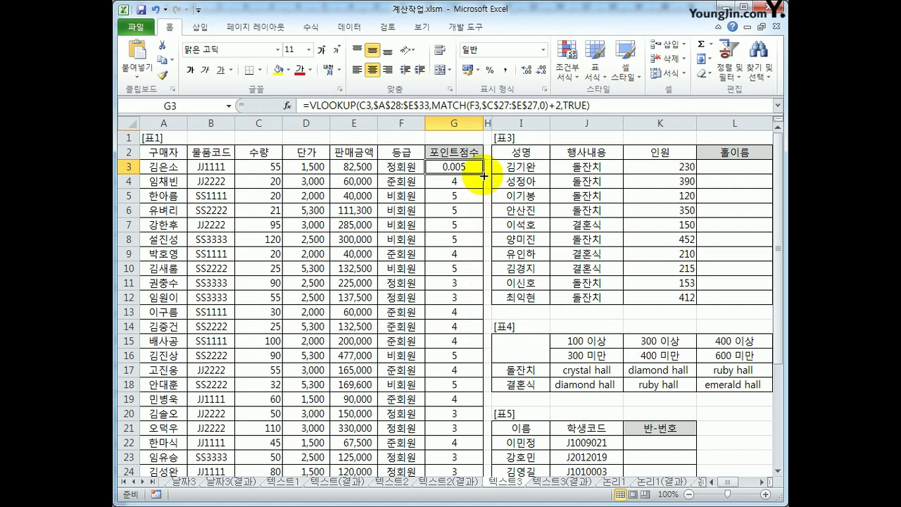
left_click_drag(484, 176, 475, 438)
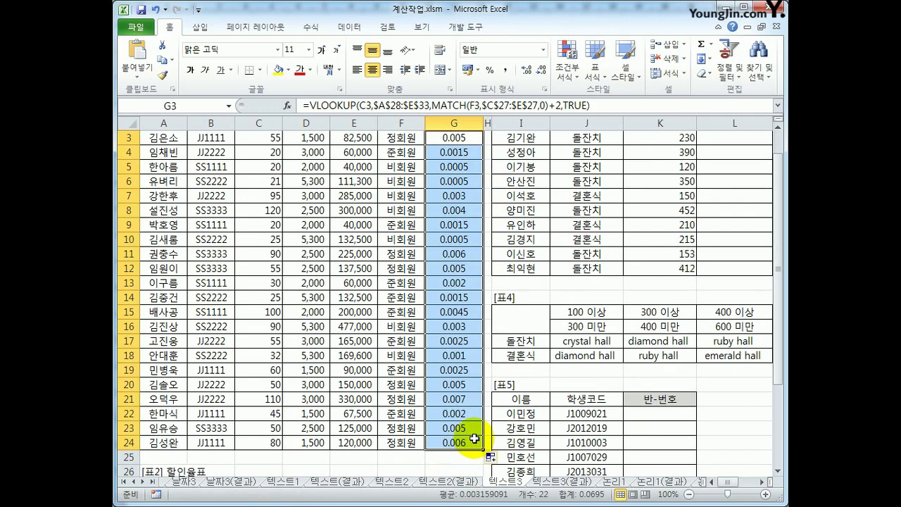
scroll(474, 438, "up", 1)
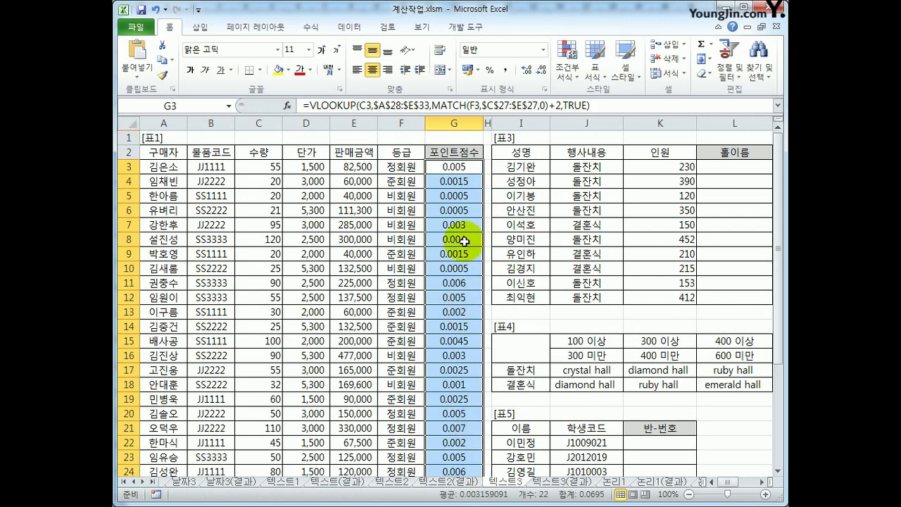
Step: Multiply G3's VLOOKUP by the 판매금액 in E3, refill the 포인트점수 column through G24, and check it against 표2
left_click(459, 169)
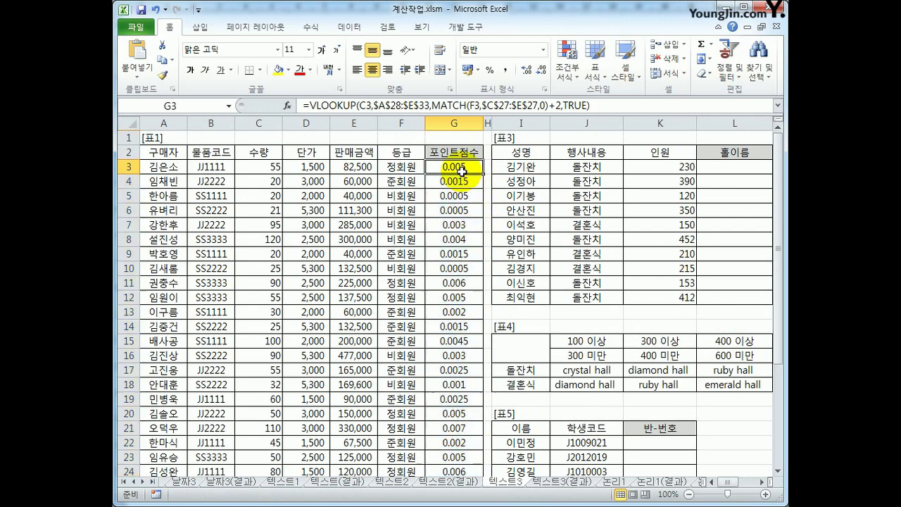
left_click(612, 107)
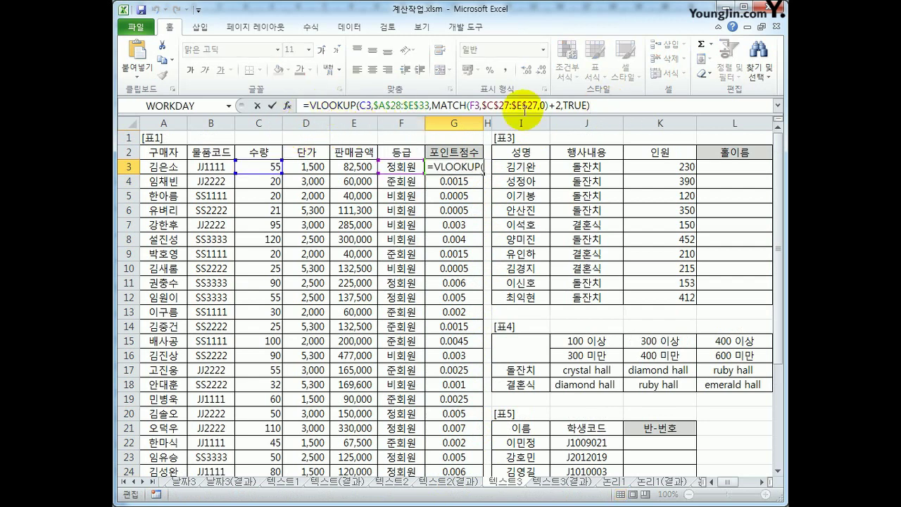
type("*")
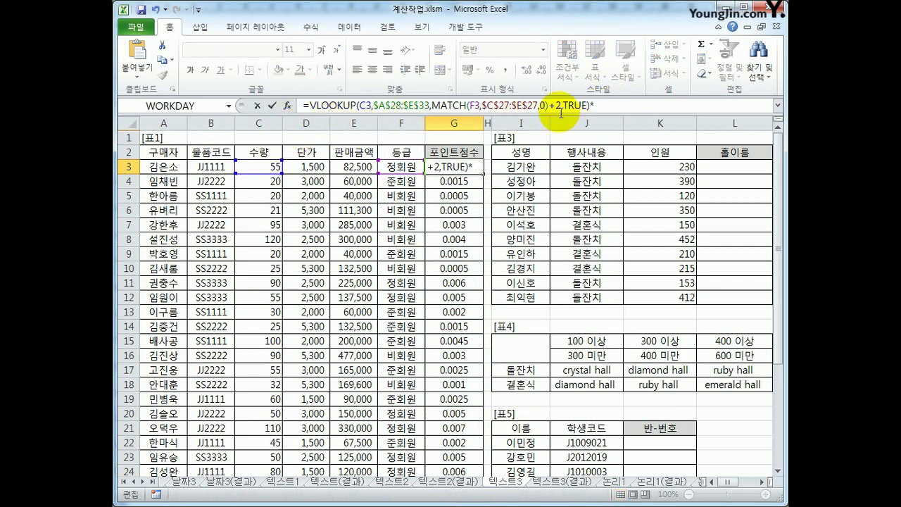
left_click(346, 163)
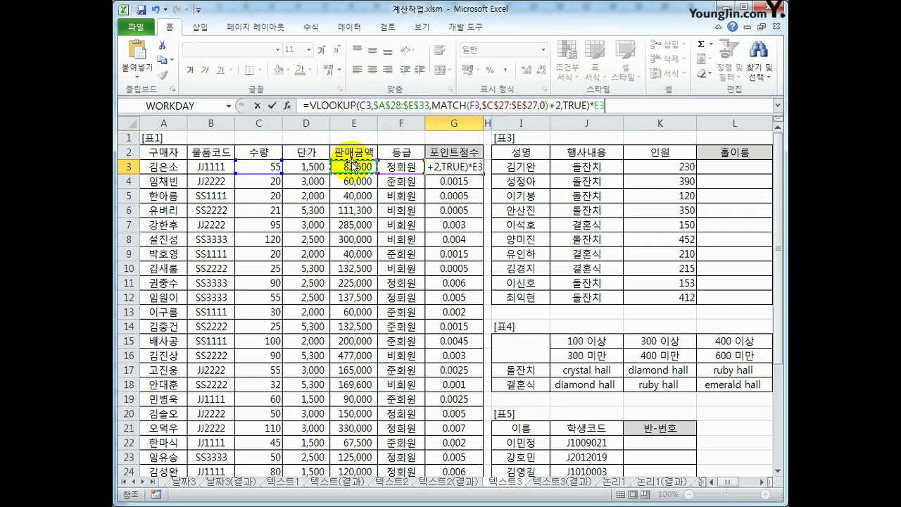
key("Return")
left_click(461, 166)
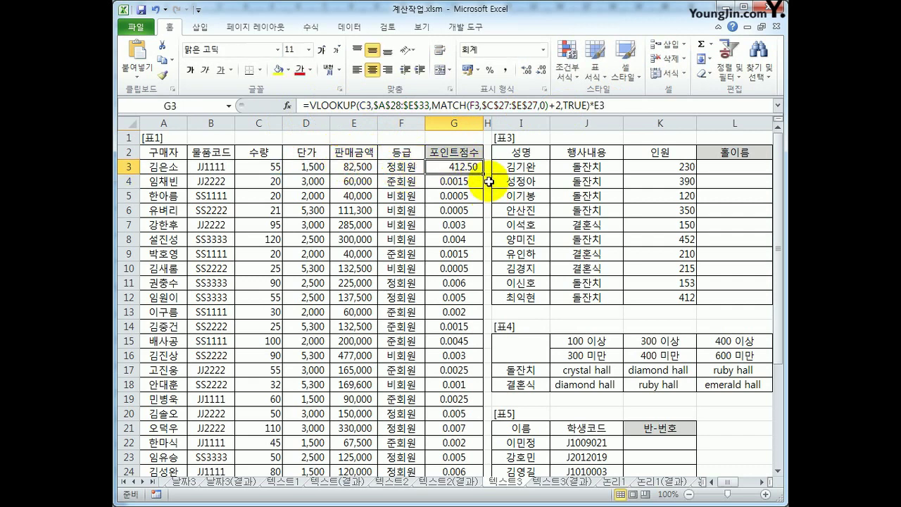
left_click_drag(484, 176, 475, 444)
scroll(476, 443, "up", 1)
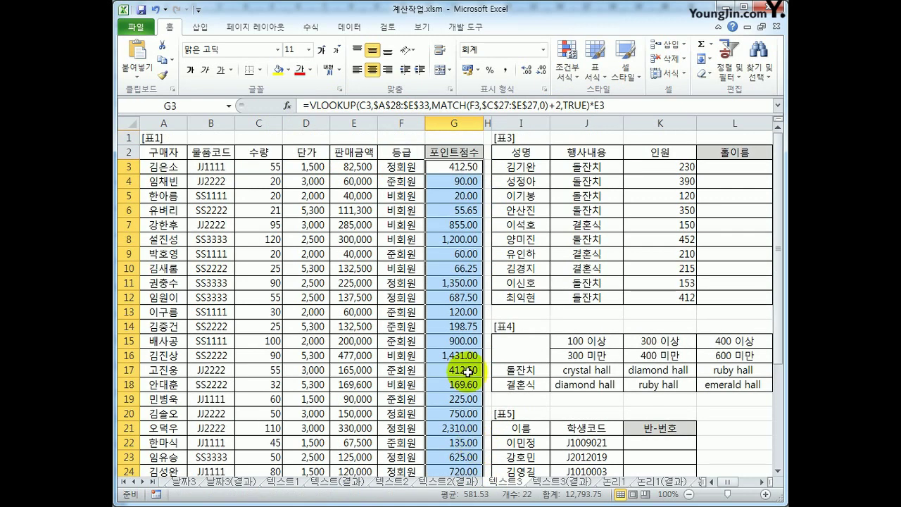
scroll(458, 344, "down", 4)
left_click_drag(172, 355, 341, 431)
scroll(341, 430, "up", 4)
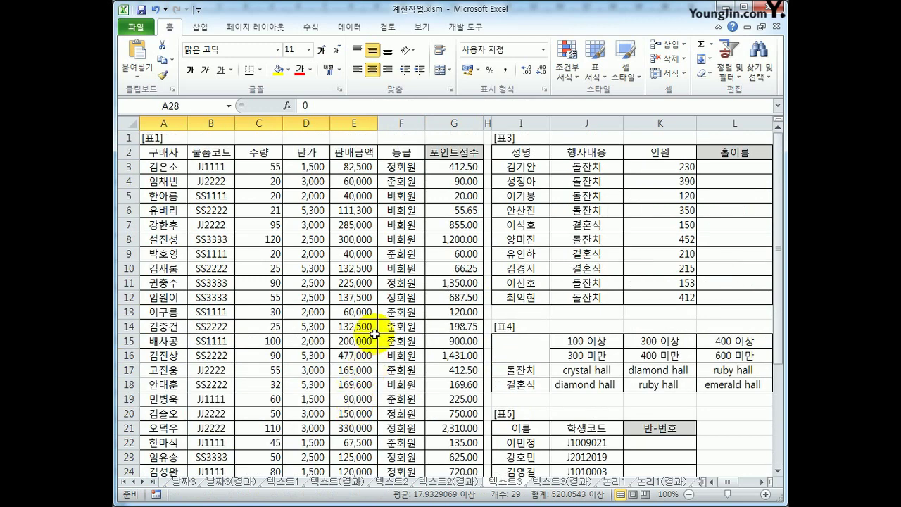
Step: Wrap G3's VLOOKUP(...)*E3 expression in TEXT with the format "#,##0점" and commit the formula
left_click(442, 167)
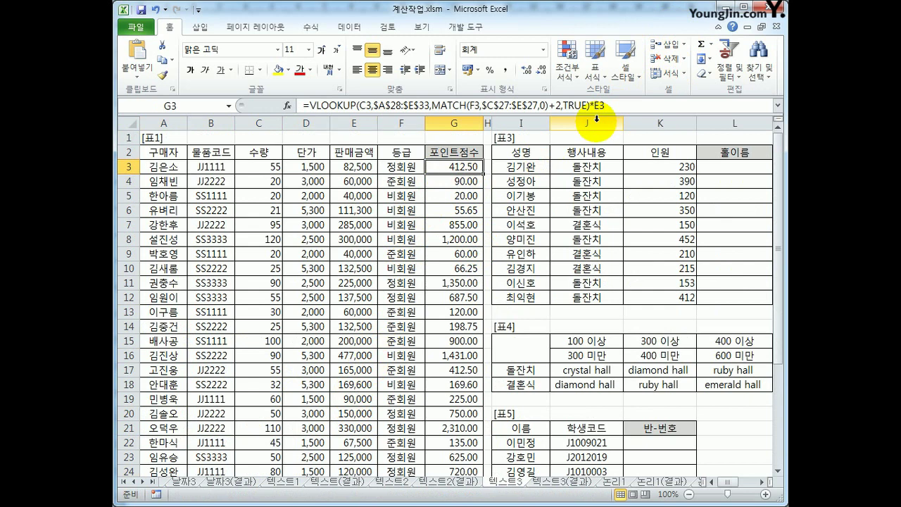
left_click(307, 105)
type("TEXT(")
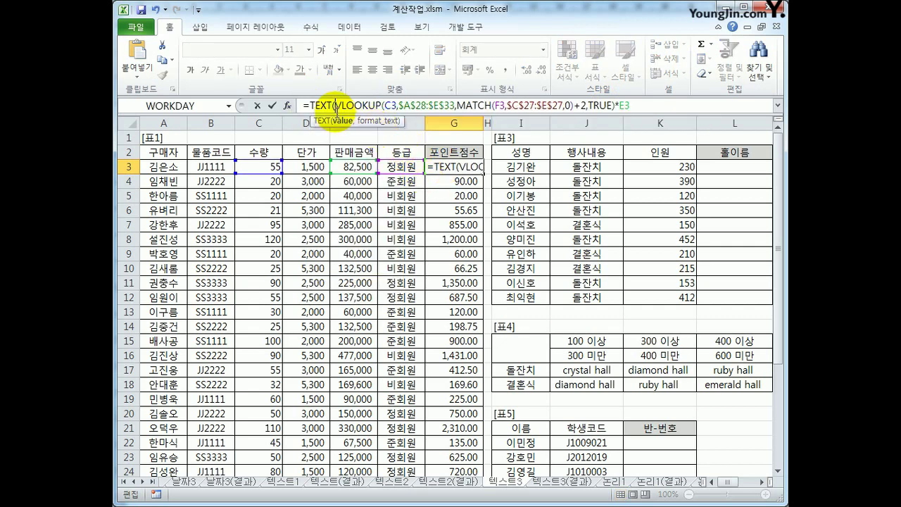
left_click_drag(335, 104, 636, 104)
left_click(636, 104)
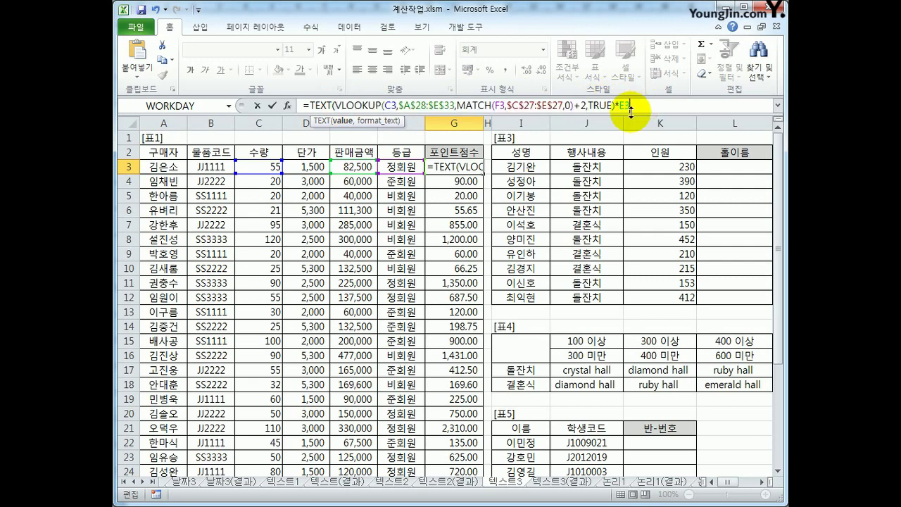
type(",\"#,##")
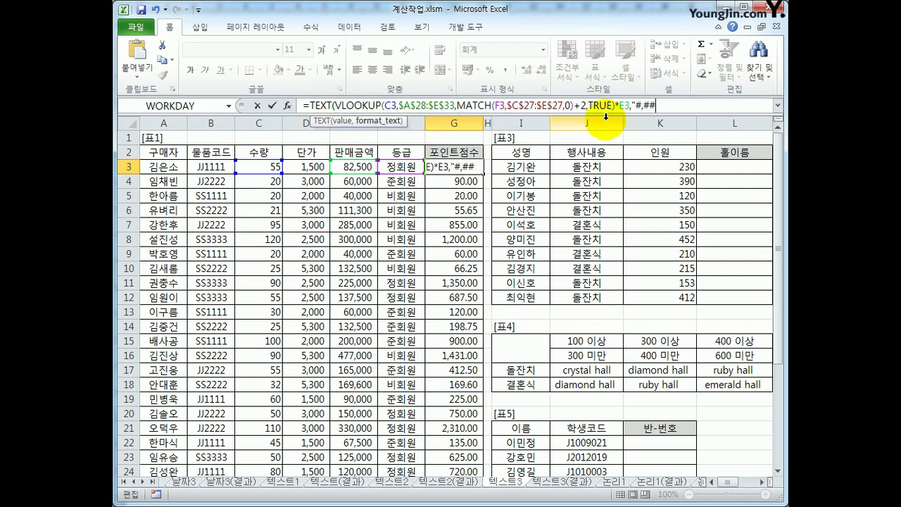
type("0ㅈ")
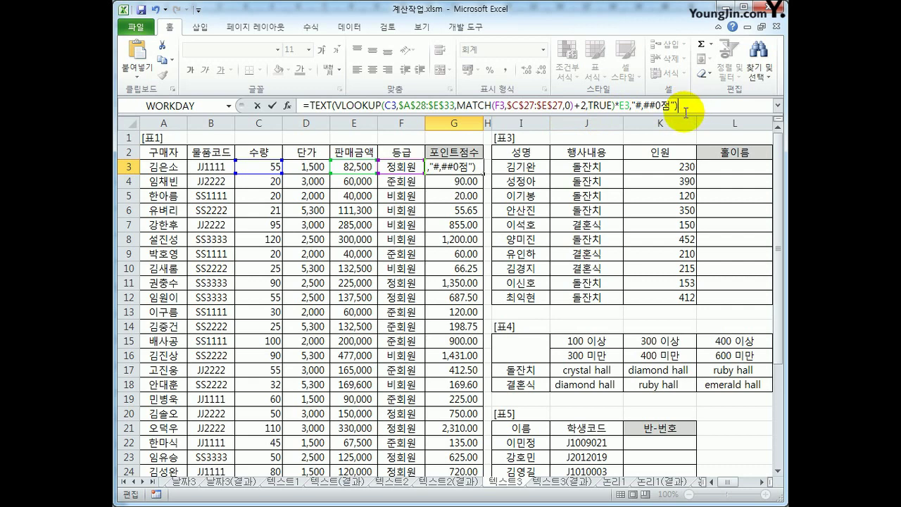
key("Return")
Step: Refill the 포인트점수 column with G3's TEXT formula through G24
key("Up")
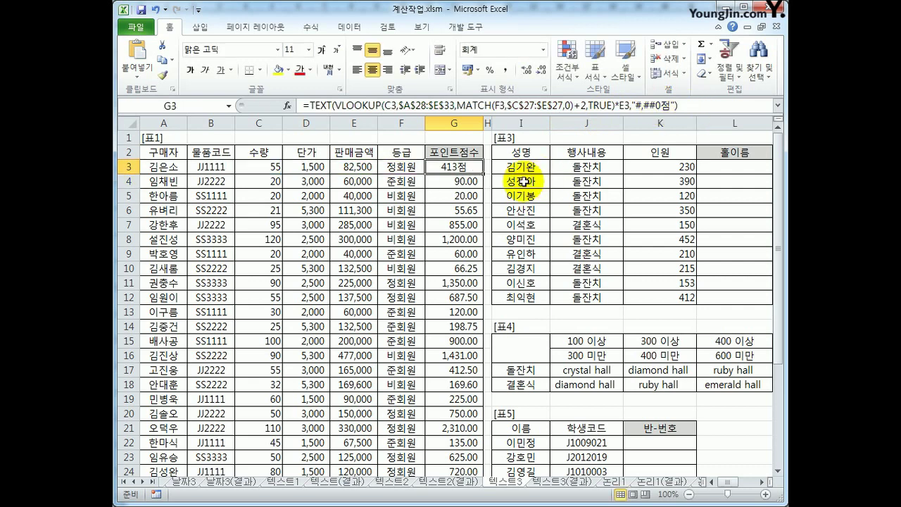
left_click_drag(485, 173, 476, 422)
scroll(465, 408, "up", 2)
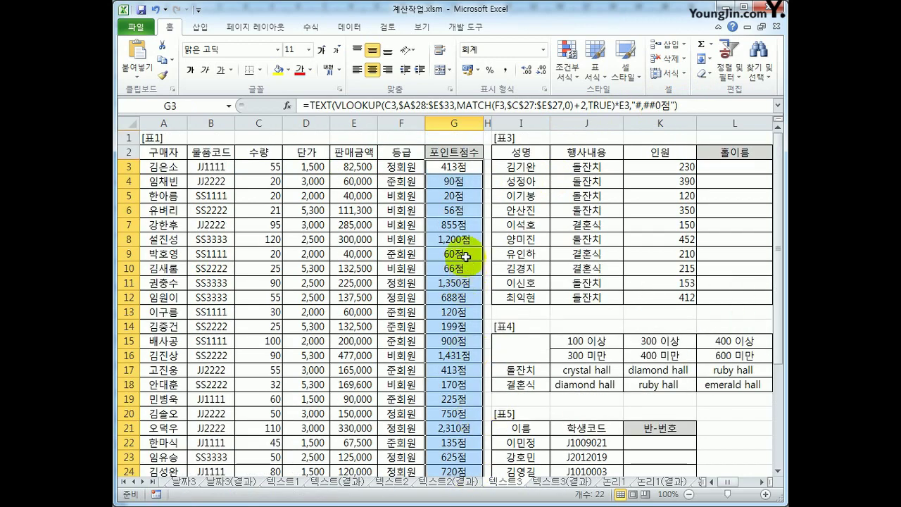
left_click(461, 169)
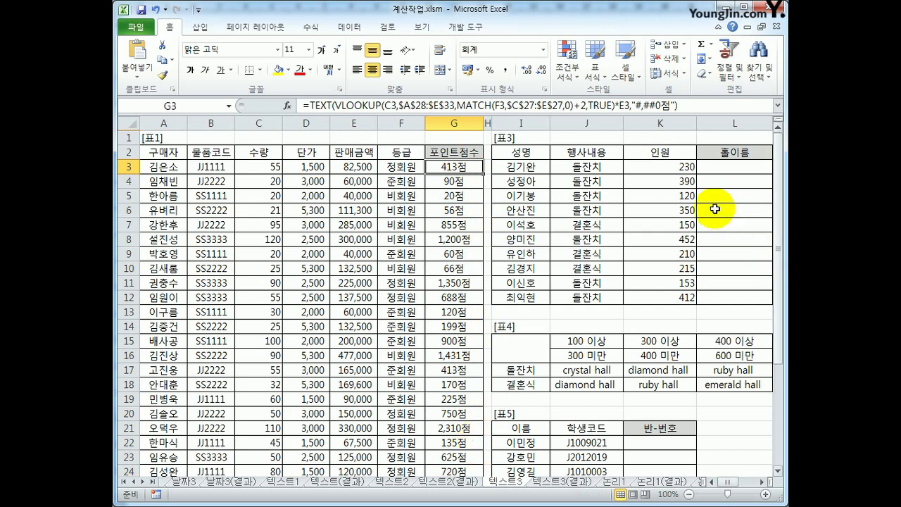
Step: Examine the 행사내용 and 인원 columns of 표3 against 표4's layout and its row of lower limits
left_click(728, 171)
left_click(764, 483)
left_click(763, 483)
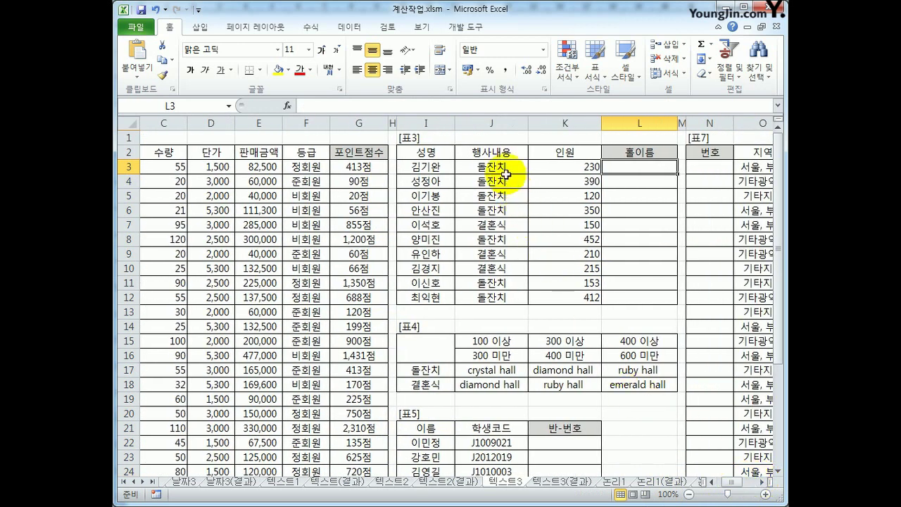
left_click_drag(496, 167, 500, 299)
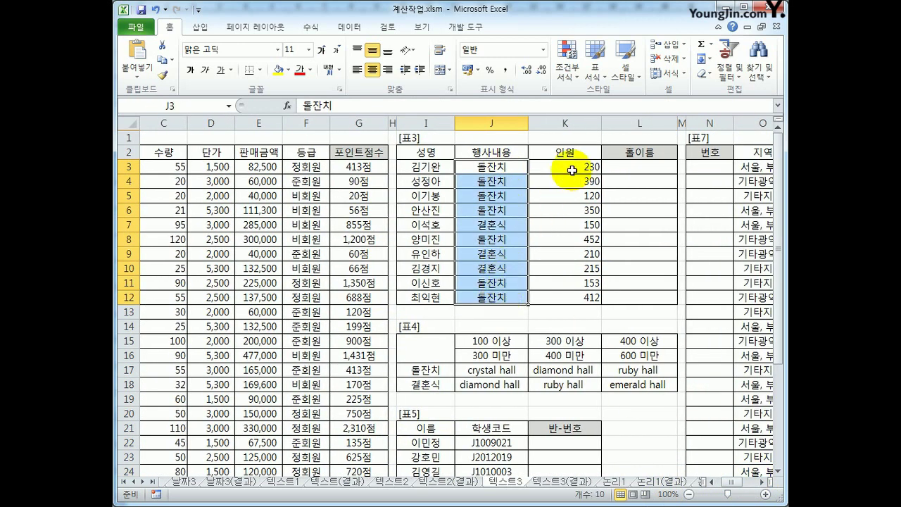
left_click_drag(571, 168, 567, 305)
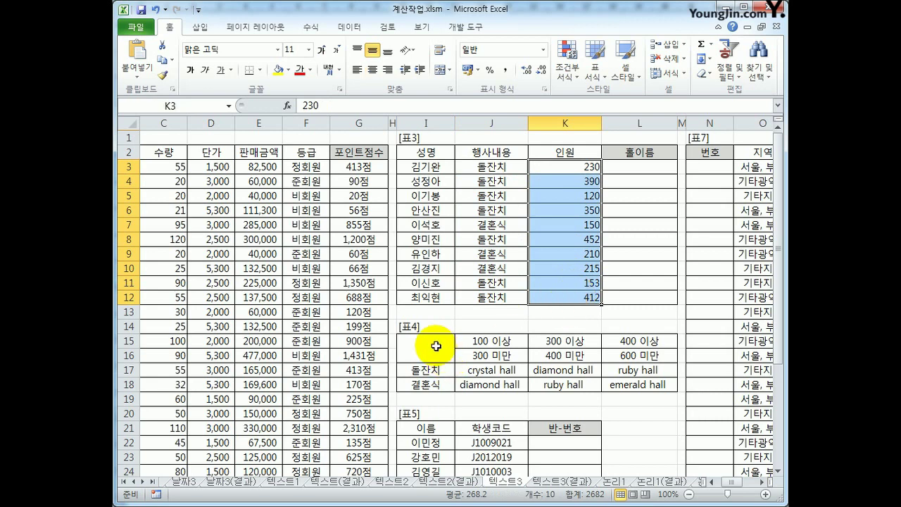
left_click_drag(414, 343, 654, 385)
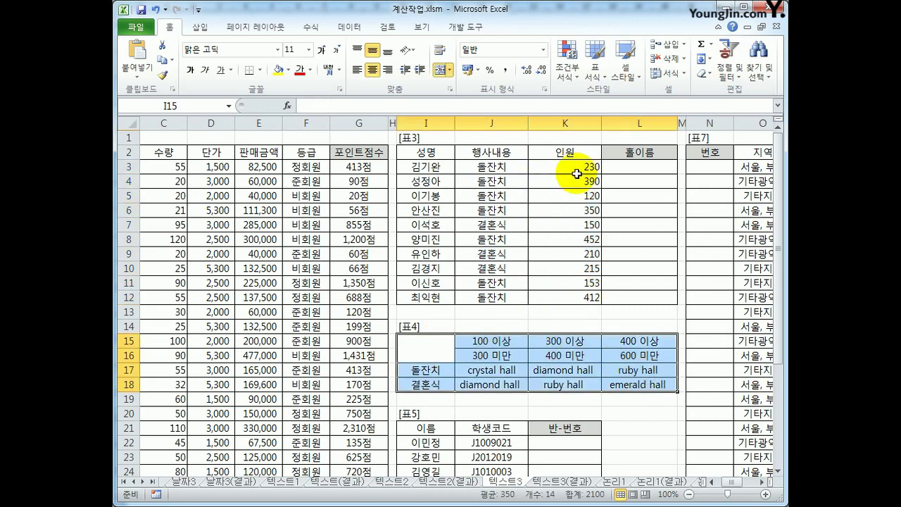
left_click_drag(572, 169, 574, 301)
left_click_drag(503, 341, 646, 342)
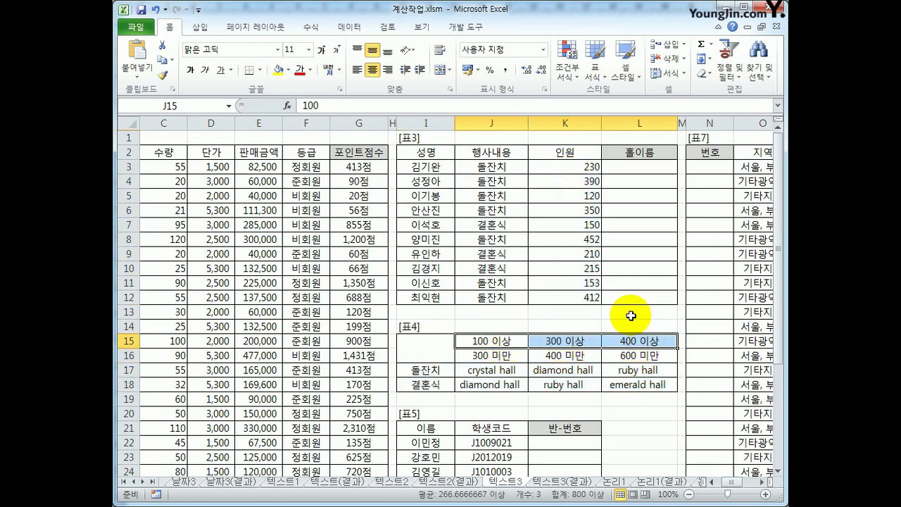
Step: Examine how 표4's 이상 and 미만 limits relate to its hall names within J15:L18
left_click(503, 340)
left_click(556, 344)
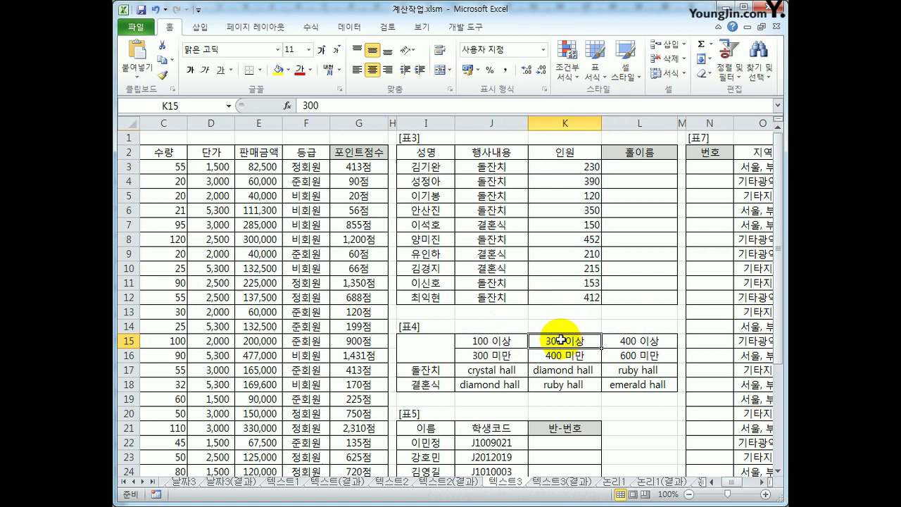
left_click(499, 373)
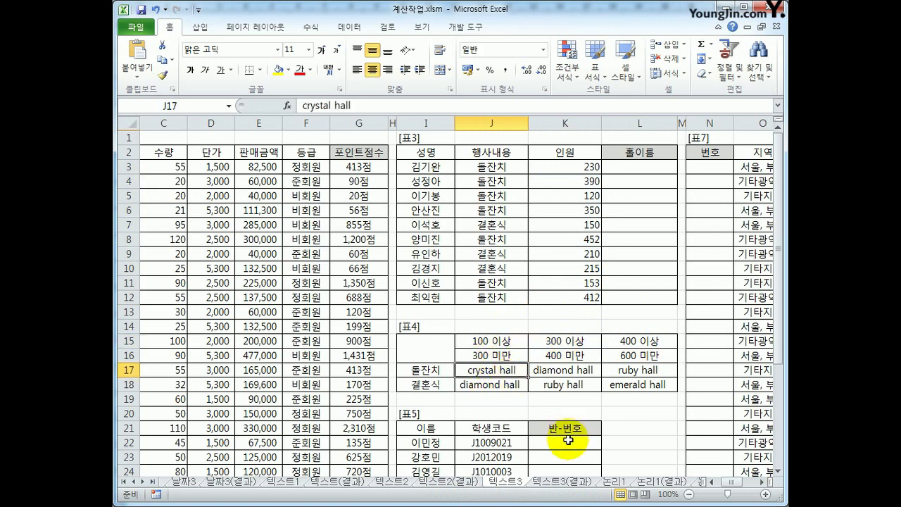
left_click(511, 386)
left_click_drag(514, 342, 518, 398)
left_click_drag(508, 342, 630, 336)
left_click_drag(473, 357, 633, 358)
left_click_drag(492, 372, 628, 386)
left_click_drag(491, 341, 626, 388)
Step: Compare 표3's 인원 with the 100 이상 limit, and its 행사내용 with the 돌잔치 and 결혼식 labels in I17:I18
left_click(644, 167)
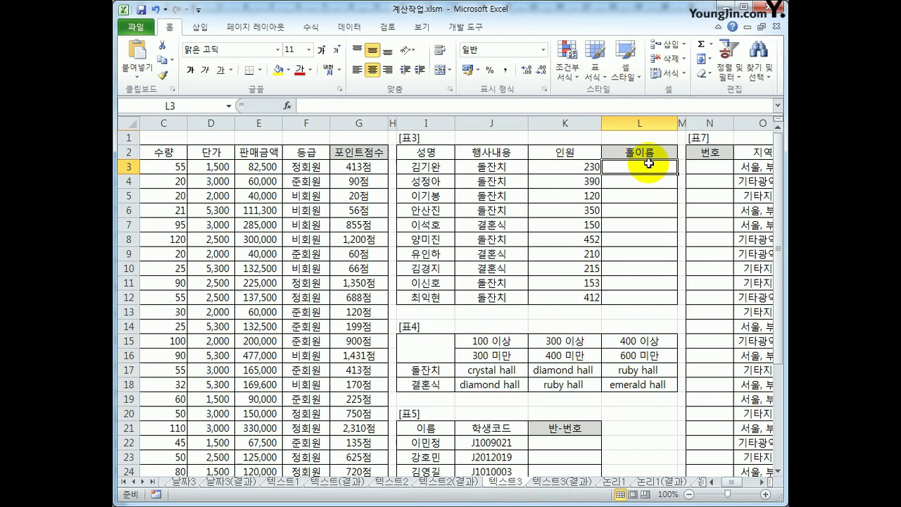
left_click(540, 167)
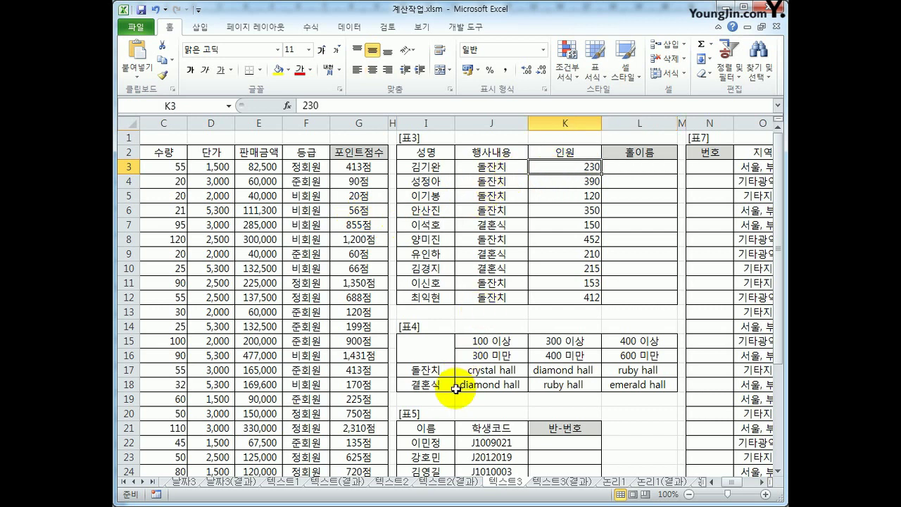
left_click(493, 339)
left_click_drag(493, 335, 493, 345)
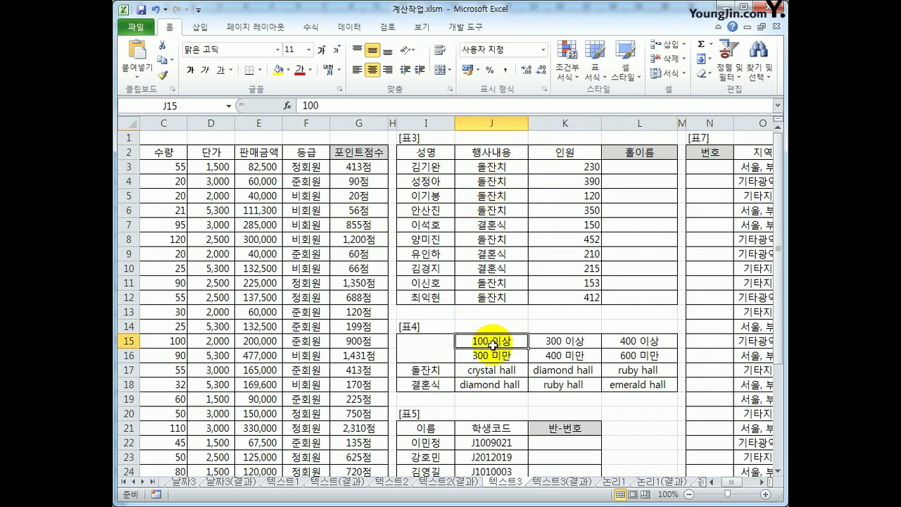
left_click(507, 167)
left_click(513, 225)
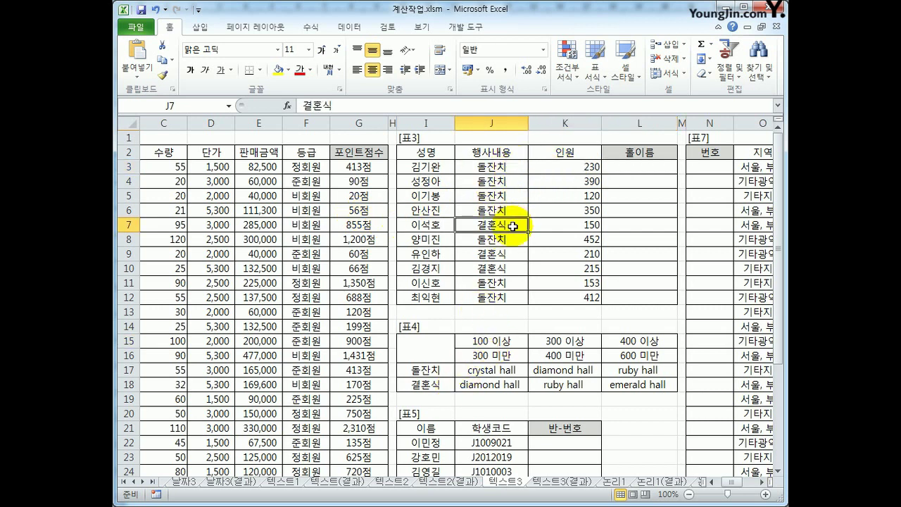
left_click_drag(425, 368, 437, 382)
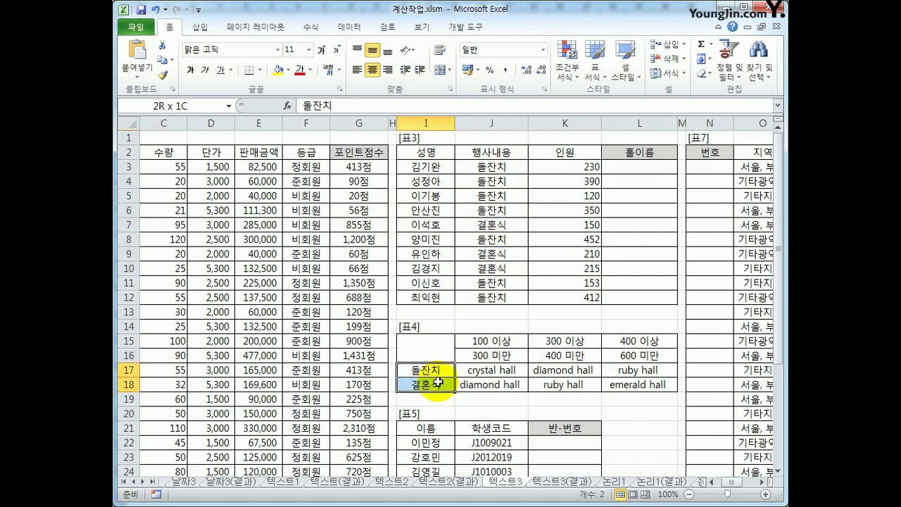
Step: Begin a MATCH formula in L3 that looks up J3 in the absolute range $I$17:$I$18 of 표4
left_click(626, 166)
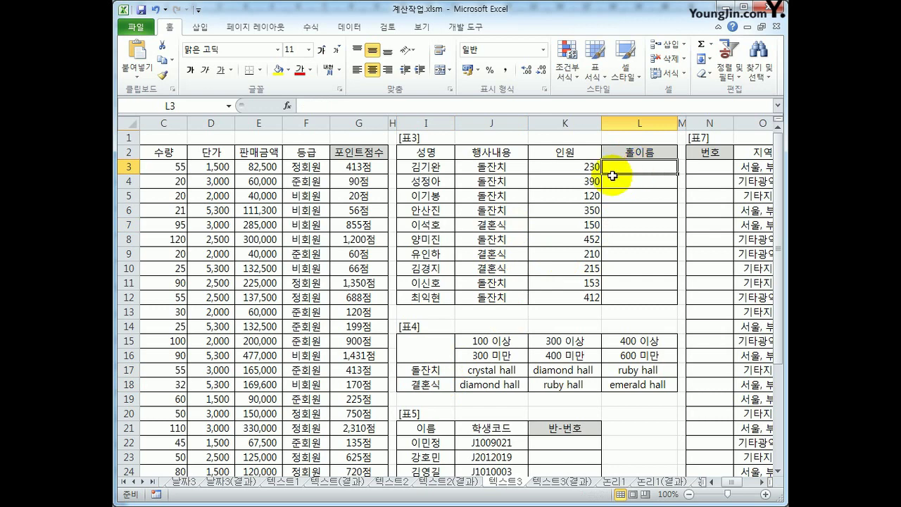
type("=")
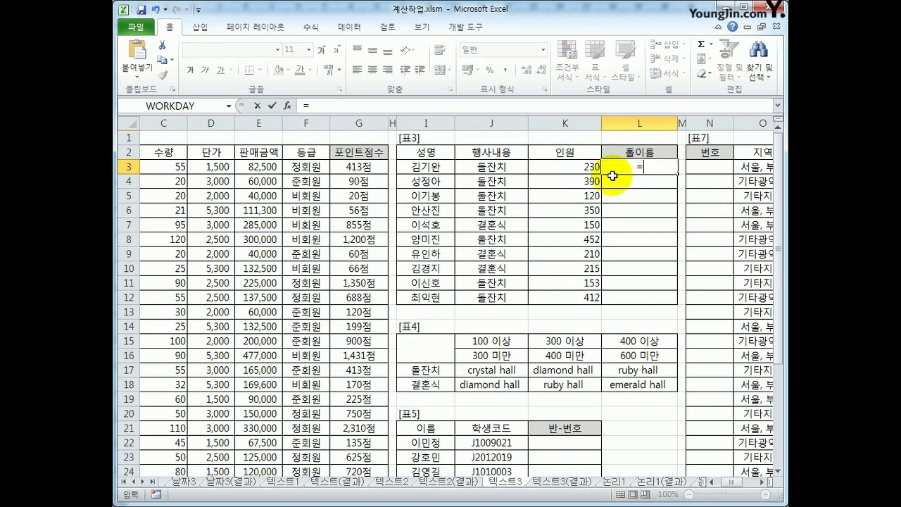
type("ma")
key("BackSpace")
type("ma")
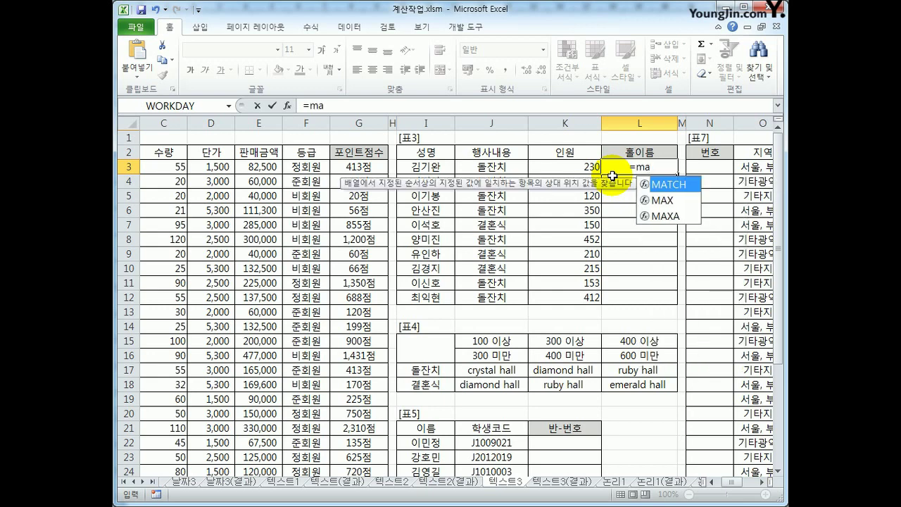
key("Tab")
left_click(497, 165)
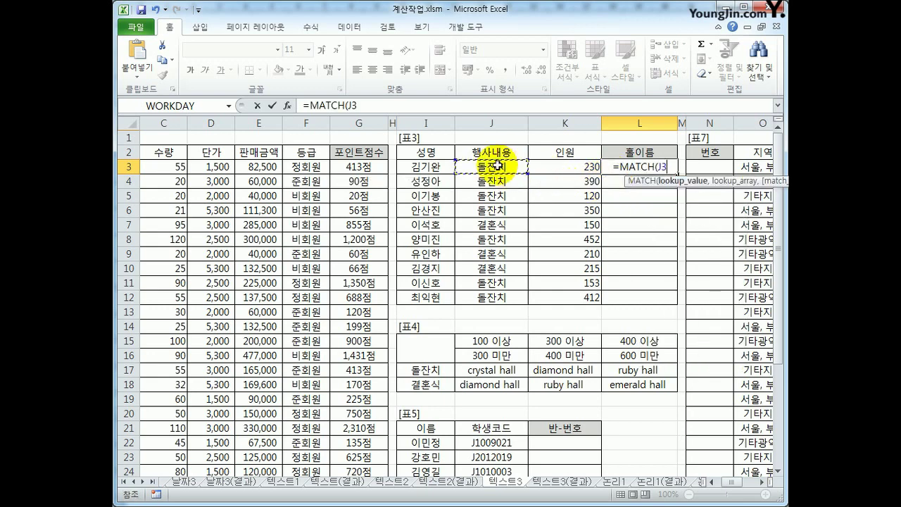
type(",")
left_click_drag(431, 369, 440, 381)
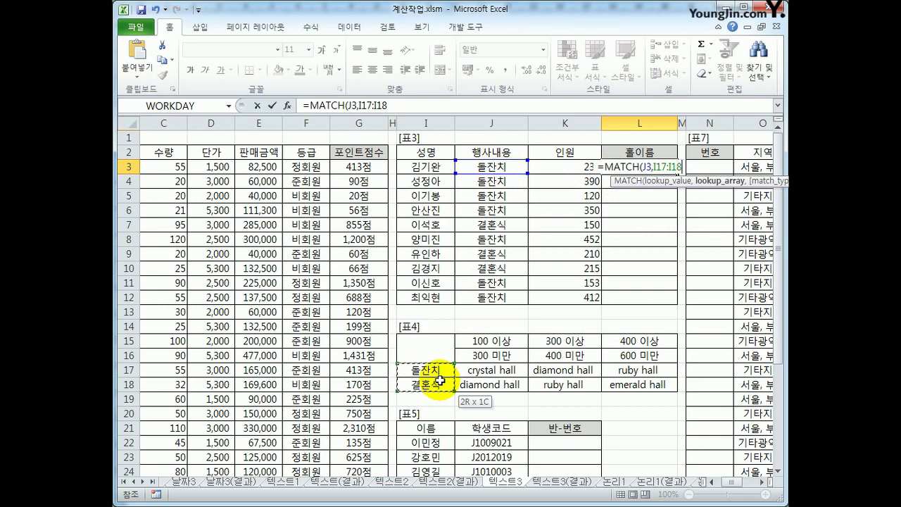
key("F4")
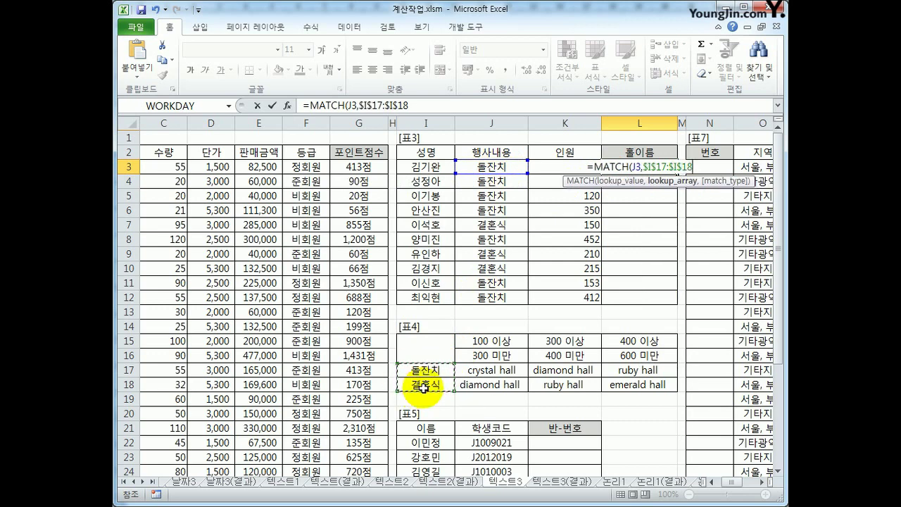
Step: Complete L3's MATCH formula with match type 0 for an exact match, and fill it down through L12
type(",")
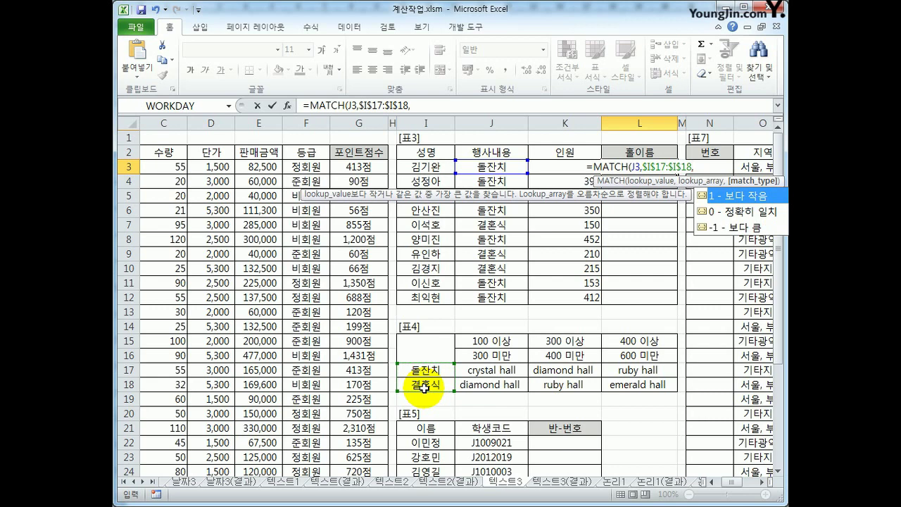
type("0")
key("Return")
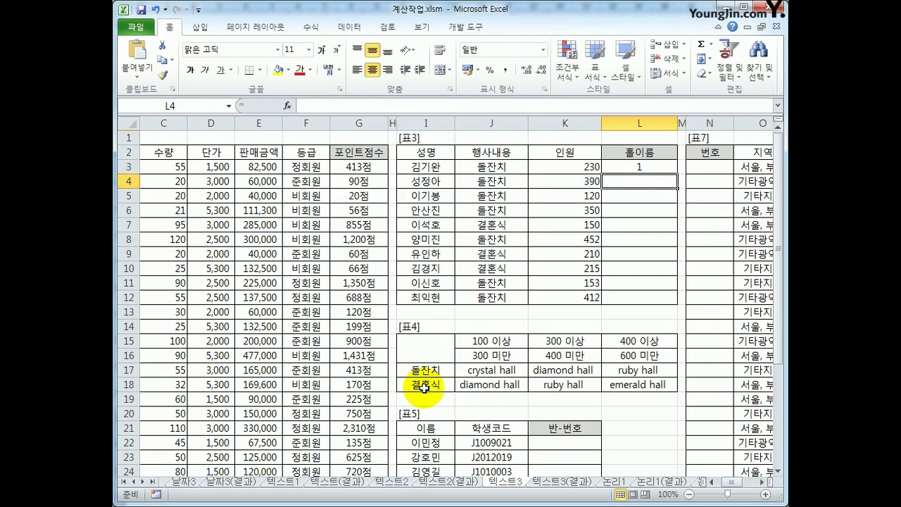
left_click(632, 168)
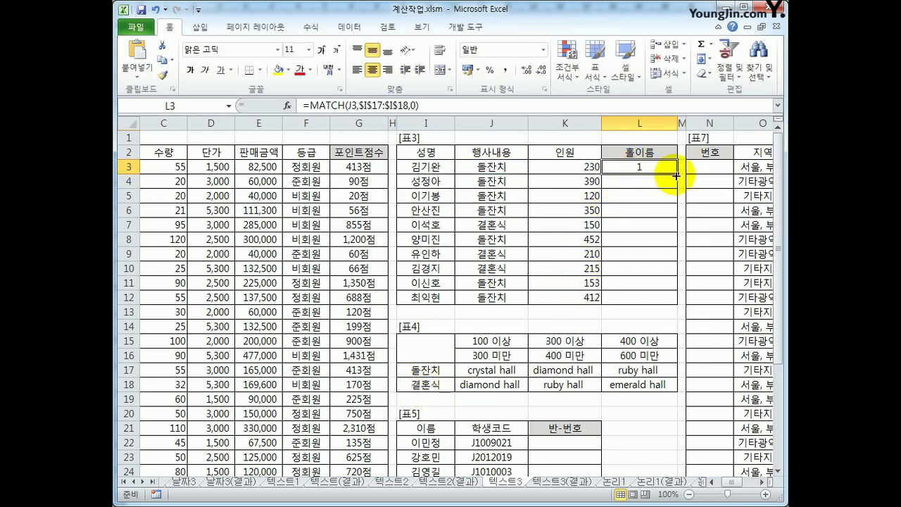
left_click_drag(675, 174, 659, 298)
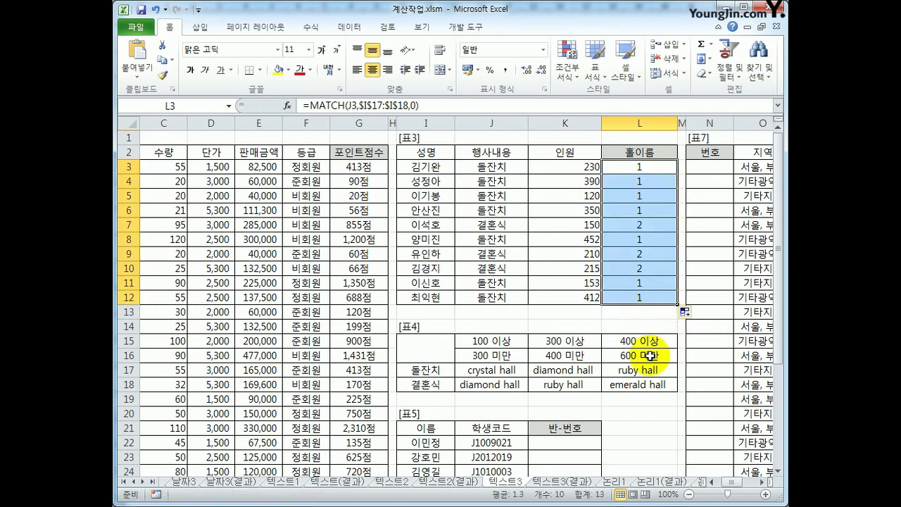
Step: Add 2 to L3's MATCH formula to account for 표4's two limit rows, and refill the 홀이름 column through L12
left_click_drag(493, 341, 617, 383)
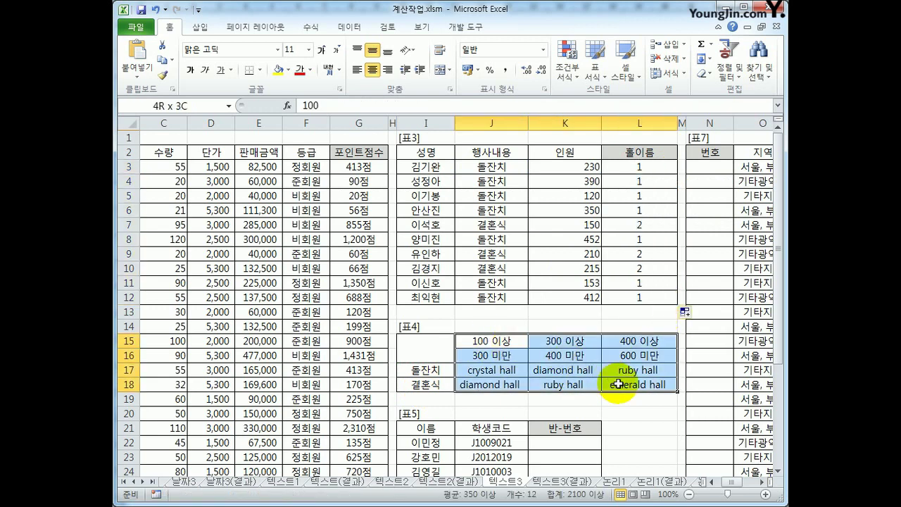
left_click_drag(507, 342, 649, 342)
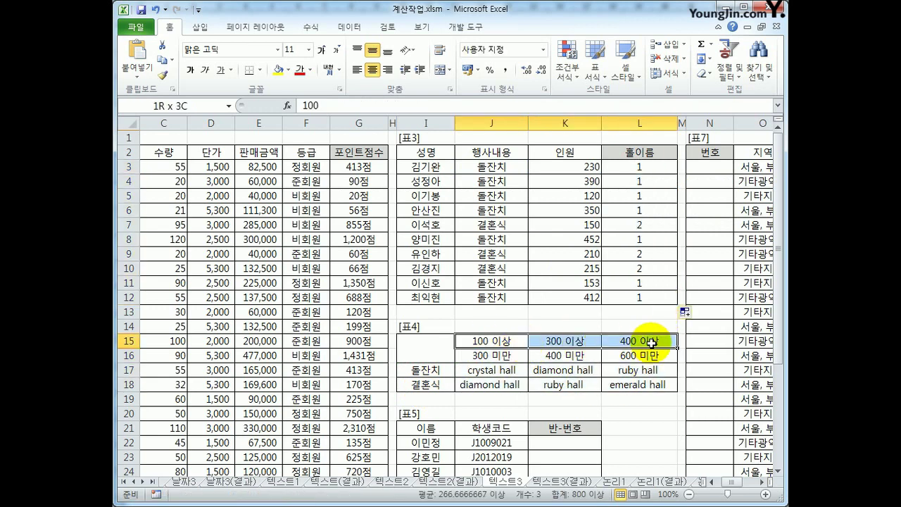
left_click_drag(491, 369, 626, 371)
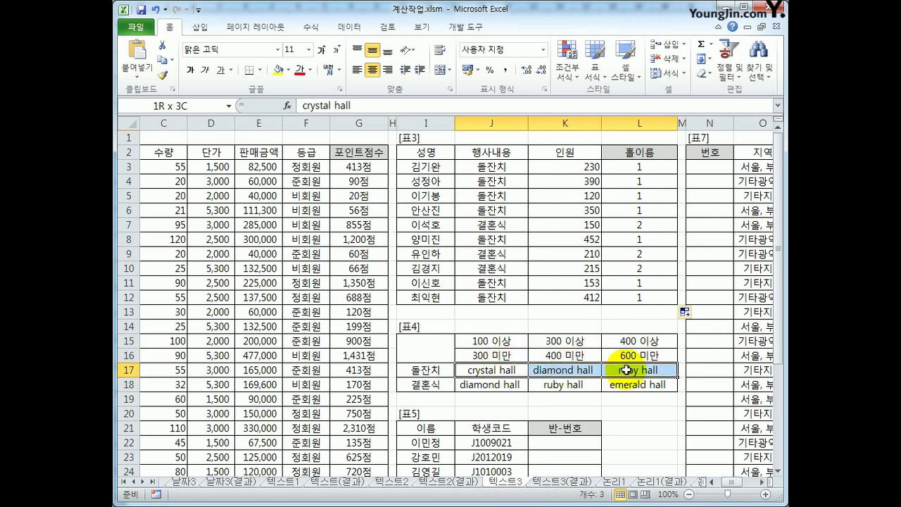
left_click_drag(496, 385, 617, 385)
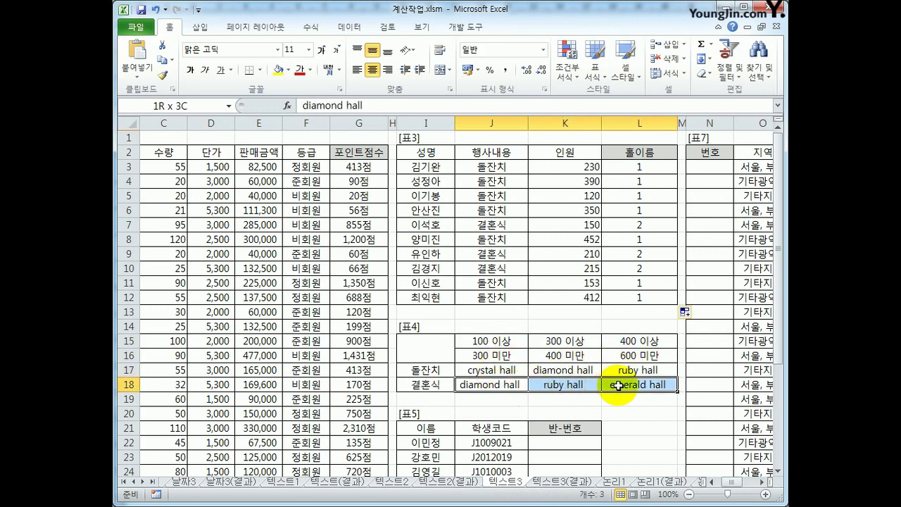
left_click(645, 167)
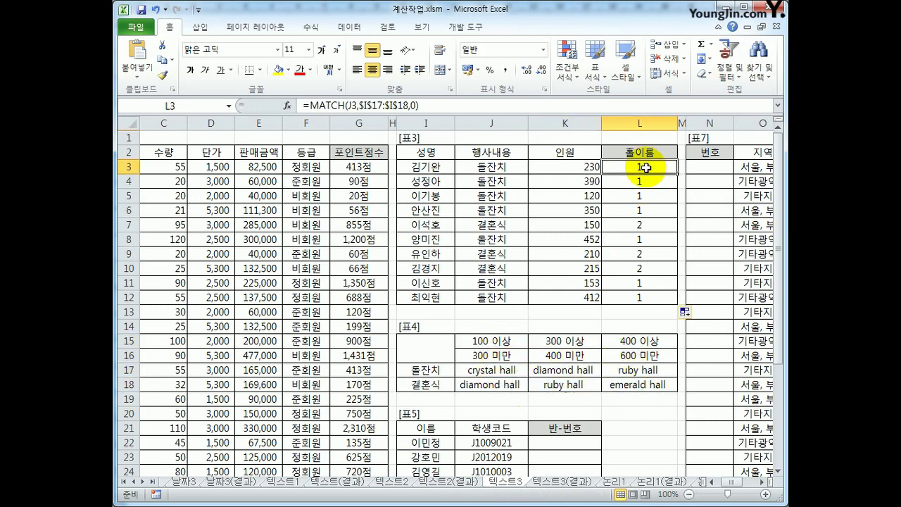
left_click(436, 104)
type("+2")
key("Return")
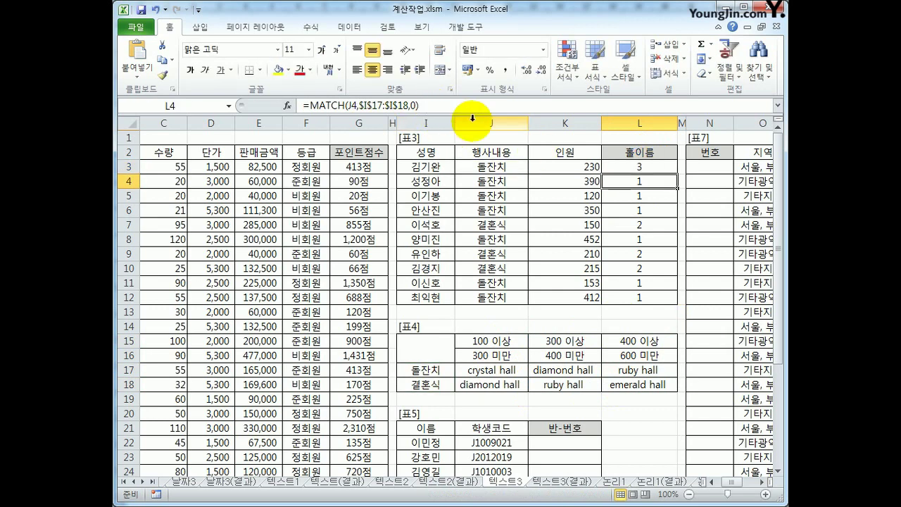
left_click(626, 166)
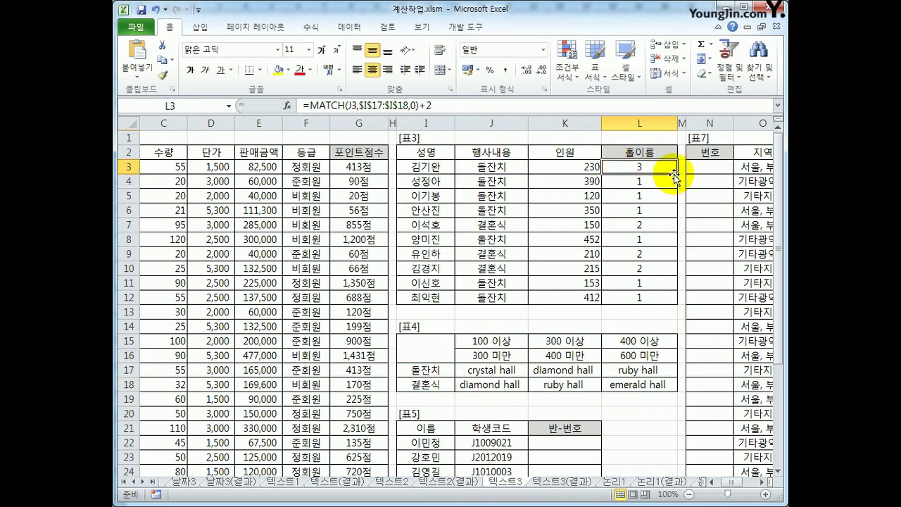
left_click_drag(676, 173, 655, 297)
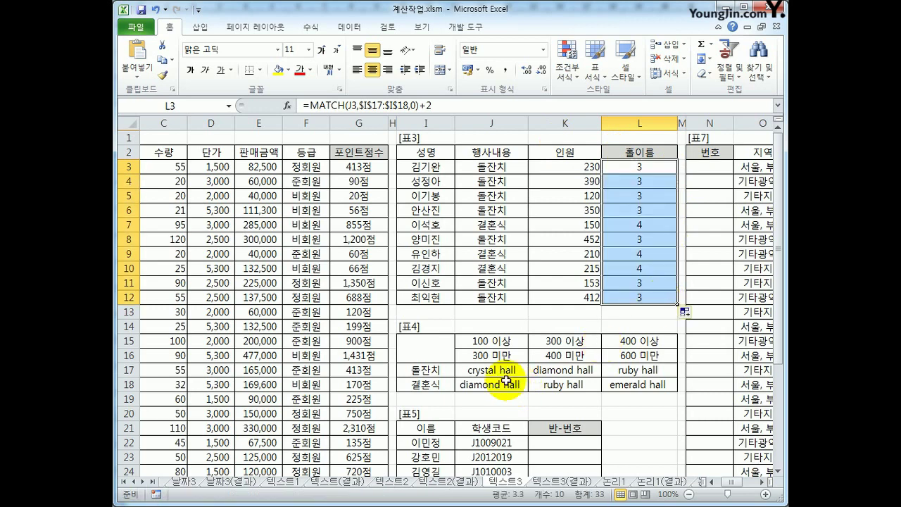
left_click_drag(491, 370, 610, 373)
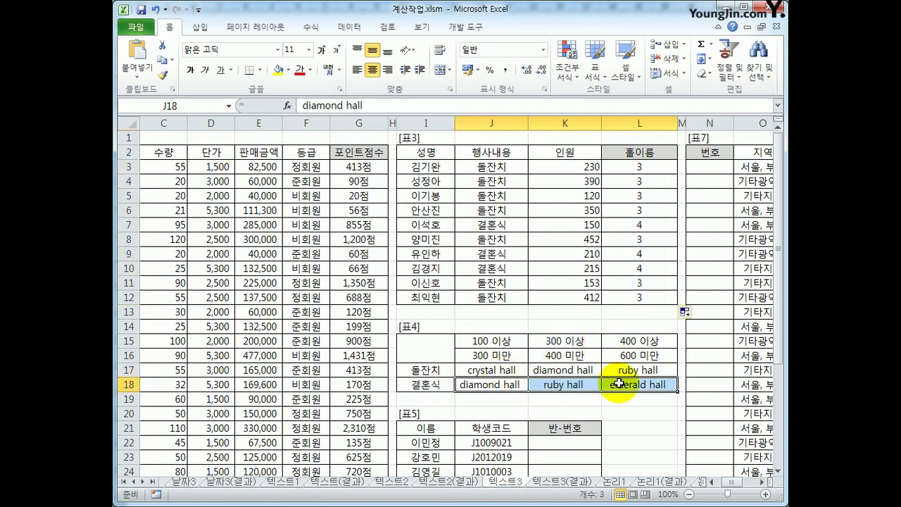
Step: Nest L3's MATCH expression in HLOOKUP as the row index, with K3 as lookup value and $J$15:$L$18 as the table
left_click(658, 166)
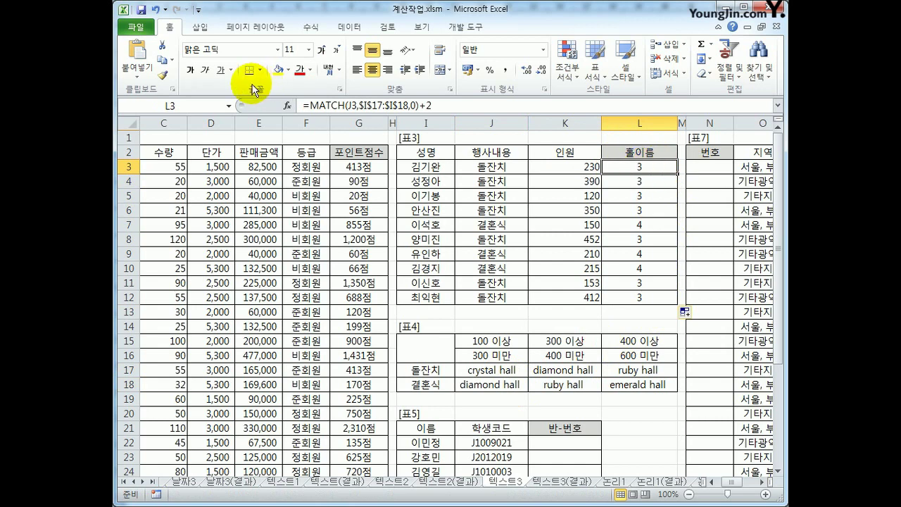
left_click(310, 105)
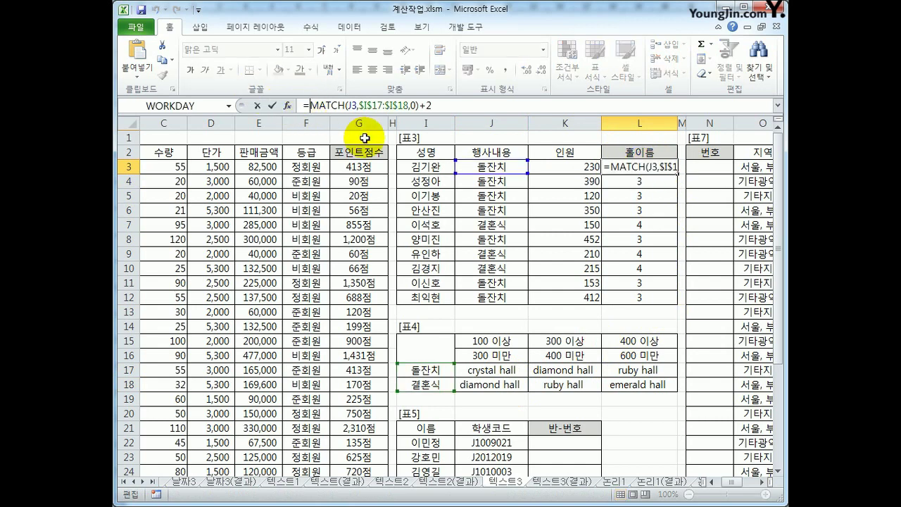
type("HLOOKUP(")
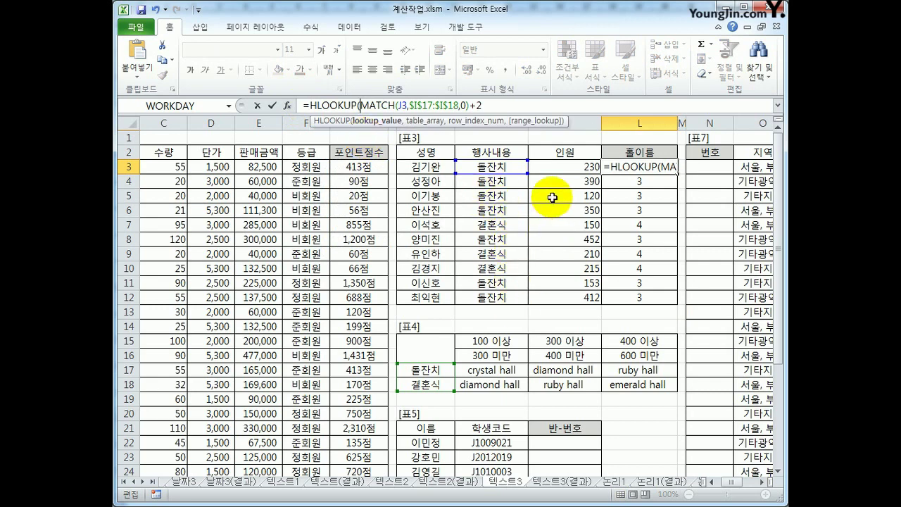
left_click(553, 168)
type(",")
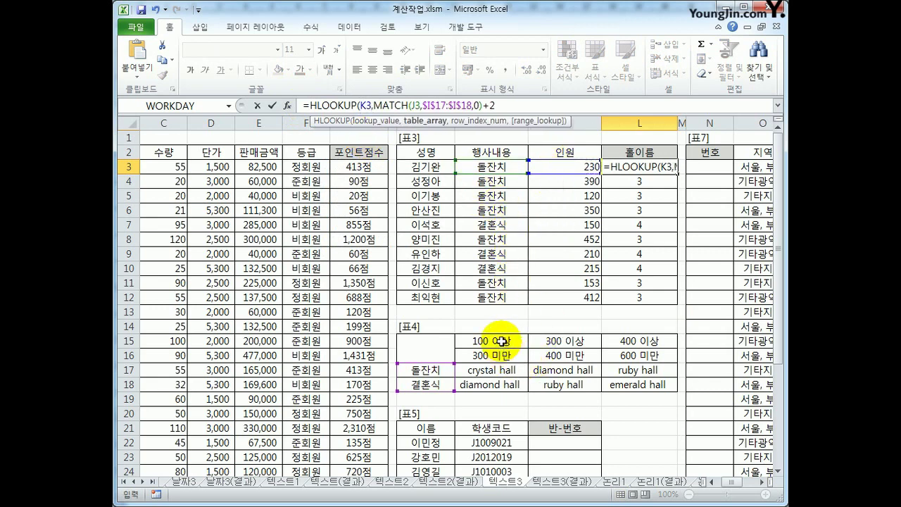
left_click_drag(500, 341, 613, 392)
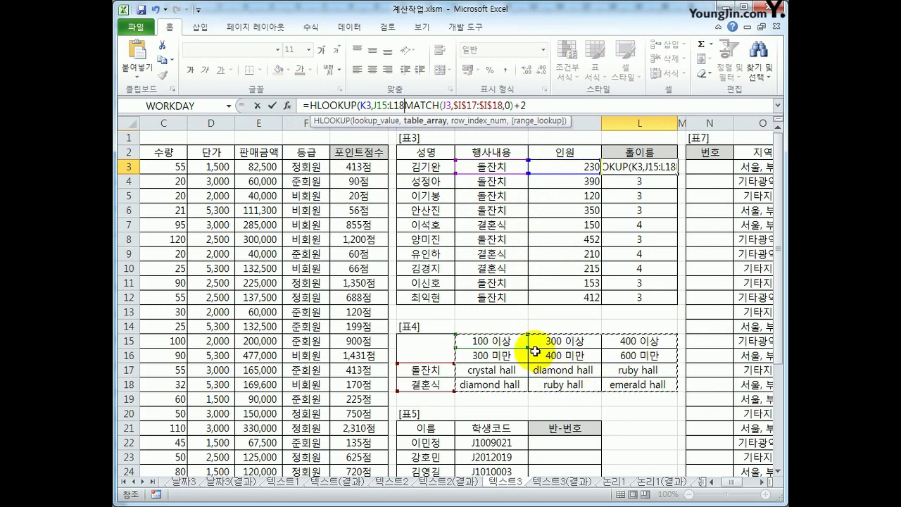
key("F4")
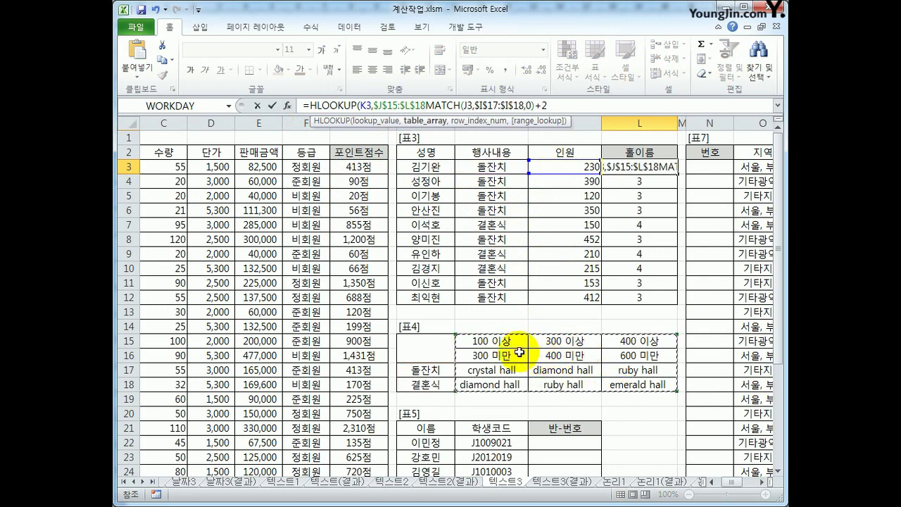
type(",")
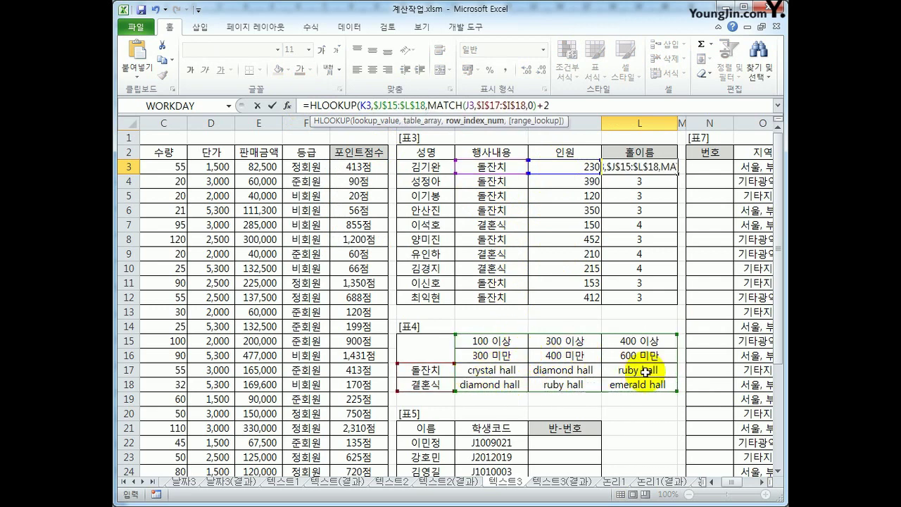
Step: Finish L3's HLOOKUP with TRUE for approximate match, and refill the 홀이름 column through L12
left_click(557, 104)
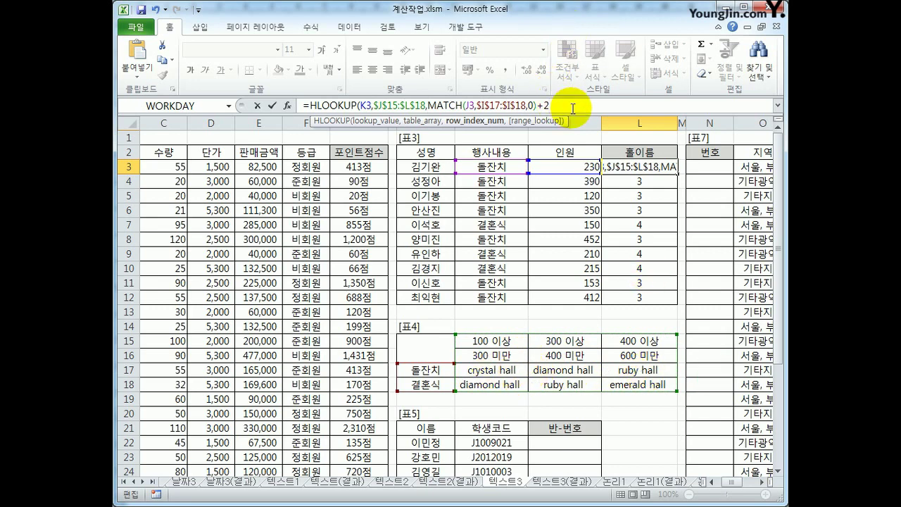
type(",")
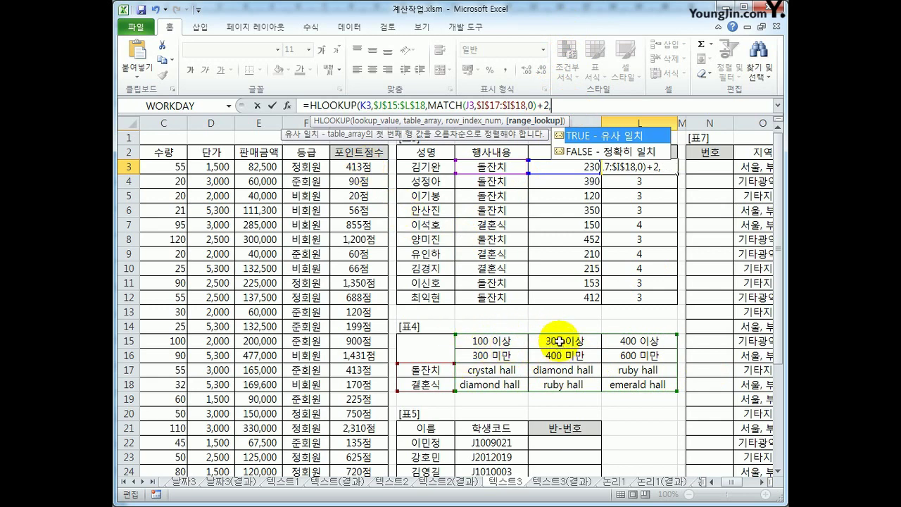
type("TRUE)")
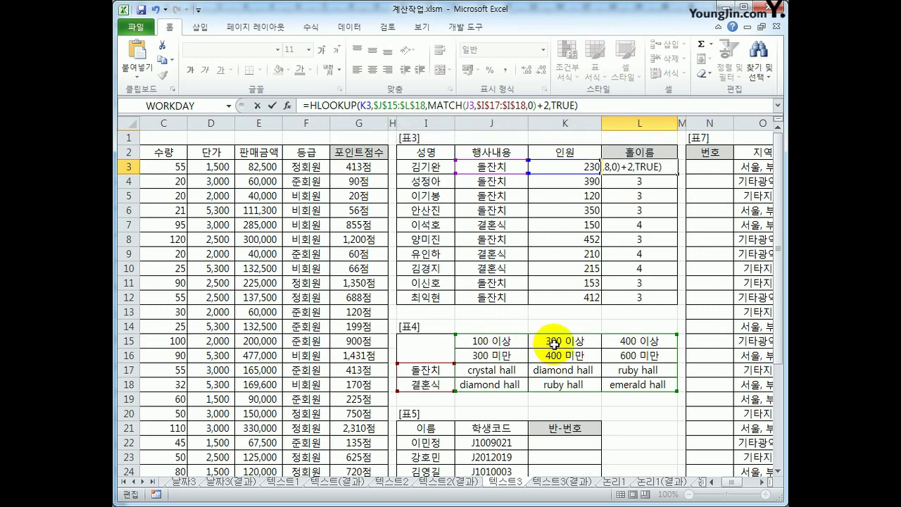
key("Return")
left_click(618, 168)
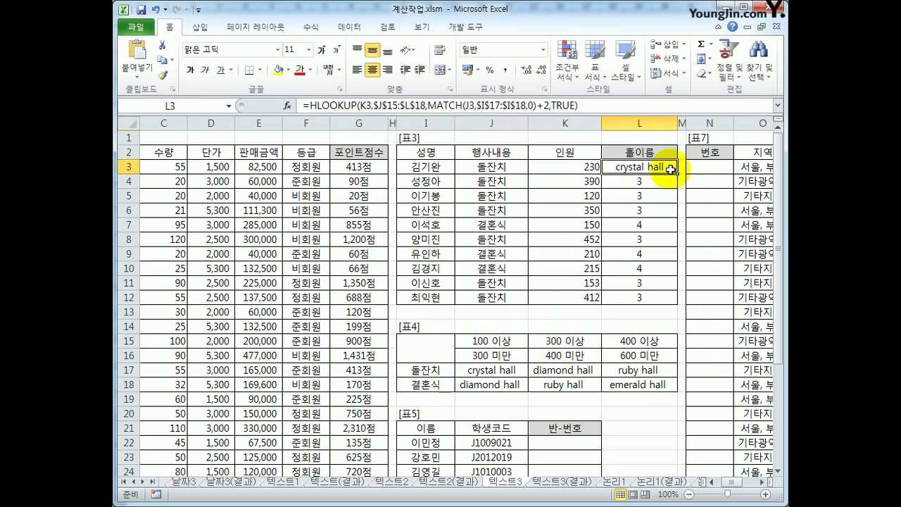
left_click_drag(677, 173, 662, 298)
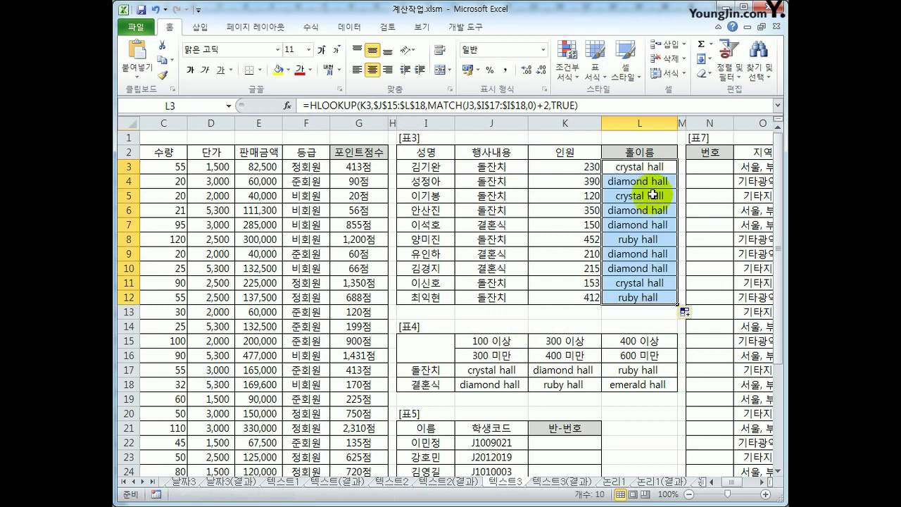
Step: Wrap L3's HLOOKUP formula in PROPER, and refill the 홀이름 column through L12
left_click(648, 164)
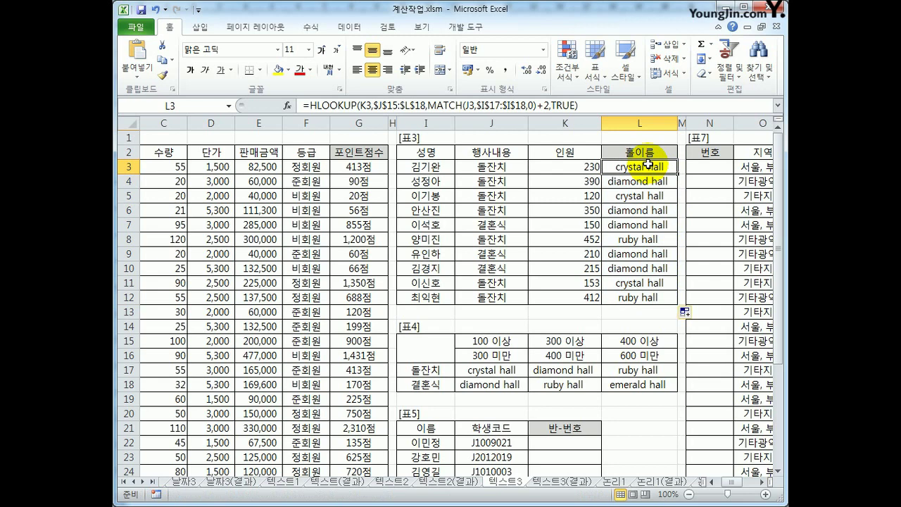
left_click(310, 105)
type("r")
key("BackSpace")
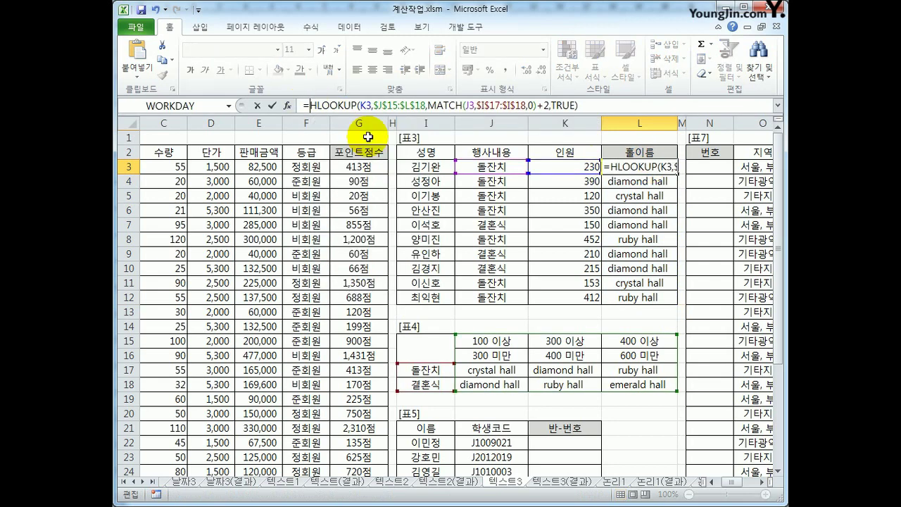
type("pro")
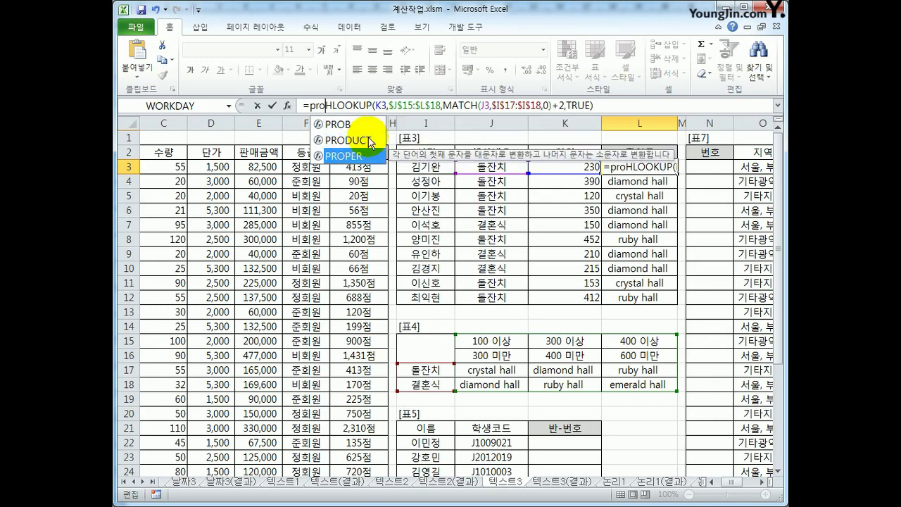
double_click(356, 155)
left_click(620, 106)
type(")")
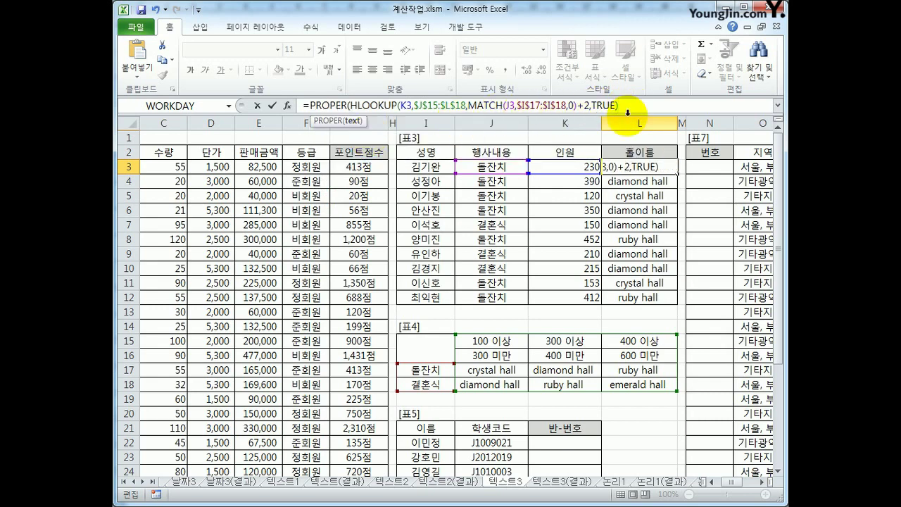
key("Return")
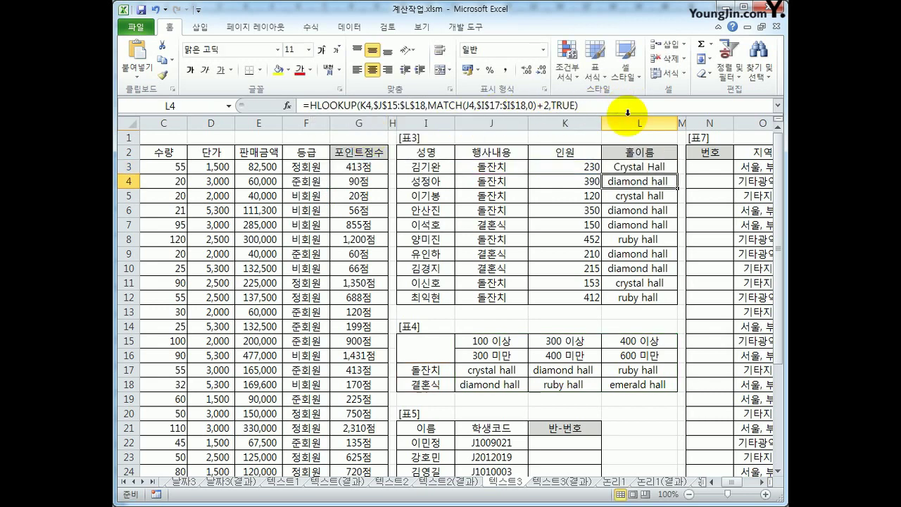
left_click(654, 167)
left_click_drag(677, 174, 669, 304)
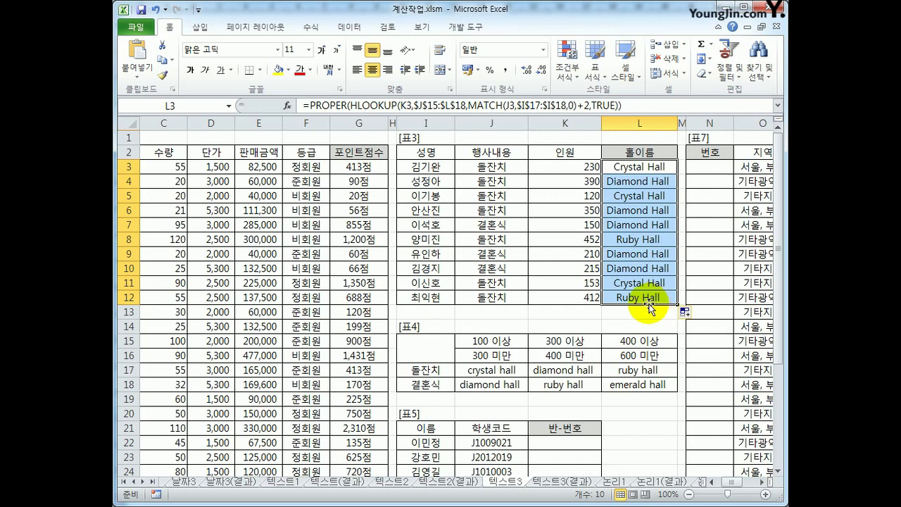
Step: Examine 표5's 학생코드 values in J22:J26 and the empty 반-번호 cells in K22:K26
scroll(637, 314, "down", 2)
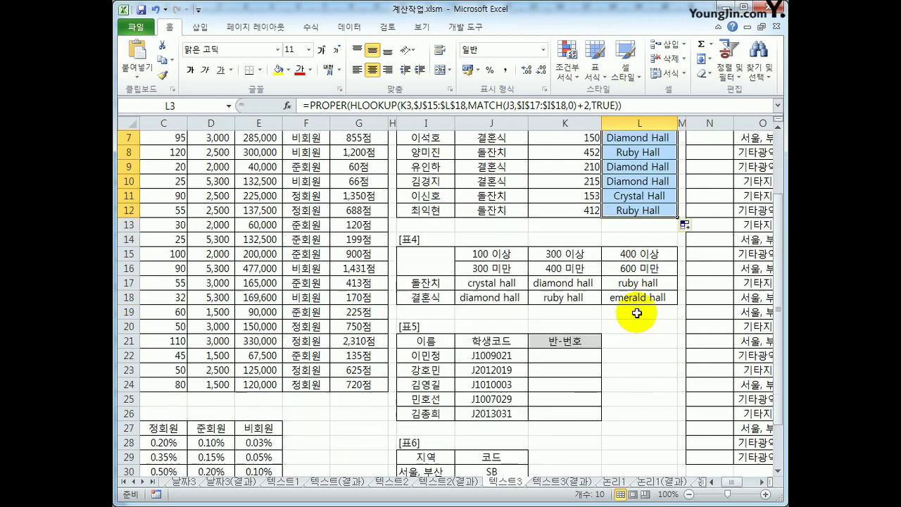
left_click(567, 359)
scroll(567, 359, "down", 2)
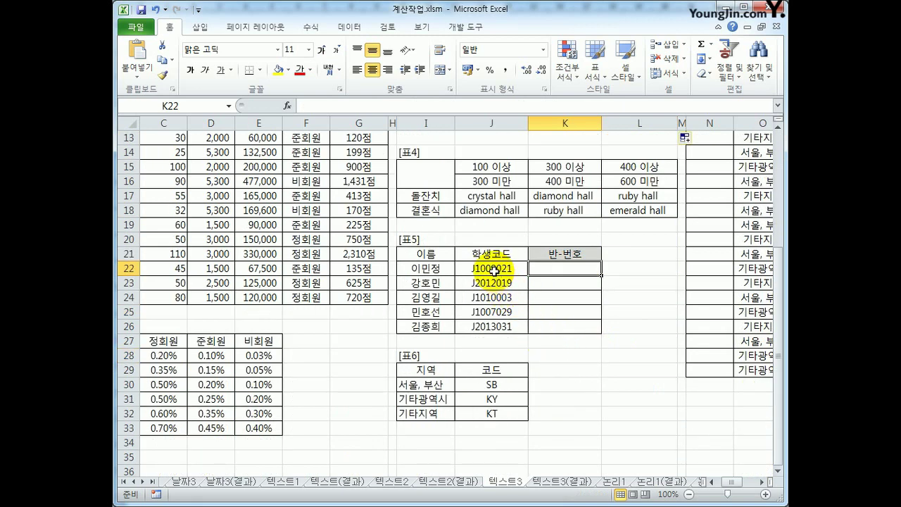
left_click_drag(492, 268, 493, 325)
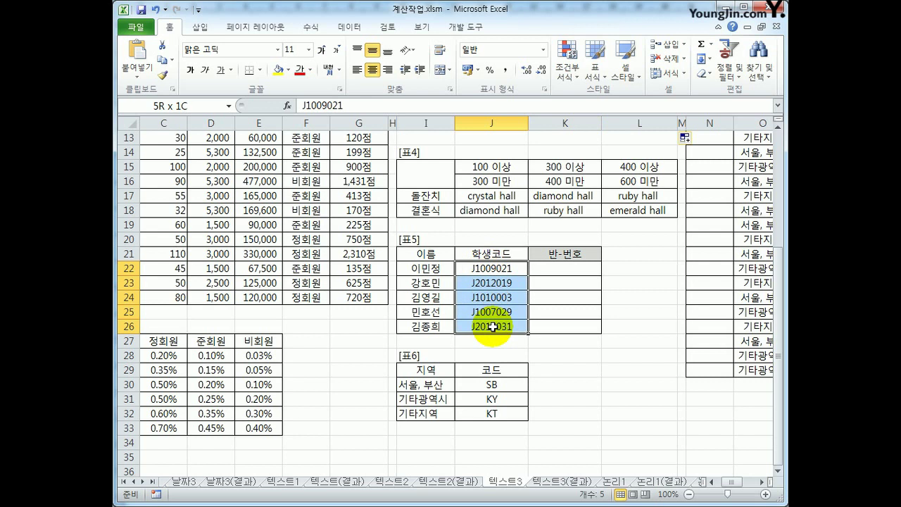
left_click_drag(492, 326, 492, 325)
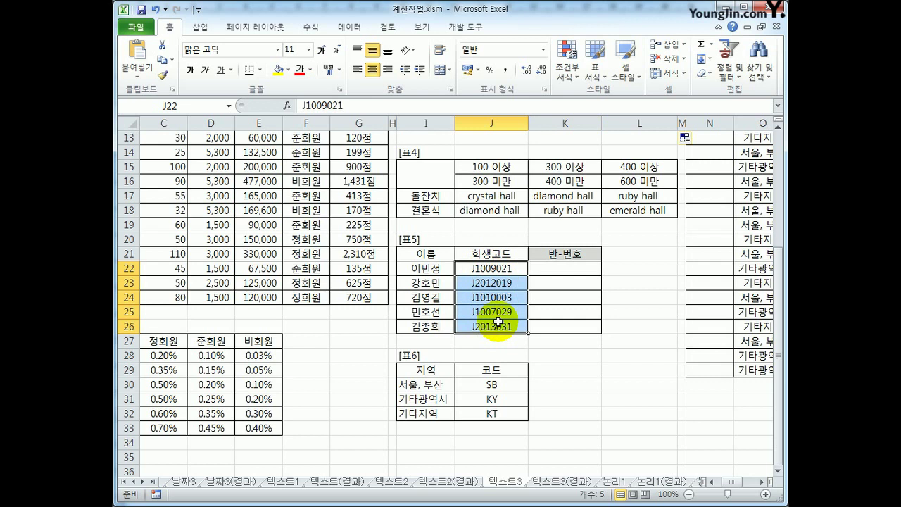
left_click_drag(565, 269, 566, 320)
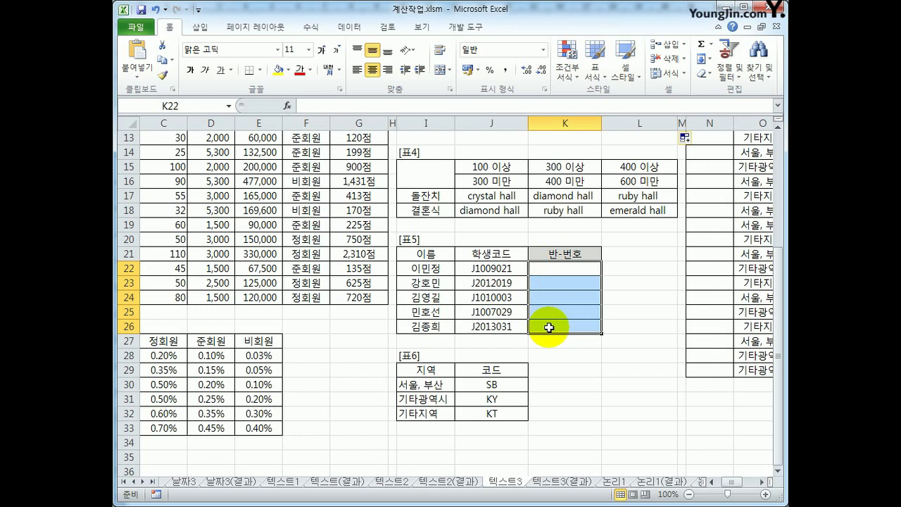
left_click_drag(491, 268, 490, 324)
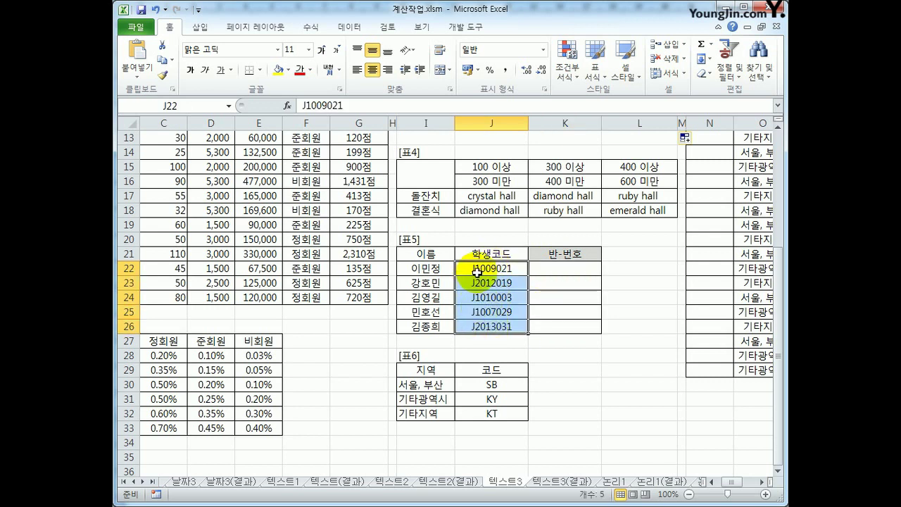
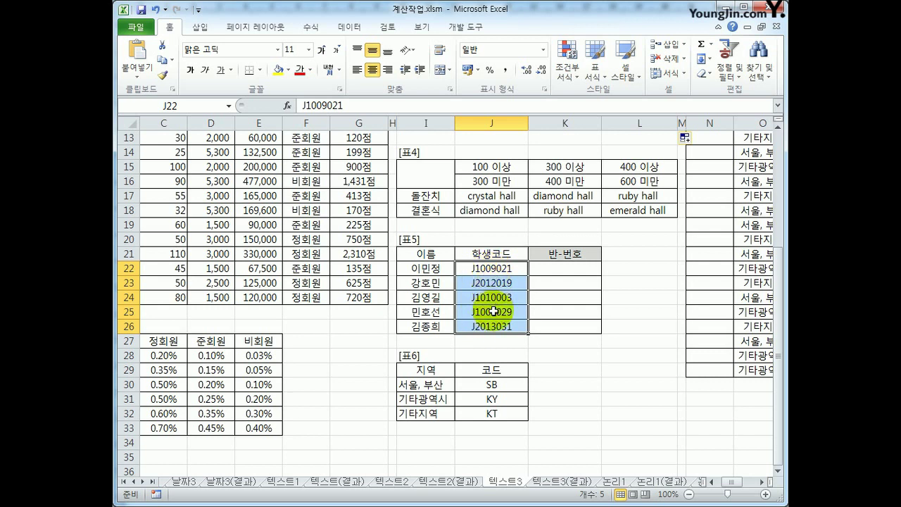
Step: Enter =MID(J22,3,3) in K22 to extract the class part of 학생코드, and fill it down through K26
left_click(557, 268)
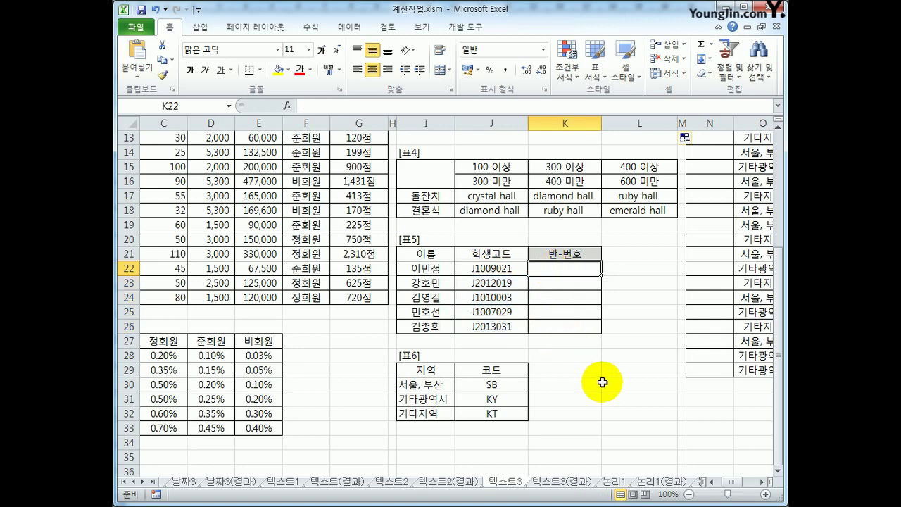
type("=mid(")
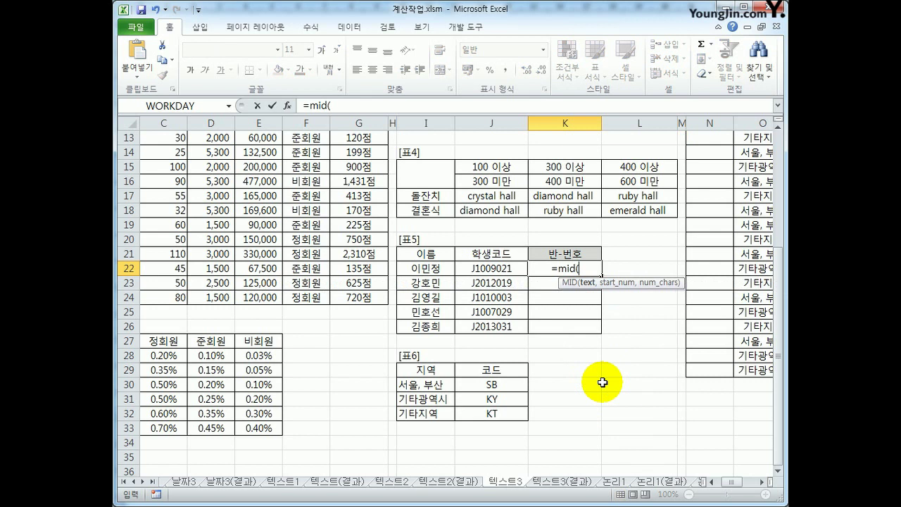
left_click(469, 269)
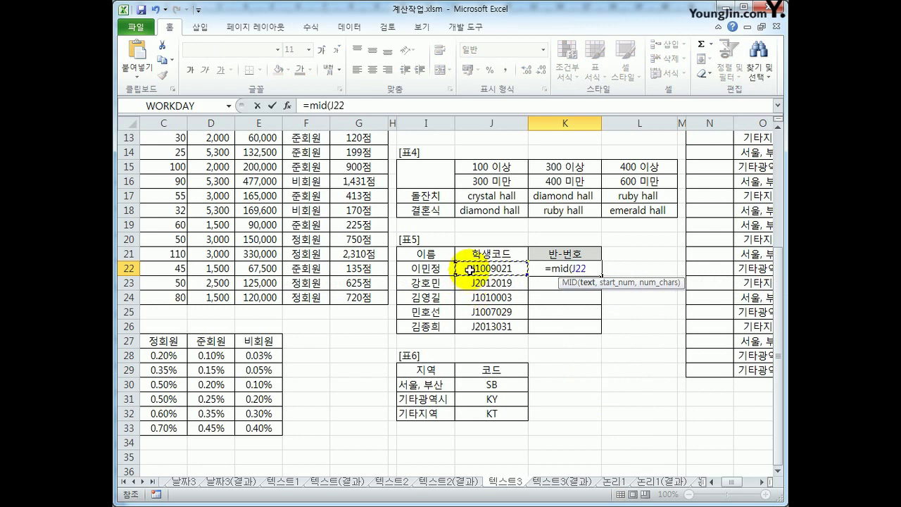
type(",")
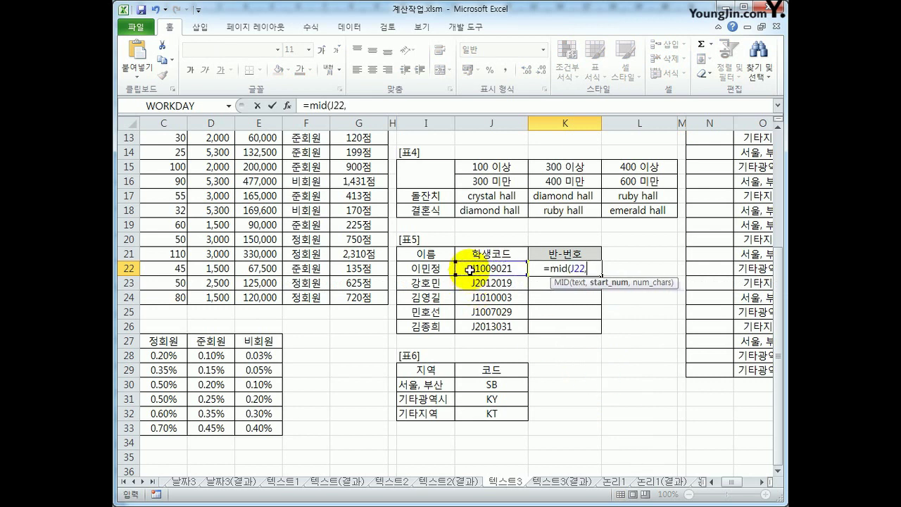
type("3,")
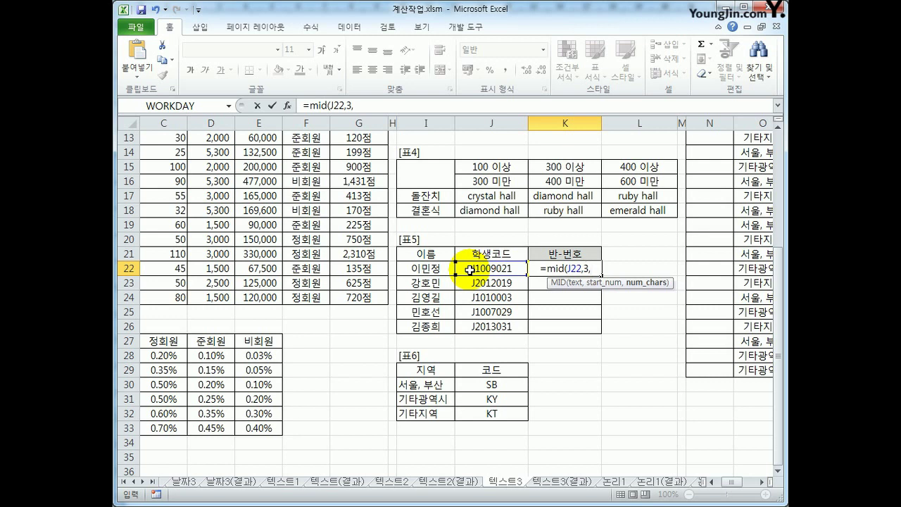
type("3")
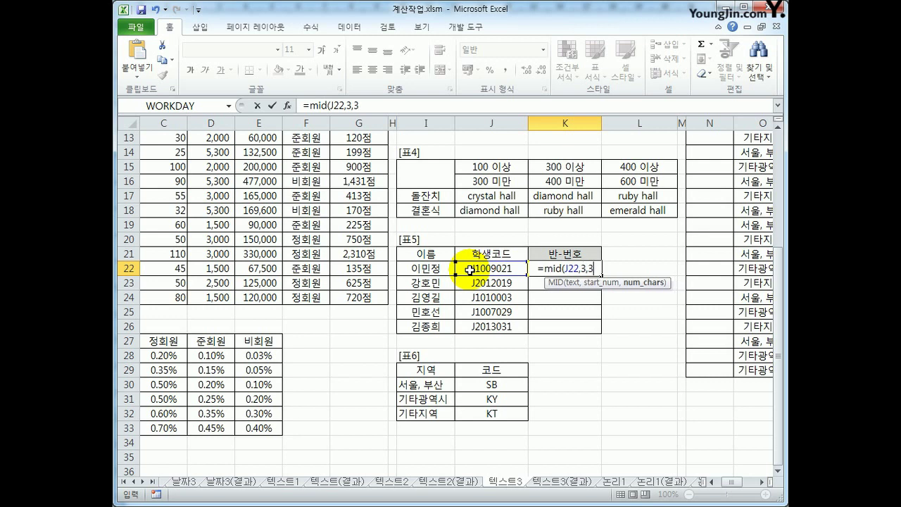
type(")")
key("Return")
key("Up")
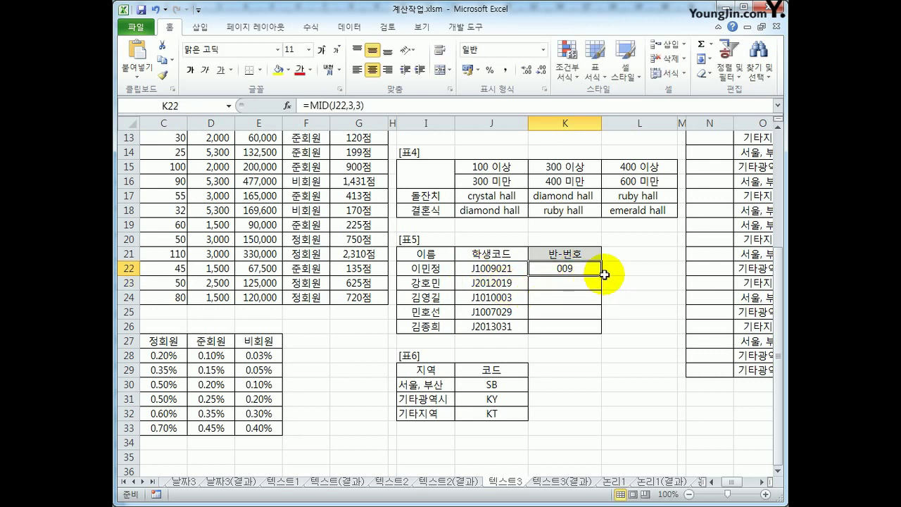
left_click_drag(600, 274, 597, 329)
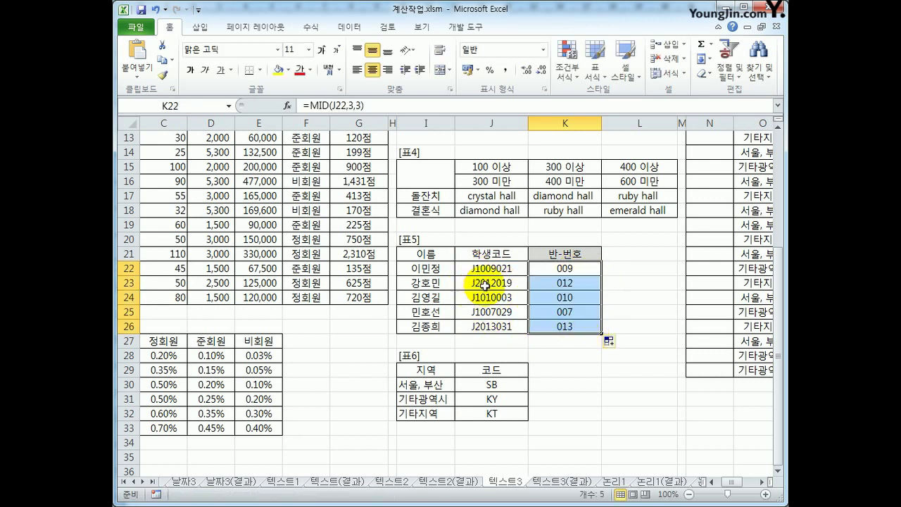
left_click(570, 270)
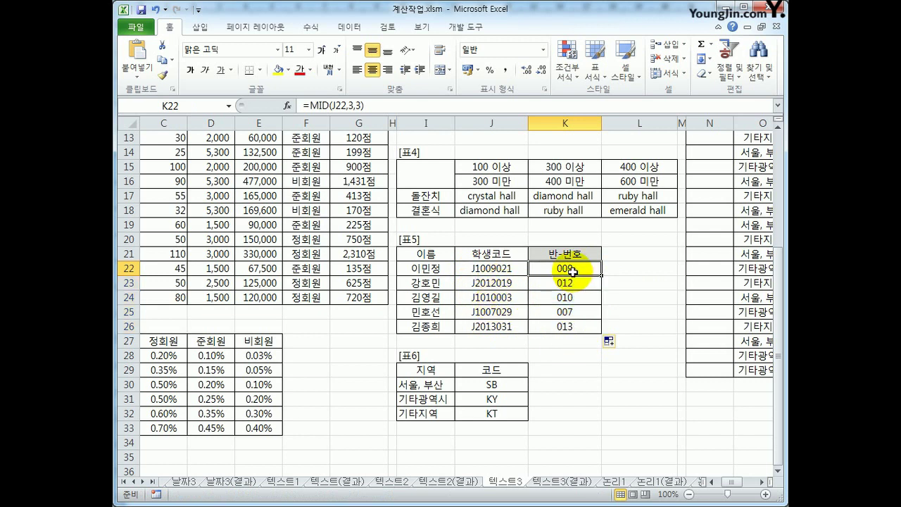
left_click_drag(577, 268, 579, 328)
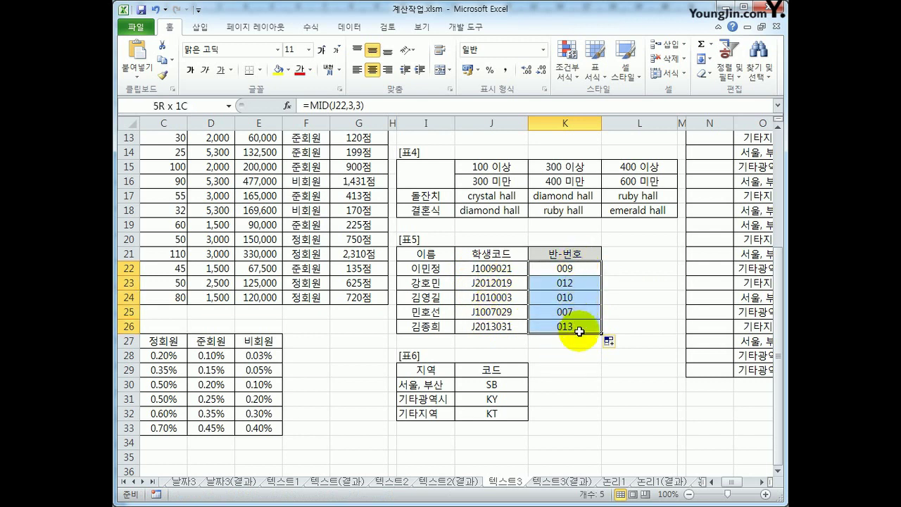
left_click_drag(573, 270, 580, 328)
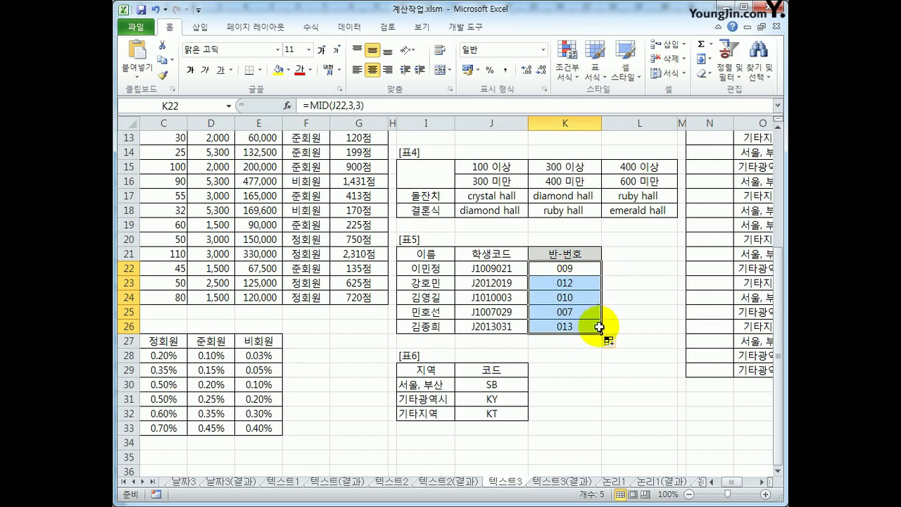
Step: Nest K22's MID expression in CONCATENATE as the first text, and add "-" as the second text
left_click(589, 273)
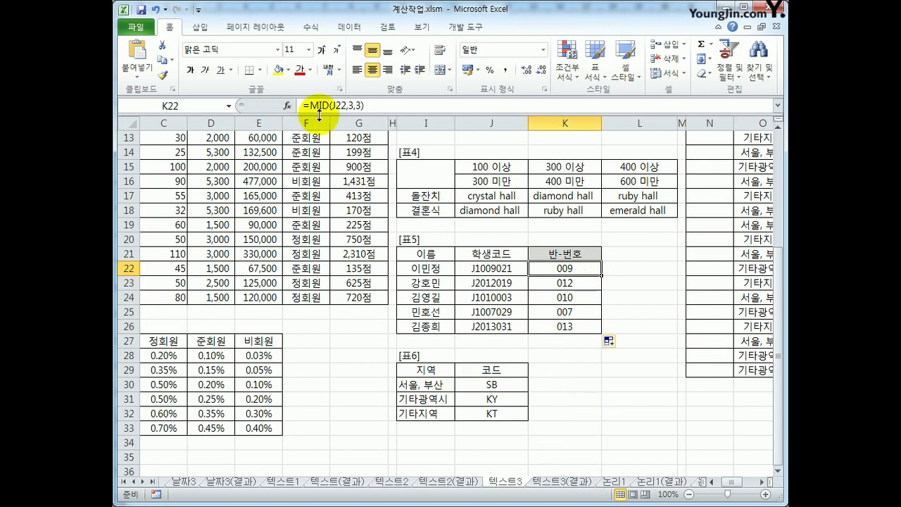
left_click(319, 113)
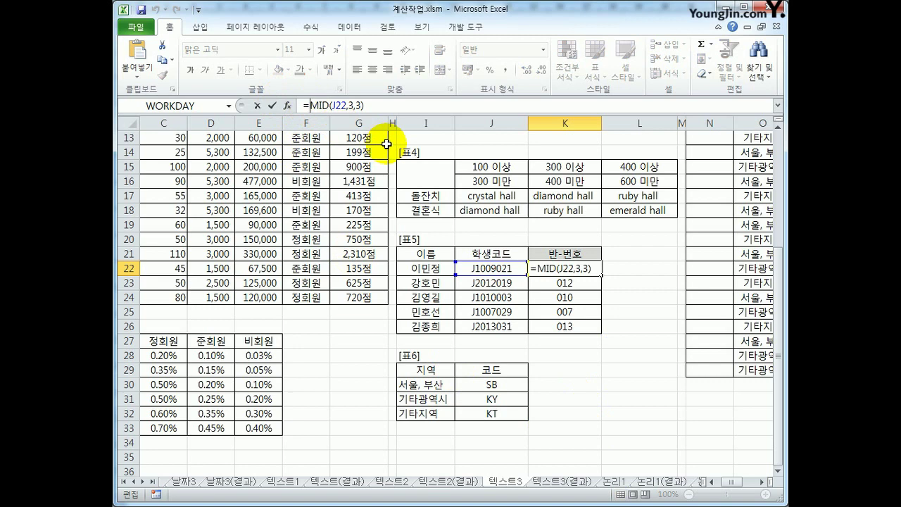
type("conca")
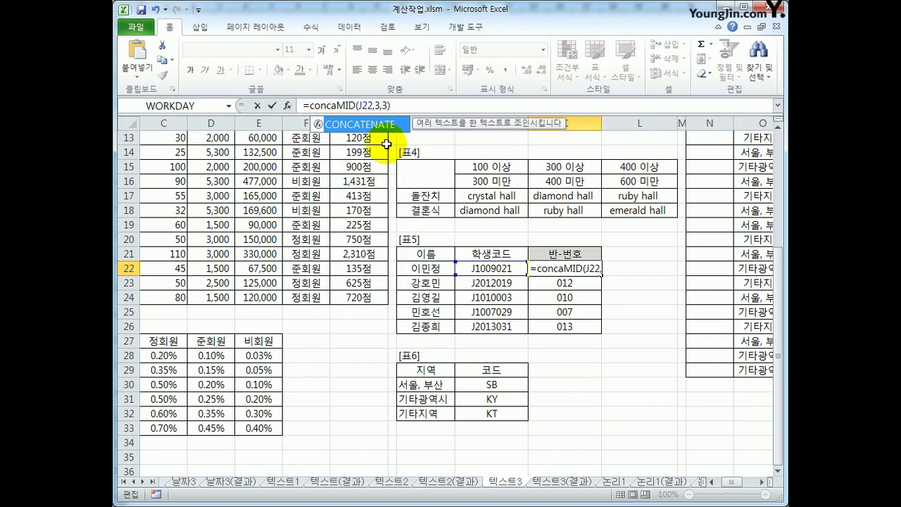
key("Tab")
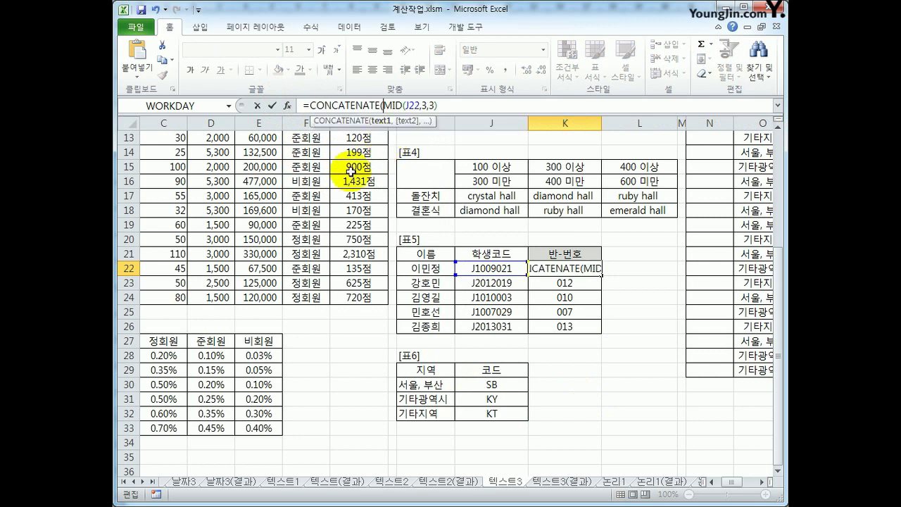
double_click(398, 106)
left_click_drag(403, 107, 449, 105)
left_click(454, 105)
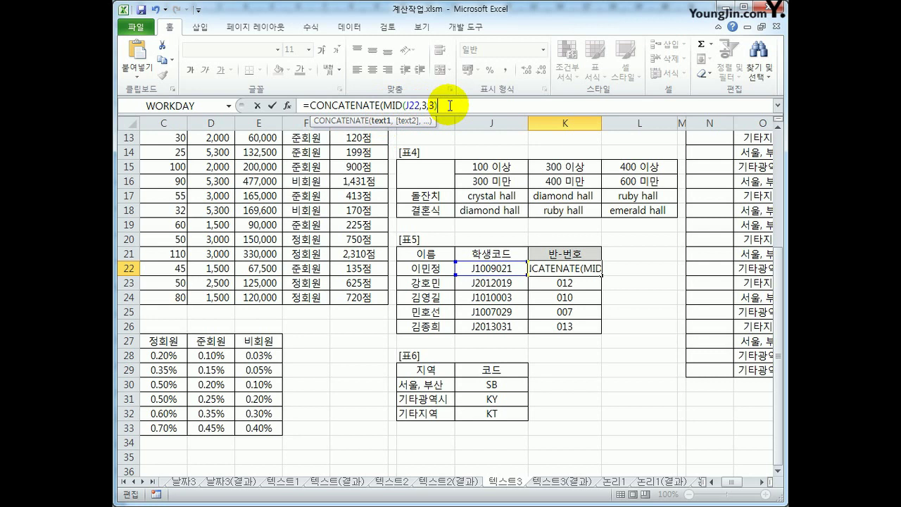
type(",")
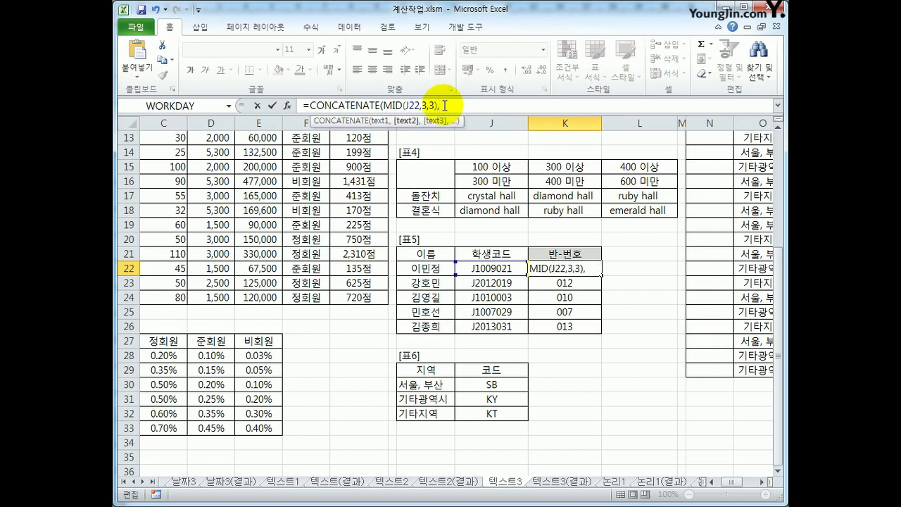
type("\"-\"")
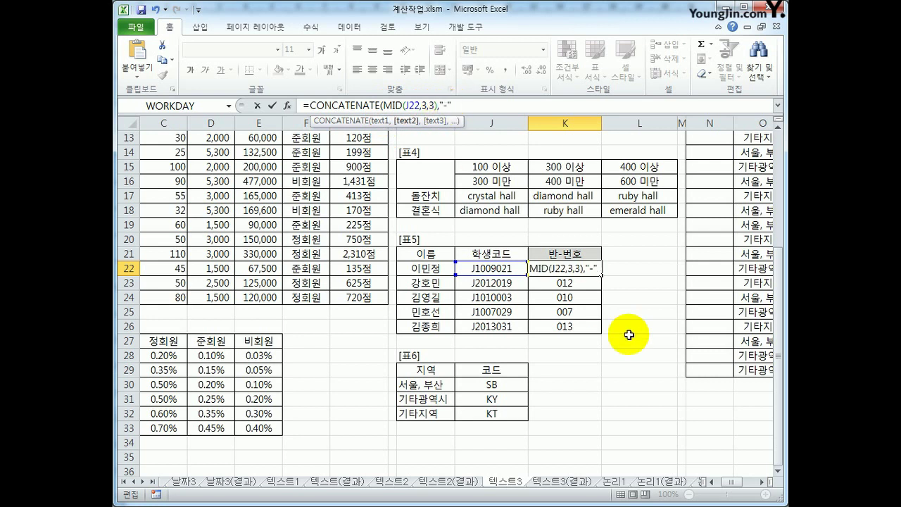
type(",")
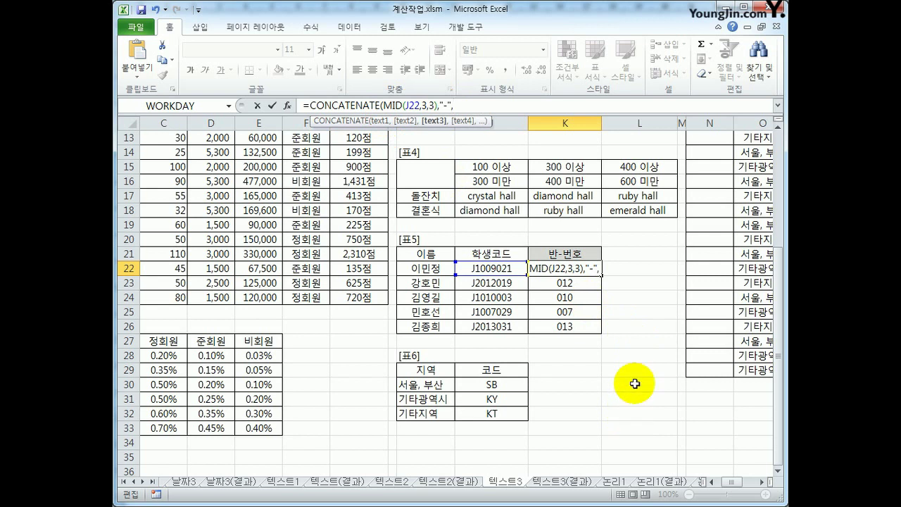
Step: Add MID(J22,6,3) as the third text of K22's CONCATENATE formula, and refill the 반-번호 column through K26
type("mid(")
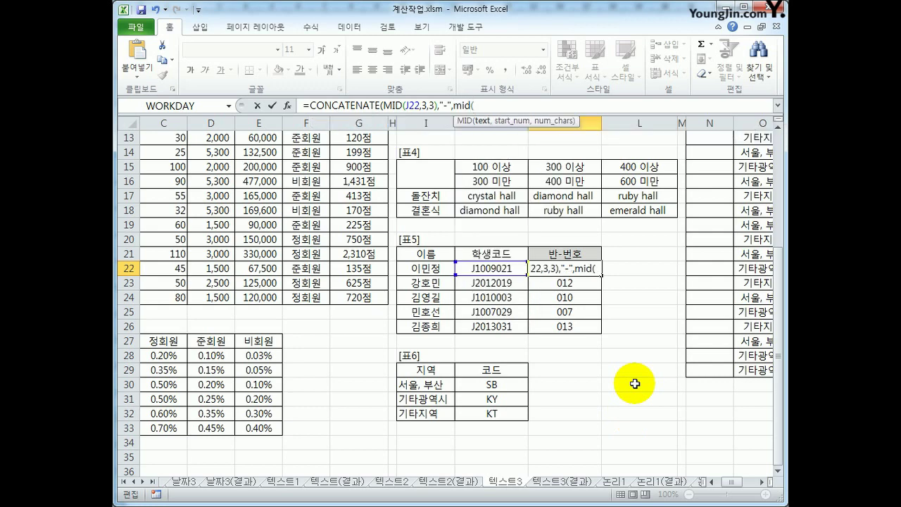
left_click(505, 269)
type(",6,")
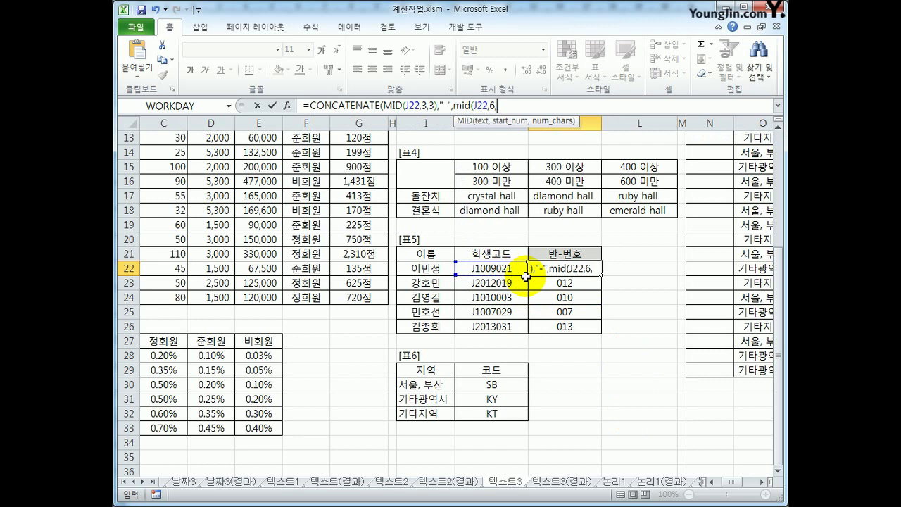
type("3))")
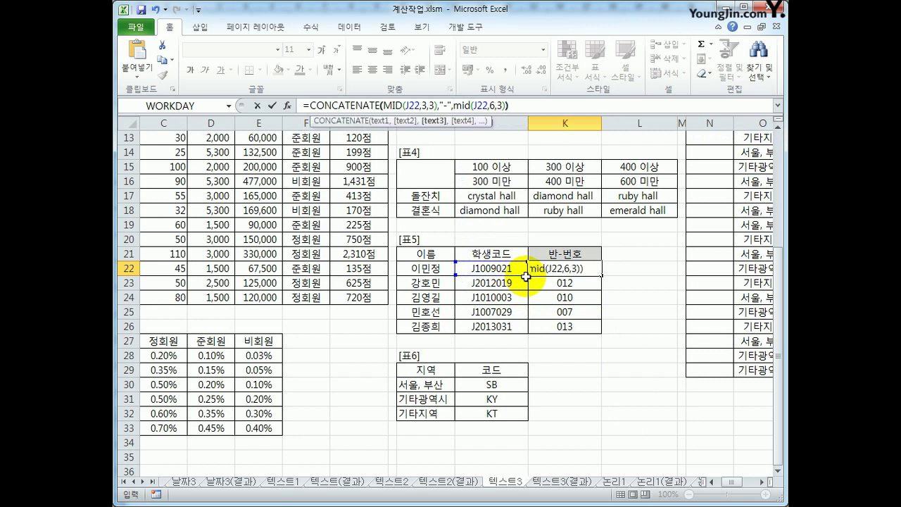
key("Return")
key("Up")
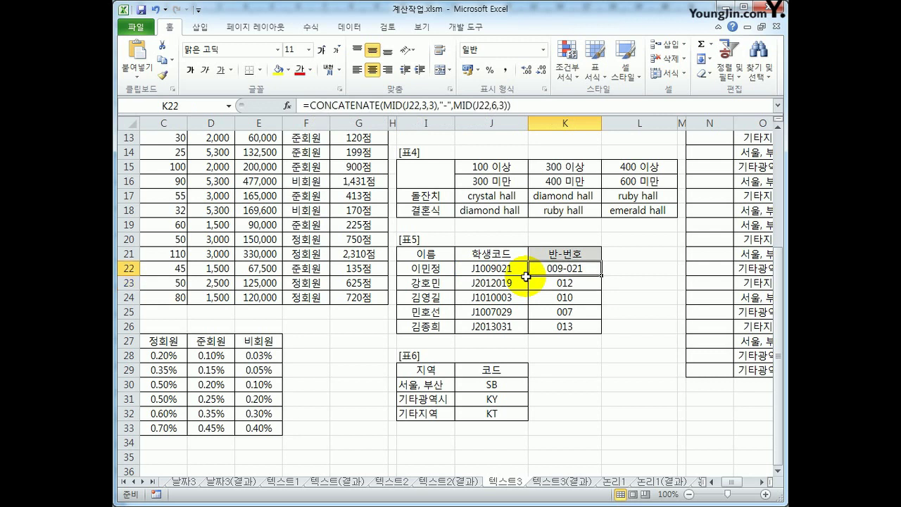
left_click_drag(600, 275, 590, 328)
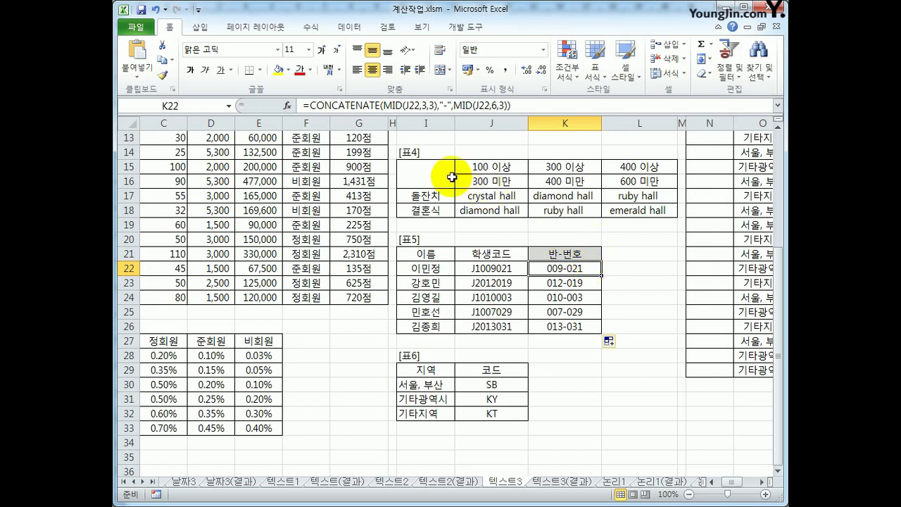
Step: Wrap the first MID expression, MID(J22,3,3), in K22's formula in VALUE to drop the class part's leading zeros
left_click(384, 106)
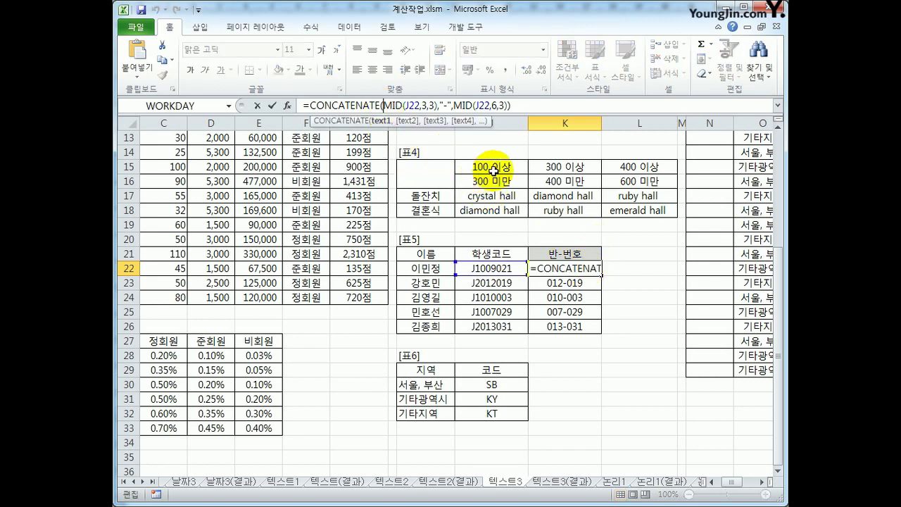
type("v")
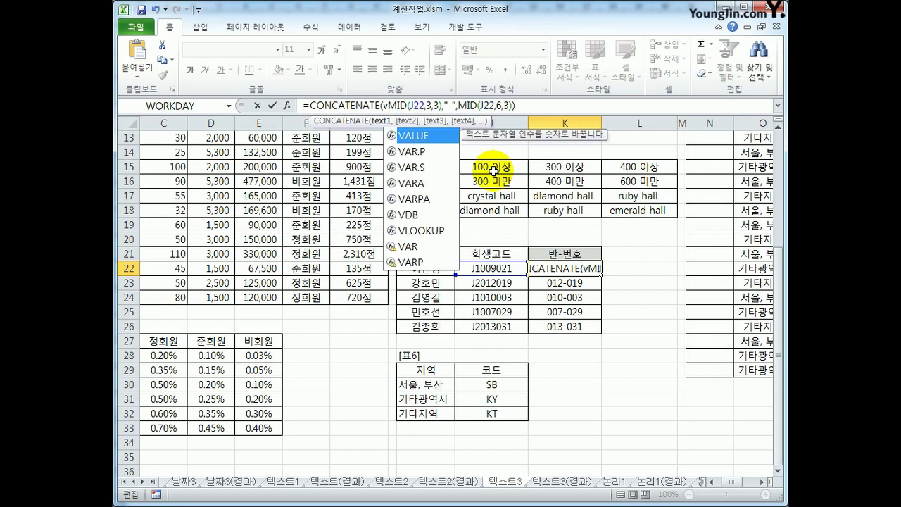
type("a")
key("Tab")
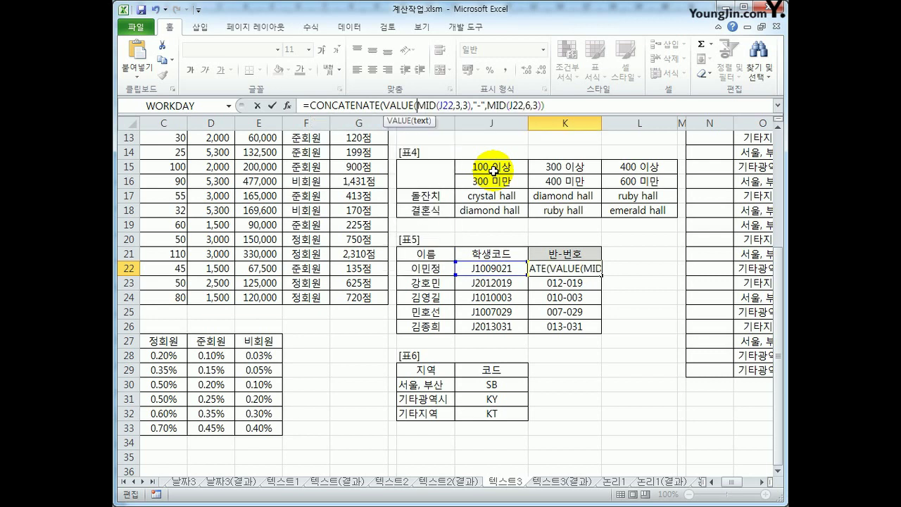
left_click(470, 105)
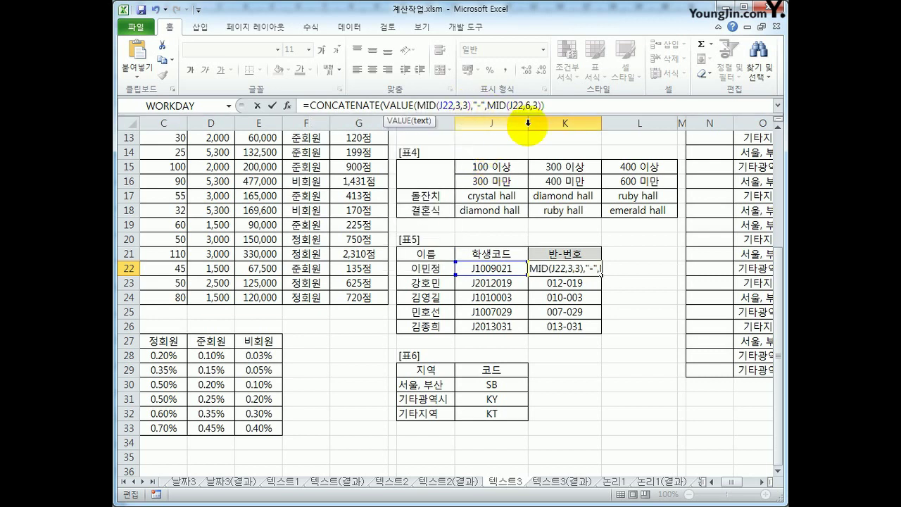
type(")")
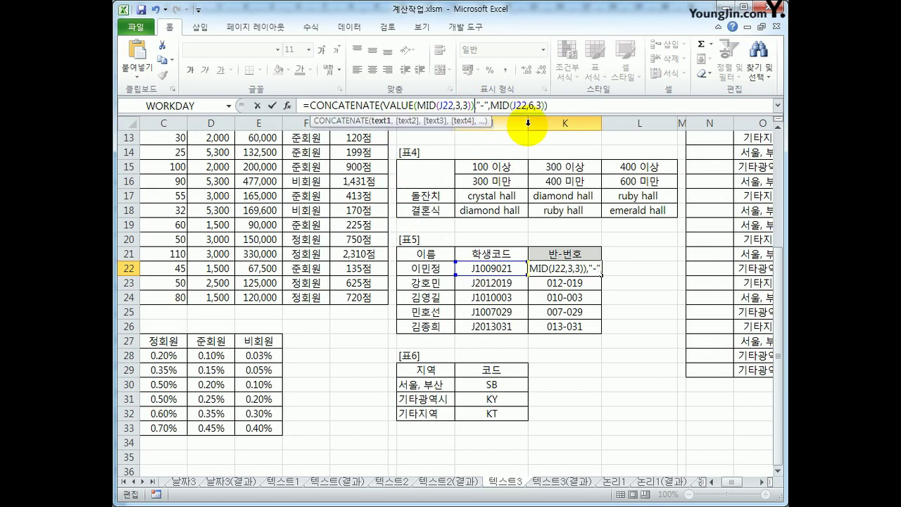
Step: Wrap K22's second MID expression, MID(J22,6,3), in VALUE as well, and refill the 반-번호 column through K26
left_click(501, 105)
type("va")
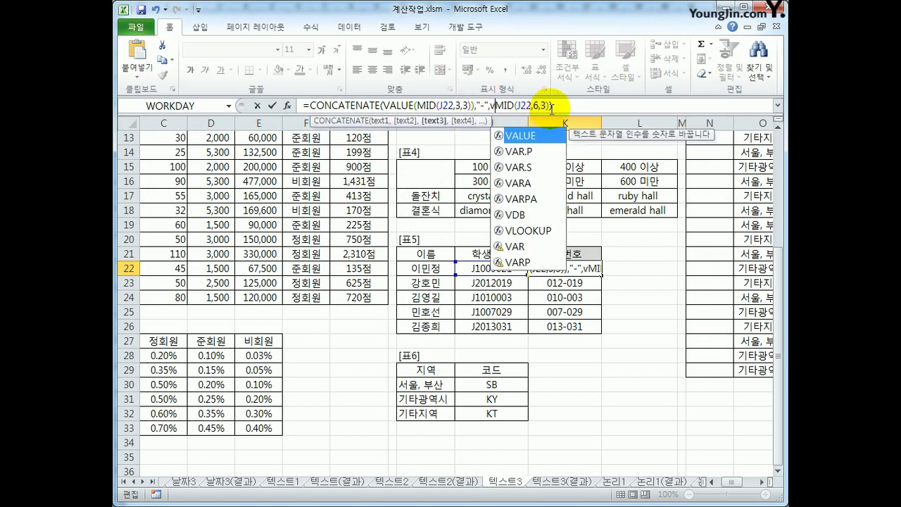
key("Tab")
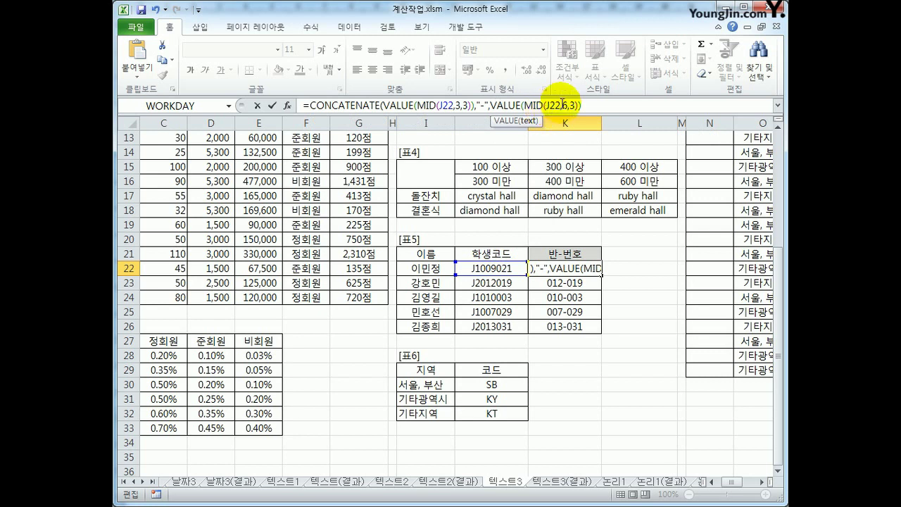
type("))")
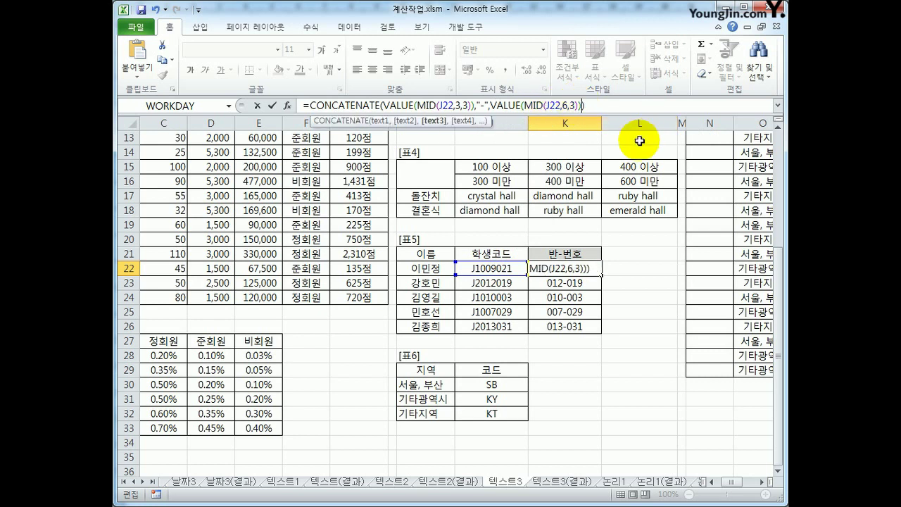
key("Return")
key("Up")
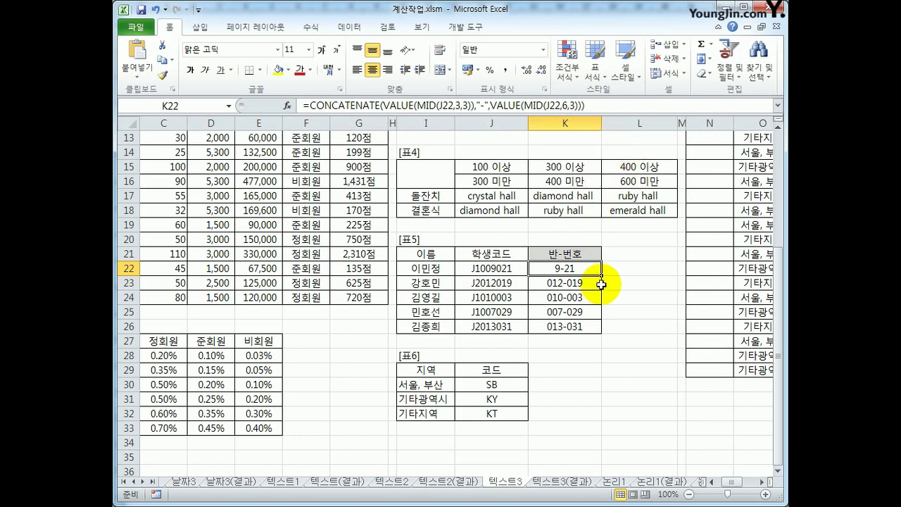
left_click_drag(602, 278, 602, 332)
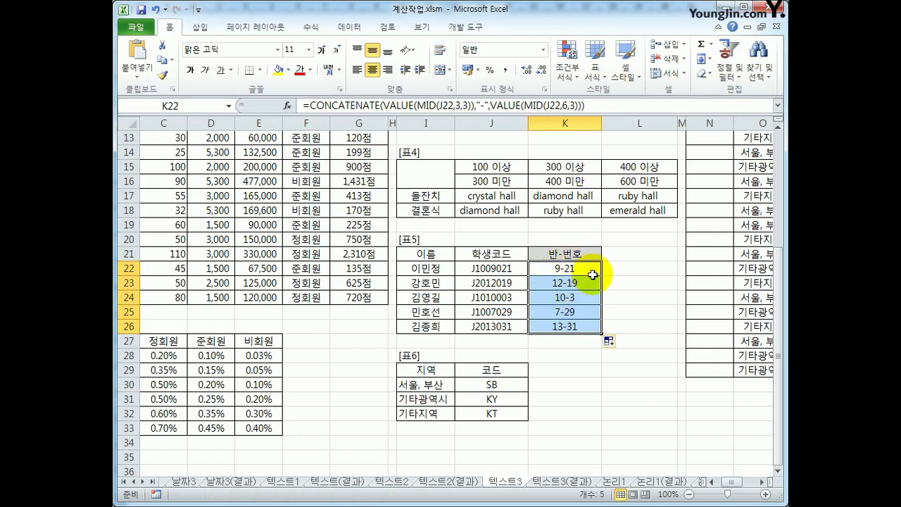
left_click_drag(577, 266, 580, 322)
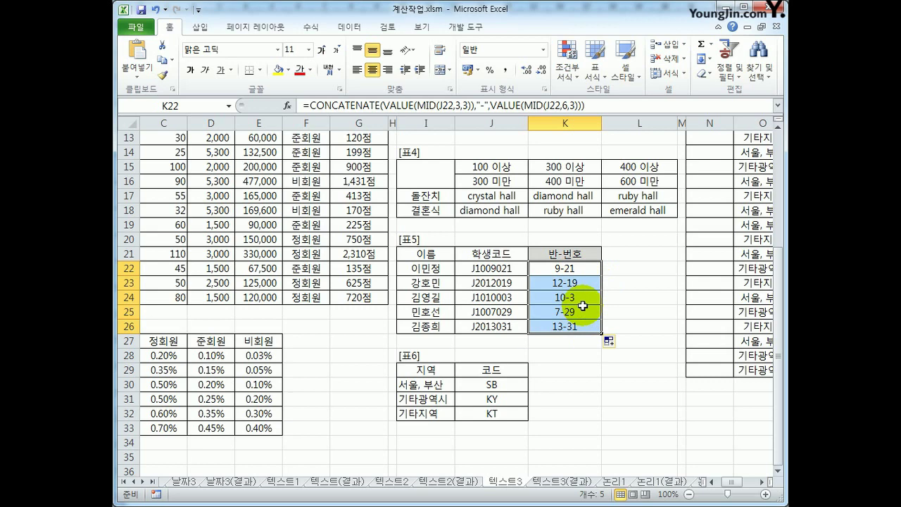
Step: Examine 표7's empty 번호 column starting at N3 and the 지역 and 코드 lookup table 표6 in I29:J32
left_click(762, 482)
left_click(762, 481)
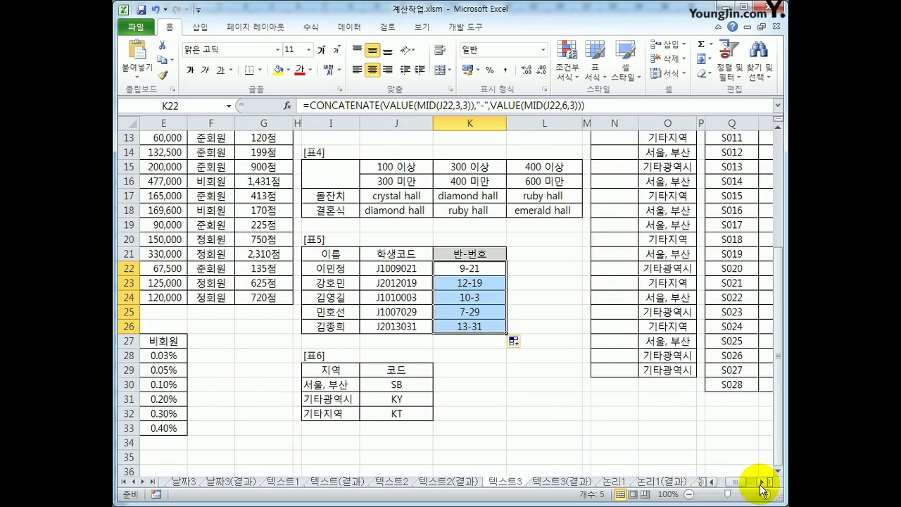
left_click(763, 481)
scroll(721, 397, "up", 4)
left_click(563, 166)
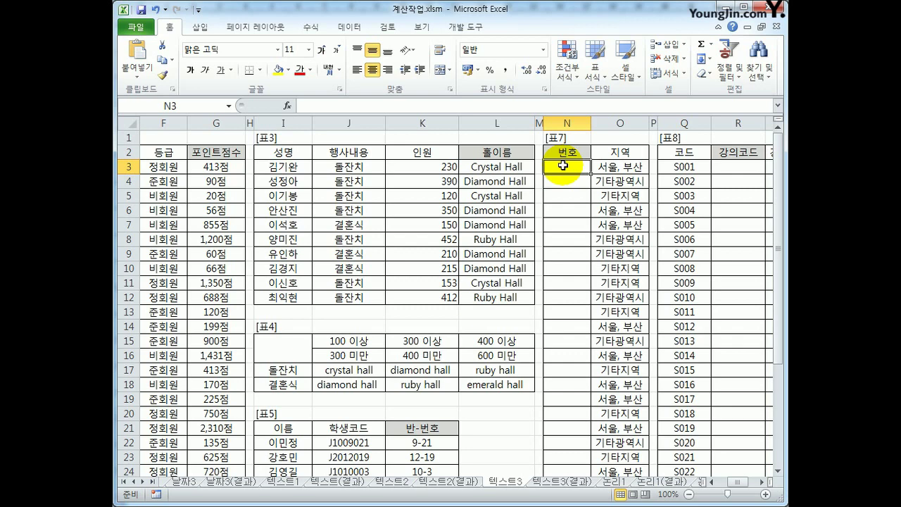
scroll(534, 211, "down", 4)
left_click_drag(310, 369, 332, 414)
scroll(514, 386, "up", 4)
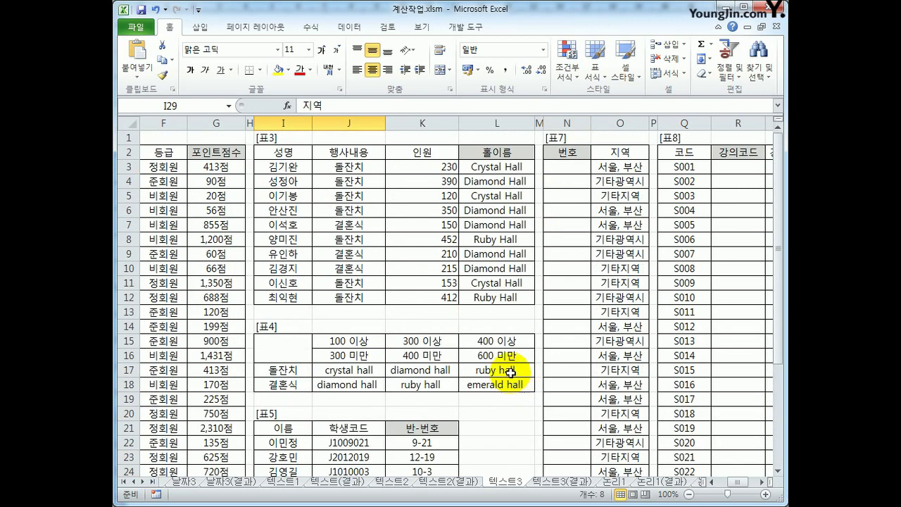
Step: Compare the 지역 entries in 표7's column O with the matching 지역 and 코드 pairs in 표6's I30:J32
left_click(577, 166)
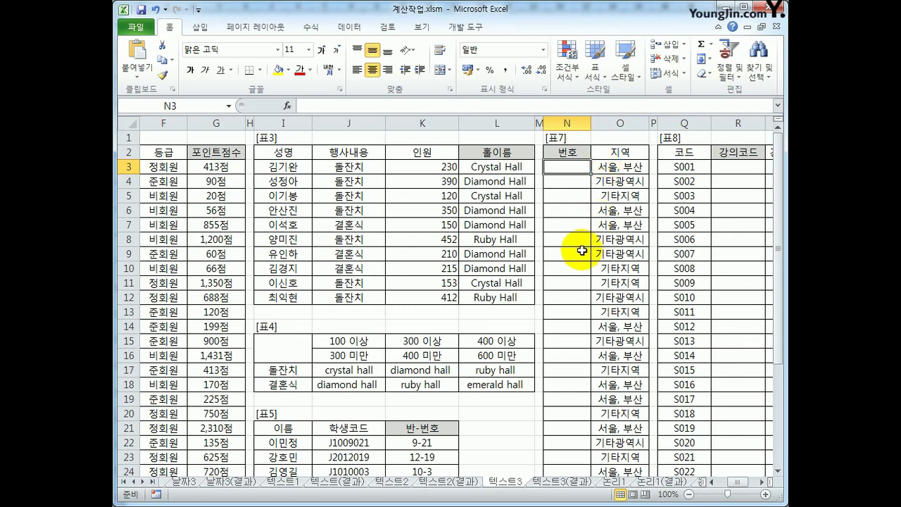
left_click(604, 171)
scroll(565, 247, "down", 5)
left_click(355, 343)
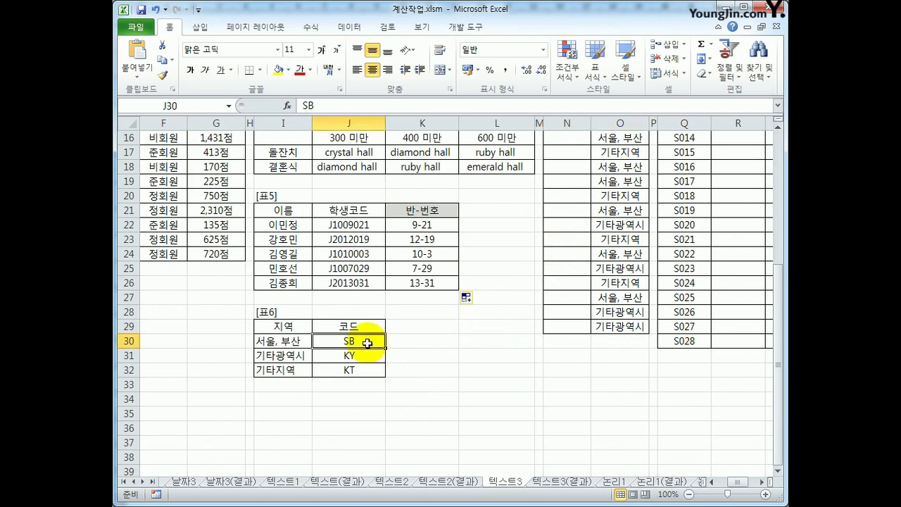
left_click(628, 224)
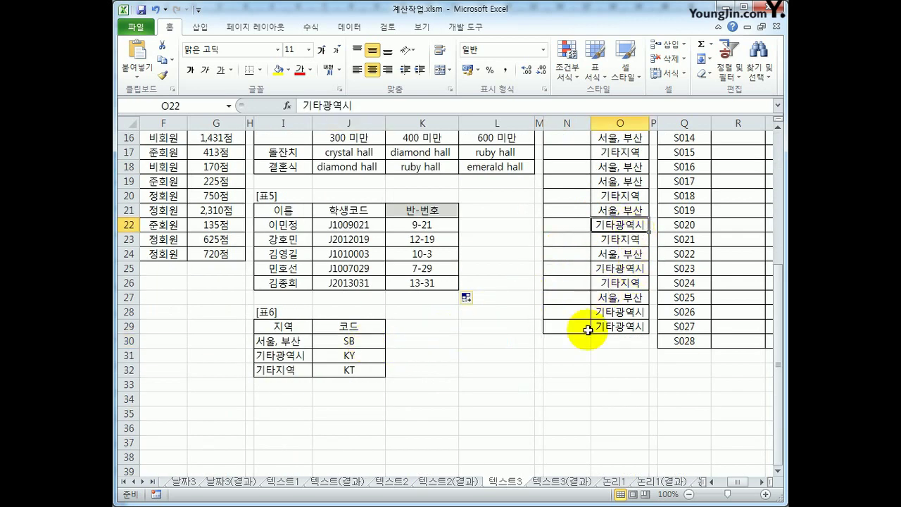
left_click(360, 357)
left_click(616, 283)
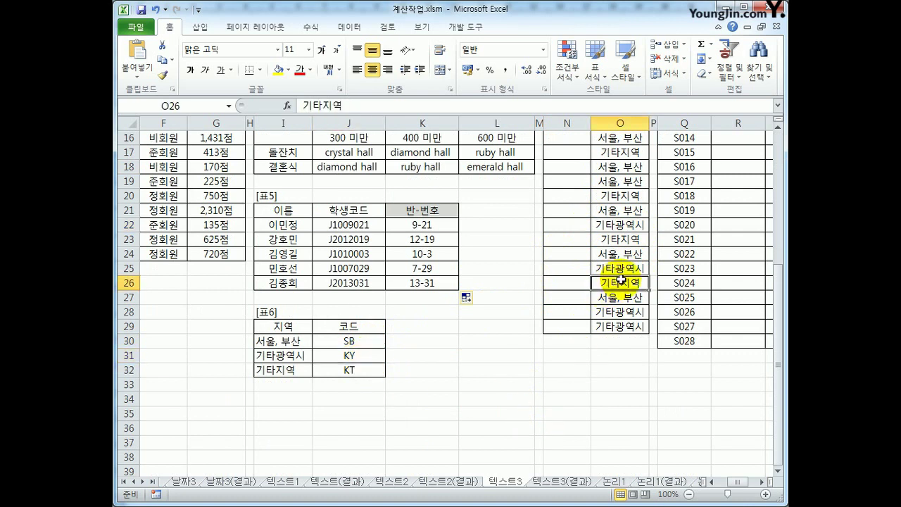
left_click(359, 366)
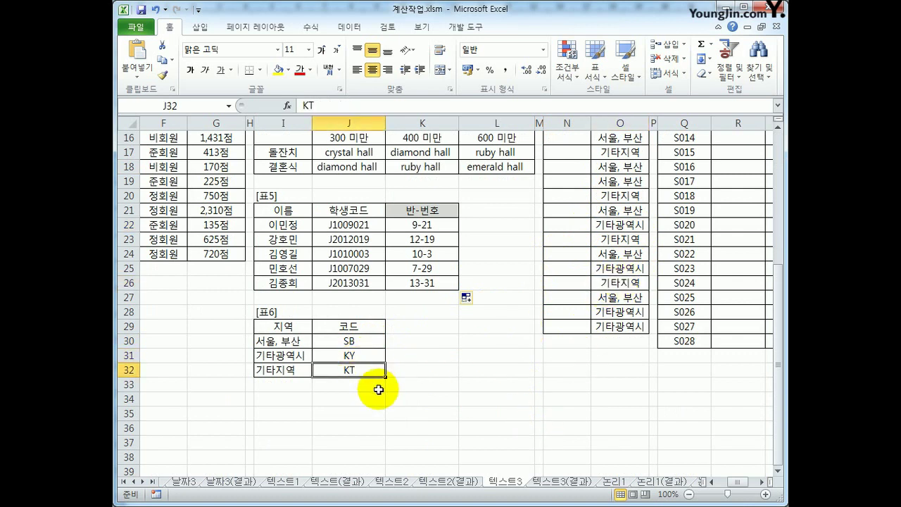
scroll(458, 352, "up", 5)
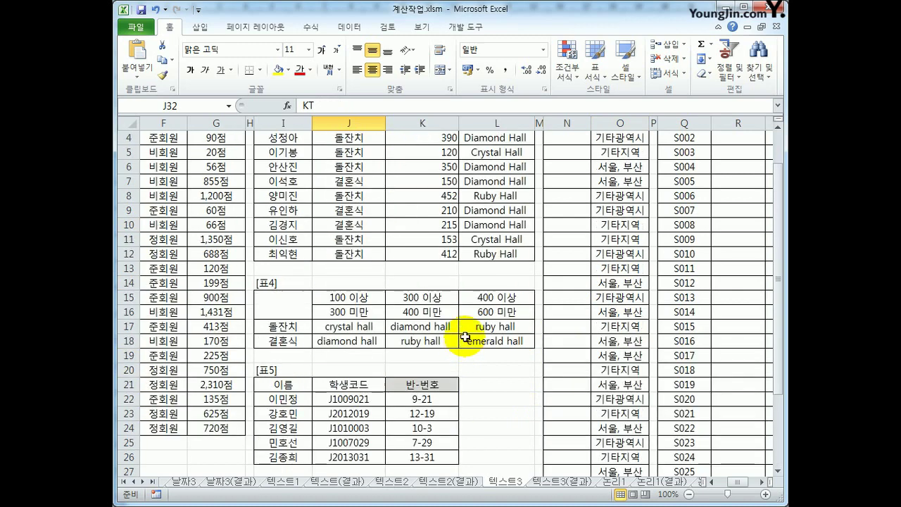
left_click(567, 167)
scroll(584, 275, "down", 4)
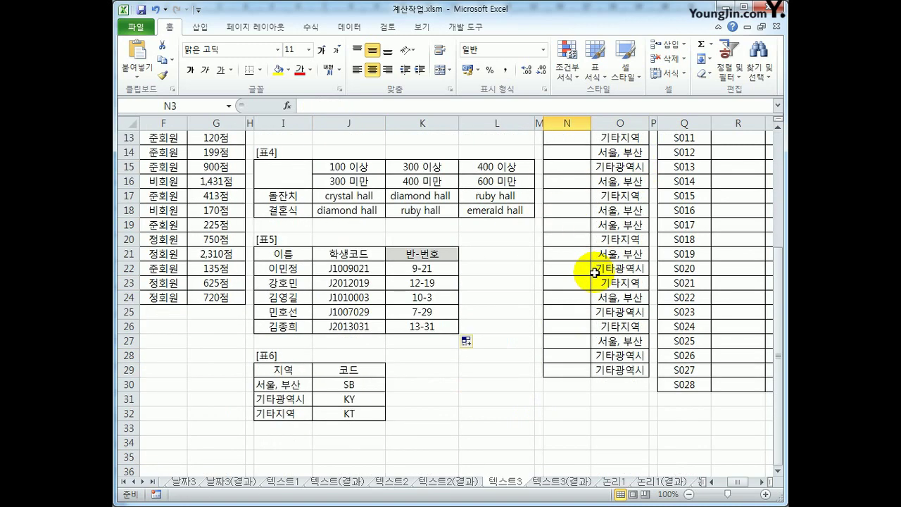
left_click_drag(279, 385, 292, 416)
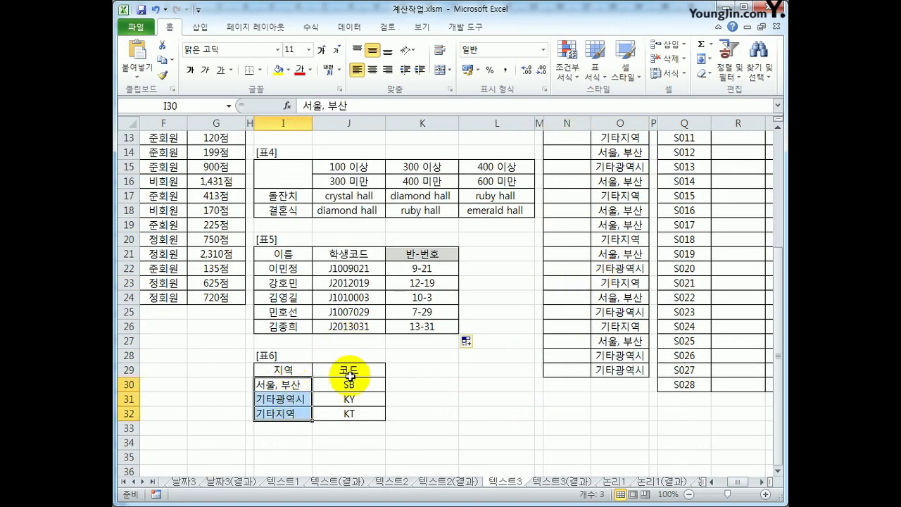
left_click_drag(349, 382, 349, 410)
left_click_drag(295, 385, 299, 418)
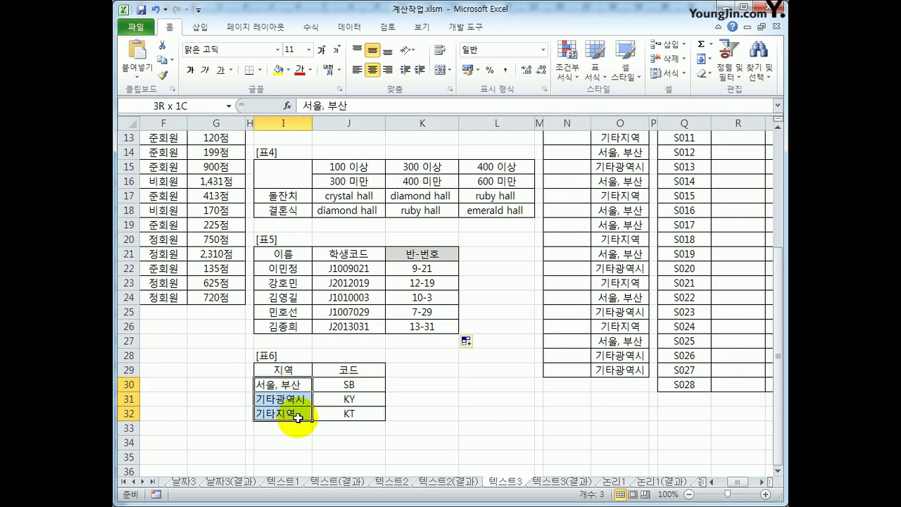
scroll(422, 295, "up", 4)
Step: Start a VLOOKUP formula in N3 of 표7 with O3 as the lookup value and 표6's absolute range $I$30:$J$32 as the table
left_click(566, 169)
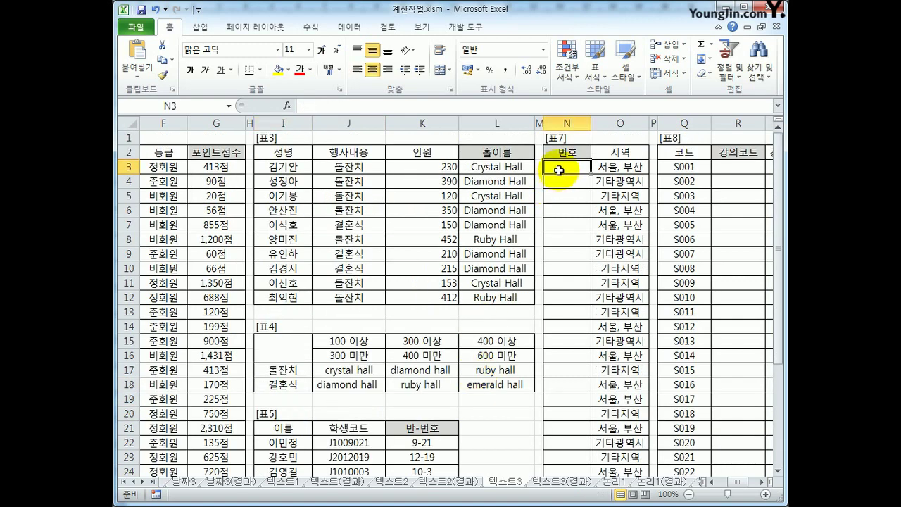
type("=vl")
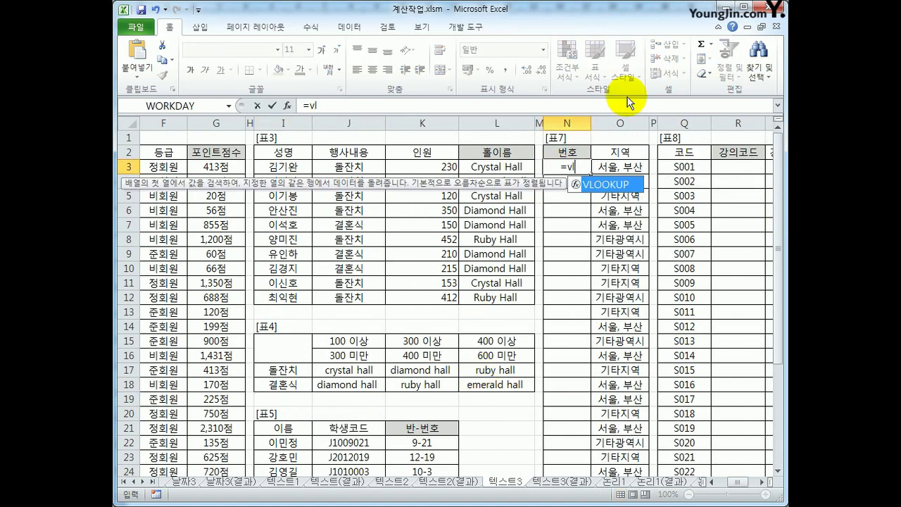
key("Tab")
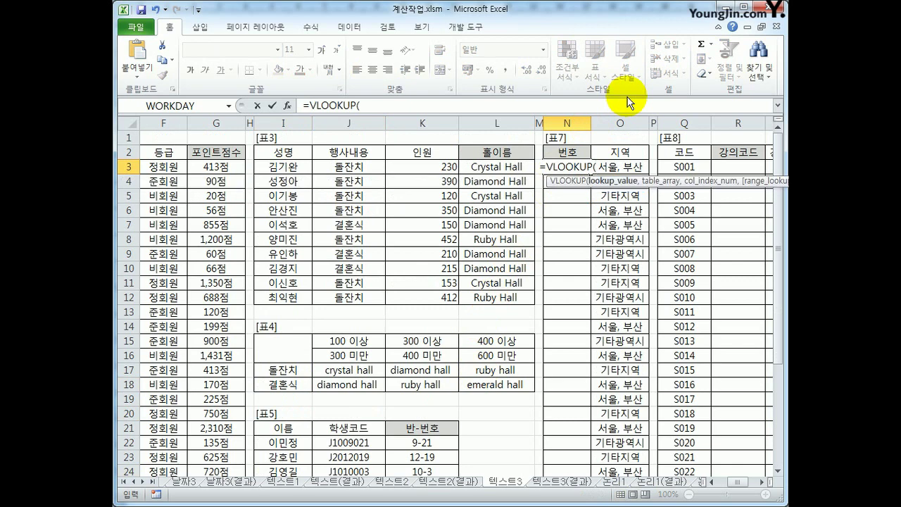
left_click(630, 167)
type(",")
scroll(619, 212, "down", 3)
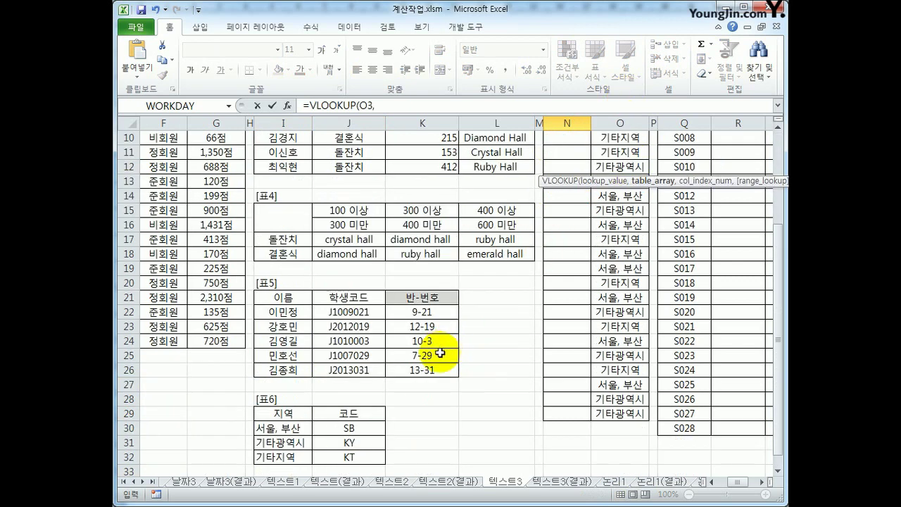
left_click_drag(288, 428, 323, 465)
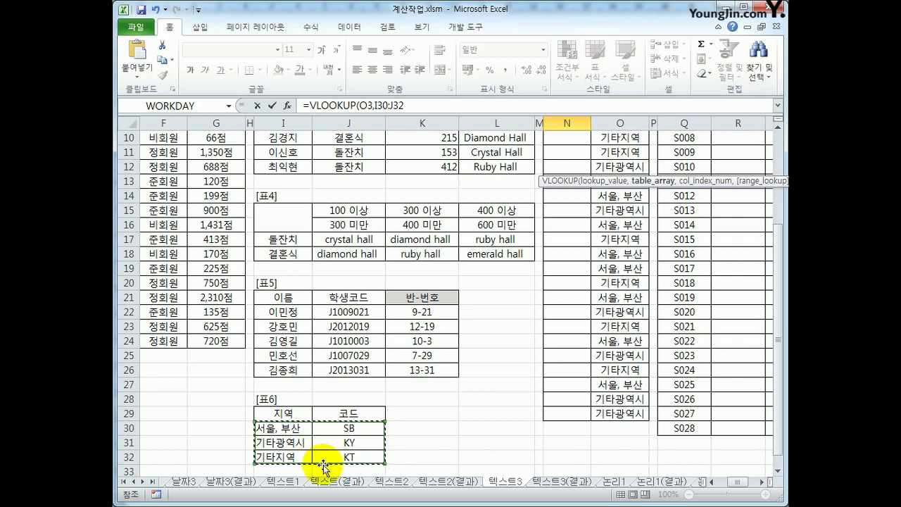
key("F4")
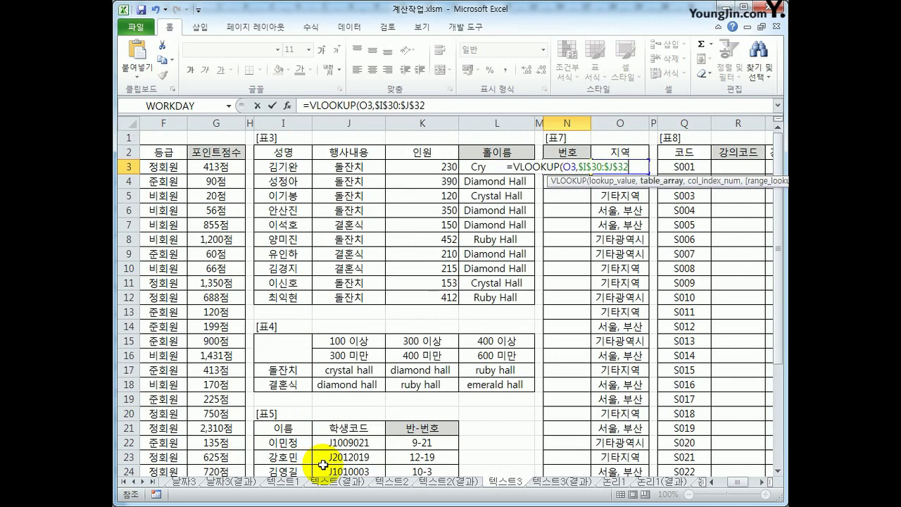
Step: Complete N3's VLOOKUP with column index 2 and exact match 0, and fill it down the 번호 column through N29
type(",")
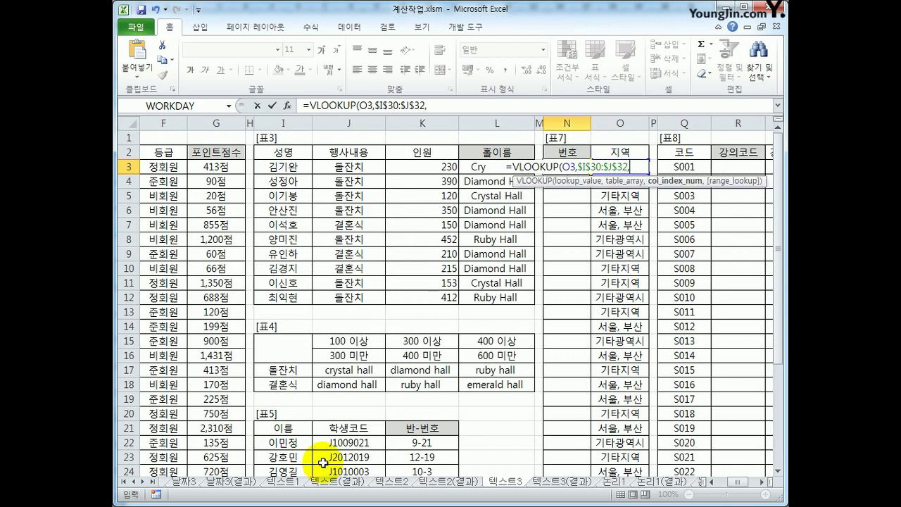
type("2")
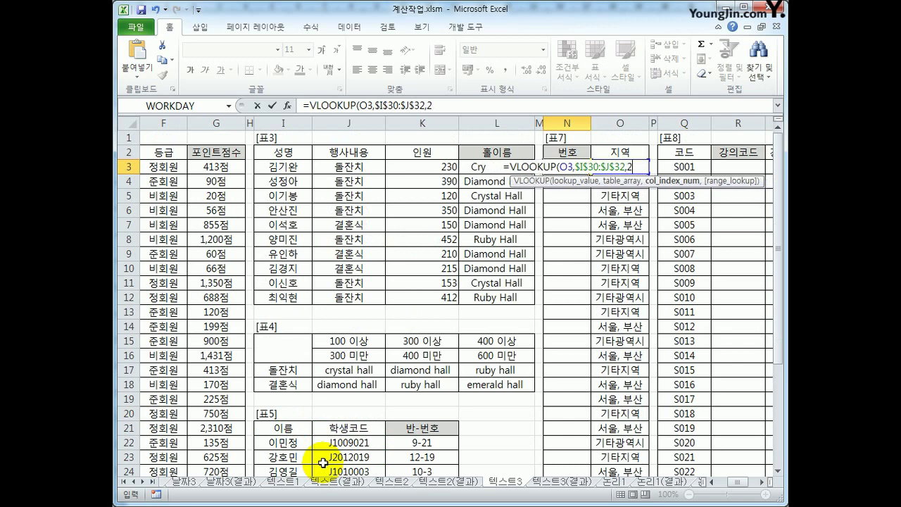
type(",")
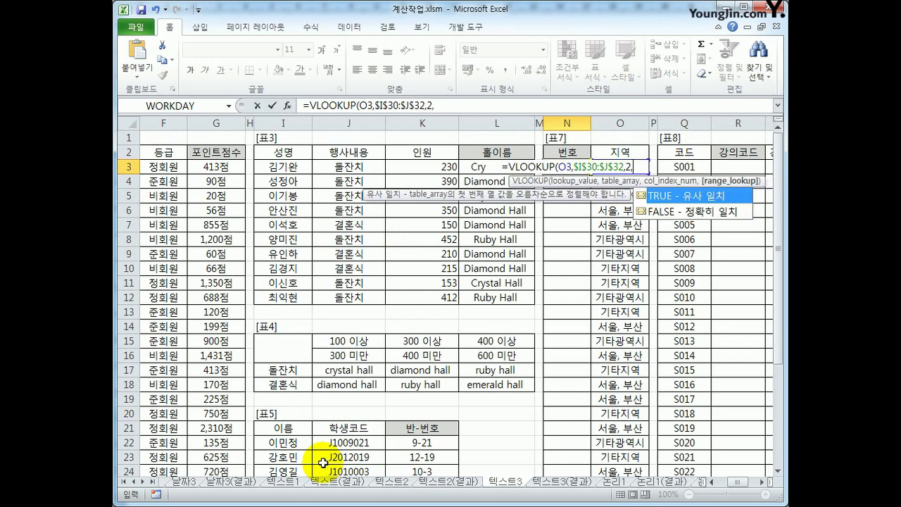
type("0)")
key("Return")
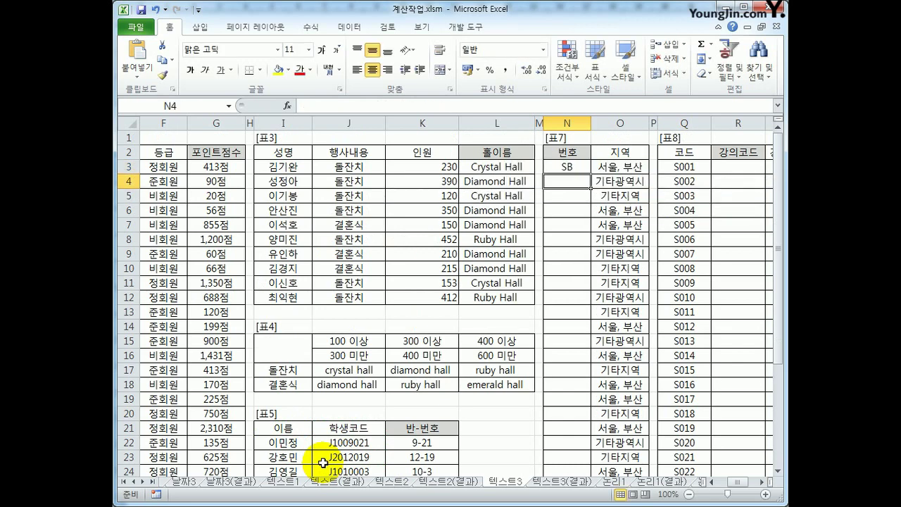
key("Up")
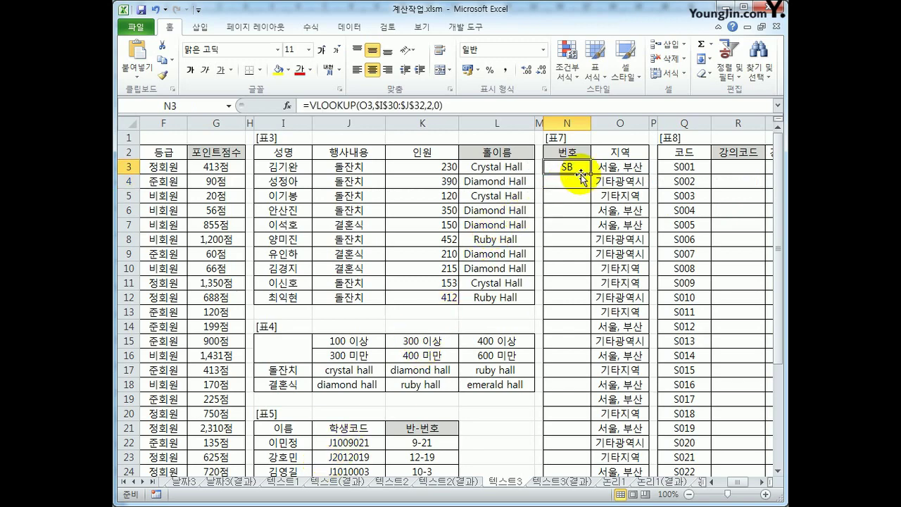
left_click_drag(590, 174, 575, 414)
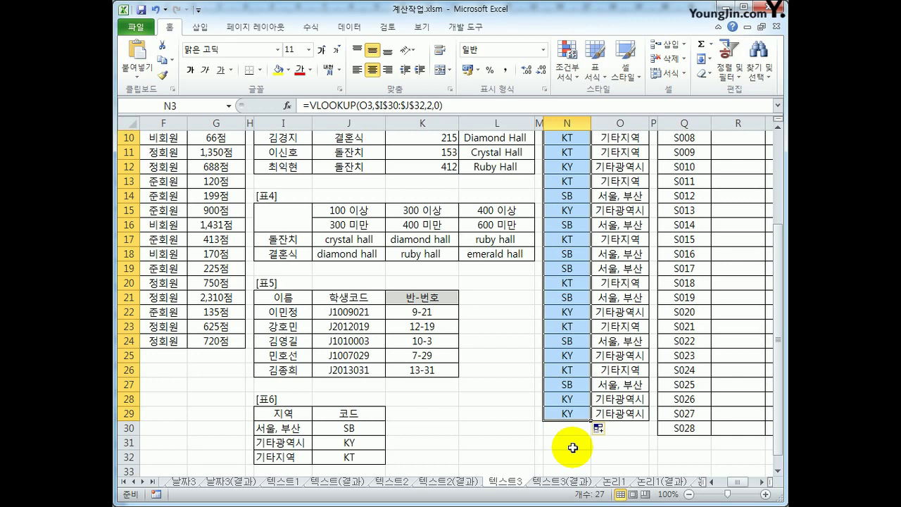
Step: Nest N3's VLOOKUP in CONCATENATE as the first text and add "-" as the second text
scroll(572, 448, "up", 3)
left_click(574, 165)
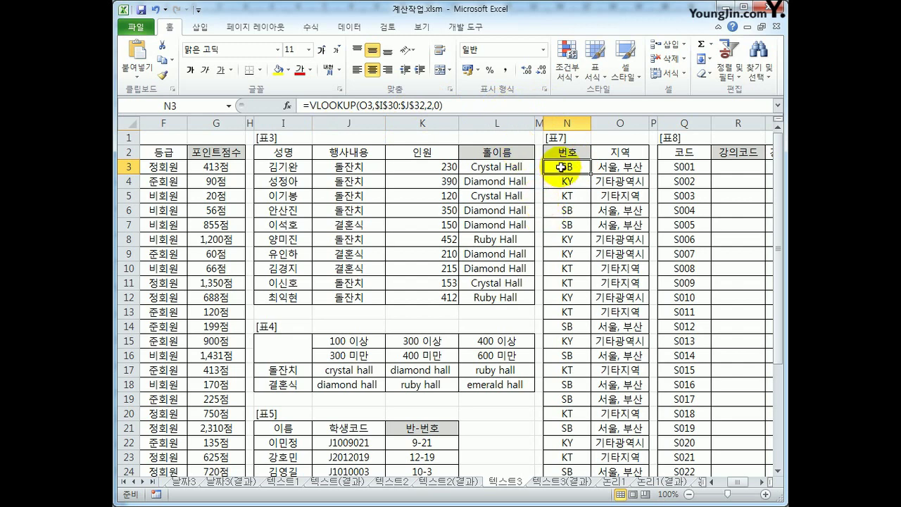
left_click(308, 106)
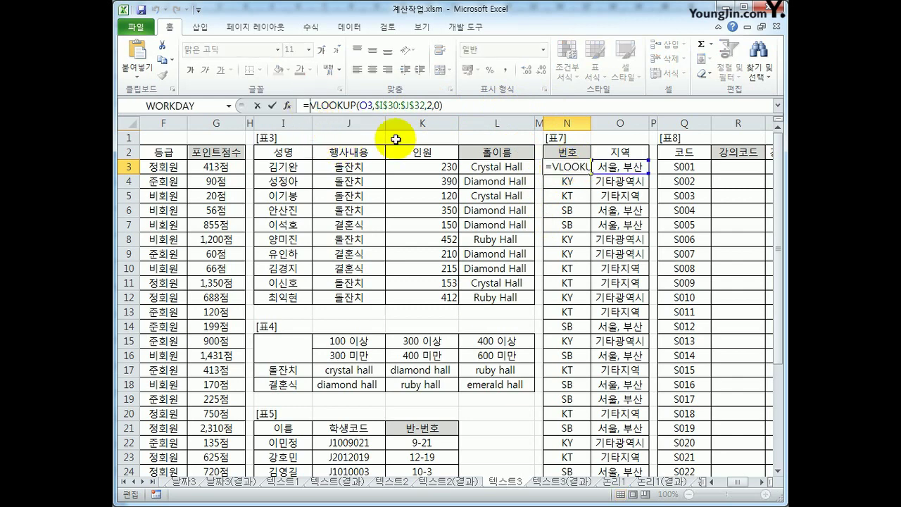
type("con")
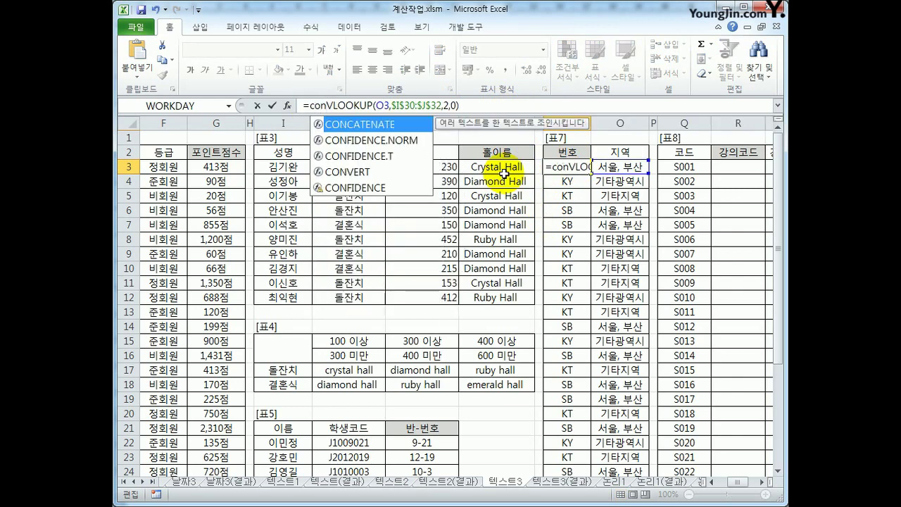
key("Tab")
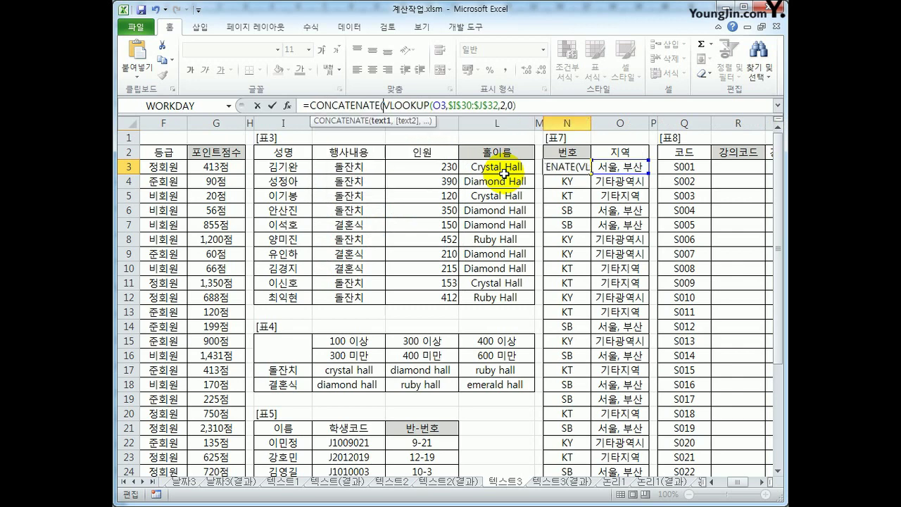
left_click_drag(519, 107, 385, 106)
left_click(521, 106)
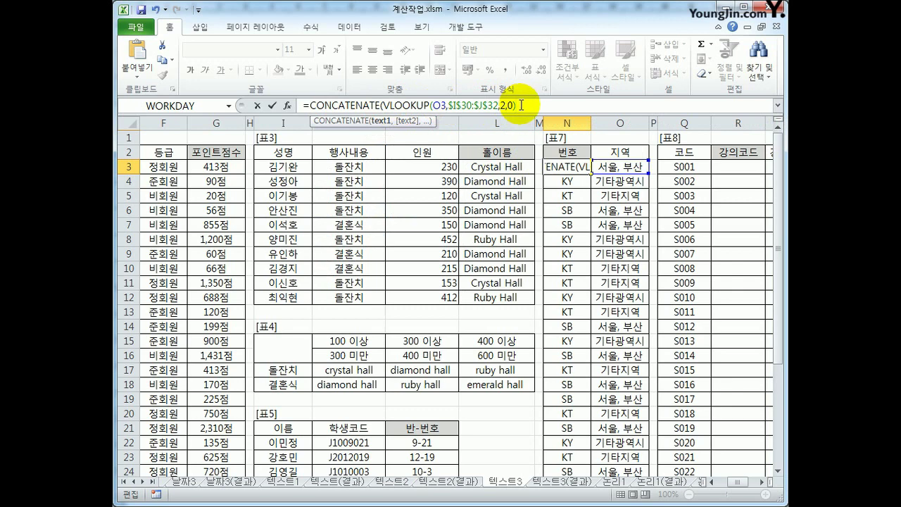
type(",")
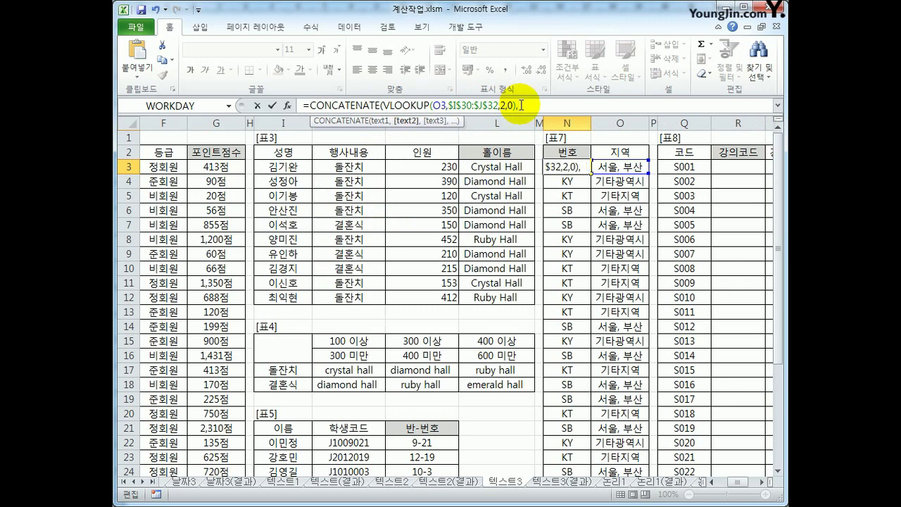
type("\"-\"")
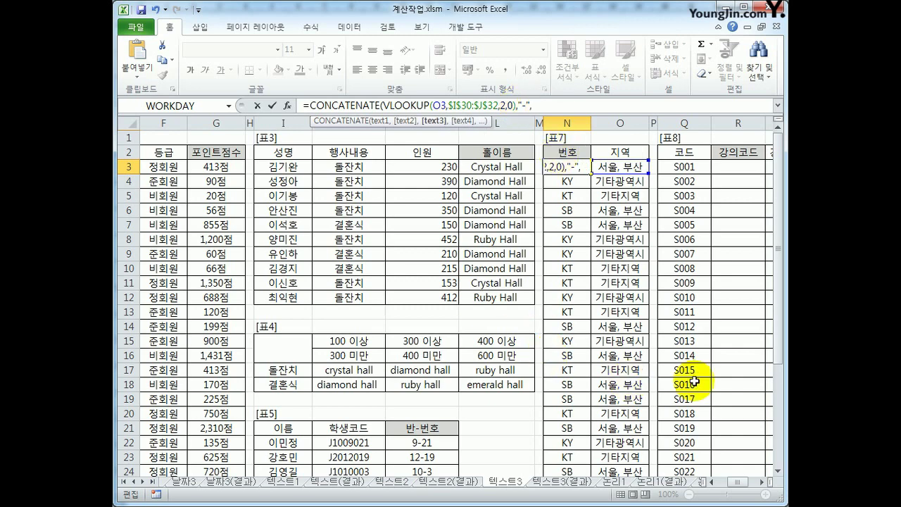
Step: Add ROW()-2 as the third CONCATENATE argument in N3 and commit the formula
type(",r")
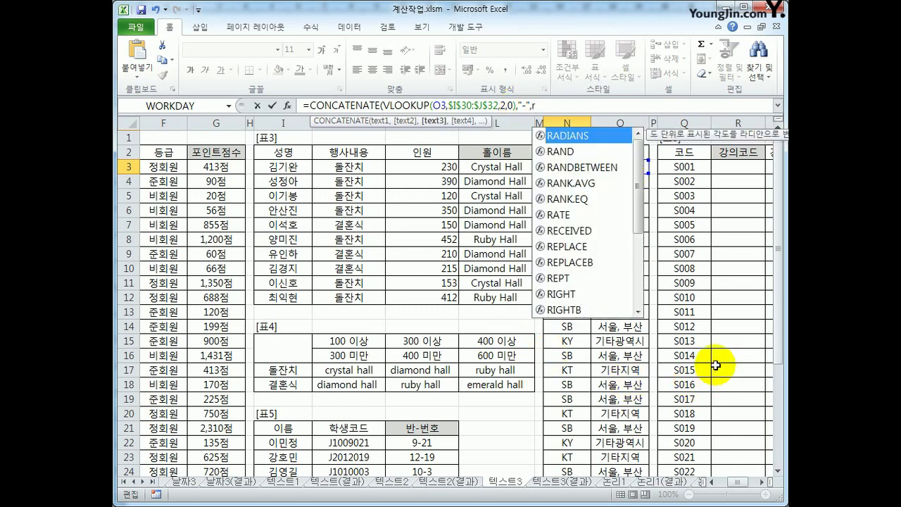
type("ow")
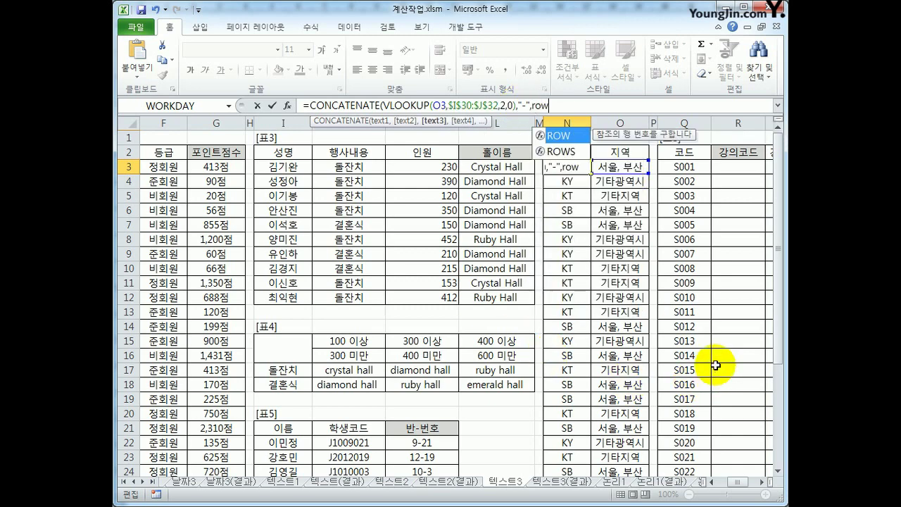
key("Tab")
type(")")
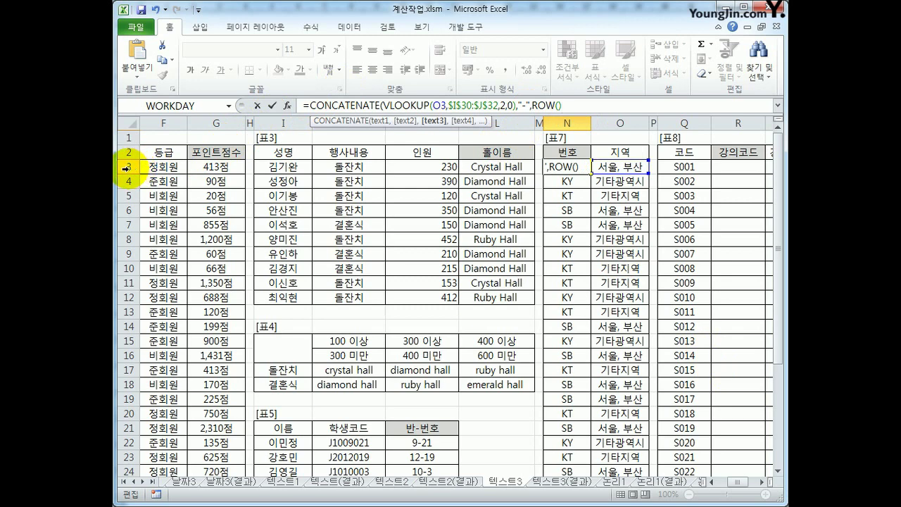
type("-2")
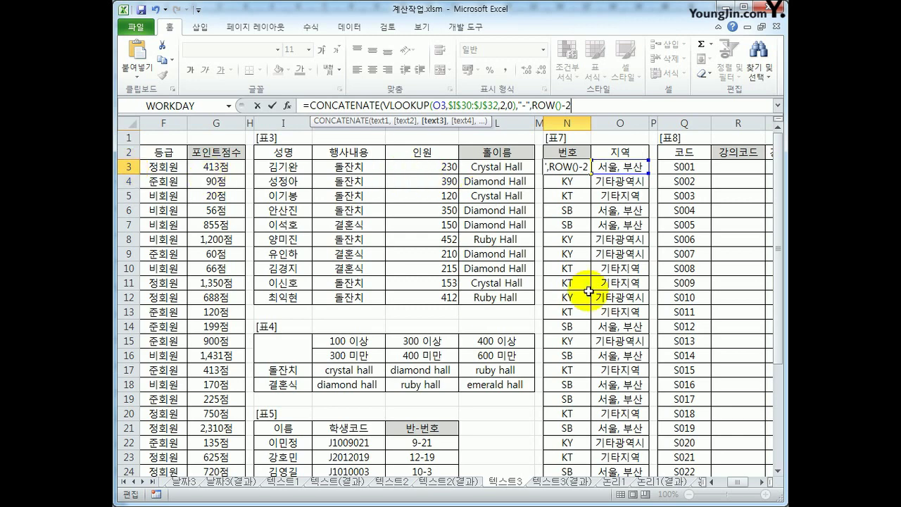
key("Return")
Step: Review the ROW()-2 part of N3's formula and refill the 번호 column with the CONCATENATE formula through N29
left_click(568, 166)
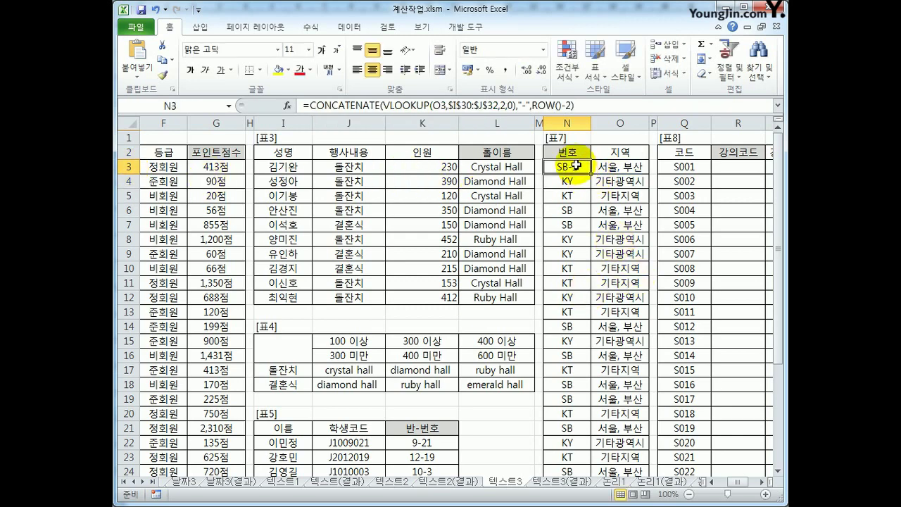
left_click_drag(533, 106, 572, 105)
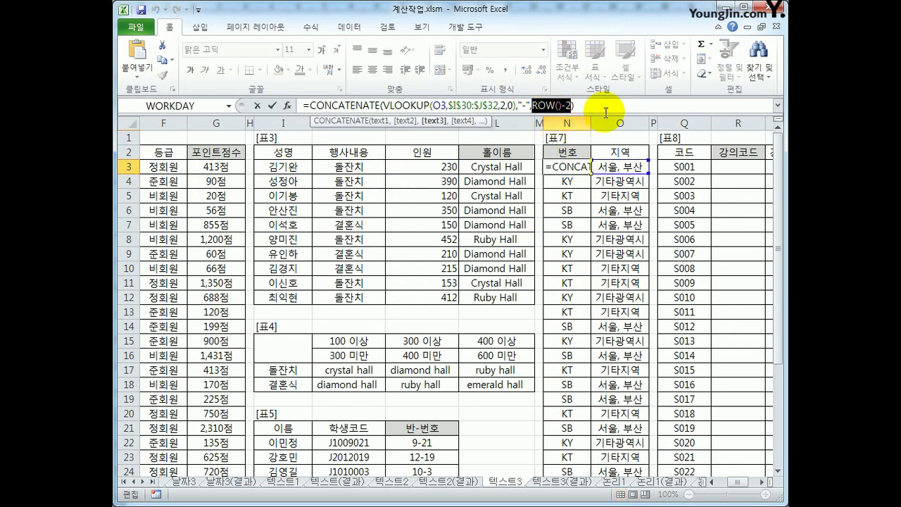
key("Return")
left_click(577, 163)
left_click_drag(591, 174, 572, 447)
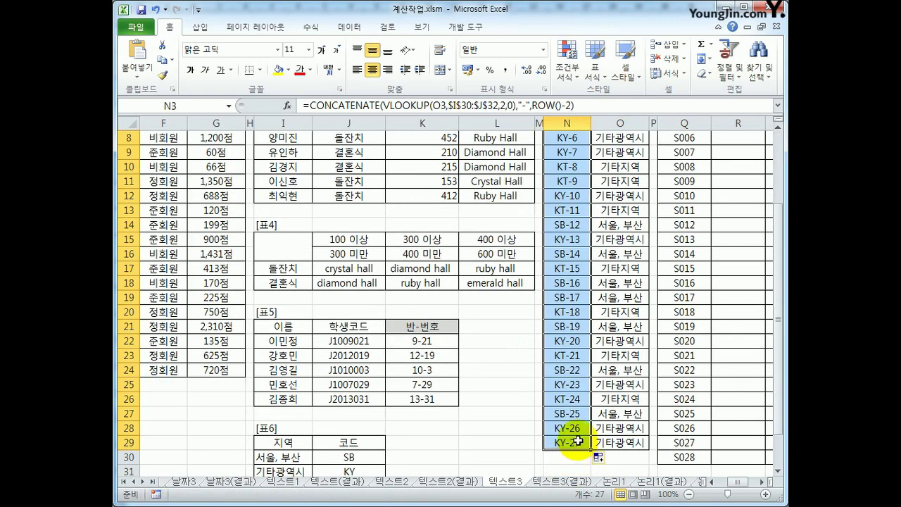
scroll(575, 408, "up", 3)
left_click(568, 165)
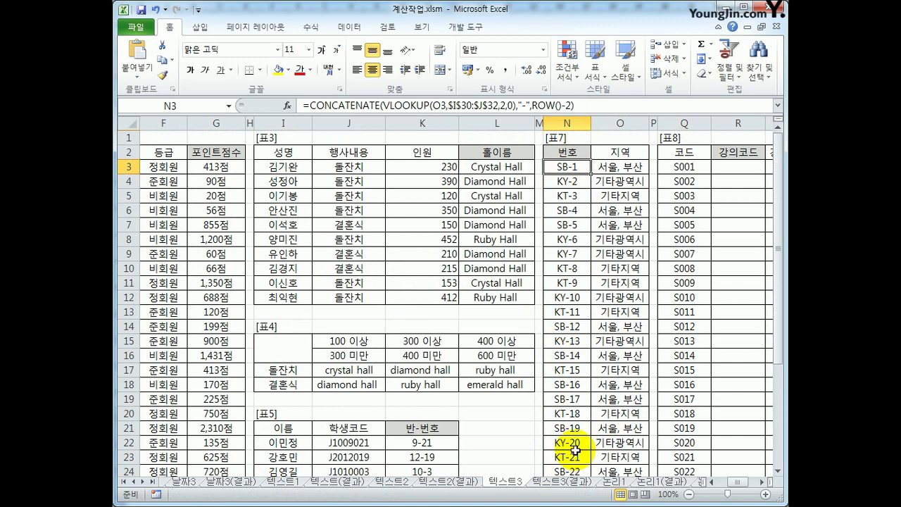
Step: Examine the 코드 and 강의년도 columns of 표8, including where 강의코드 needs the year inserted into the code in Q3
left_click(765, 482)
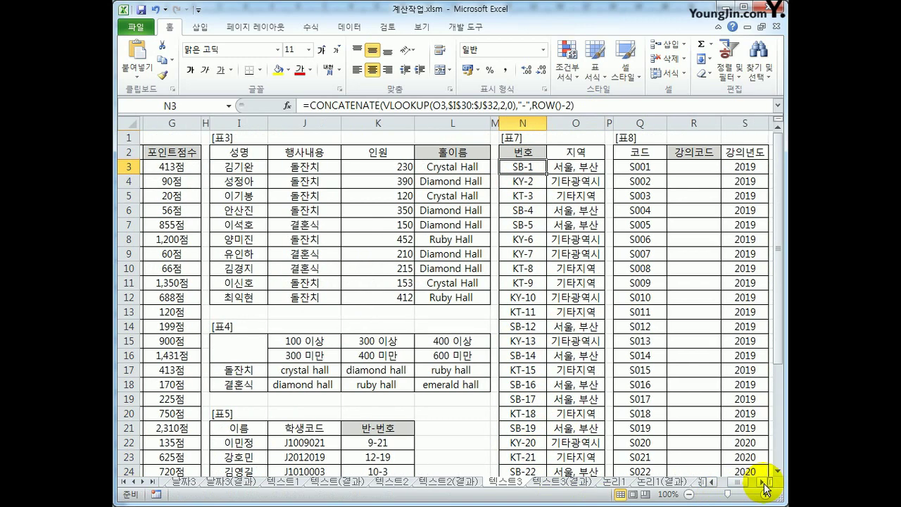
left_click(765, 482)
left_click(765, 482)
left_click(625, 168)
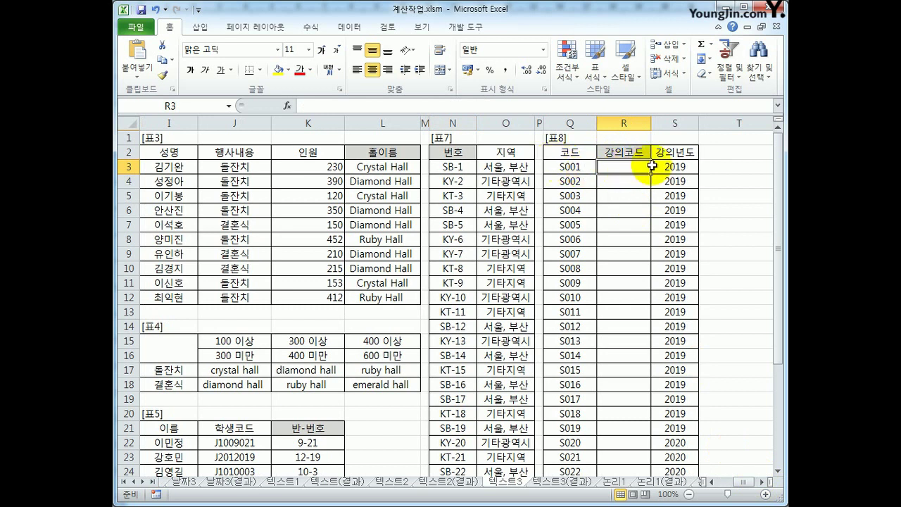
left_click(675, 166)
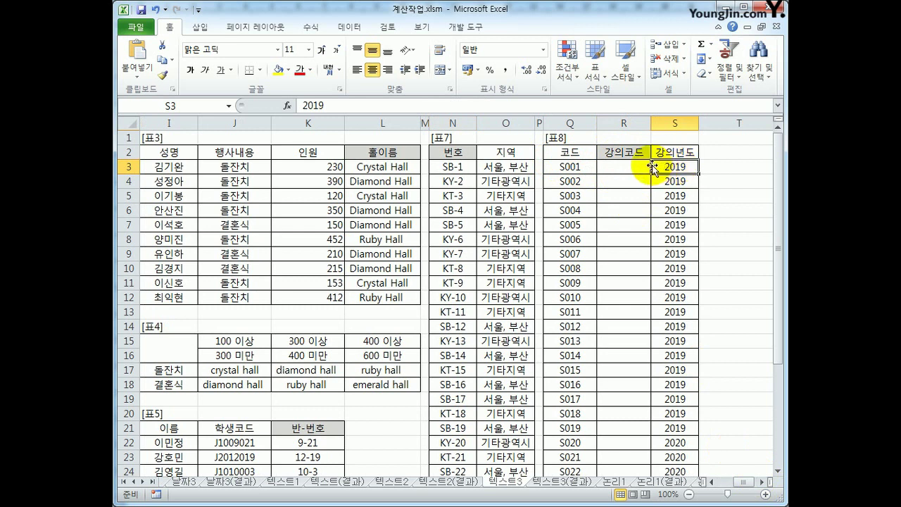
left_click(624, 166)
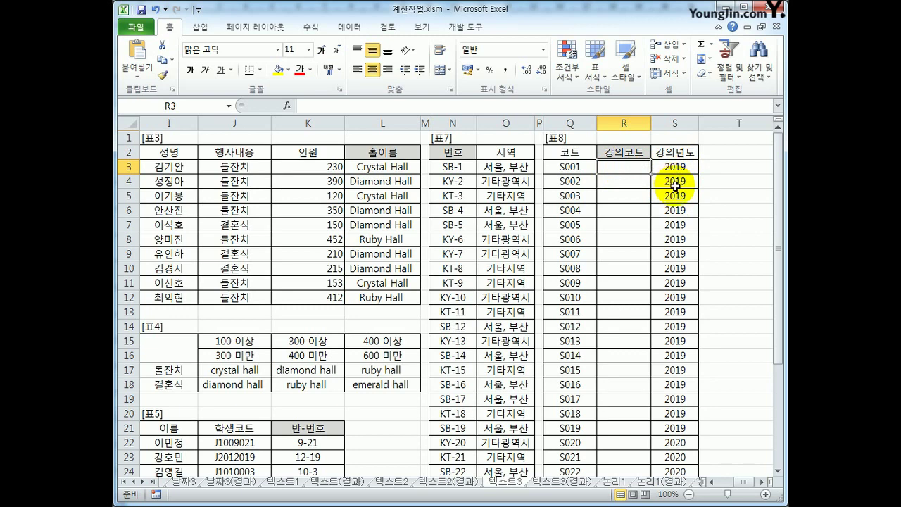
scroll(675, 184, "down", 3)
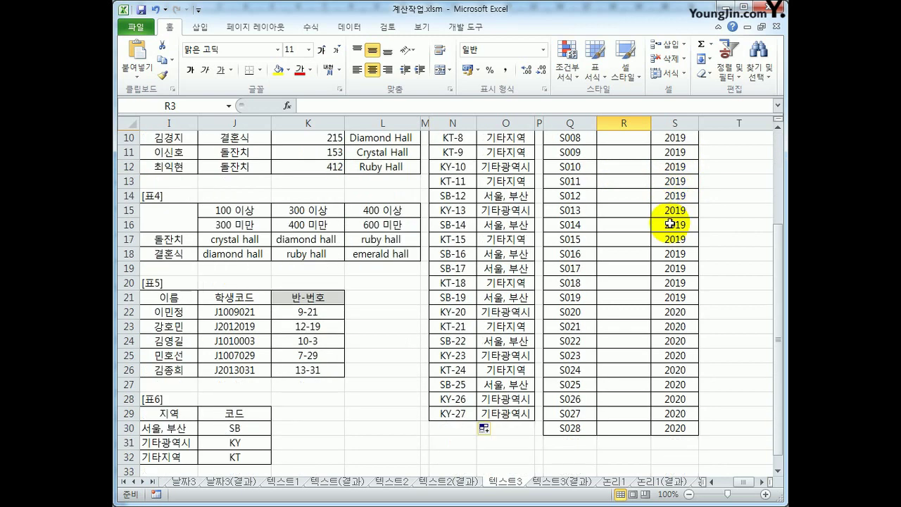
scroll(656, 221, "up", 3)
left_click_drag(569, 167, 570, 225)
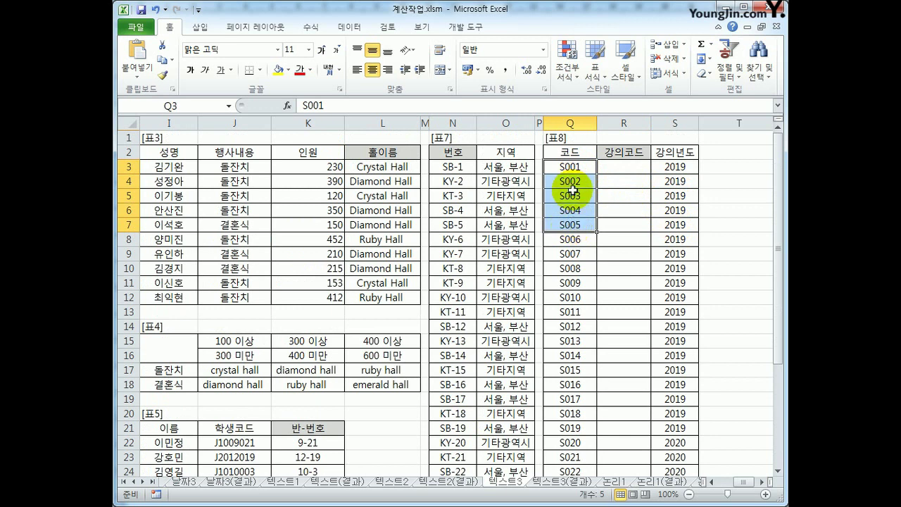
left_click(569, 167)
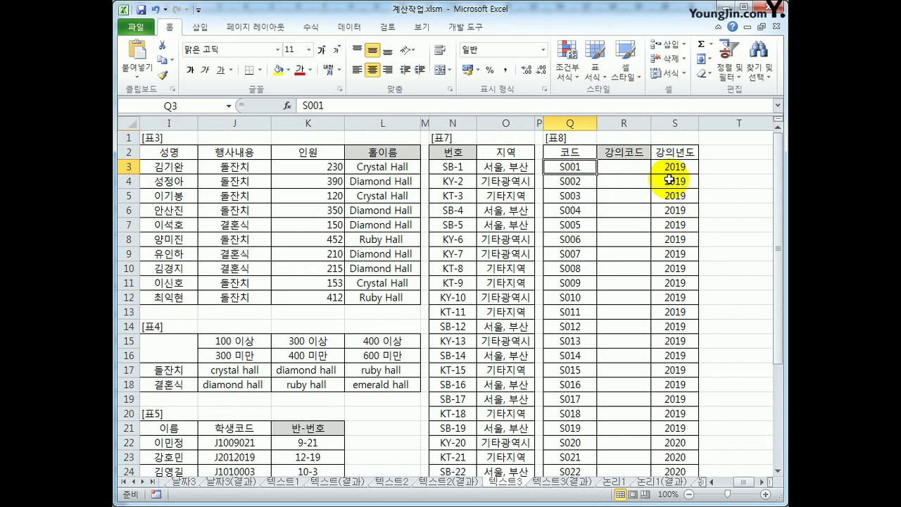
double_click(568, 168)
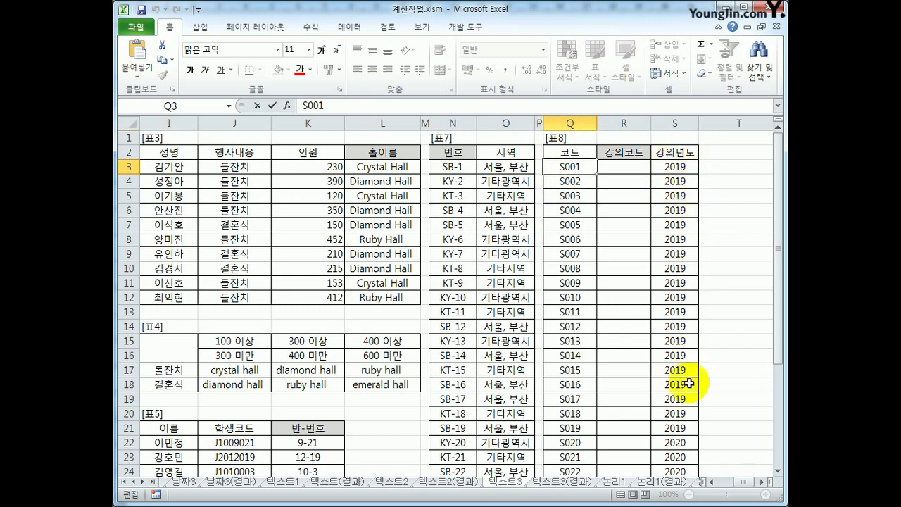
scroll(688, 383, "down", 1)
scroll(686, 425, "up", 1)
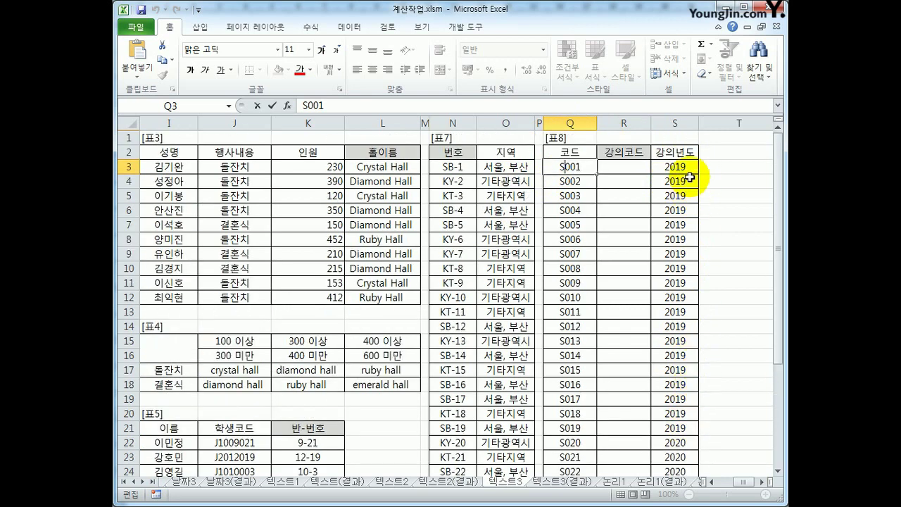
Step: Enter =RIGHT(S3,2) in R3 and fill it down the 강의코드 column through R30
left_click(622, 171)
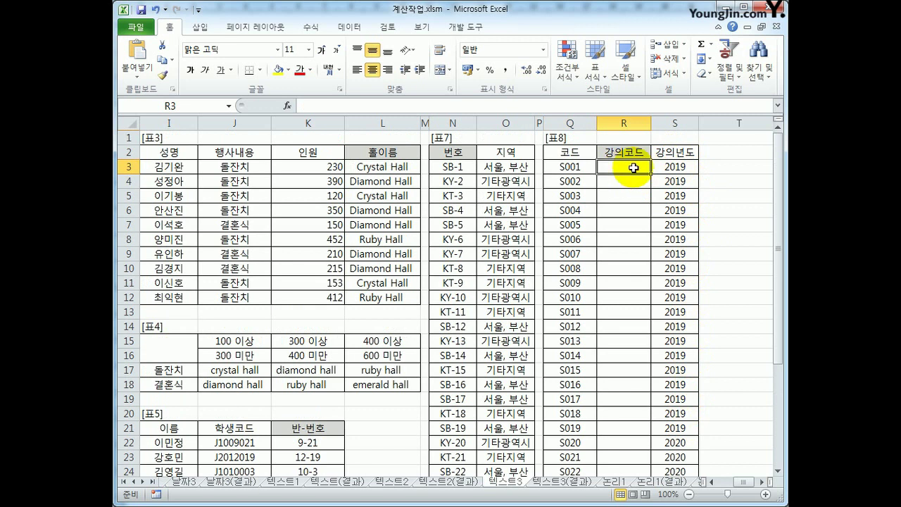
type("=")
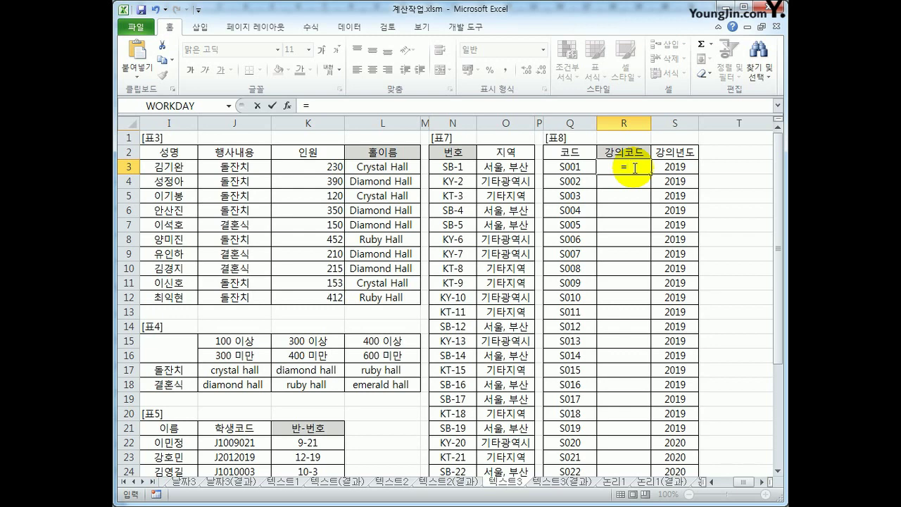
type("righ")
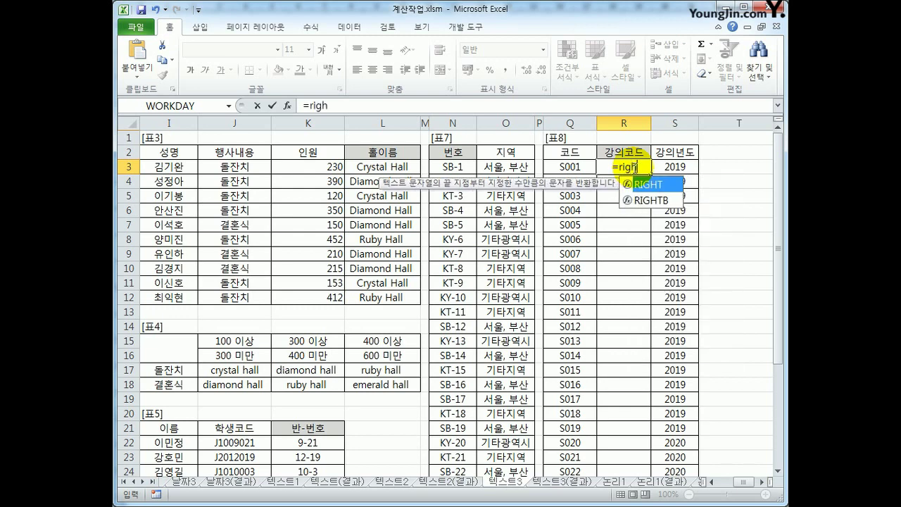
key("Tab")
left_click(663, 166)
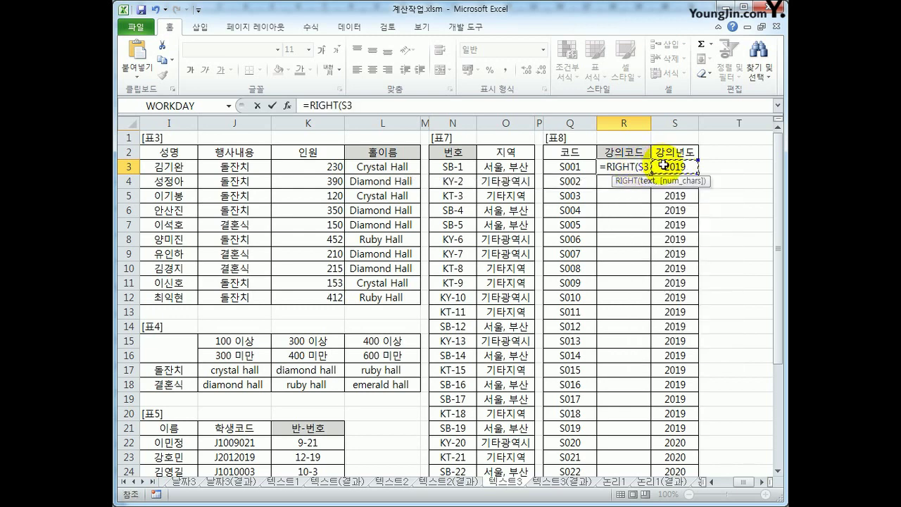
type(",2")
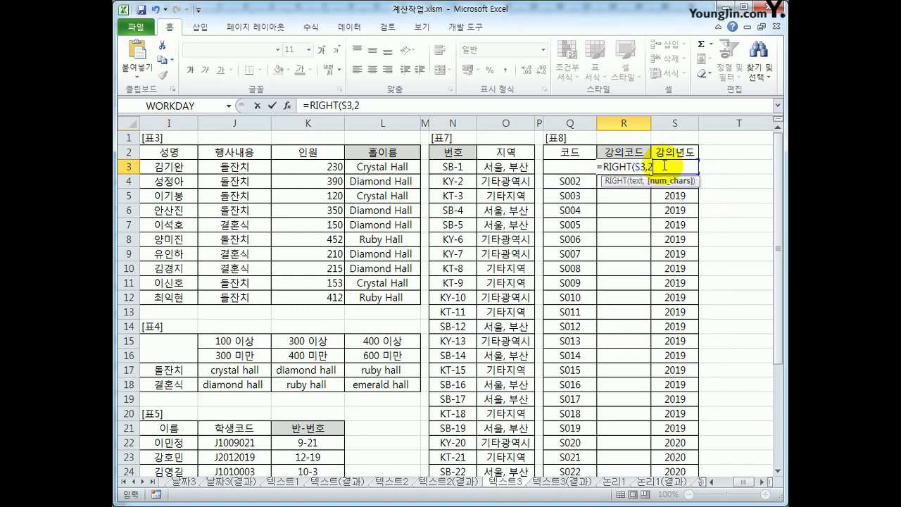
type(")")
key("Return")
key("Up")
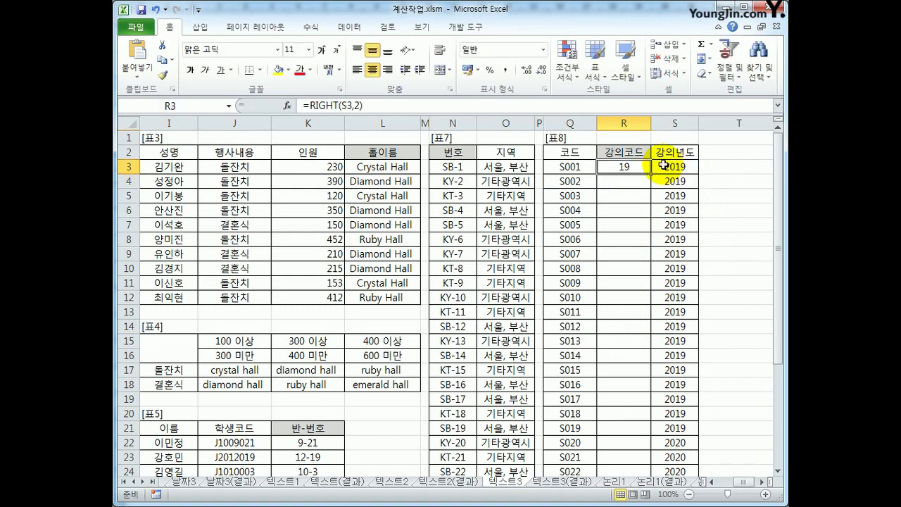
left_click_drag(652, 176, 641, 446)
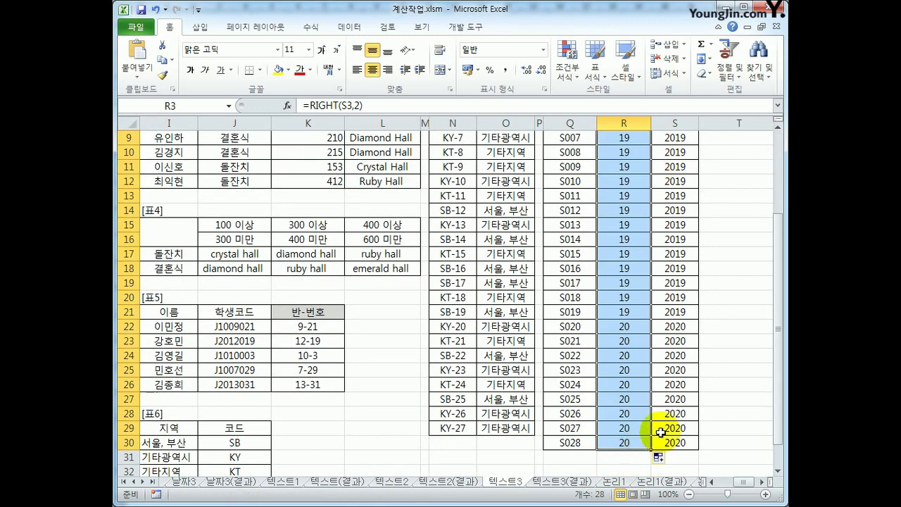
scroll(636, 336, "up", 3)
Step: Nest R3's RIGHT formula in a REPLACE function with Q3 as the old text
left_click(625, 168)
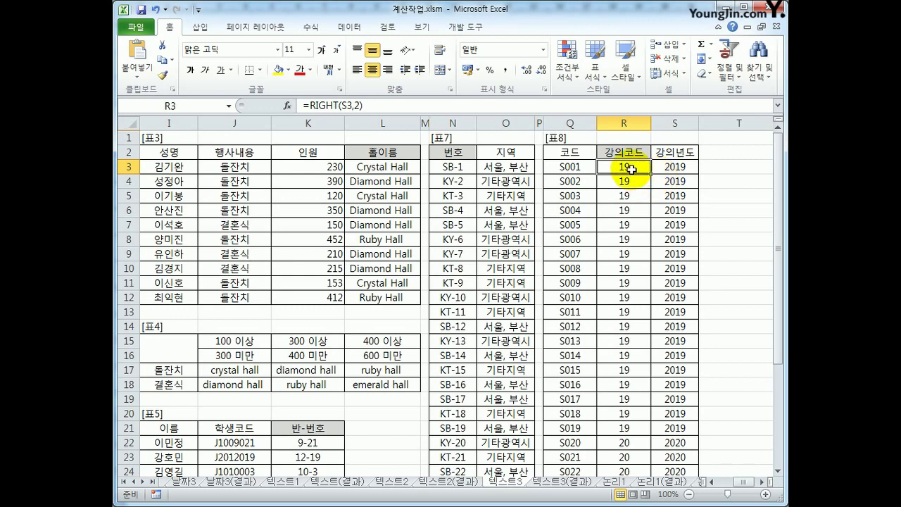
left_click(308, 105)
type("r")
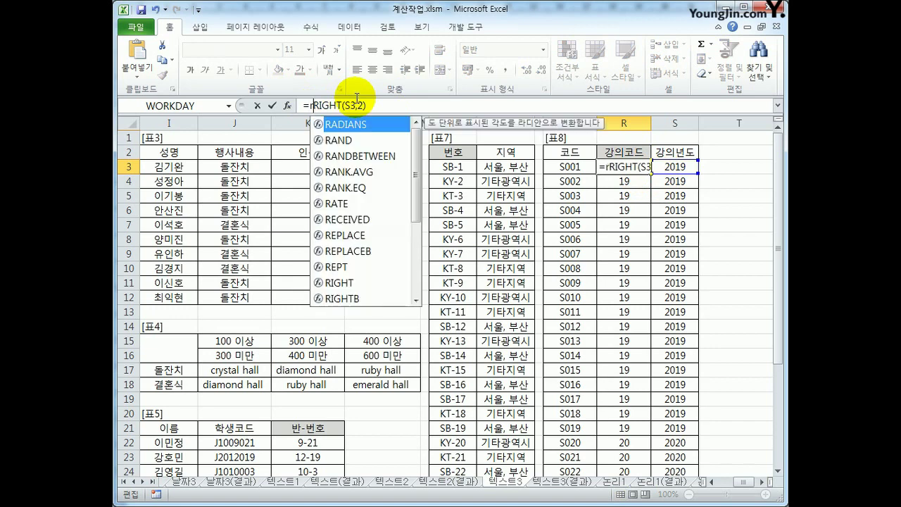
type("e")
key("Down")
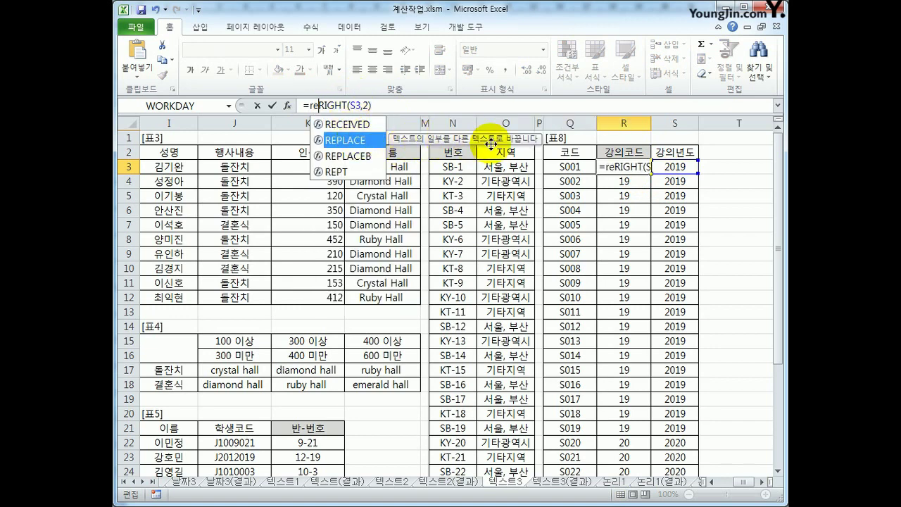
key("Tab")
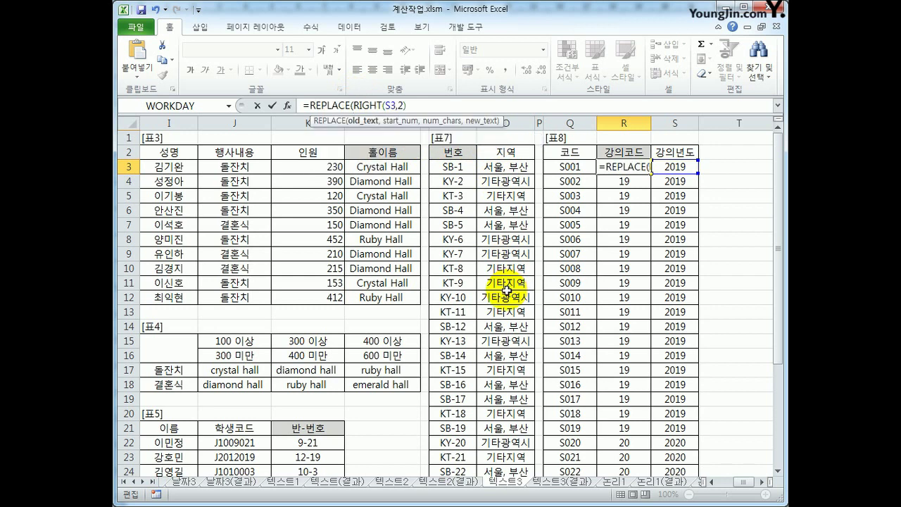
left_click(568, 168)
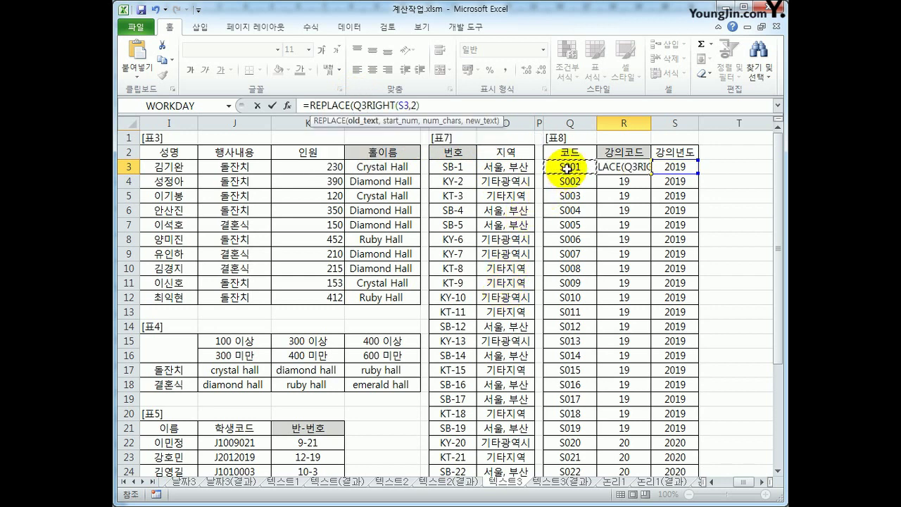
type(",")
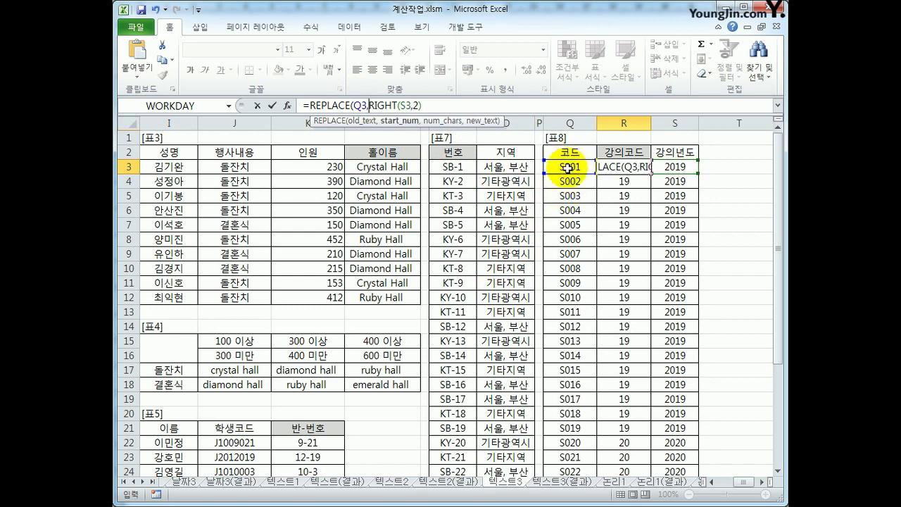
Step: Set the REPLACE start number to 2 and the number of characters to 0 in R3's formula
type("2")
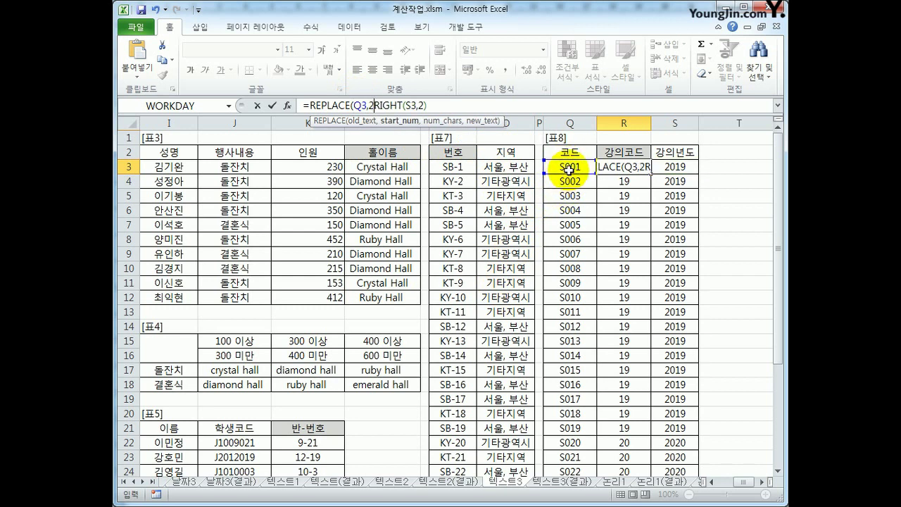
type(",")
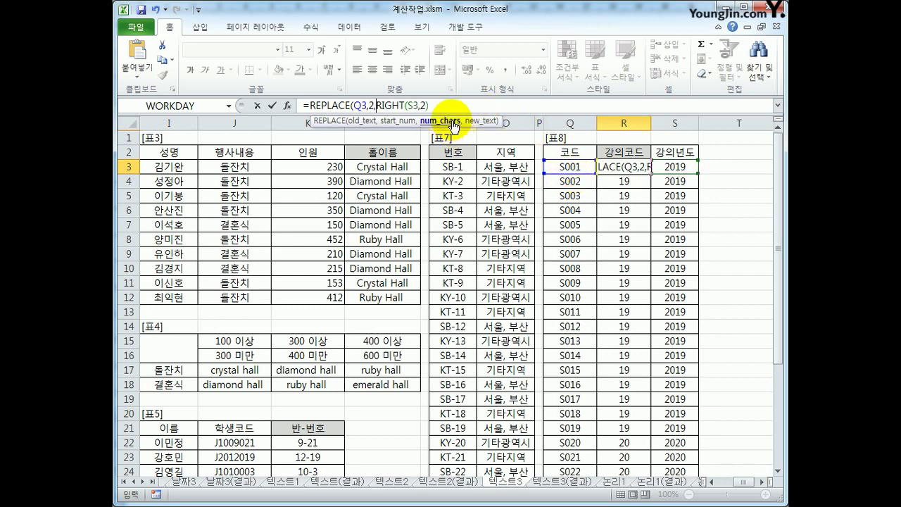
type("0")
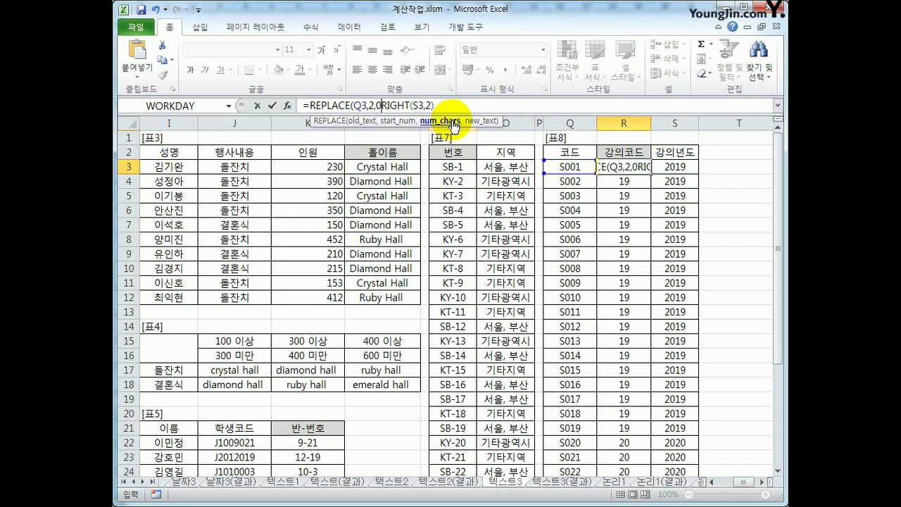
type(",")
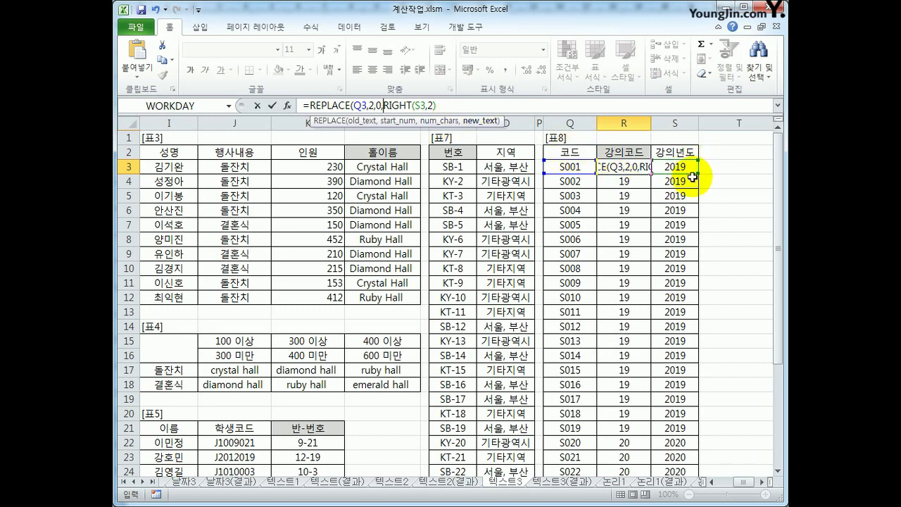
Step: Join "-" before and after RIGHT(S3,2) with & as the REPLACE new text in R3, and commit the formula
type("\"-\"")
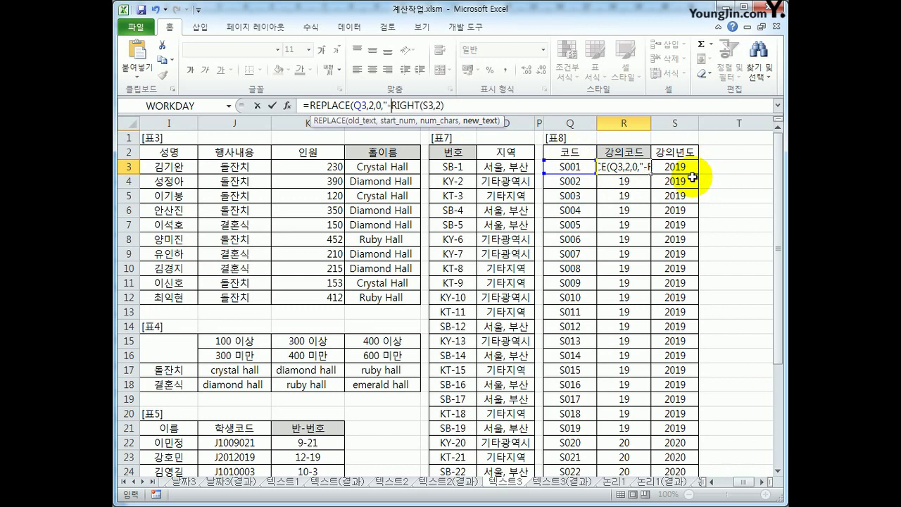
type("&")
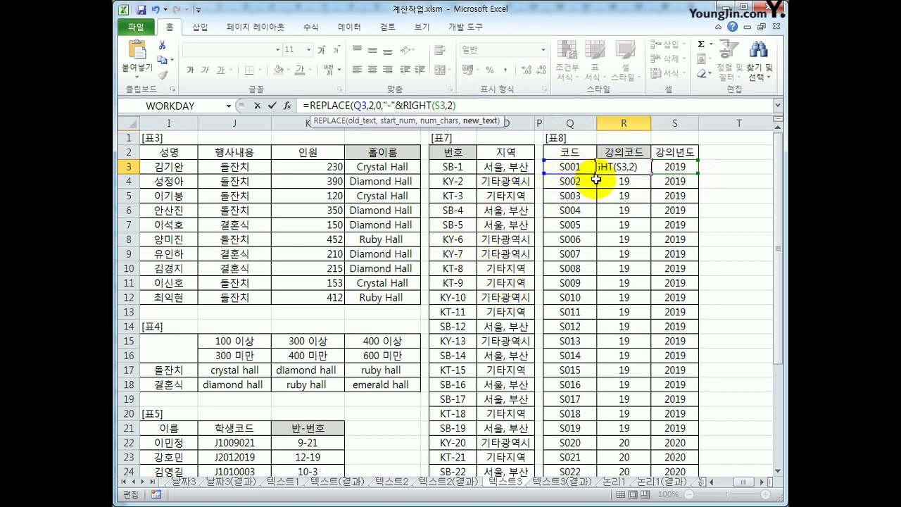
type("-")
key("Return")
key("Up")
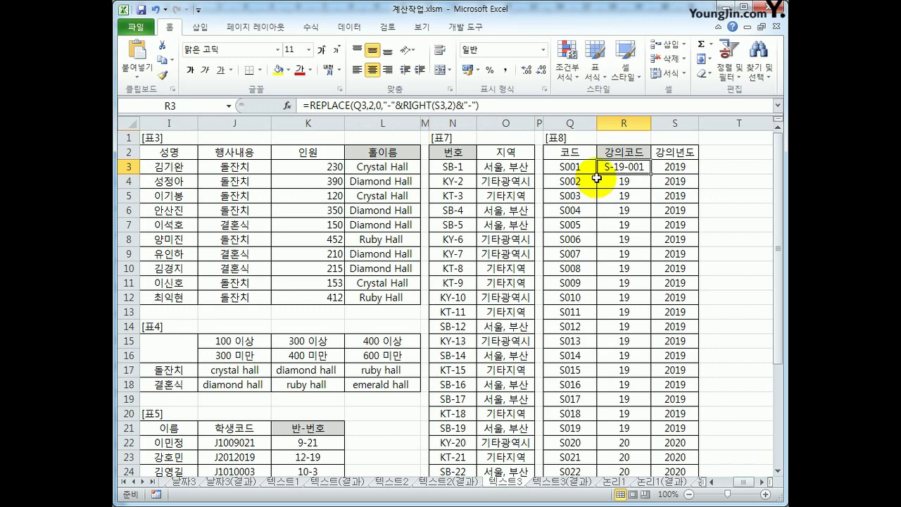
Step: Examine the start number, number of characters and hyphen-joined new text arguments of the REPLACE formula in R3
left_click_drag(383, 106, 475, 105)
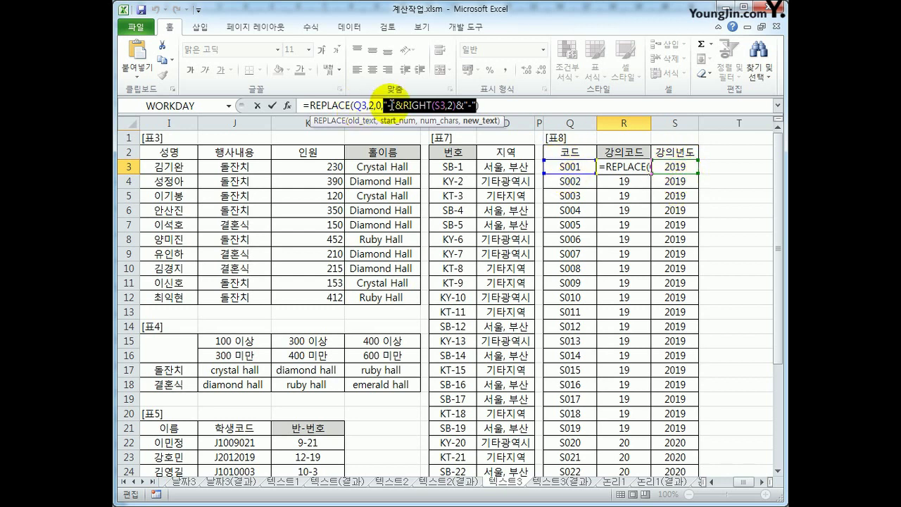
left_click(390, 106)
left_click_drag(467, 105, 471, 105)
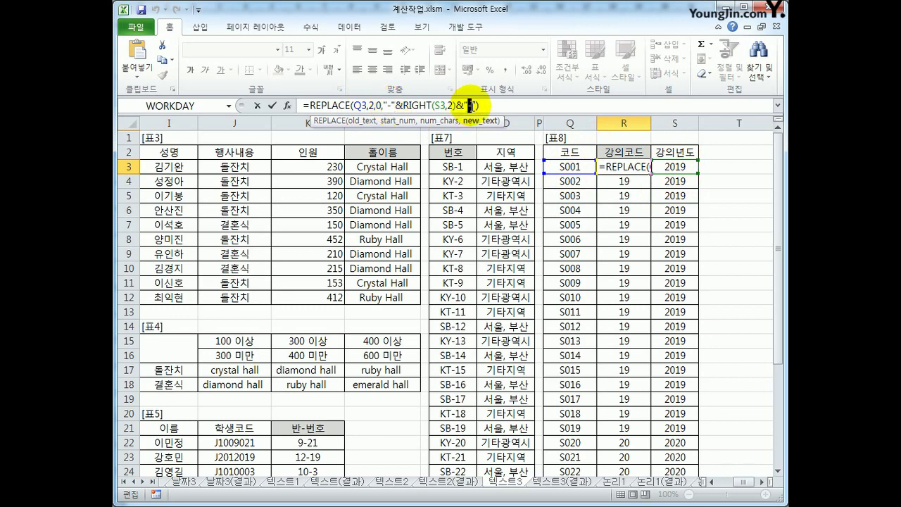
left_click(521, 105)
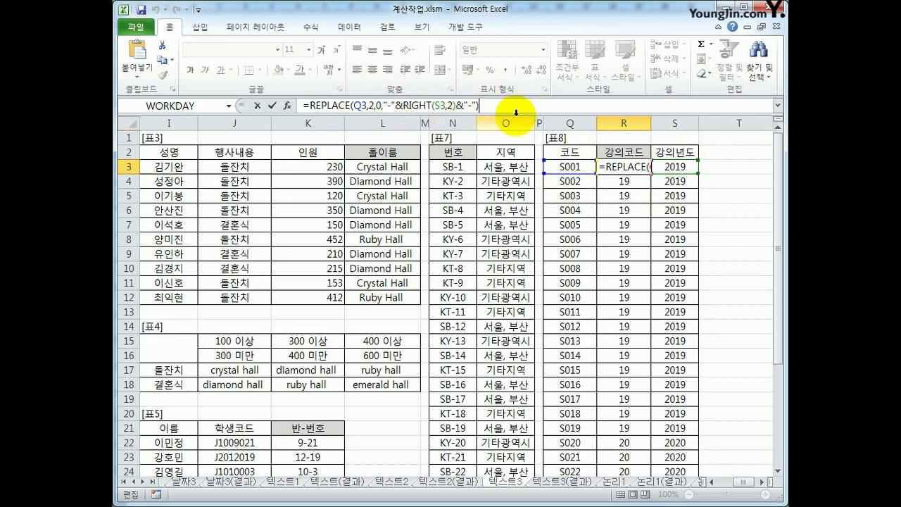
key("Return")
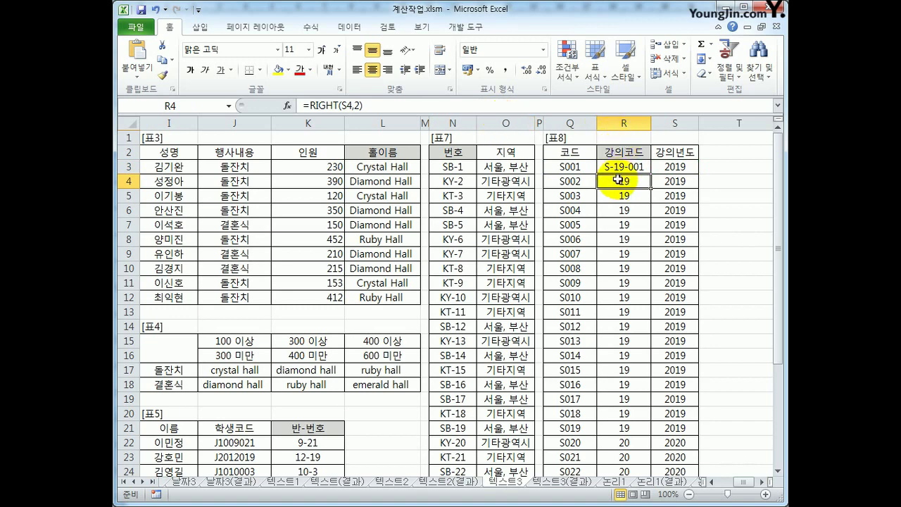
left_click(624, 167)
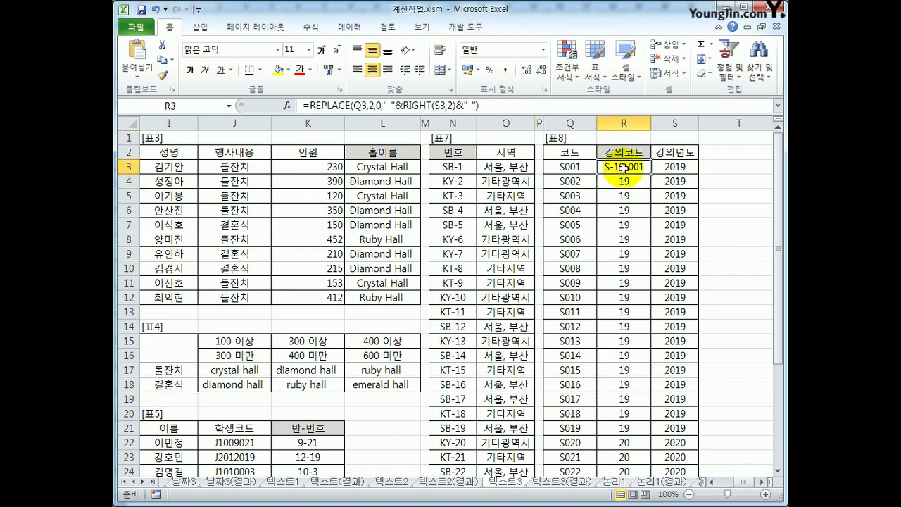
double_click(370, 105)
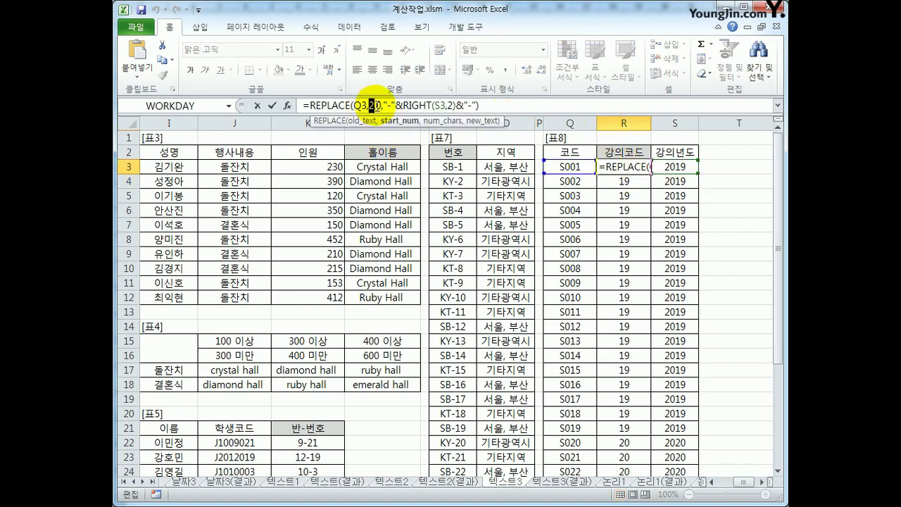
double_click(378, 106)
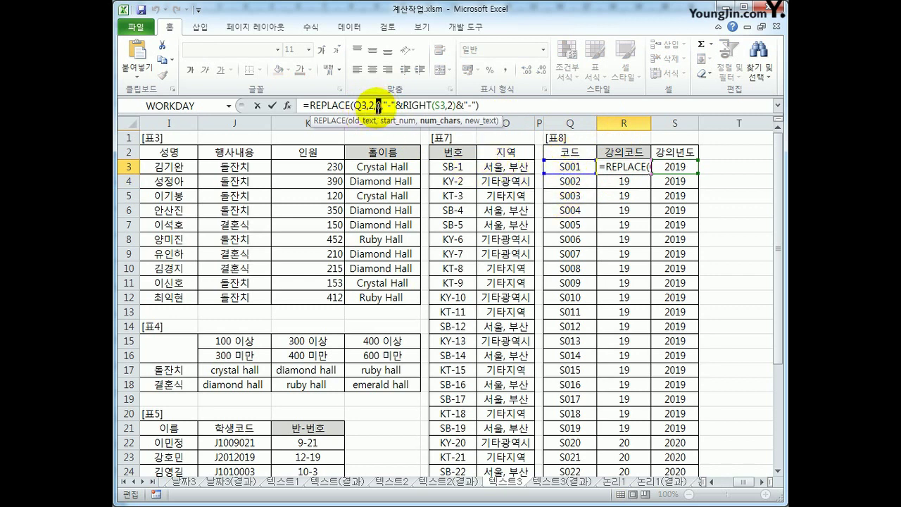
left_click(379, 106)
left_click_drag(383, 106, 487, 106)
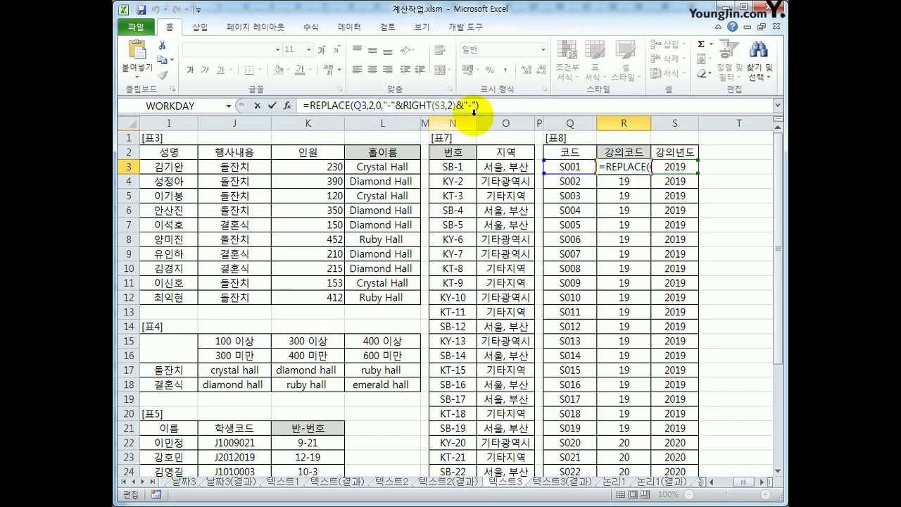
key("Return")
Step: Fill R3's REPLACE formula down the 강의코드 column of 표8 through R30
left_click(624, 167)
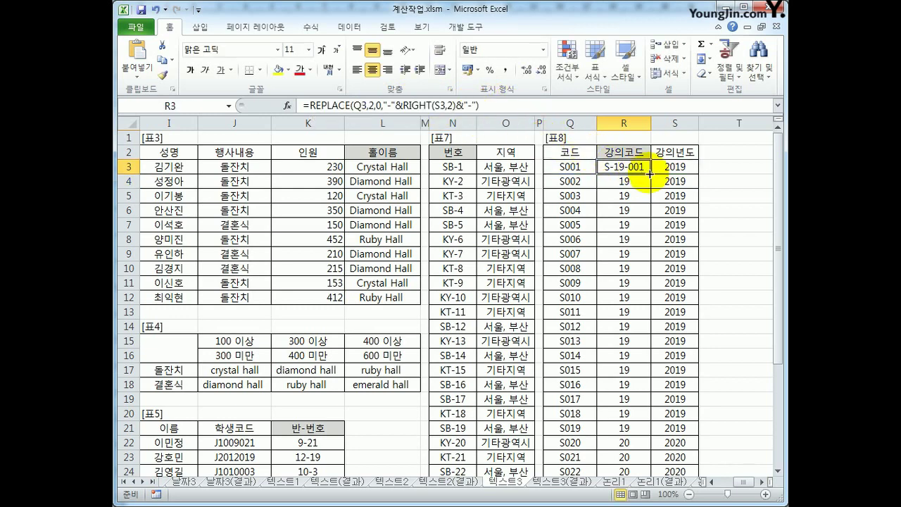
left_click_drag(651, 173, 639, 446)
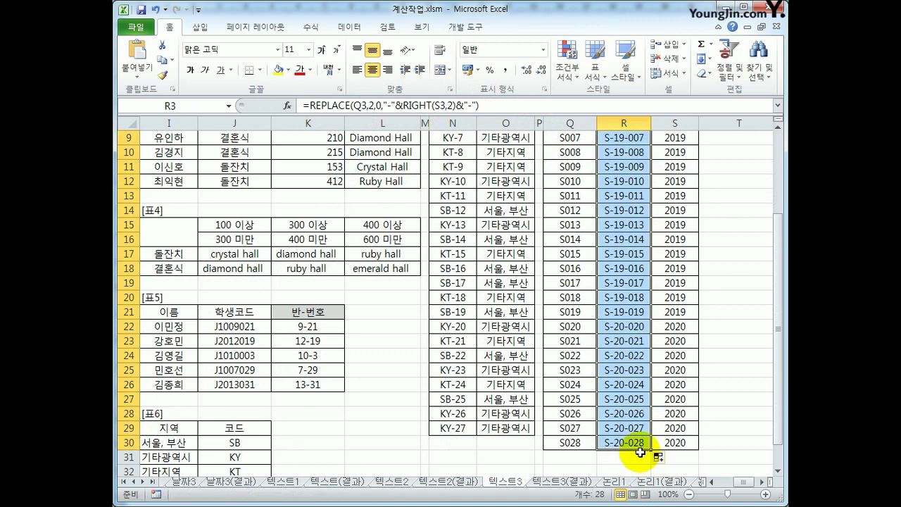
scroll(627, 426, "up", 3)
Step: Check the filled 강의코드 values in 표8 against the 코드 and 강의년도 columns, and look over the other tables on the sheet
left_click(571, 169)
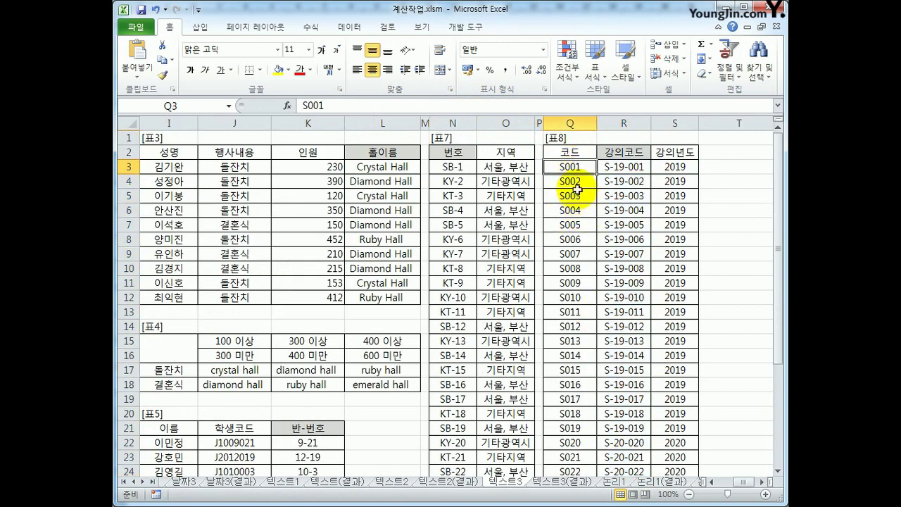
left_click(672, 167)
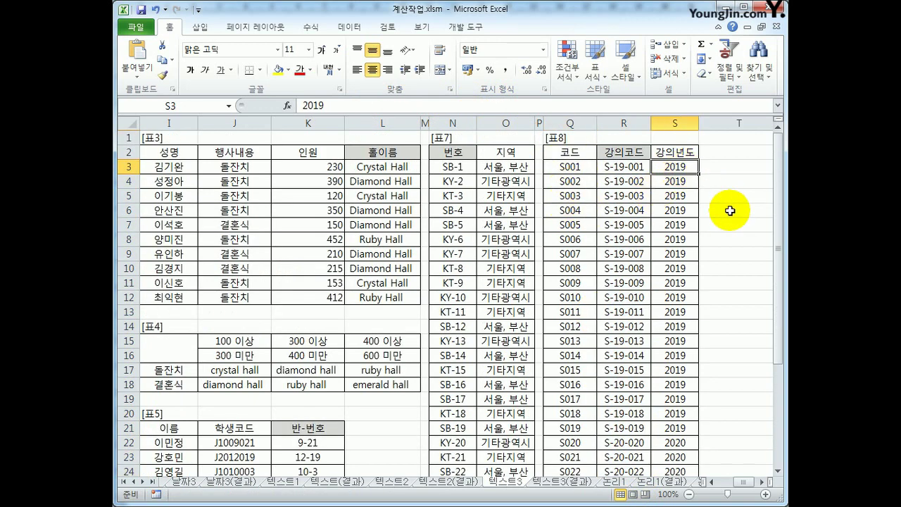
left_click(629, 169)
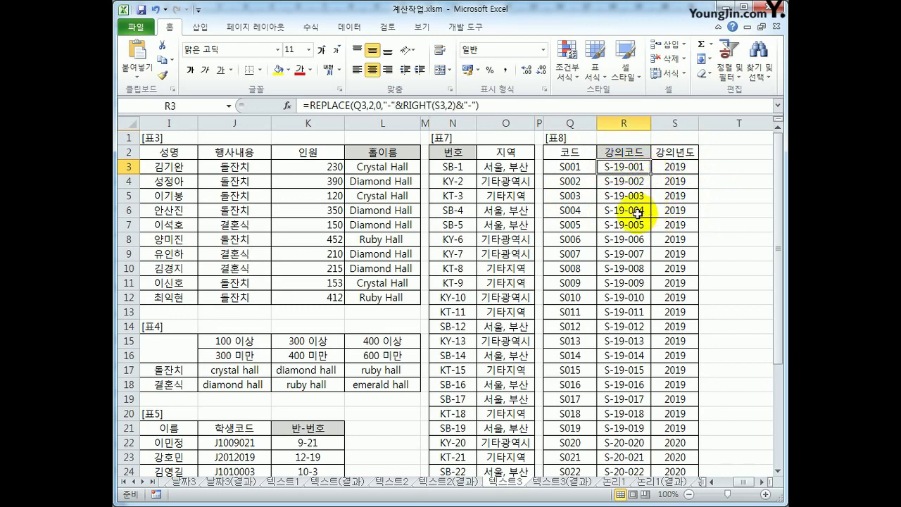
scroll(633, 228, "down", 3)
scroll(638, 234, "up", 3)
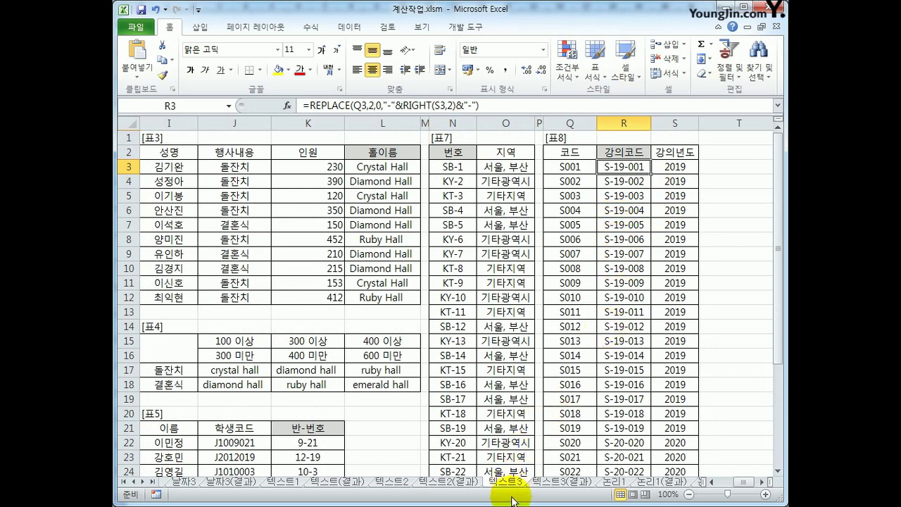
scroll(693, 436, "down", 6)
scroll(694, 439, "up", 4)
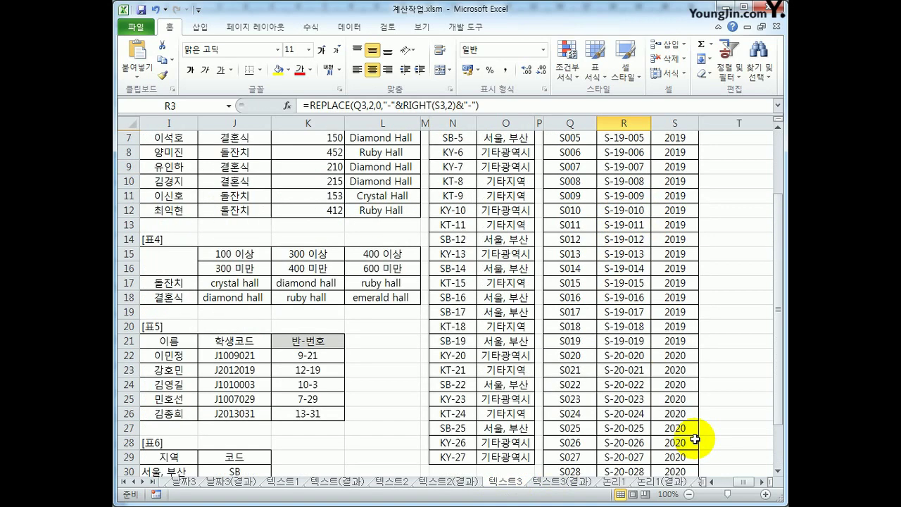
scroll(695, 438, "up", 2)
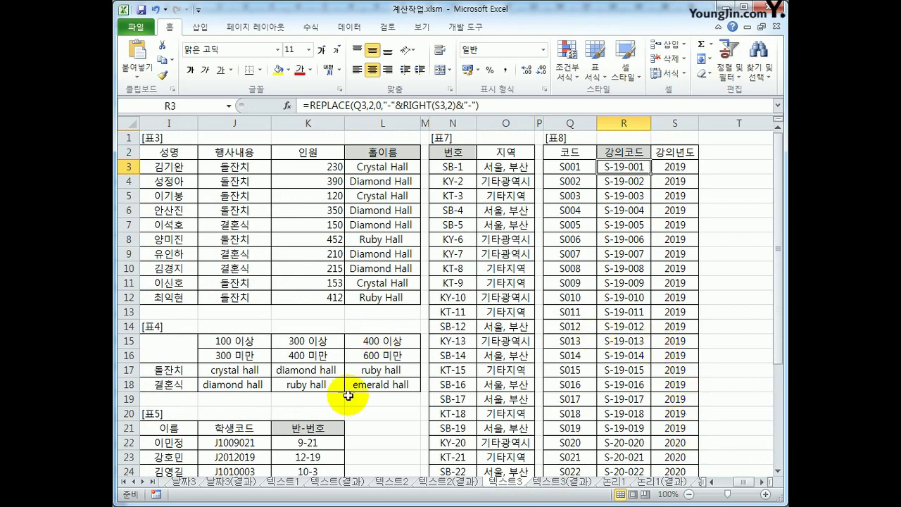